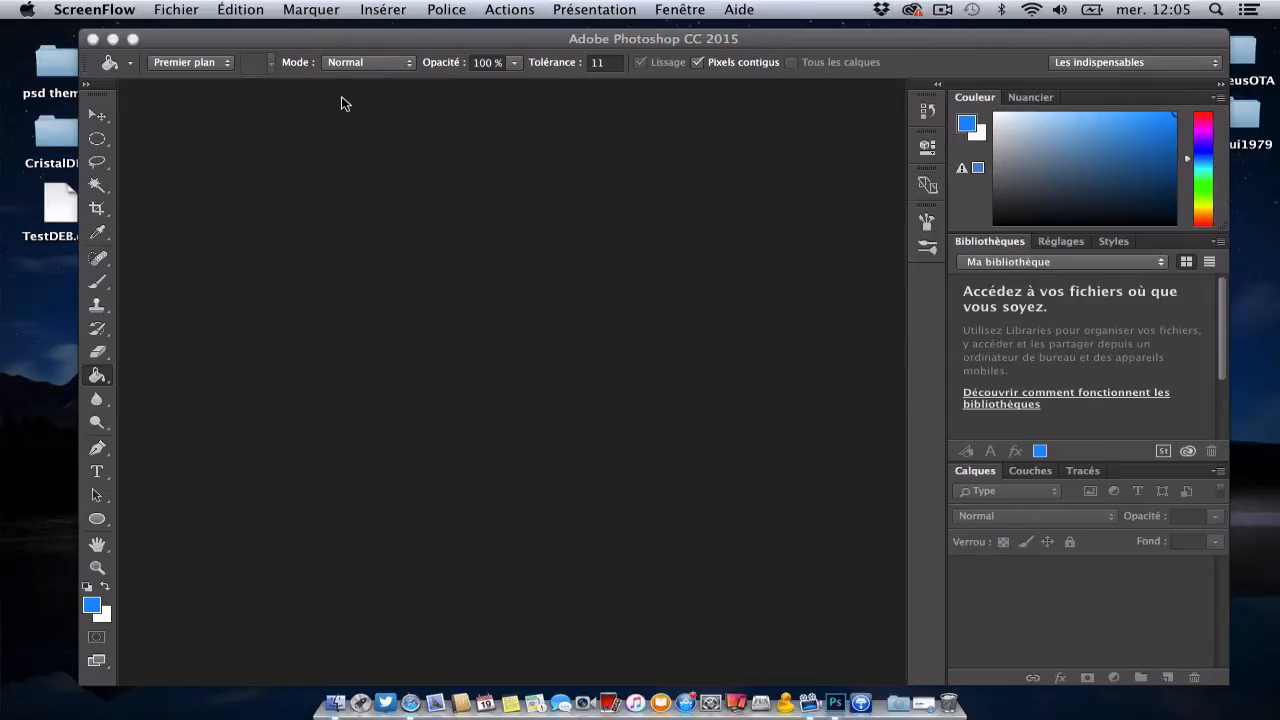
# Step: Create a new 1280 by 1280 pixel RGB document with a white background and unlock its background layer
pyautogui.click(277, 212)
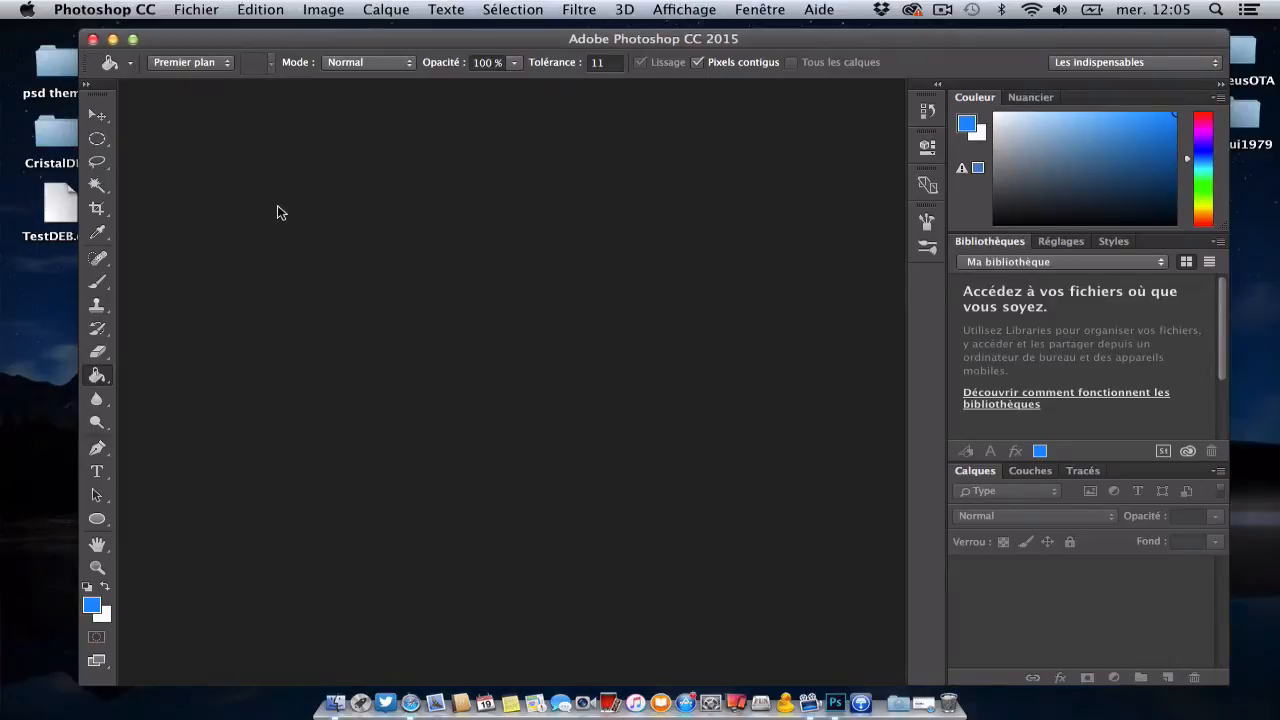
pyautogui.click(210, 11)
pyautogui.click(223, 32)
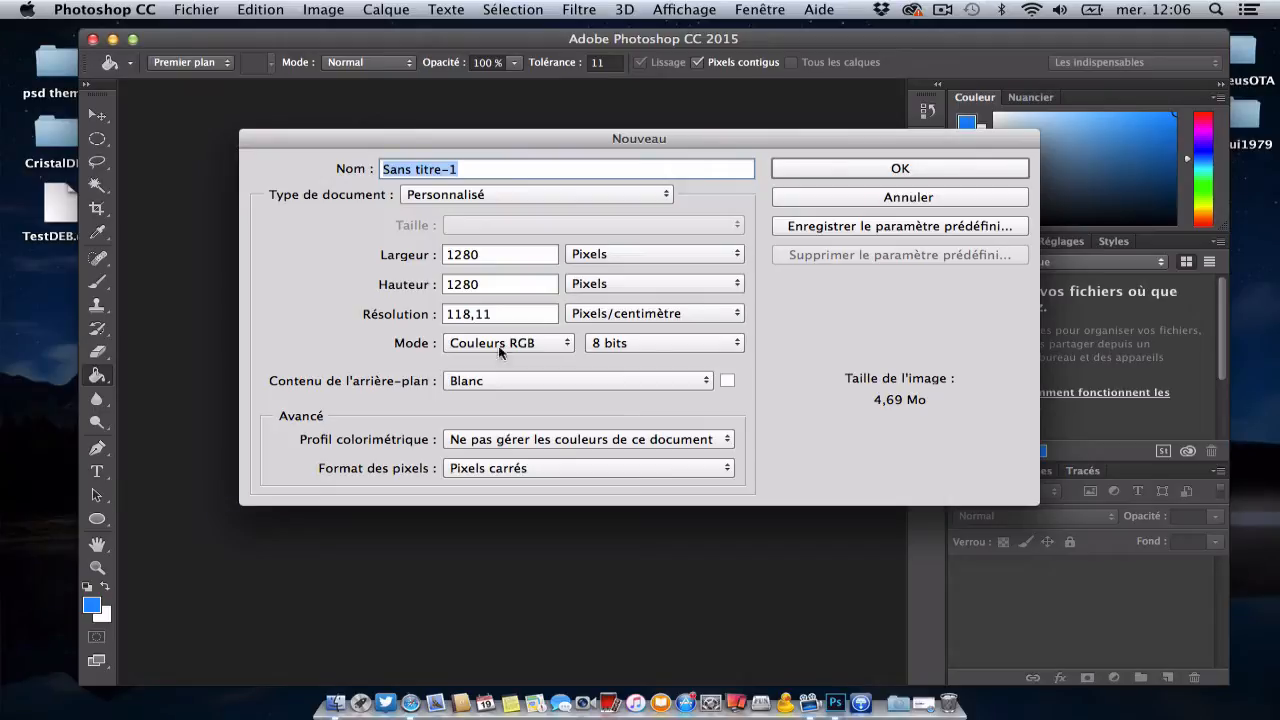
pyautogui.click(900, 168)
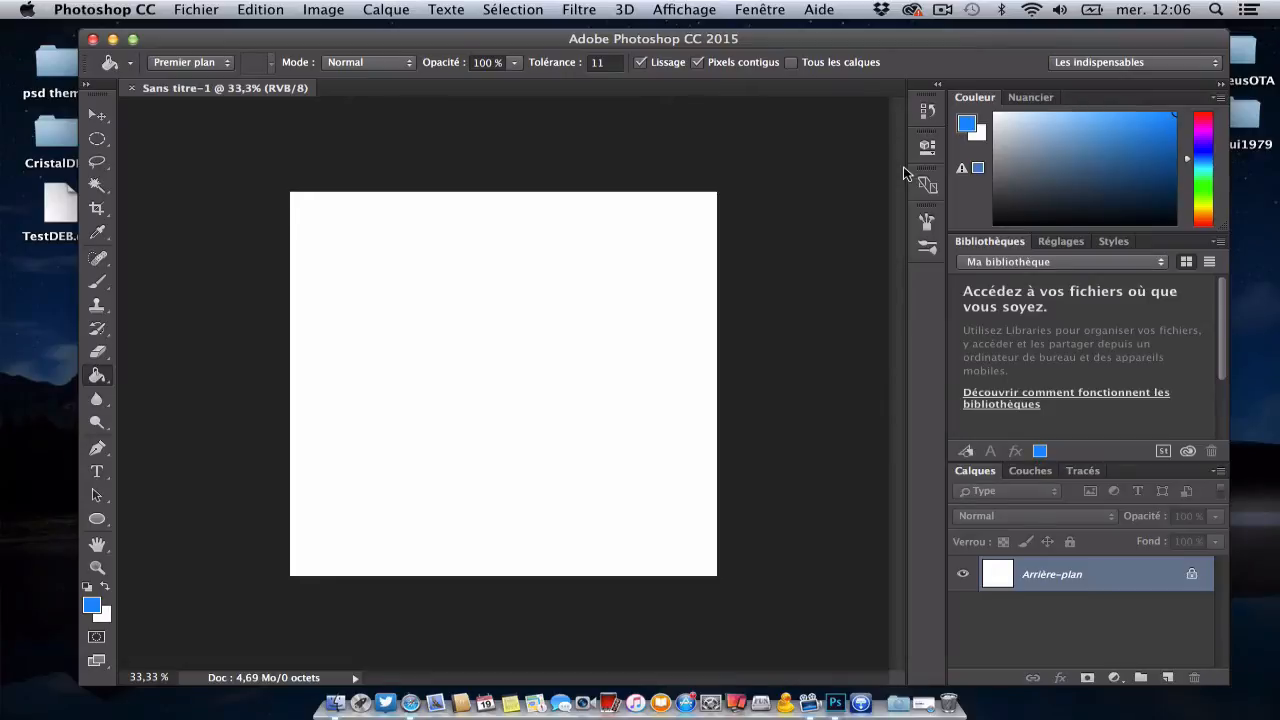
pyautogui.click(1191, 577)
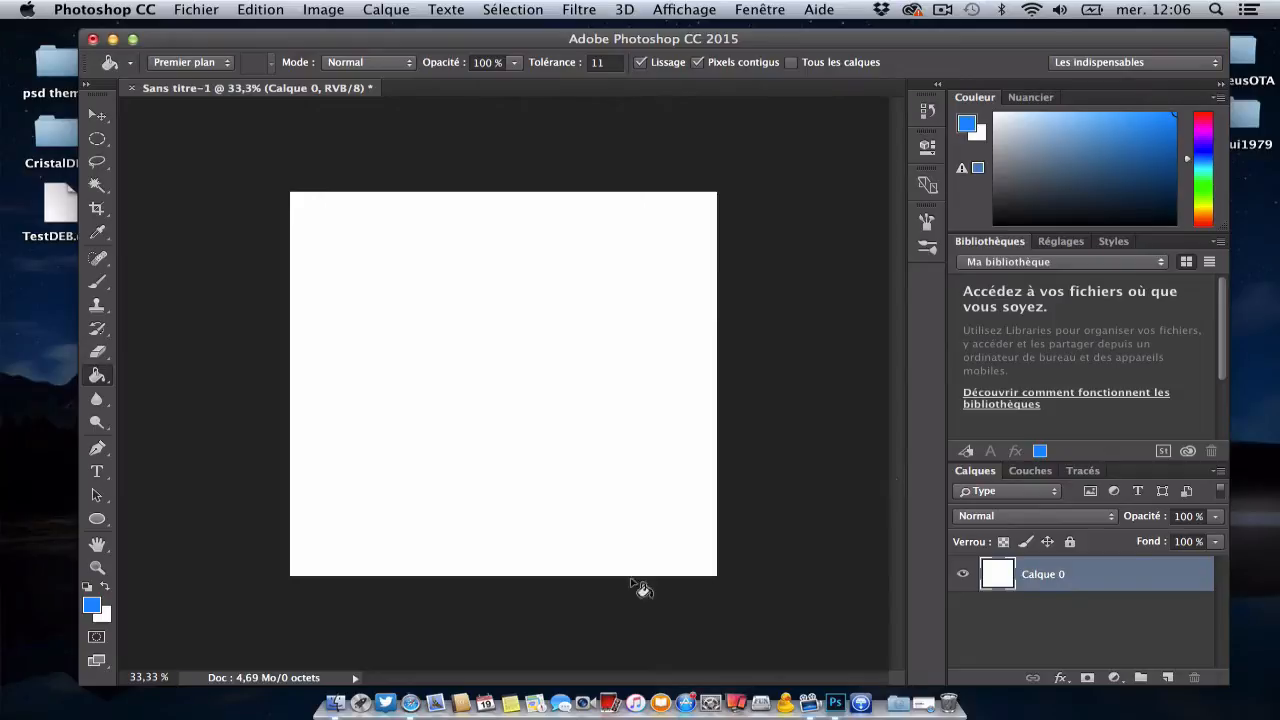
# Step: Switch to Safari and save the 1600 × 1600 Facebook logo PNG from the "facebook png" image results to the downloads folder
pyautogui.click(417, 706)
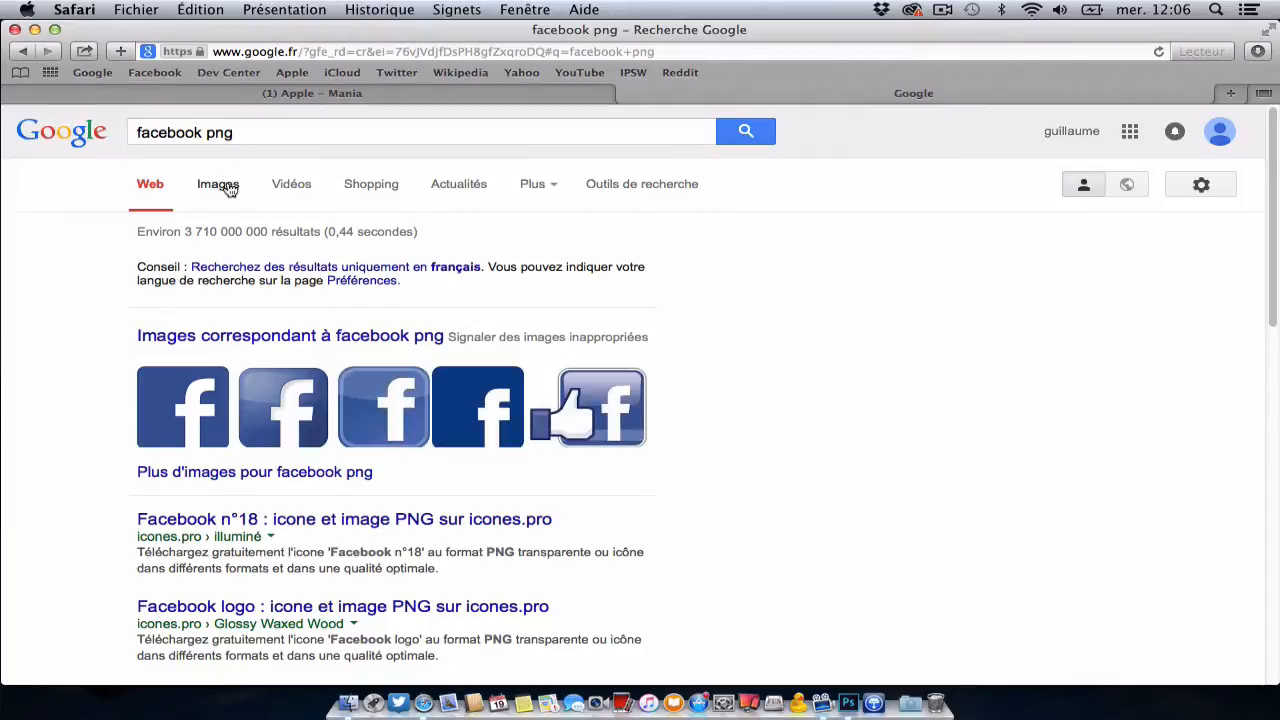
pyautogui.click(218, 185)
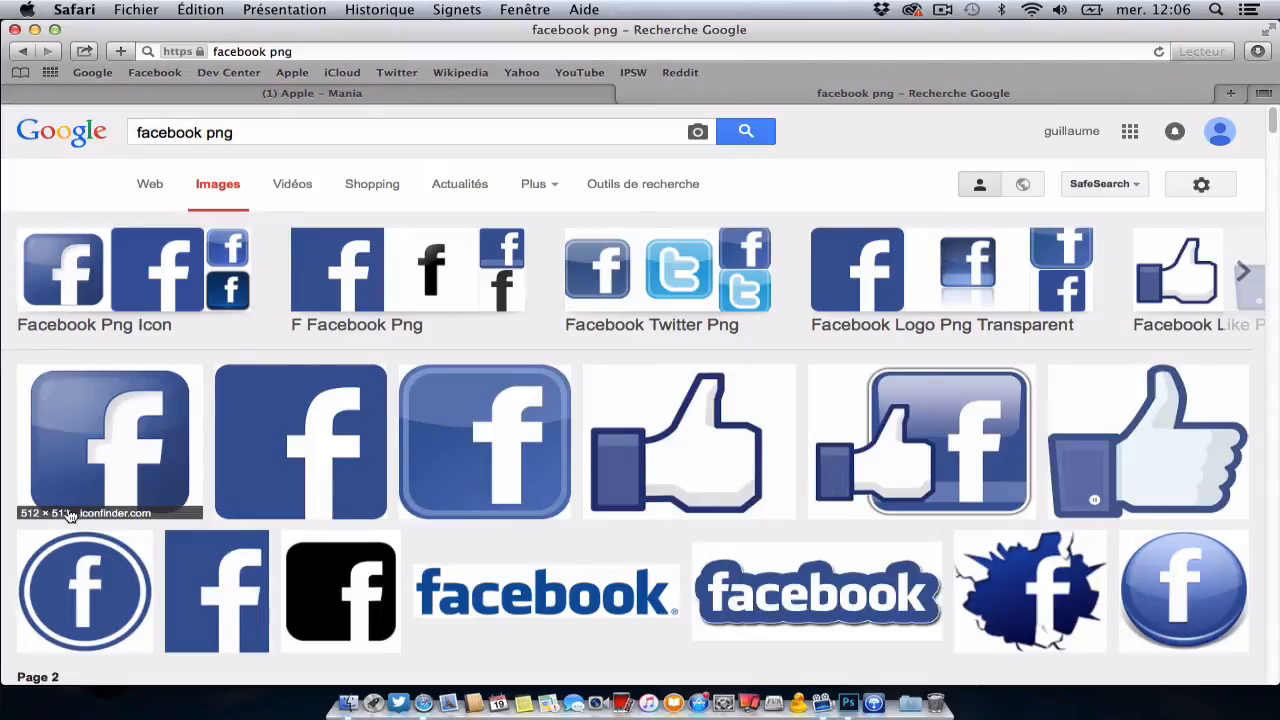
pyautogui.click(310, 430)
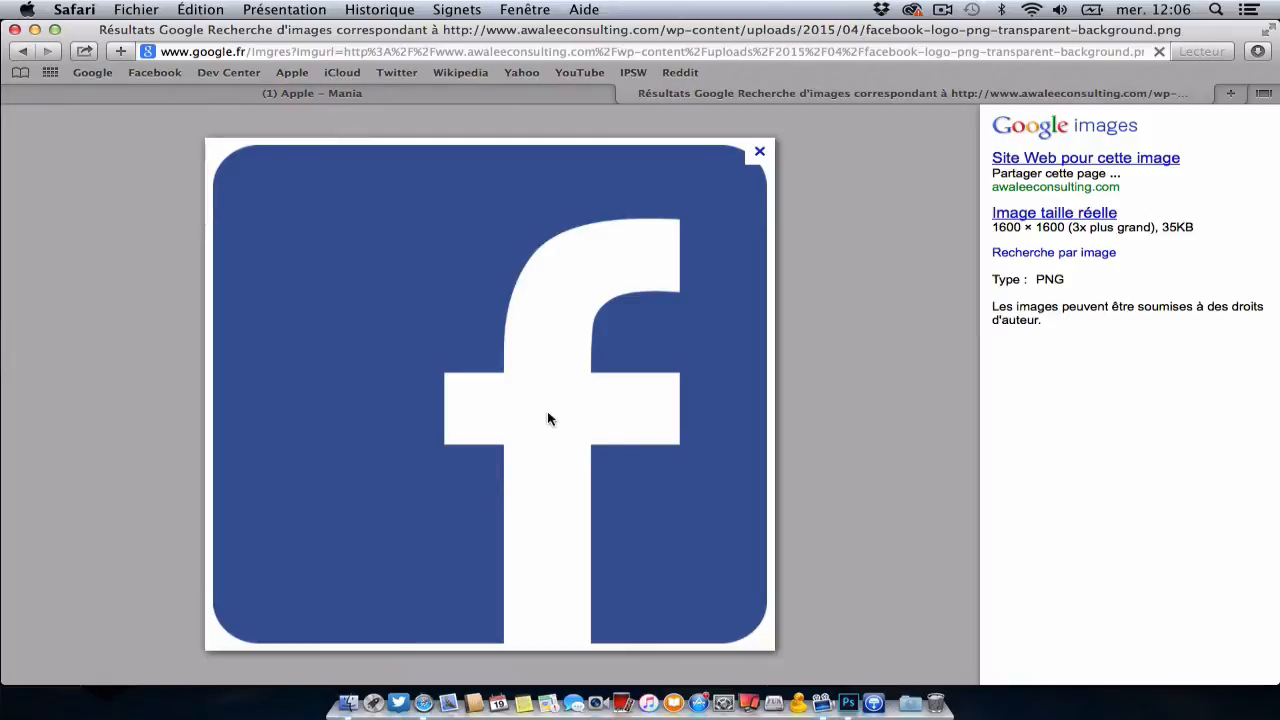
pyautogui.rightClick(384, 298)
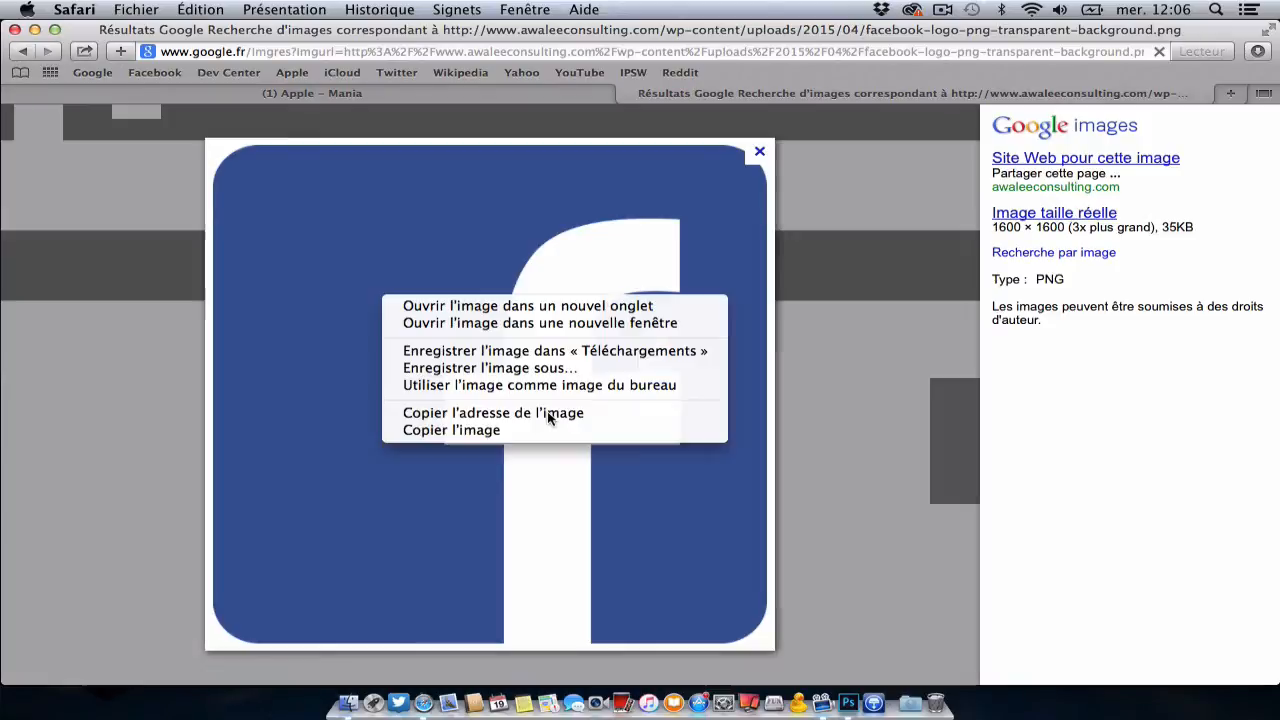
pyautogui.click(510, 352)
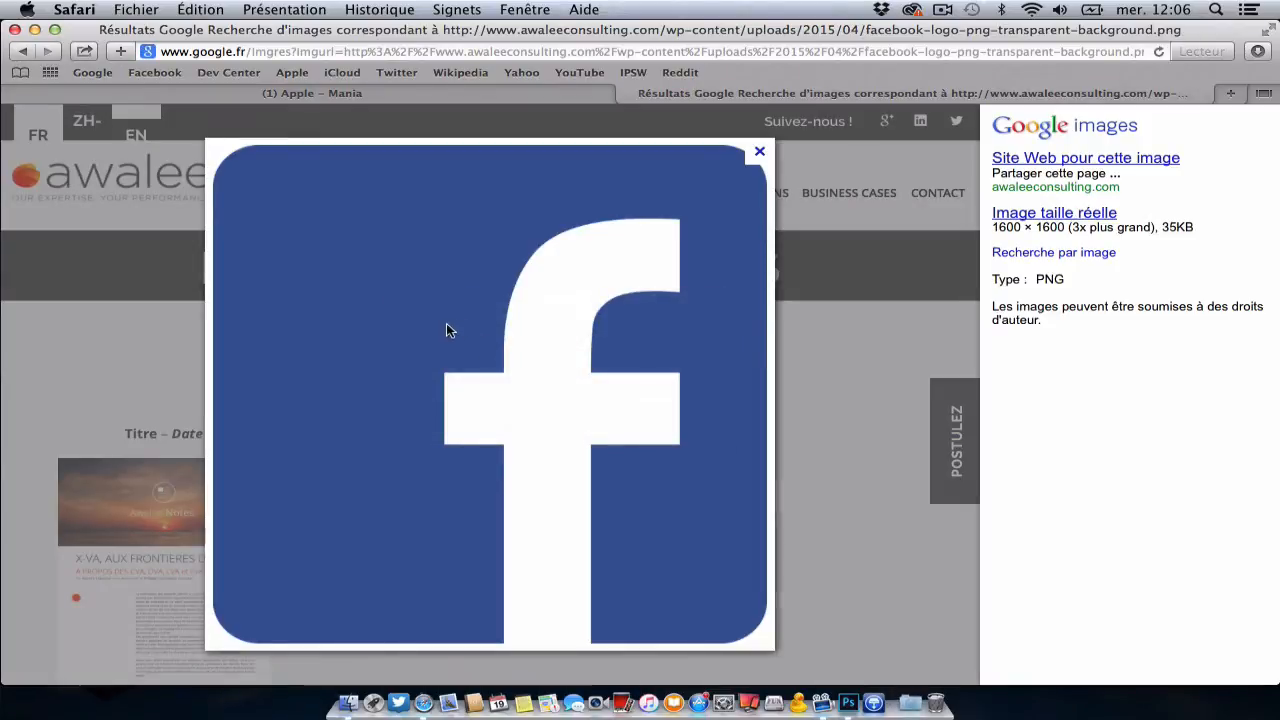
# Step: Minimize Safari and open the downloaded Facebook logo PNG in Photoshop as its own document
pyautogui.click(34, 29)
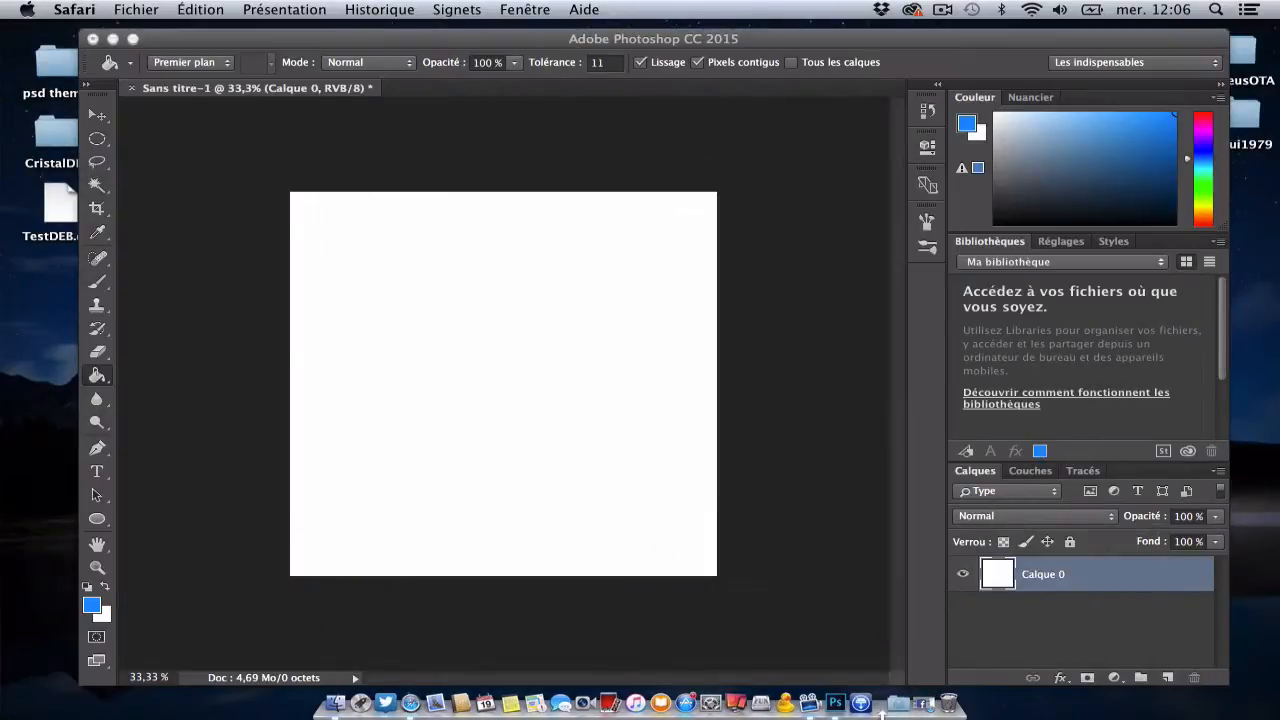
pyautogui.click(888, 704)
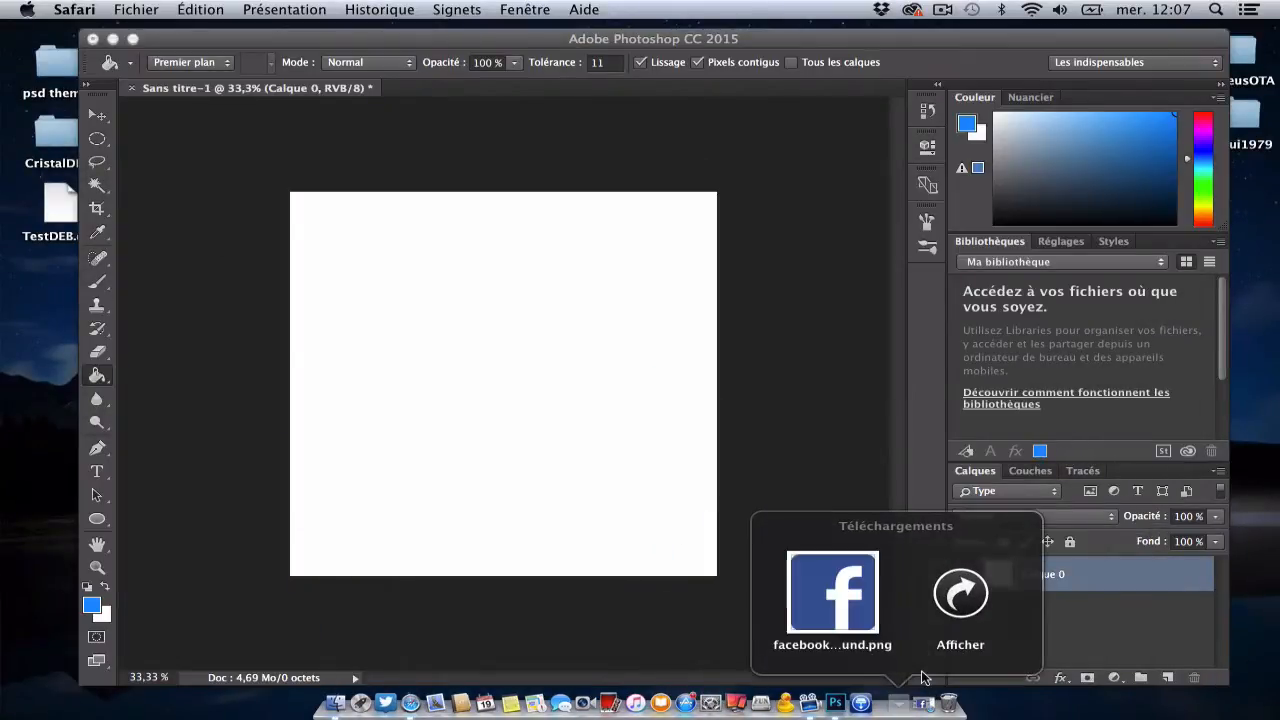
pyautogui.moveTo(843, 622); pyautogui.dragTo(838, 705)
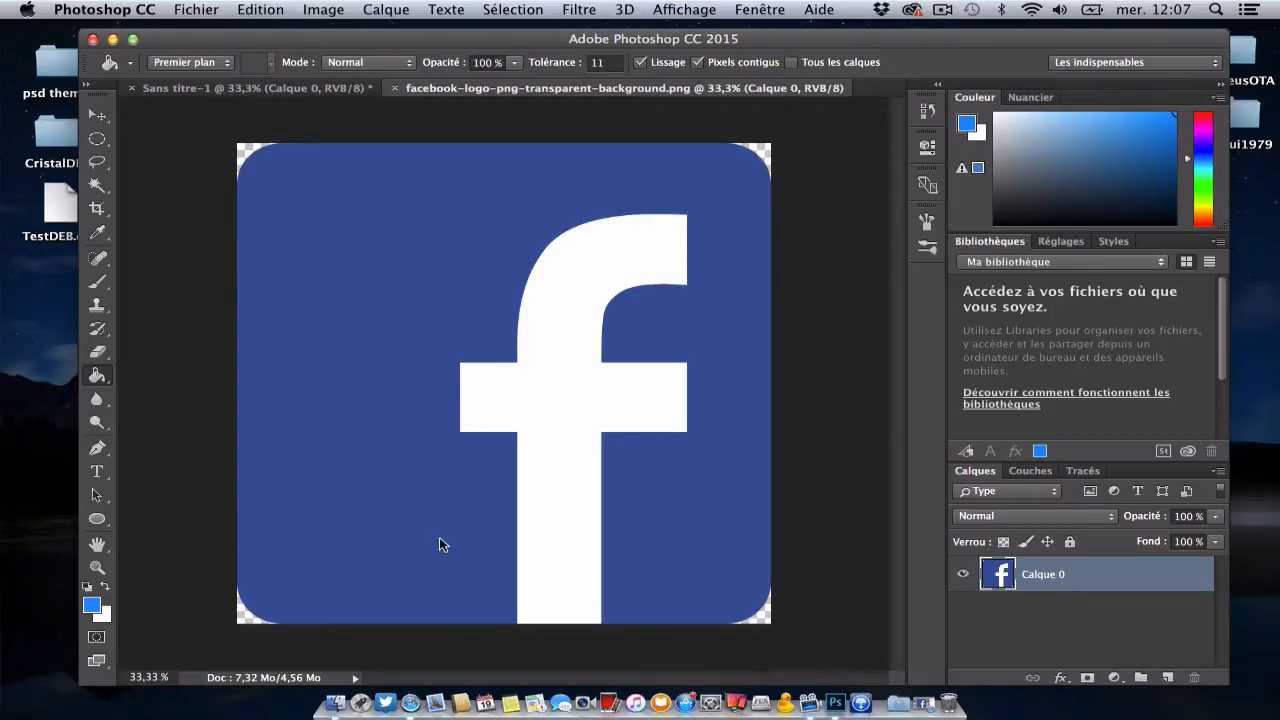
# Step: Return to the blank Sans titre-1 document and choose the Ellipse tool
pyautogui.click(283, 92)
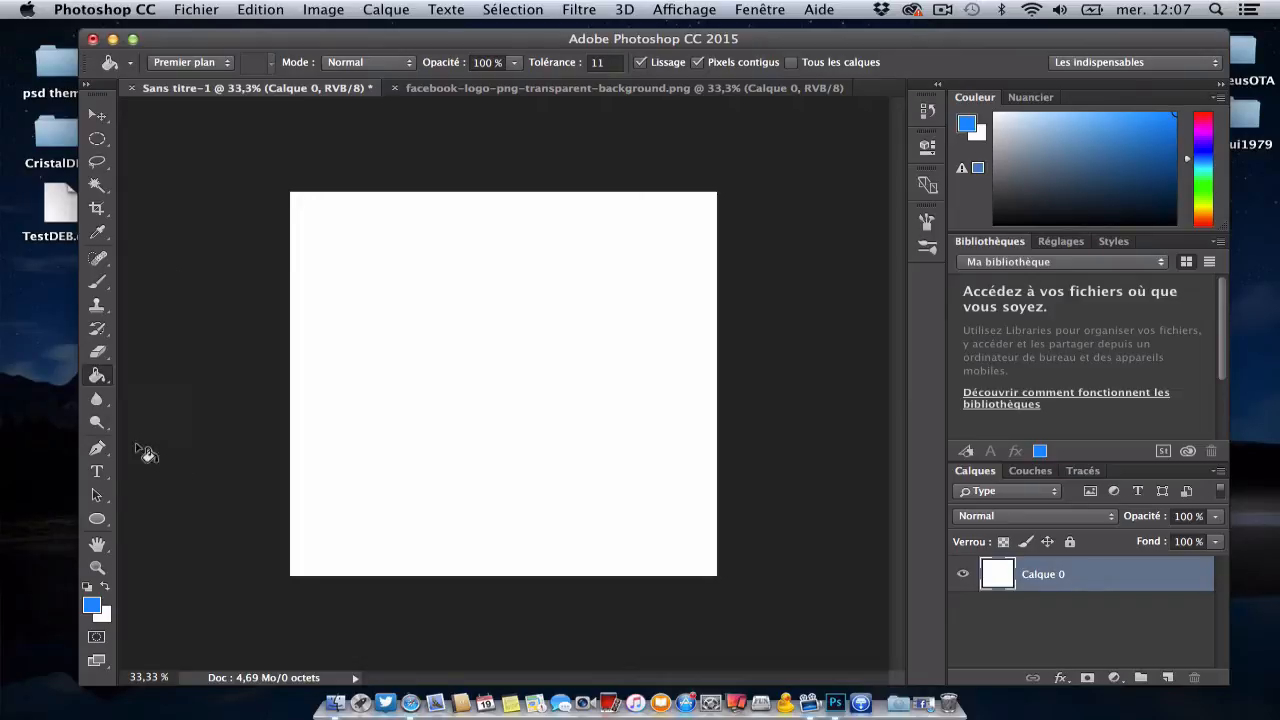
pyautogui.click(101, 524)
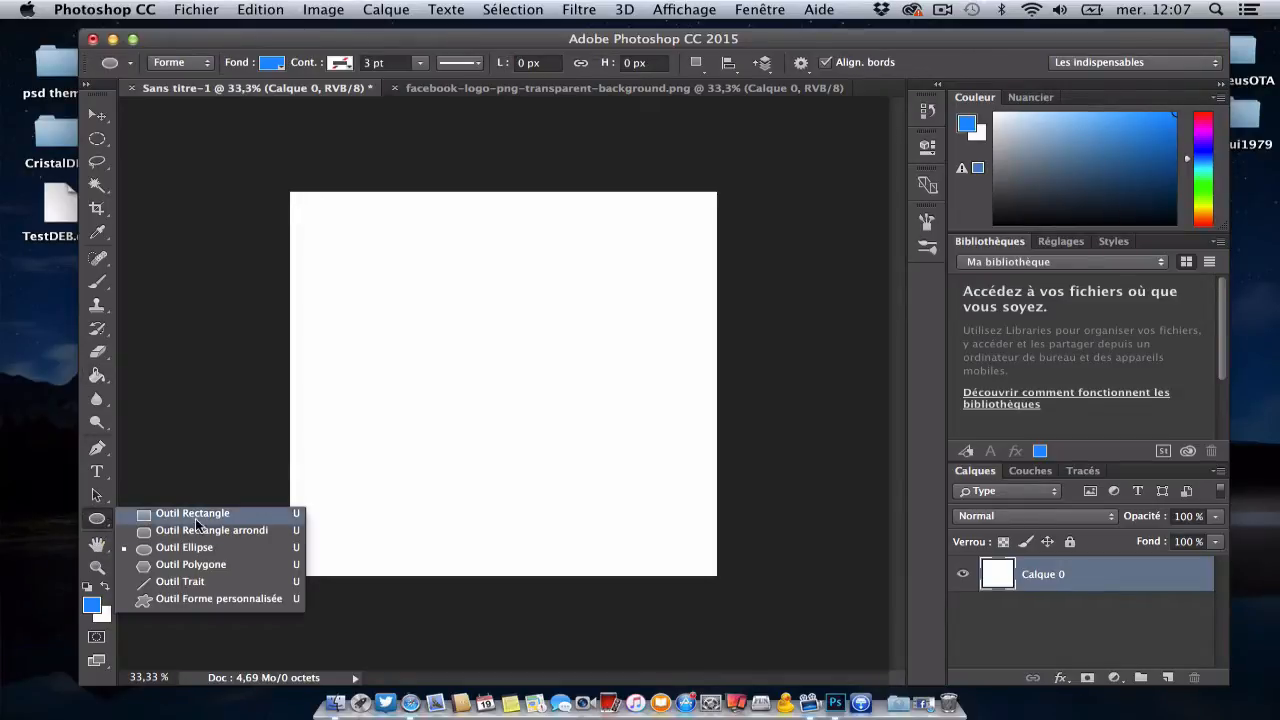
pyautogui.click(190, 549)
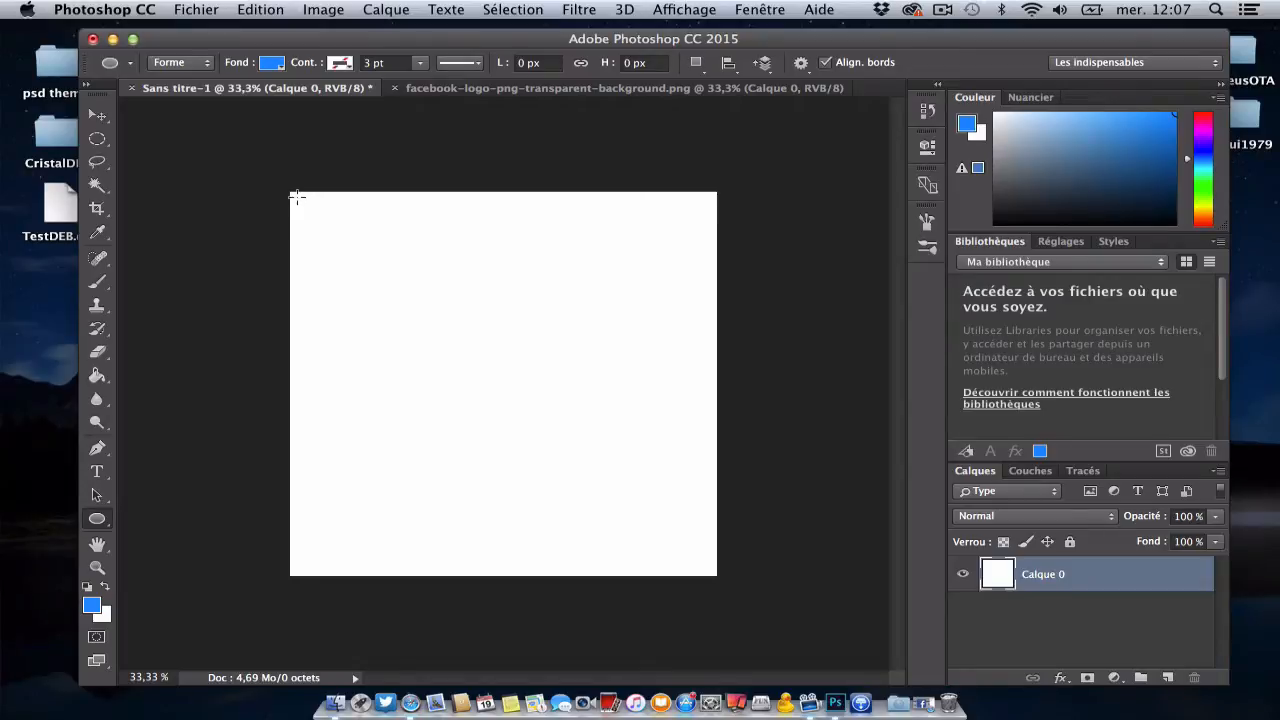
# Step: Draw a small blue circle about 348 px in diameter in the upper-left corner of the canvas
pyautogui.moveTo(297, 197); pyautogui.dragTo(414, 342)
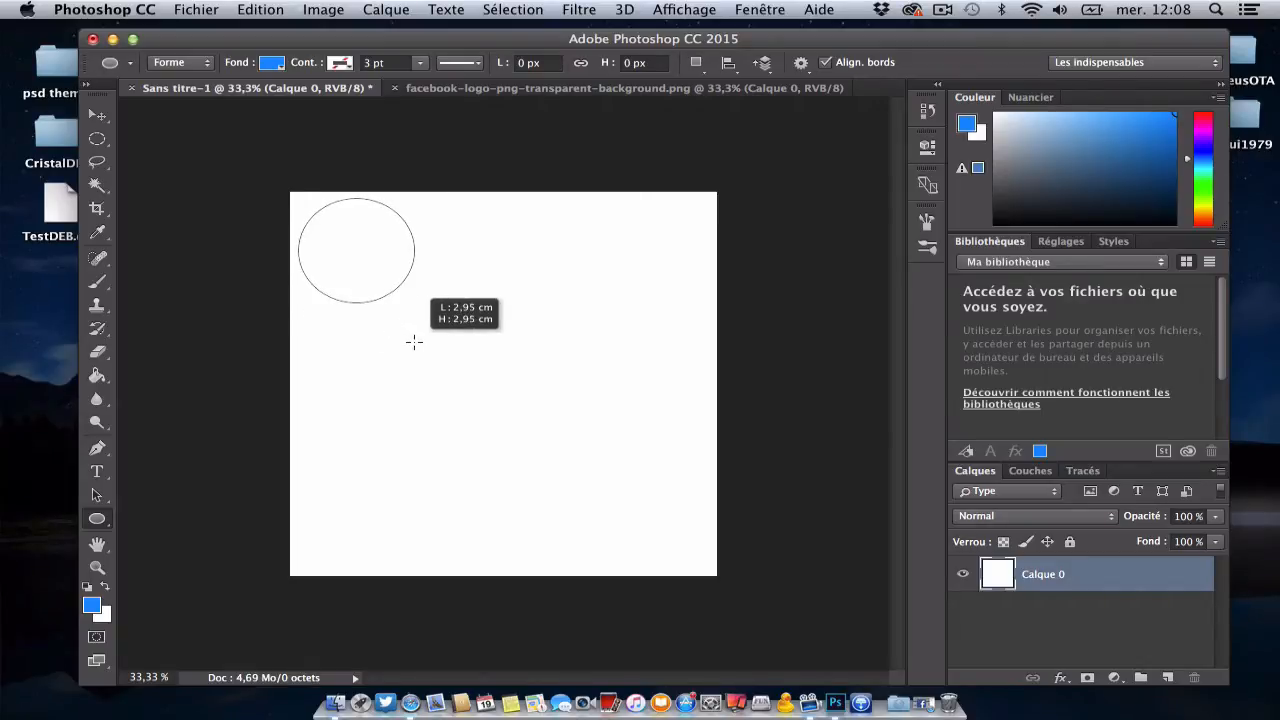
pyautogui.moveTo(414, 342); pyautogui.dragTo(414, 342)
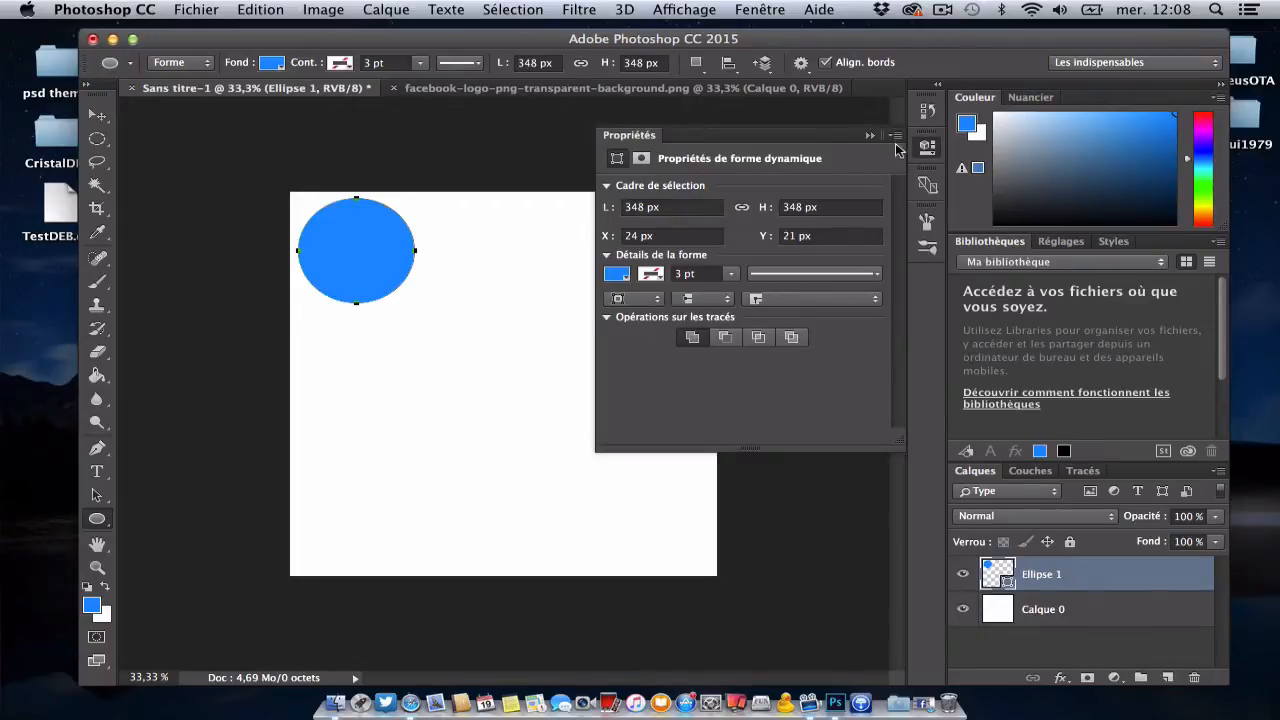
pyautogui.click(869, 135)
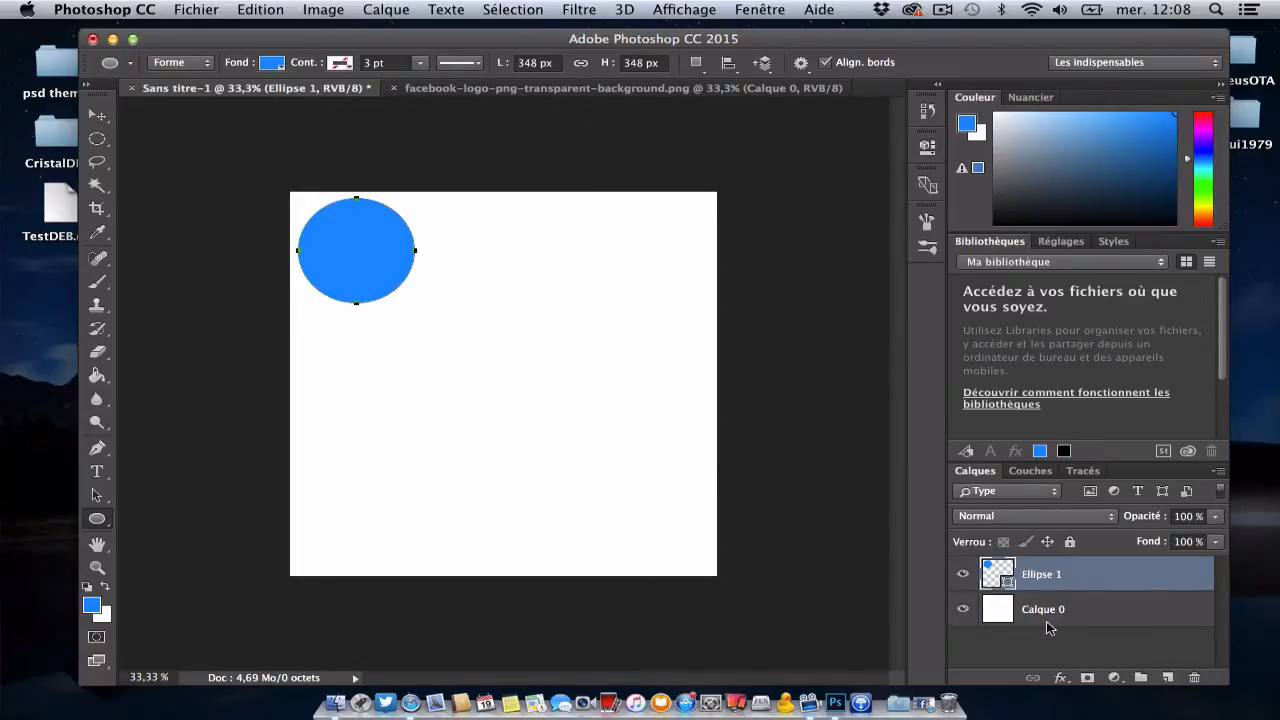
# Step: Delete the small circle's layer
pyautogui.rightClick(1065, 574)
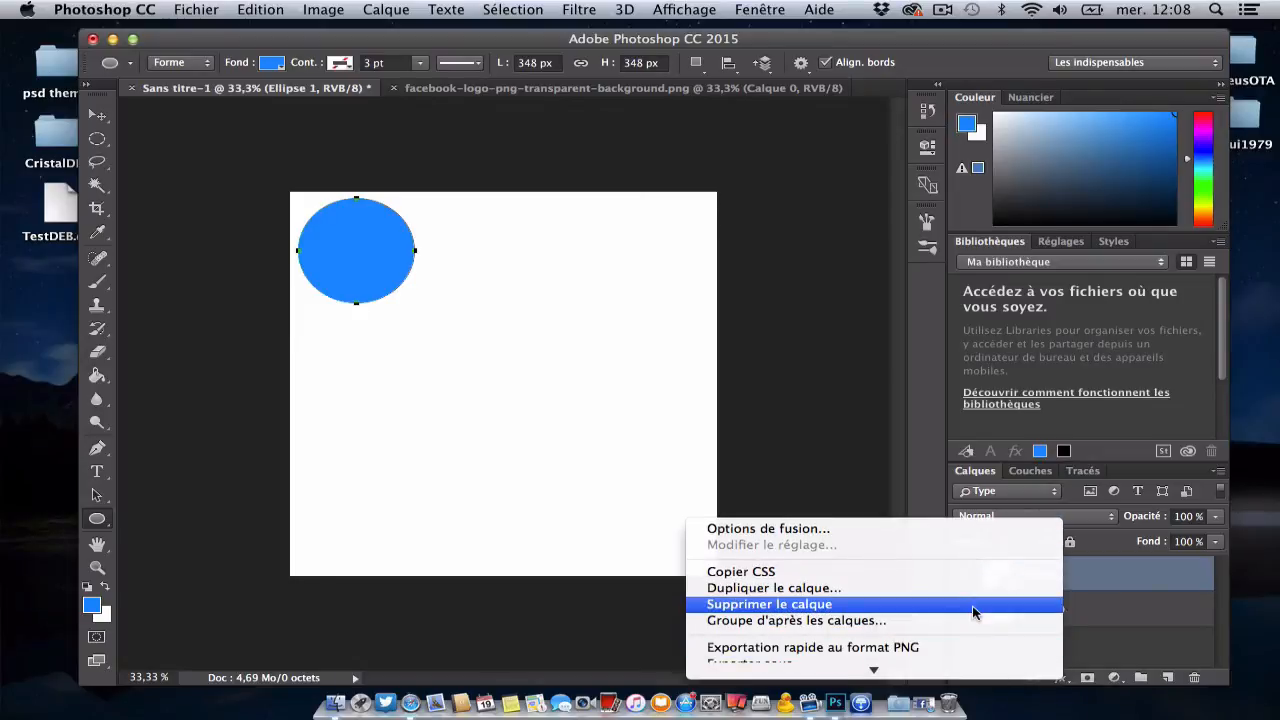
pyautogui.click(975, 605)
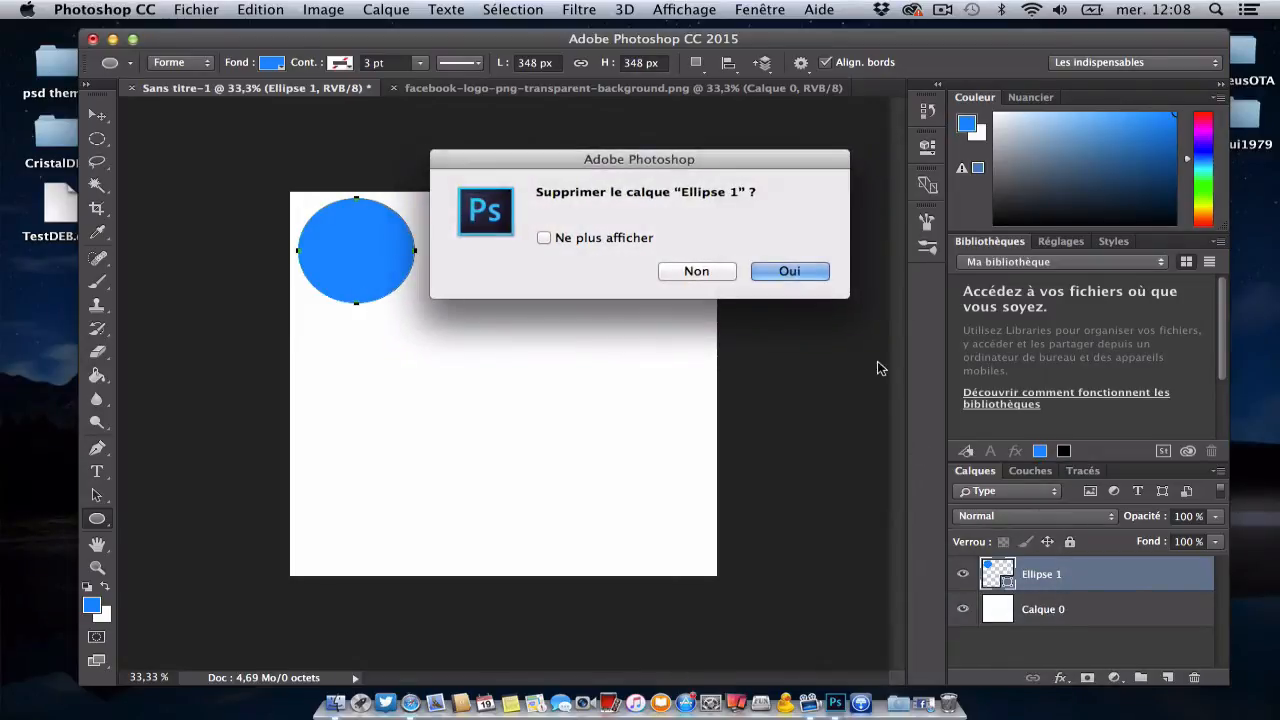
pyautogui.click(795, 271)
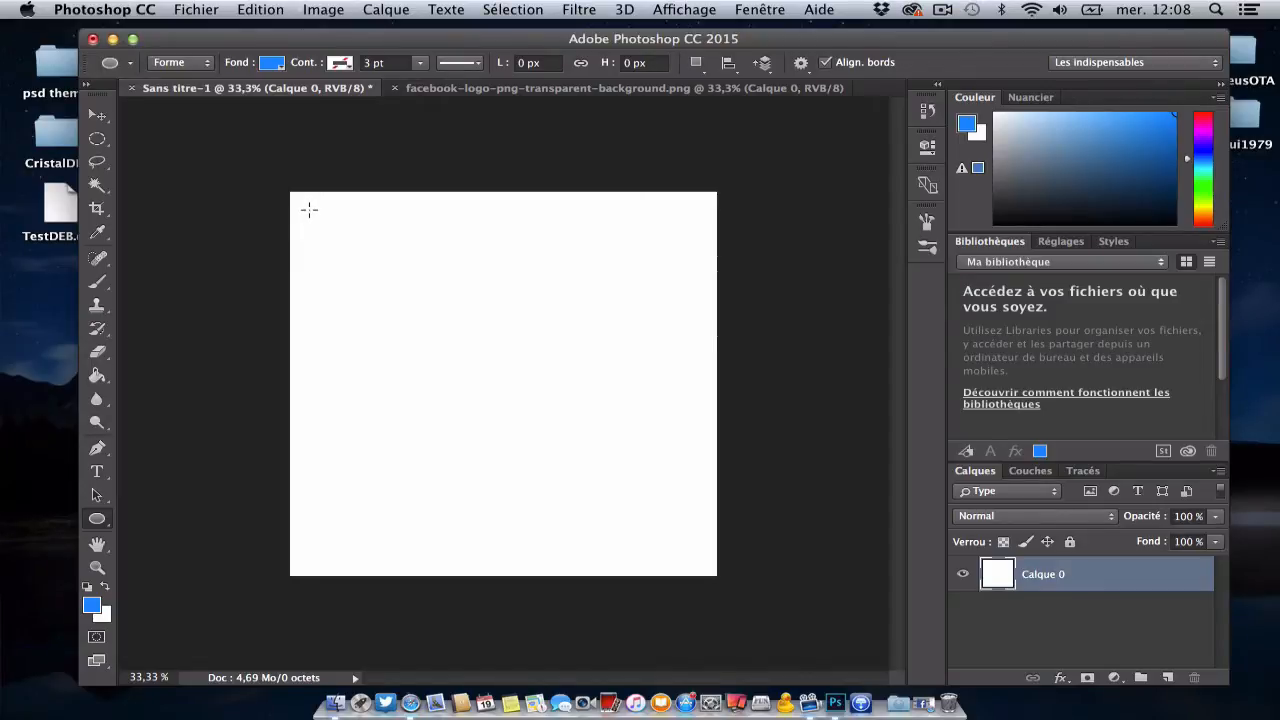
# Step: Draw a large blue circle about 1208 px in diameter and centre it on the canvas
pyautogui.moveTo(311, 210); pyautogui.dragTo(795, 573)
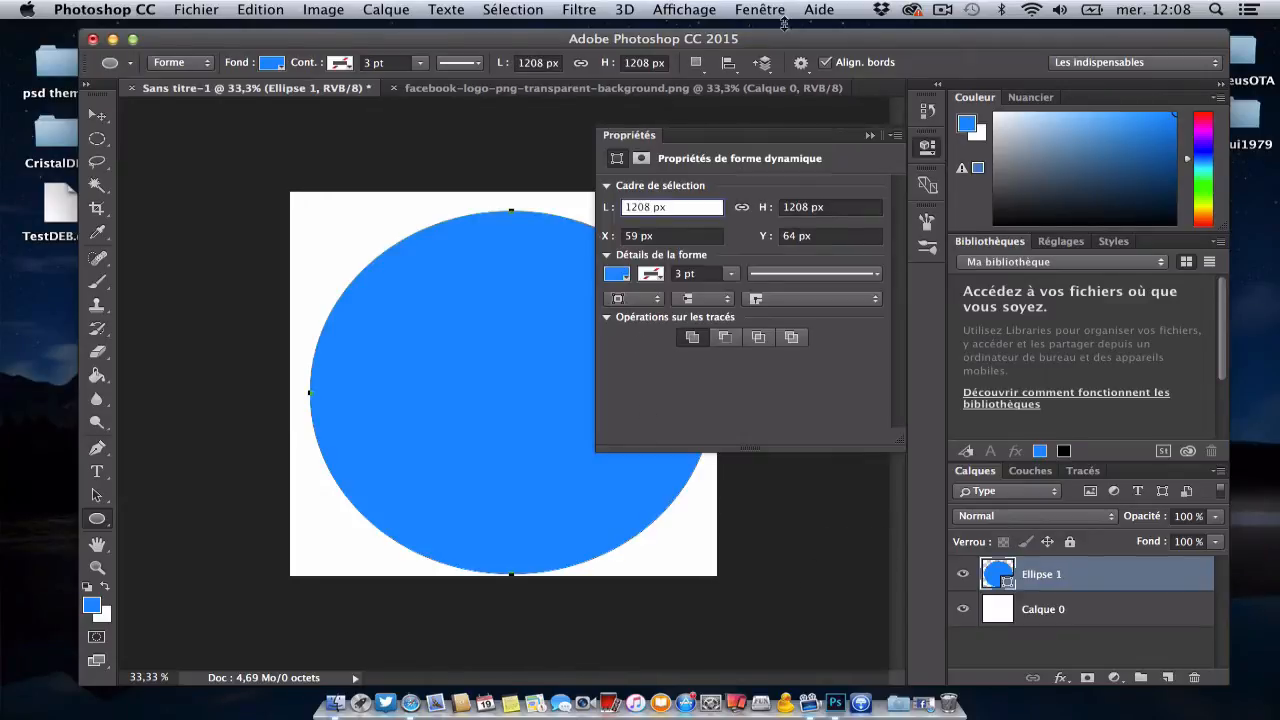
pyautogui.click(870, 135)
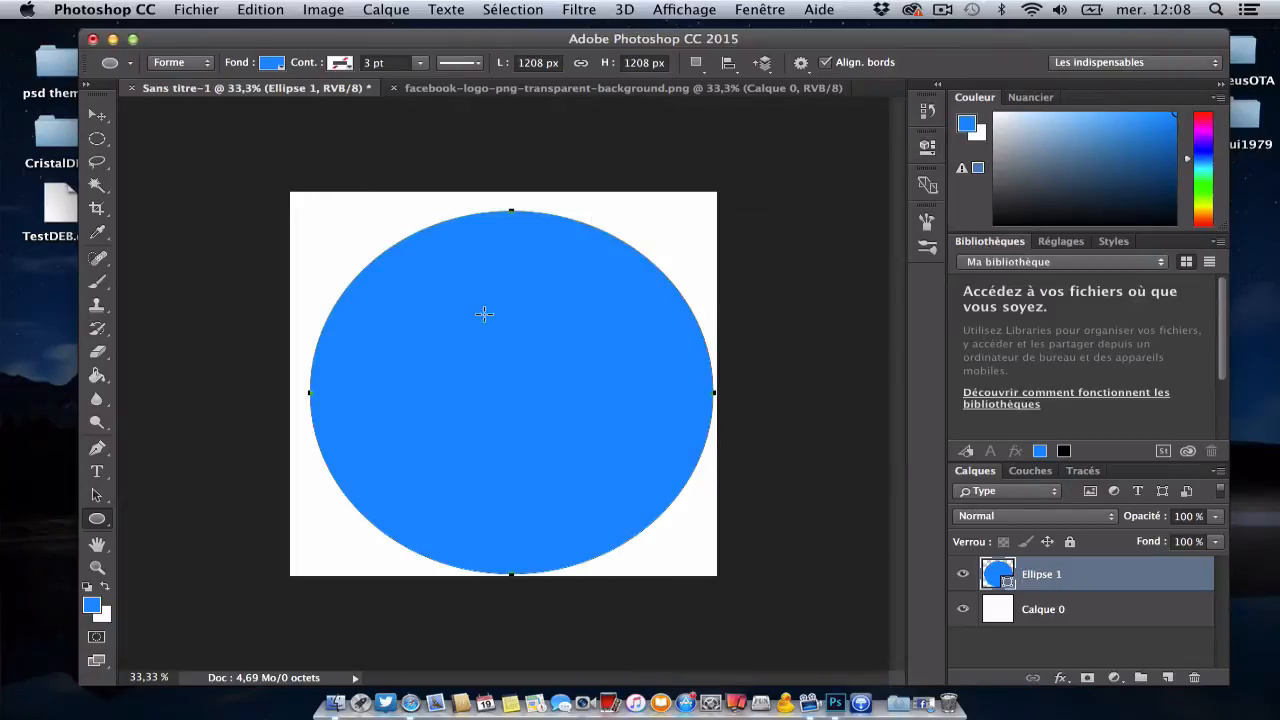
pyautogui.click(97, 115)
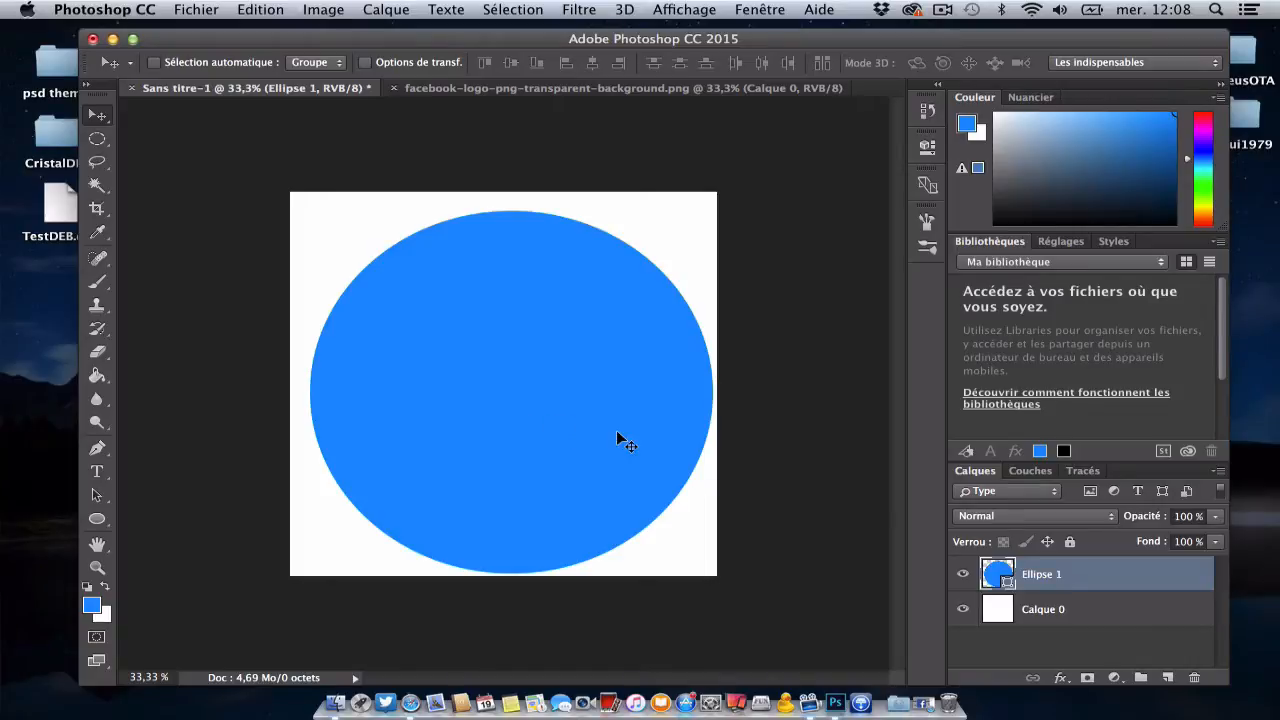
pyautogui.moveTo(615, 427); pyautogui.dragTo(616, 421)
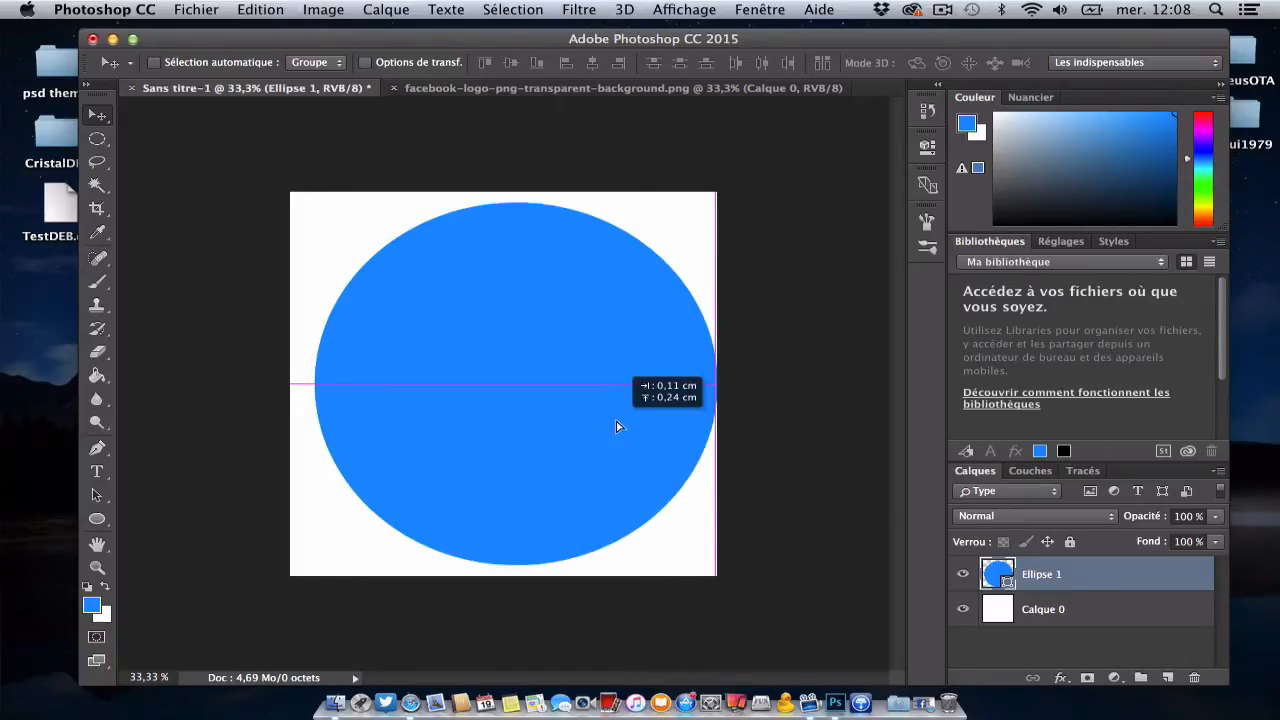
pyautogui.moveTo(616, 421); pyautogui.dragTo(614, 421)
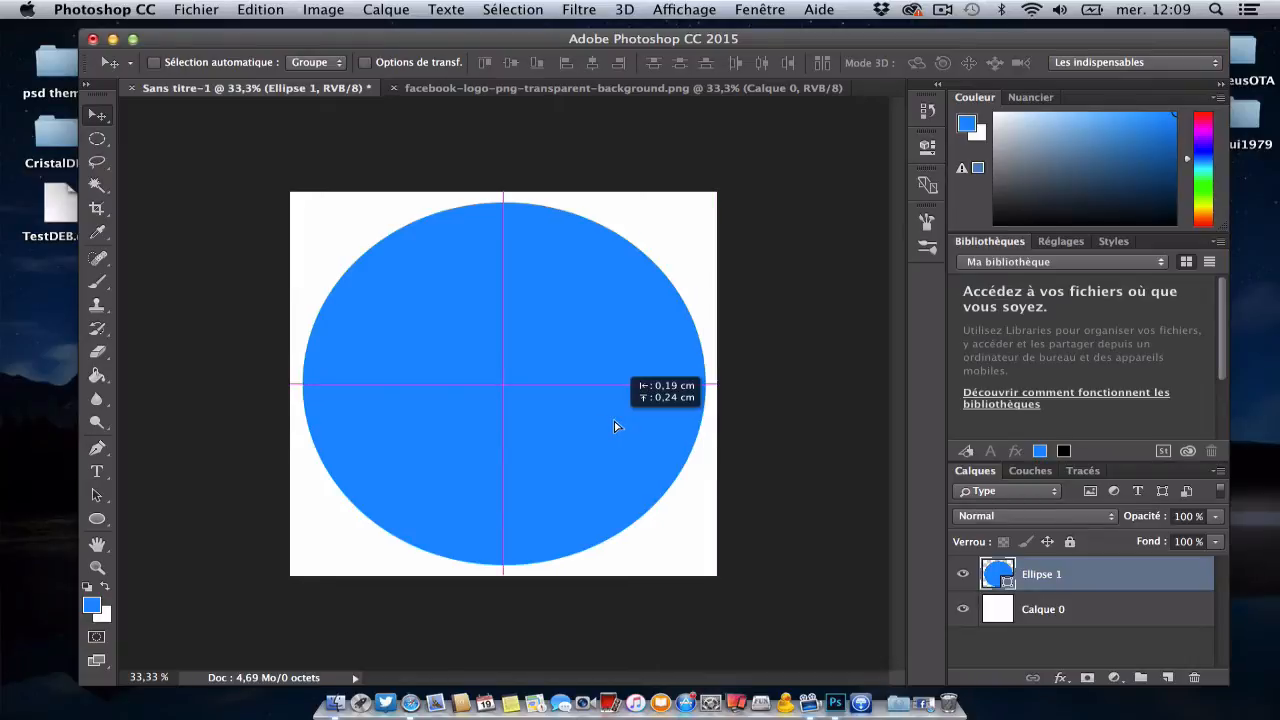
pyautogui.moveTo(614, 421); pyautogui.dragTo(614, 421)
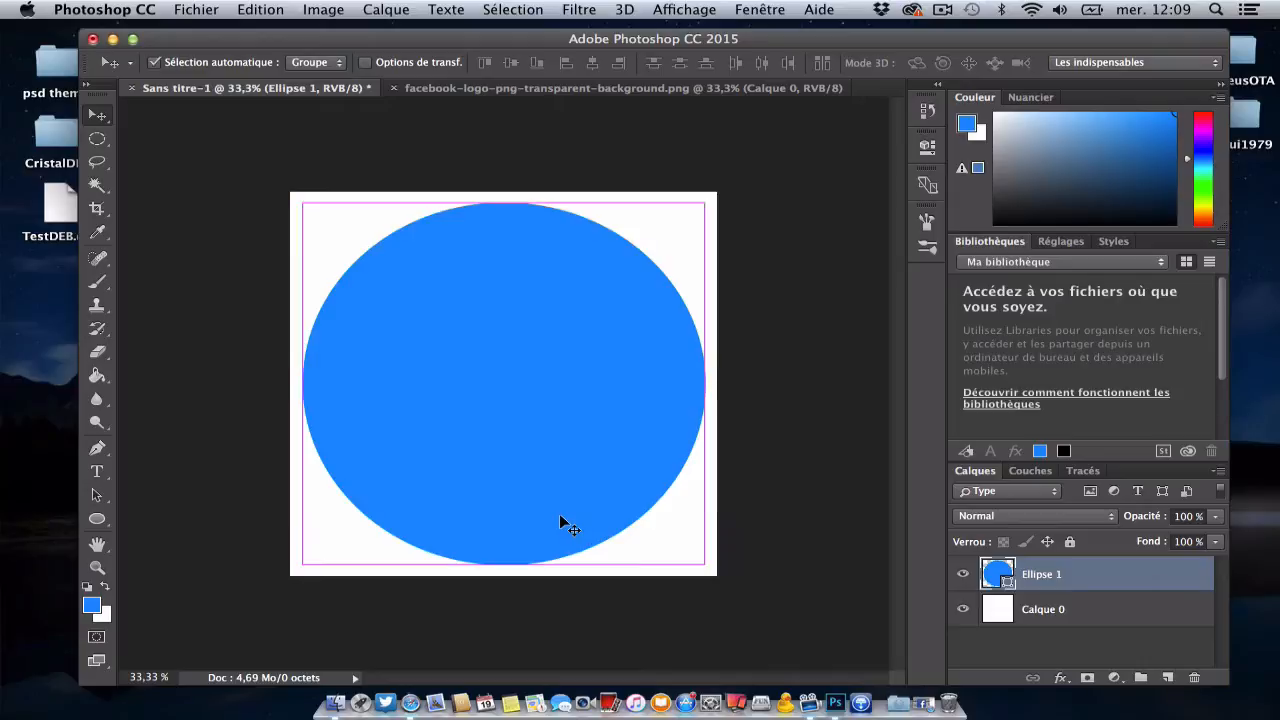
# Step: Enlarge the circle with Free Transform until it touches all four edges of the canvas
pyautogui.press('super+t')
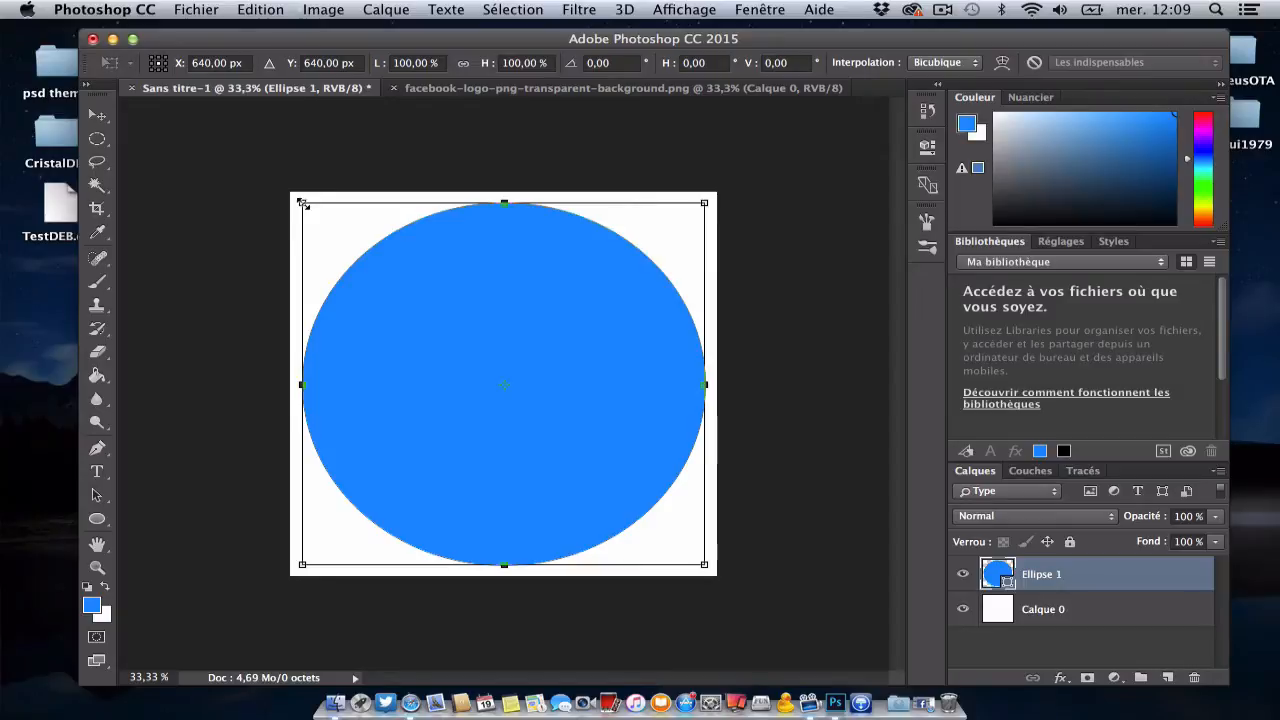
pyautogui.moveTo(302, 203); pyautogui.dragTo(291, 190)
pyautogui.moveTo(704, 565); pyautogui.dragTo(718, 575)
pyautogui.press('Return')
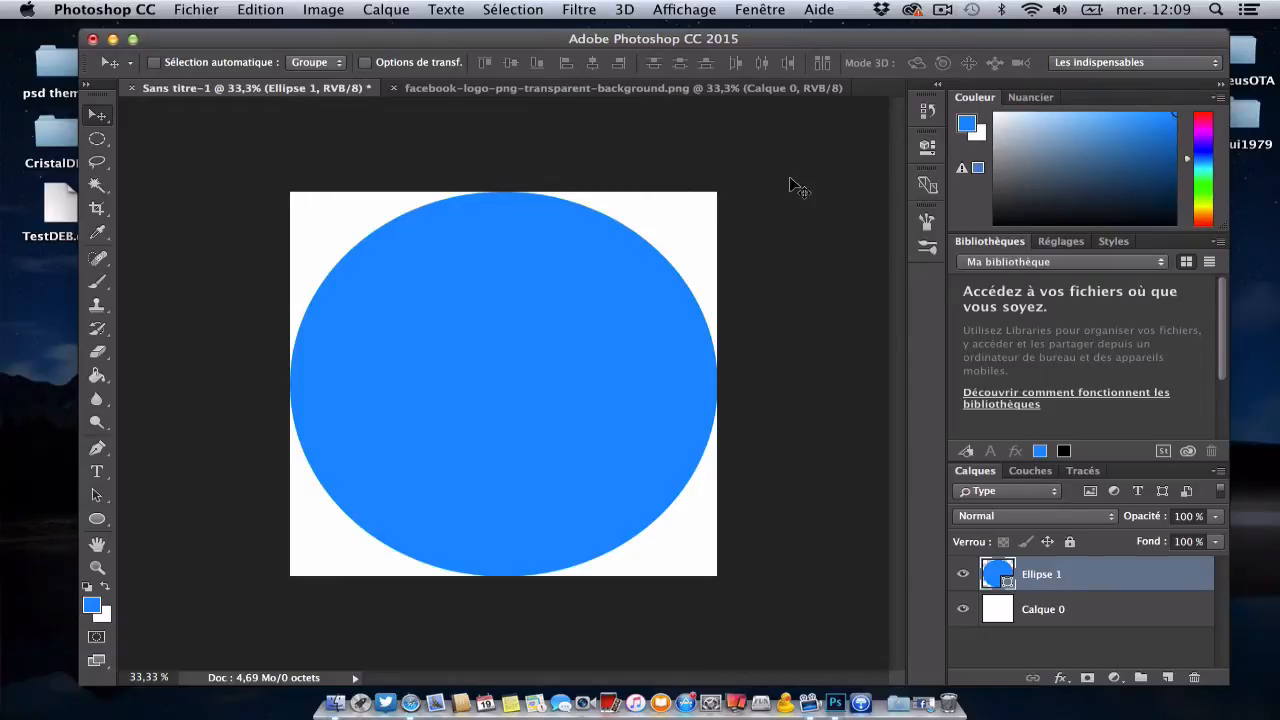
# Step: Change the foreground colour to a bright green
pyautogui.click(91, 606)
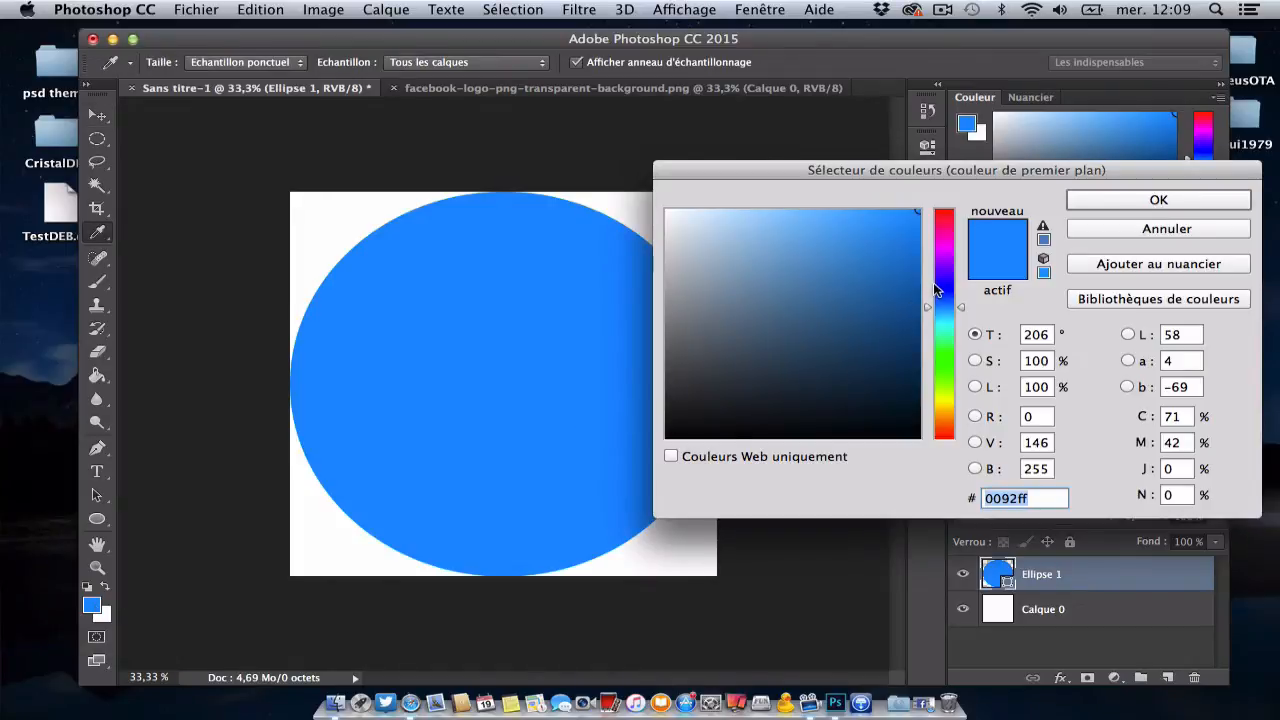
pyautogui.moveTo(934, 284); pyautogui.dragTo(947, 359)
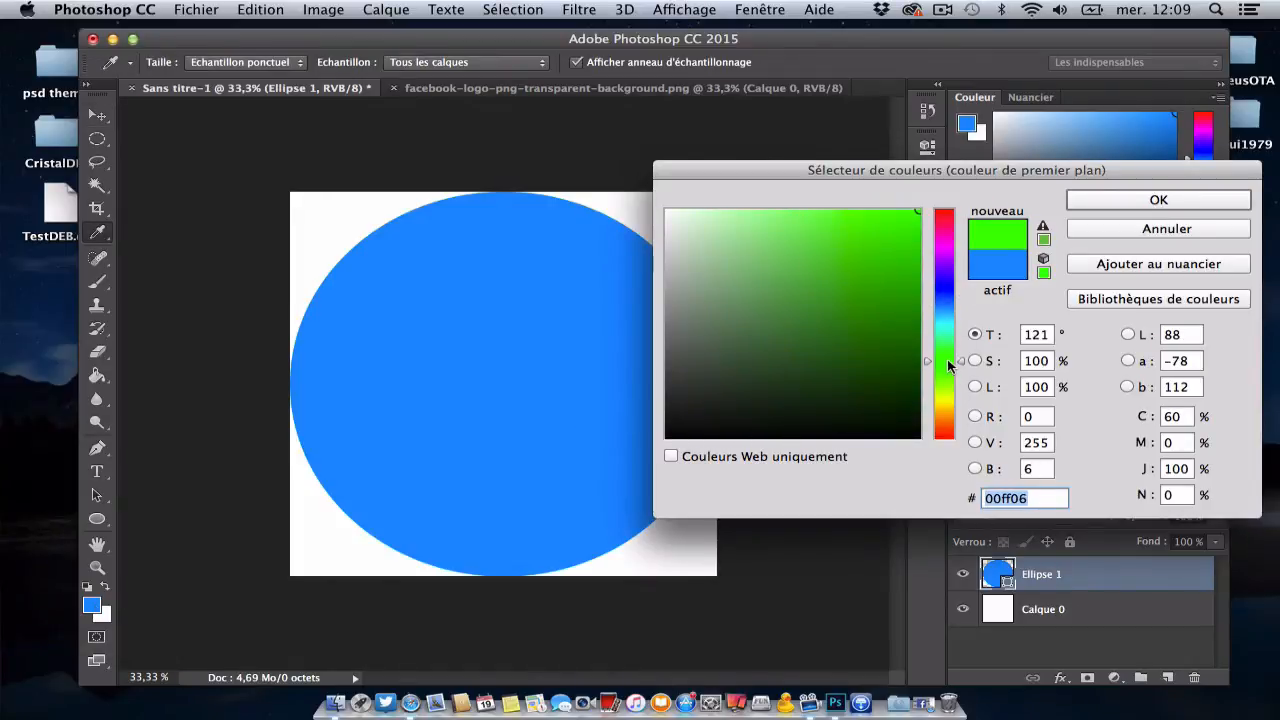
pyautogui.click(846, 232)
pyautogui.click(1136, 197)
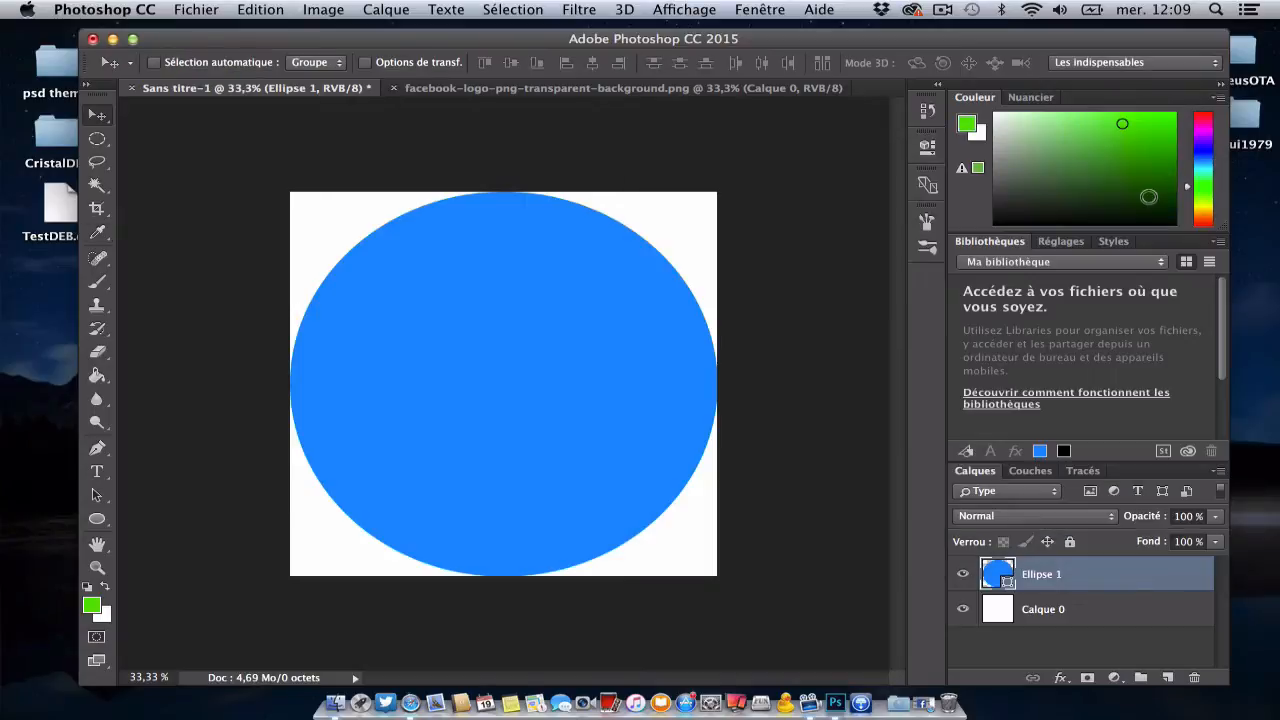
# Step: Rasterize the circle's shape layer and fill the circle with the green foreground colour using the Paint Bucket
pyautogui.click(98, 377)
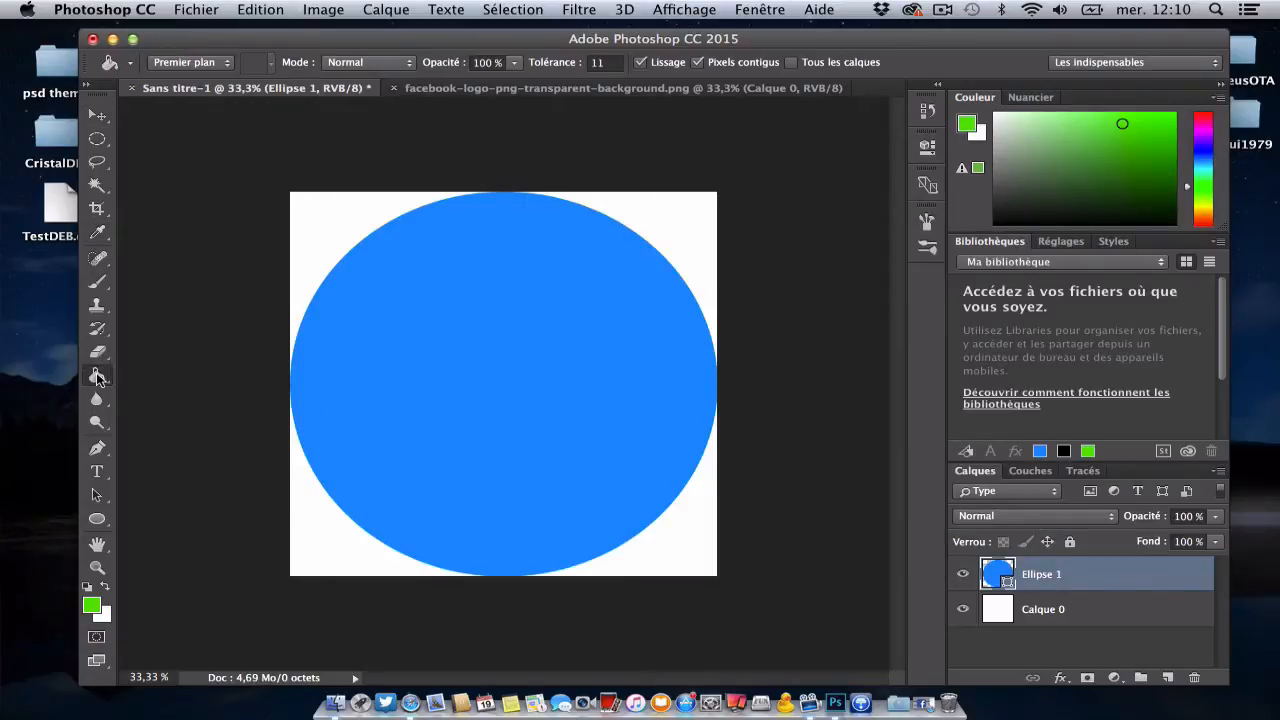
pyautogui.click(511, 406)
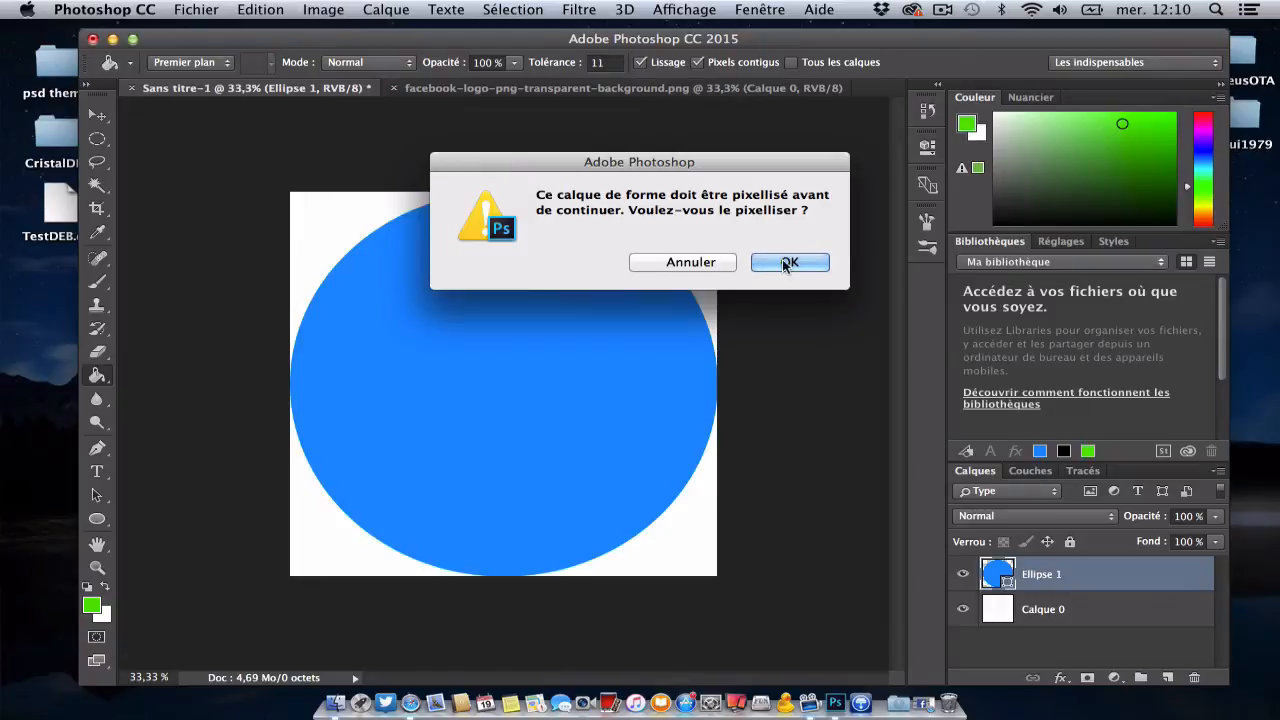
pyautogui.click(780, 264)
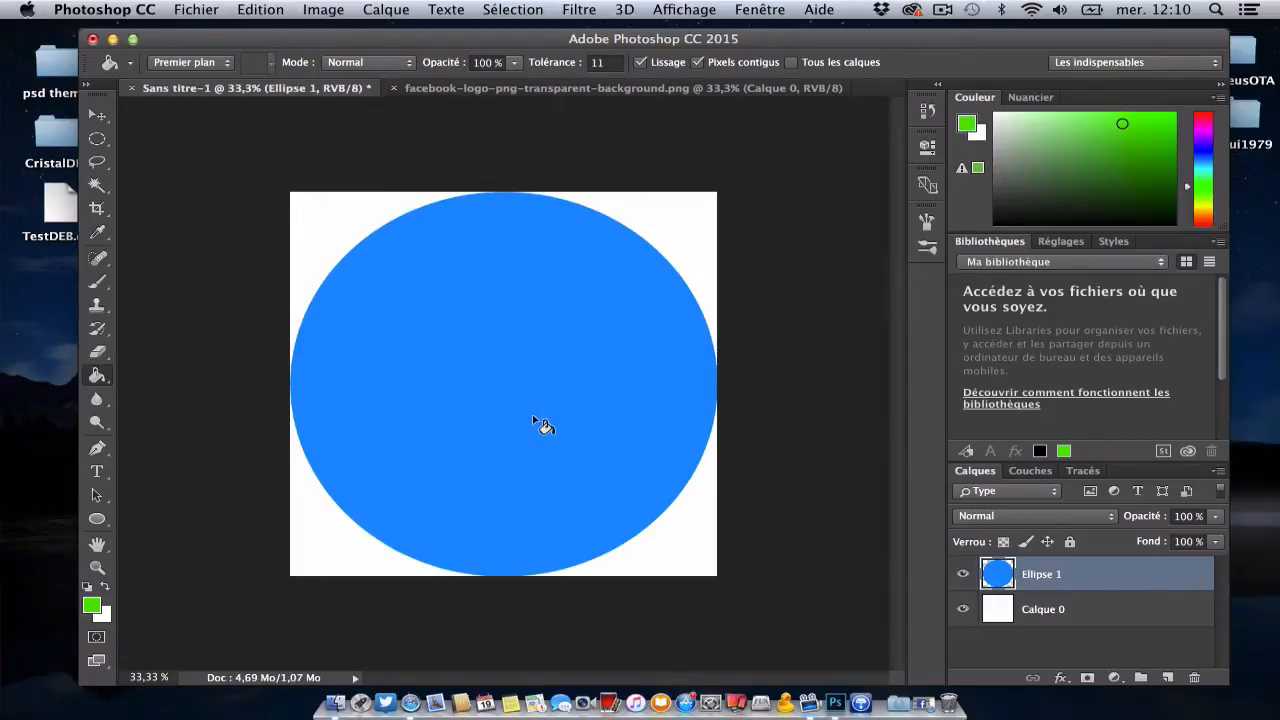
pyautogui.click(532, 424)
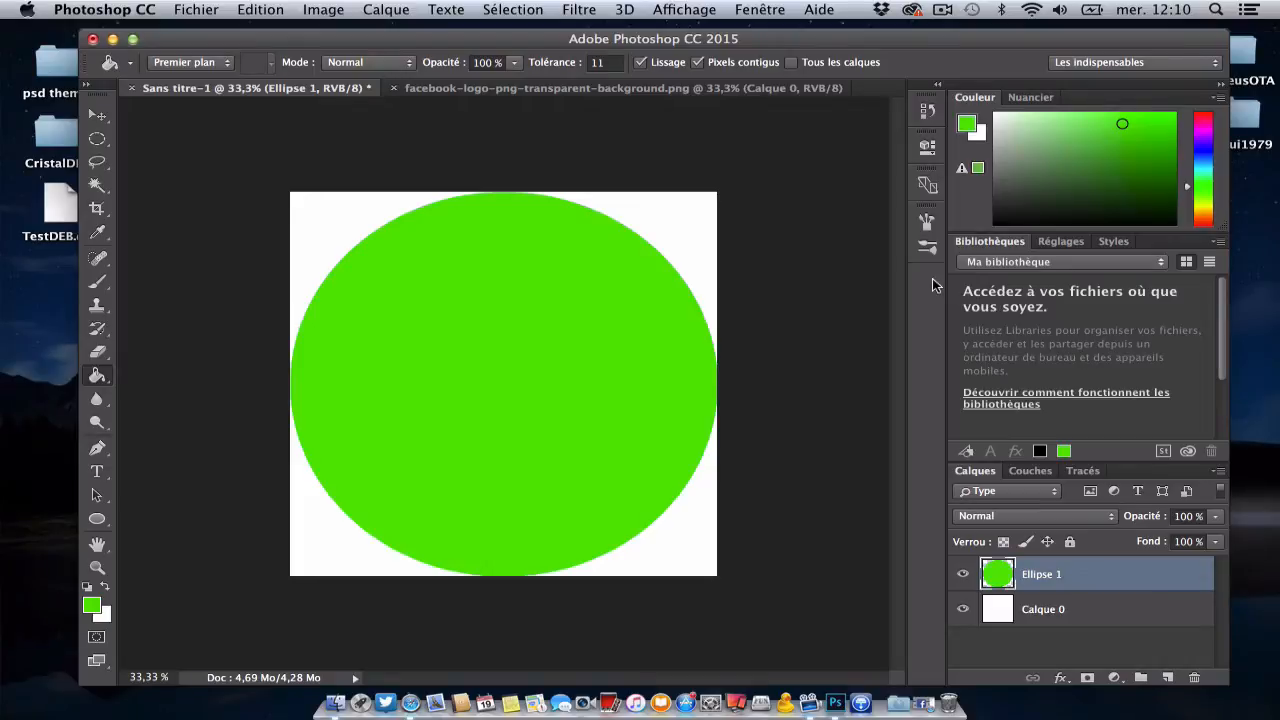
# Step: Scale the green circle down proportionally about its centre to about 96% with Free Transform
pyautogui.press('super+t')
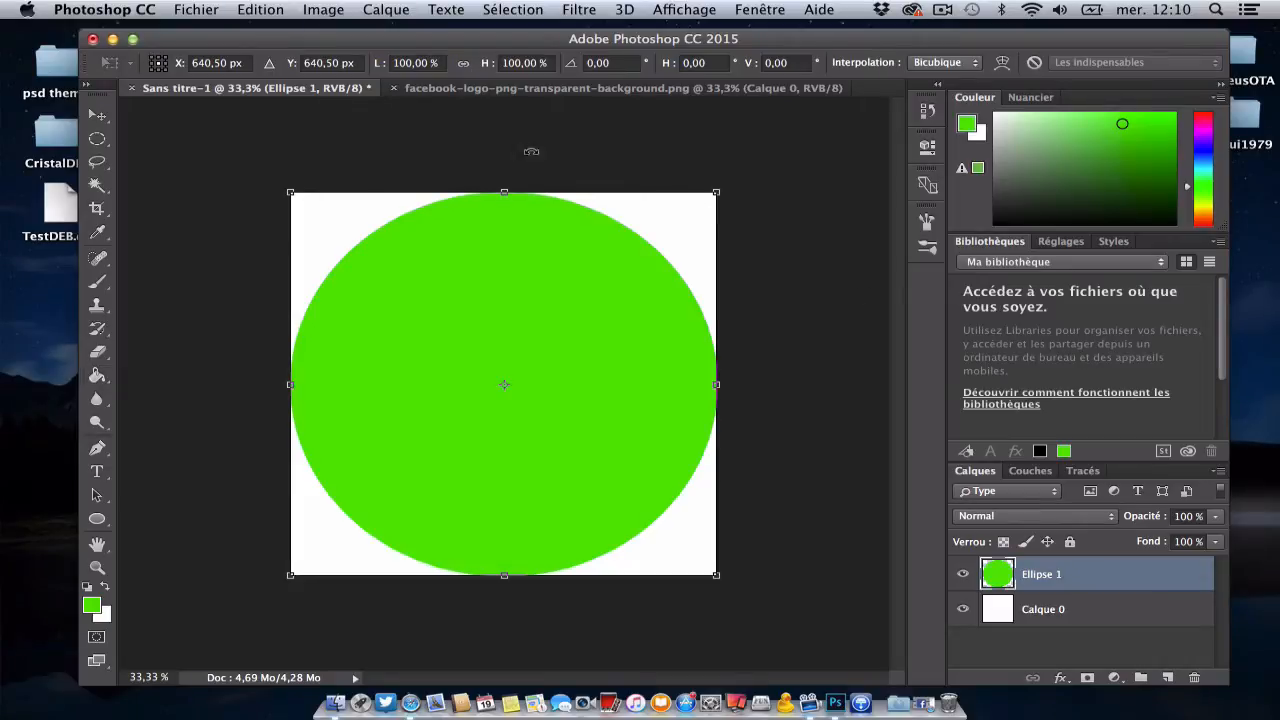
pyautogui.moveTo(290, 192); pyautogui.dragTo(307, 207)
pyautogui.moveTo(359, 245); pyautogui.dragTo(351, 237)
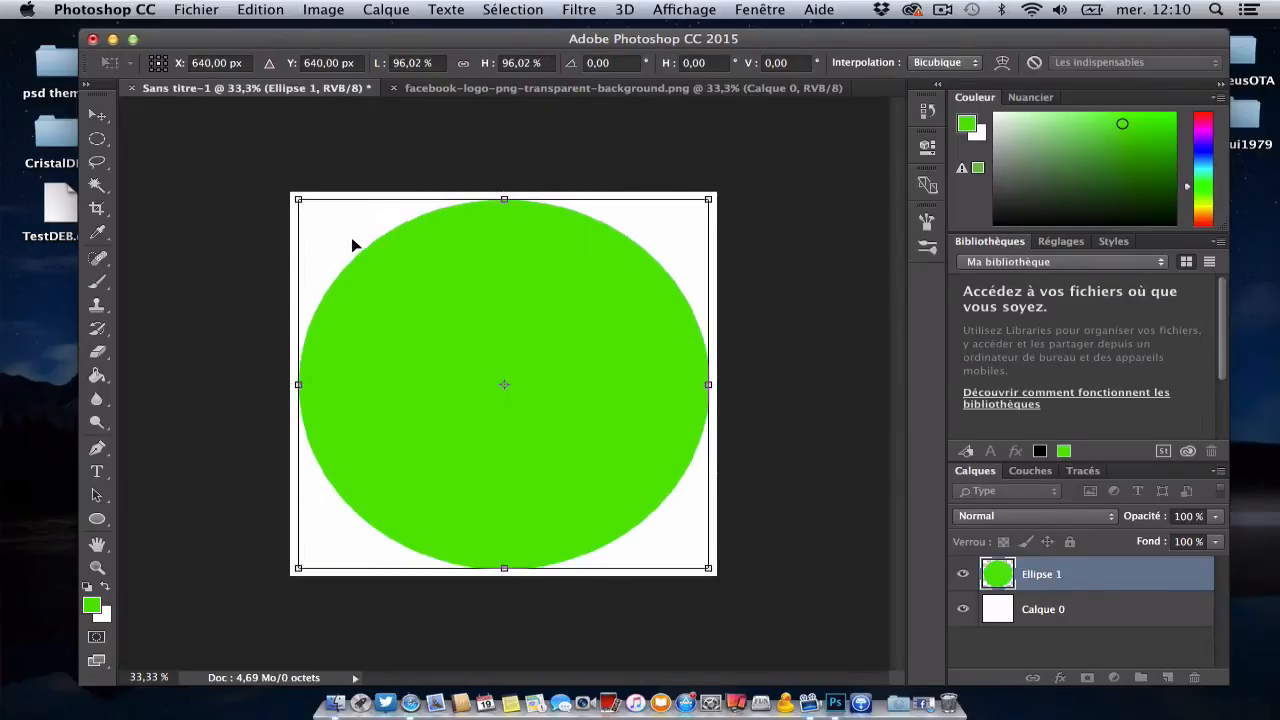
pyautogui.press('Return')
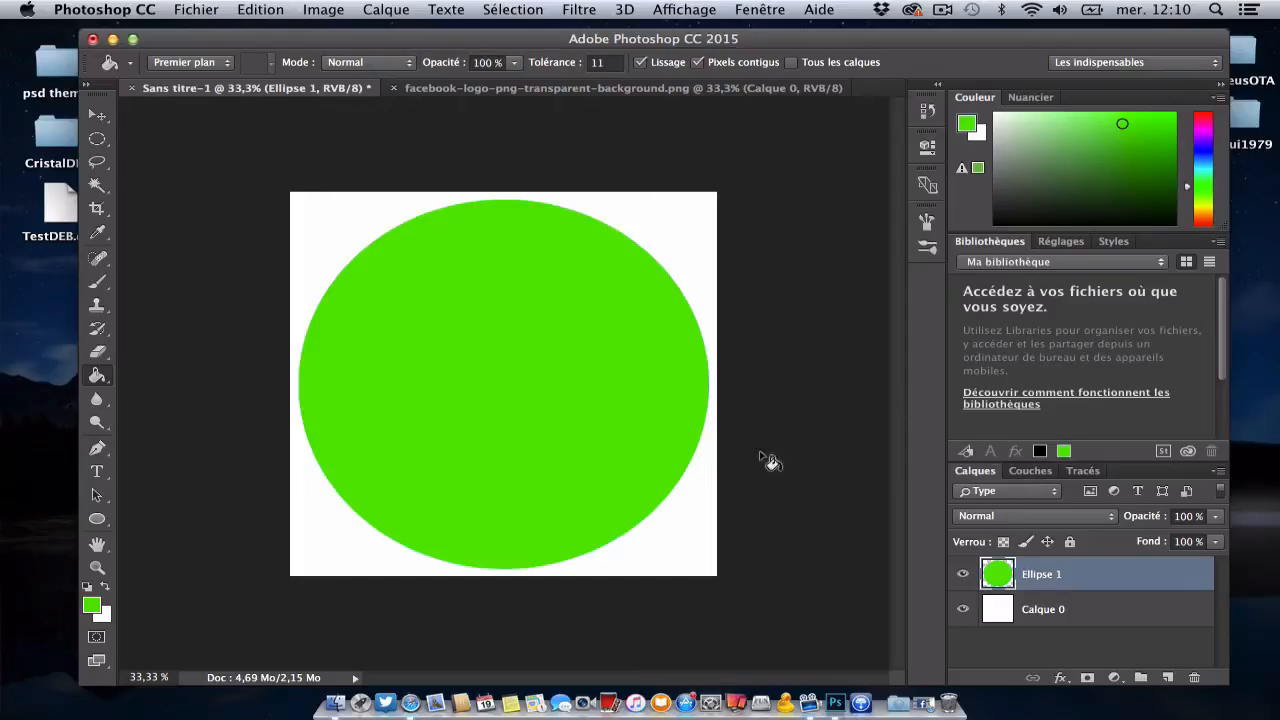
pyautogui.rightClick(1071, 578)
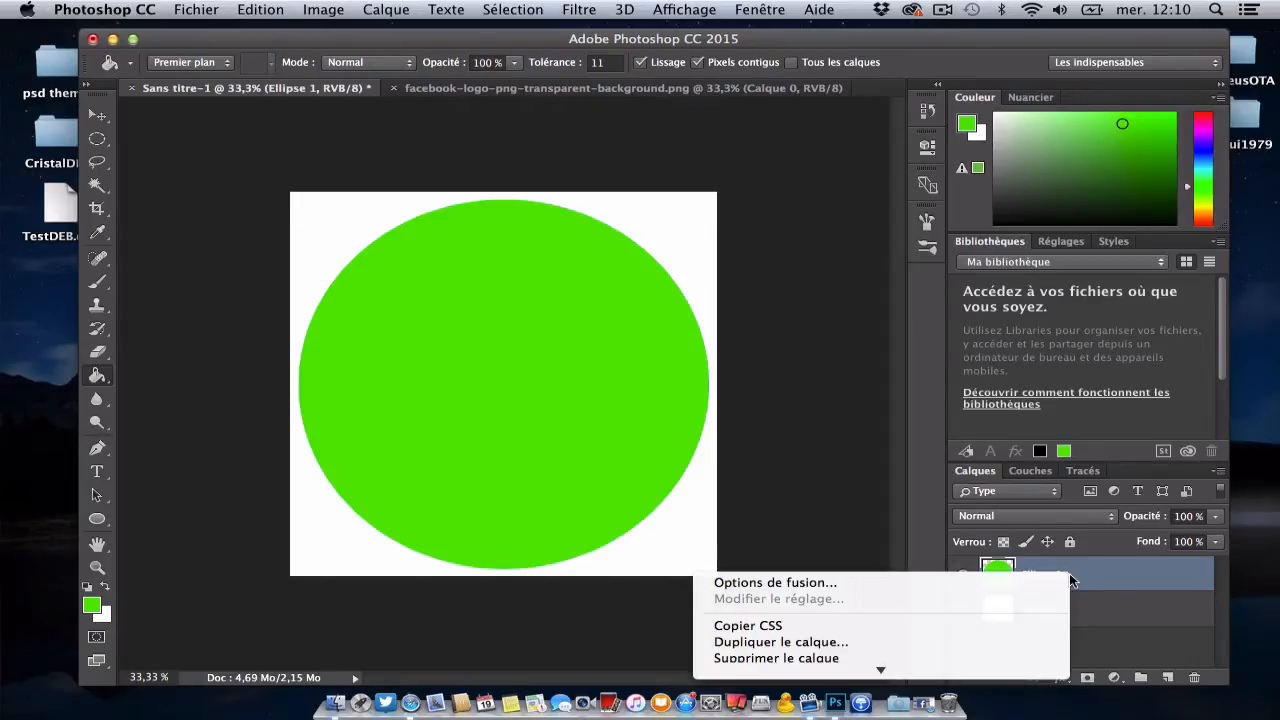
pyautogui.click(937, 582)
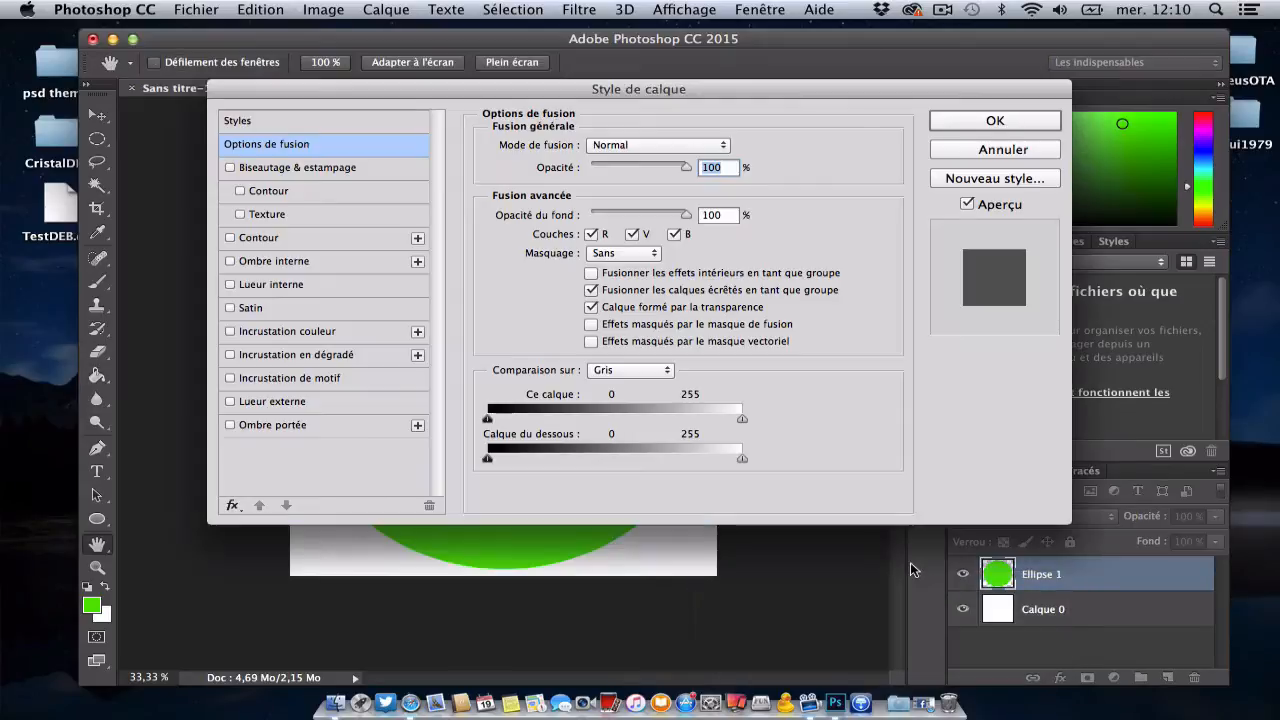
pyautogui.moveTo(266, 92); pyautogui.dragTo(241, 101)
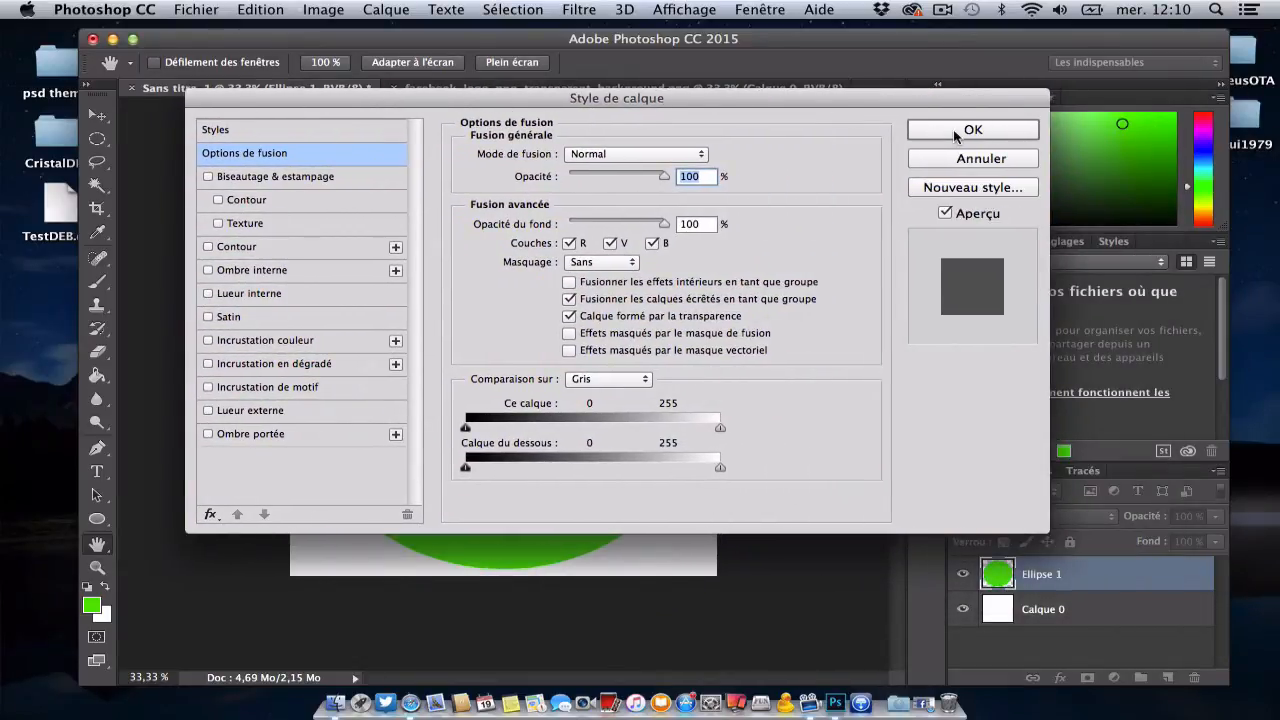
pyautogui.click(967, 161)
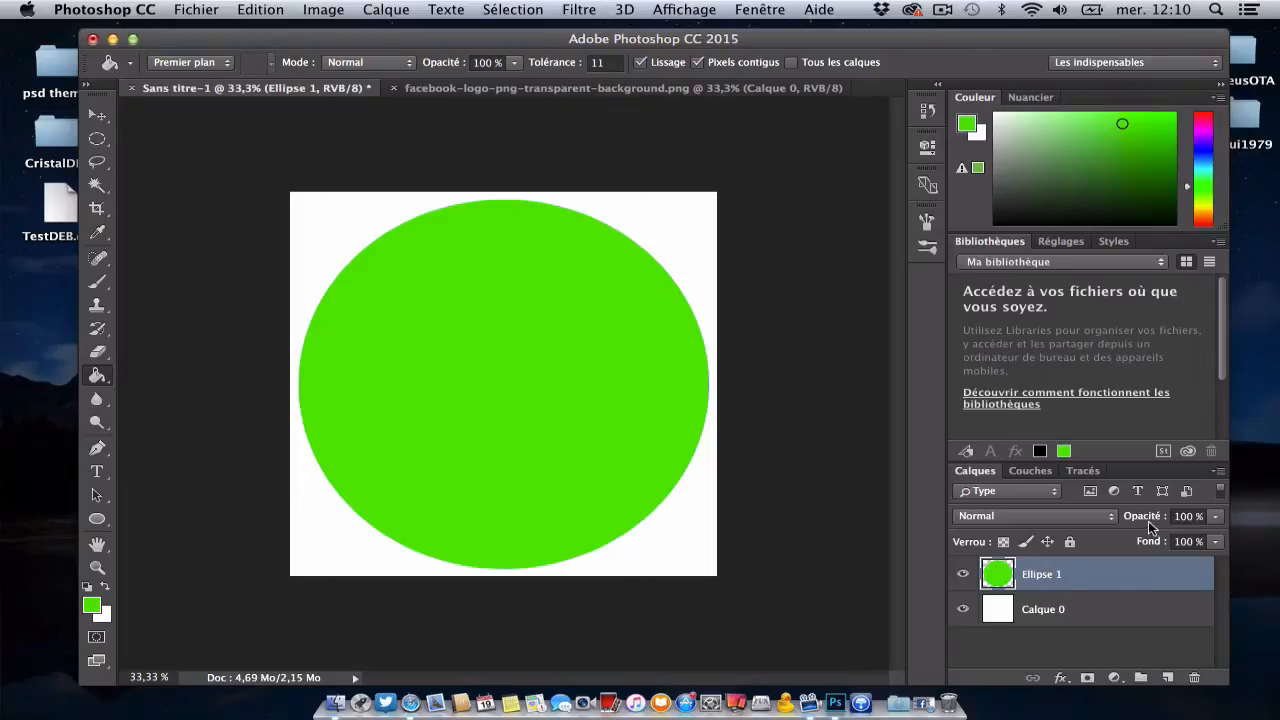
# Step: Try a lower fill value on the circle's layer, then restore it to 100%
pyautogui.click(1215, 542)
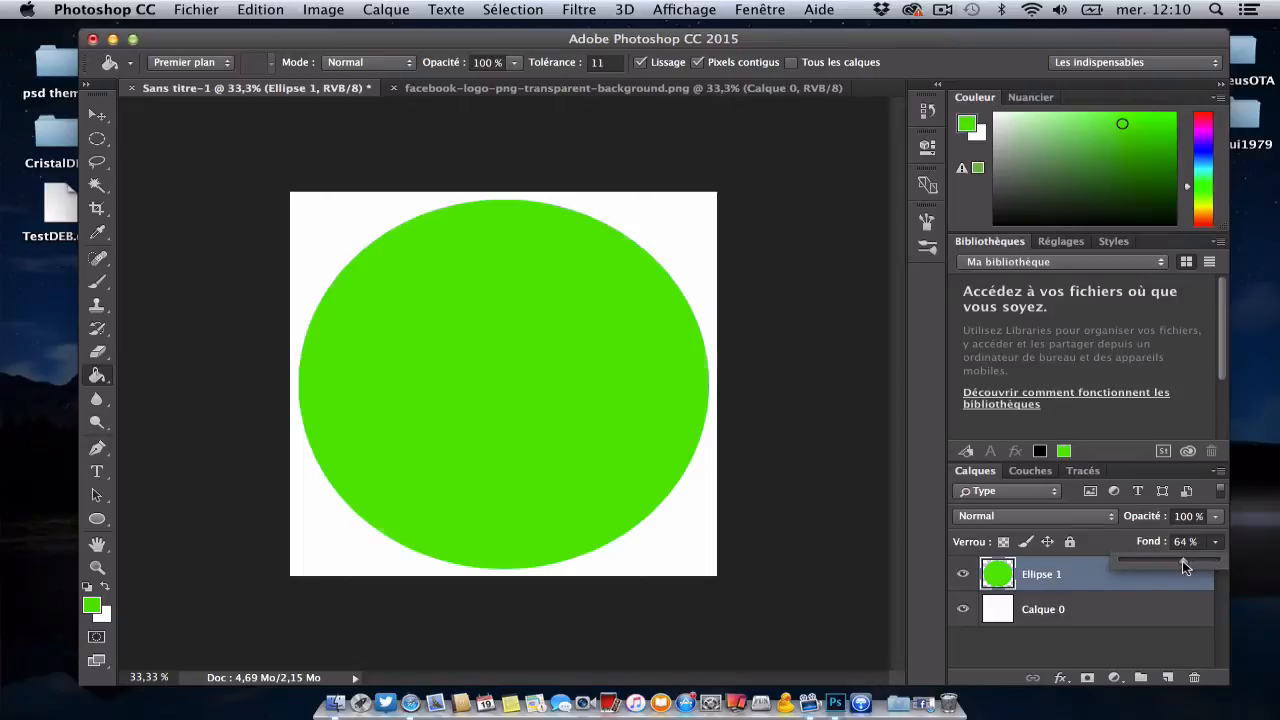
pyautogui.moveTo(1186, 566); pyautogui.dragTo(1222, 541)
pyautogui.click(1216, 518)
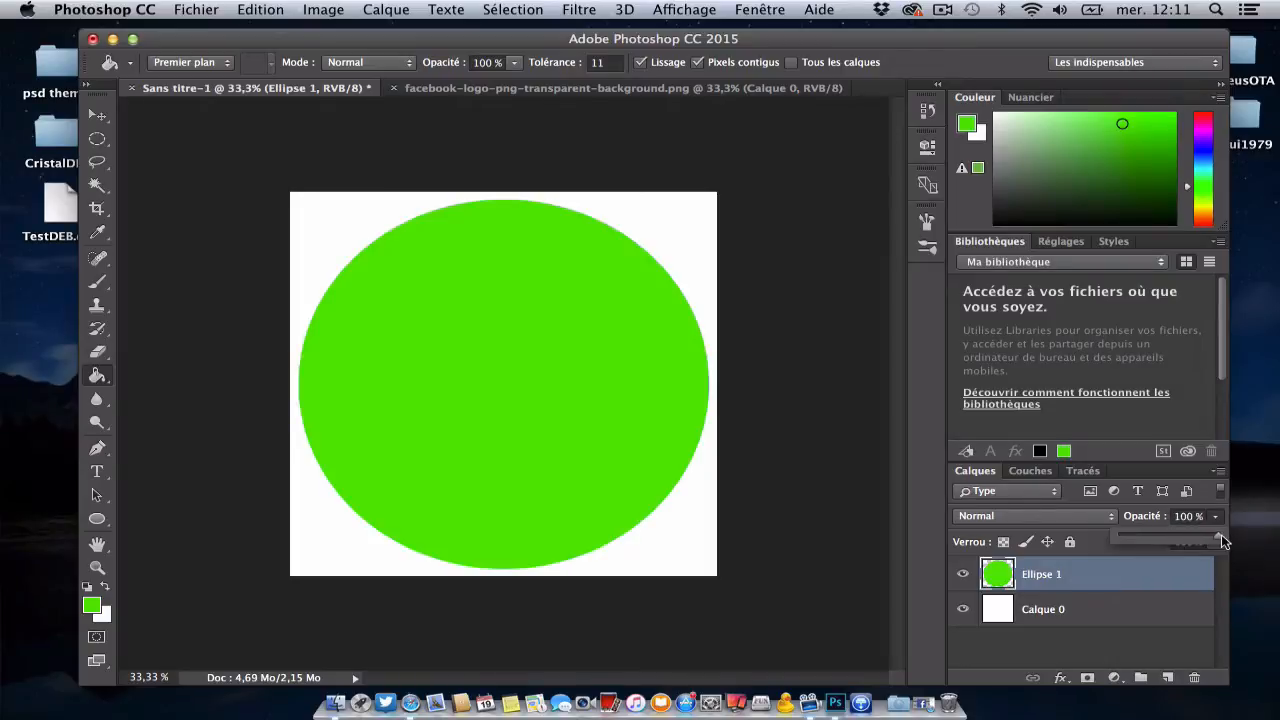
pyautogui.click(1236, 535)
# Step: Add a stroke (Contour) layer style to the green circle, arranging the windows so the whole circle can be previewed
pyautogui.rightClick(1058, 578)
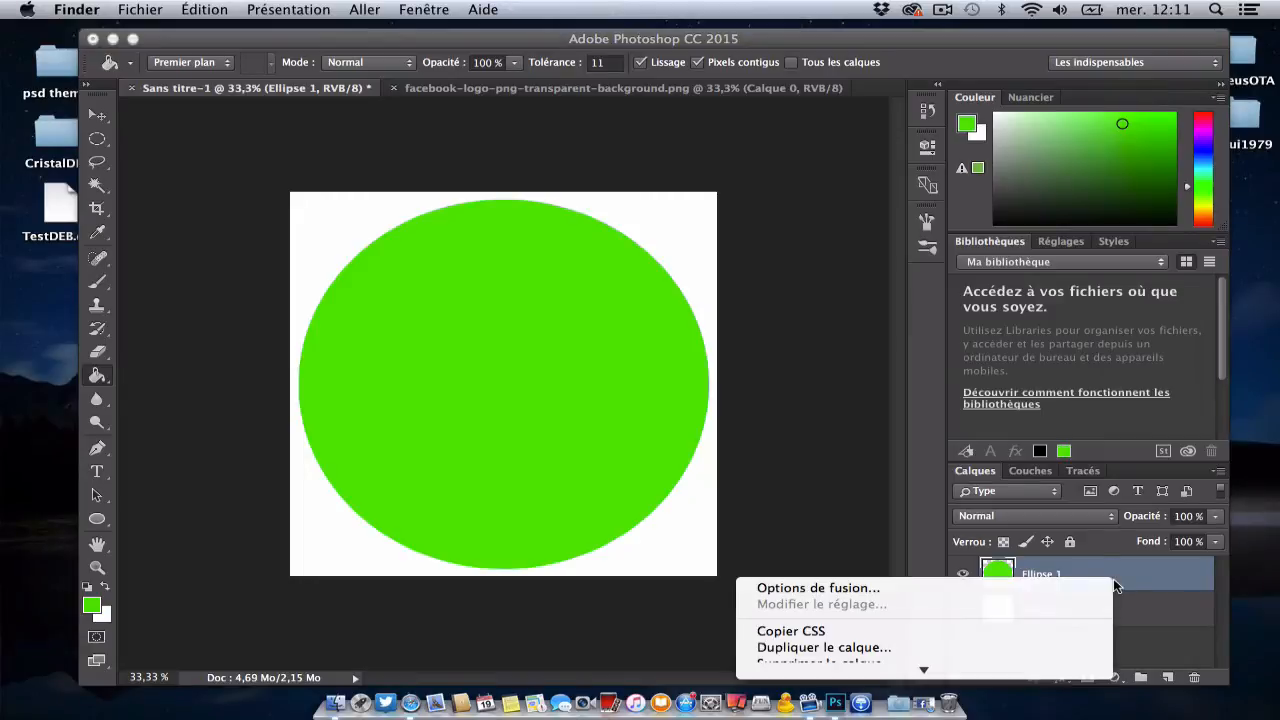
pyautogui.click(943, 592)
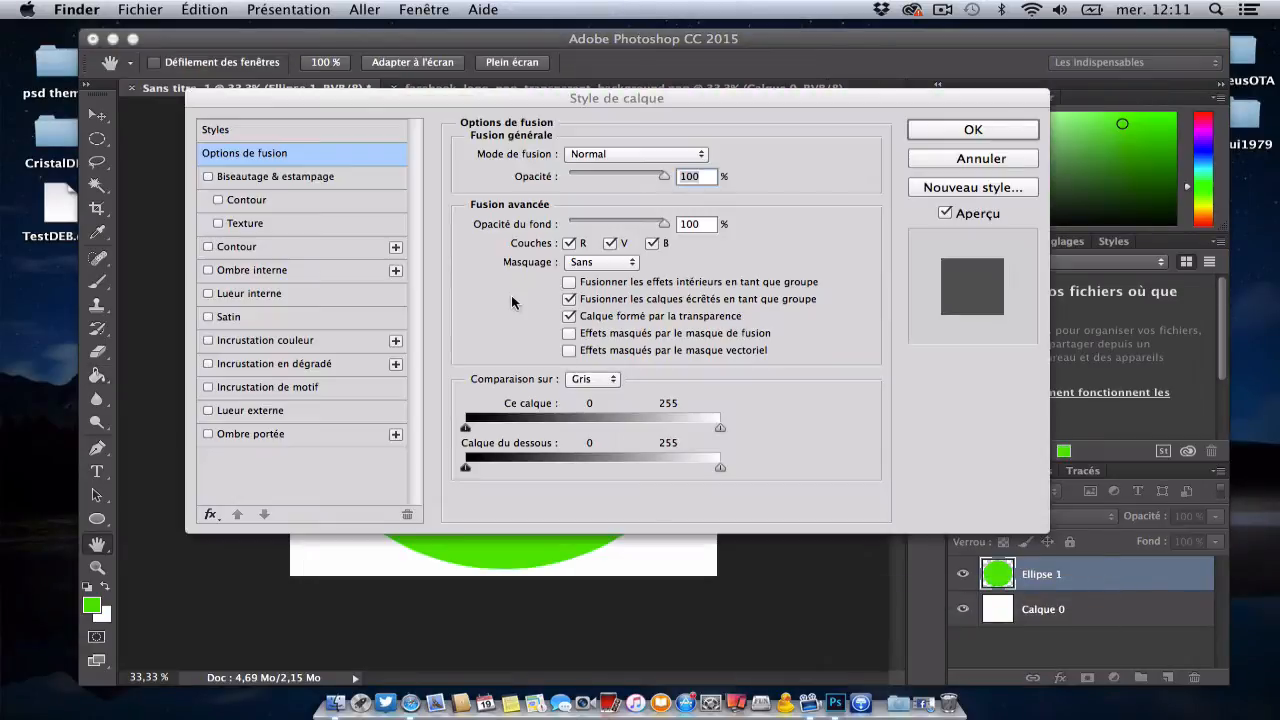
pyautogui.moveTo(390, 95); pyautogui.dragTo(726, 128)
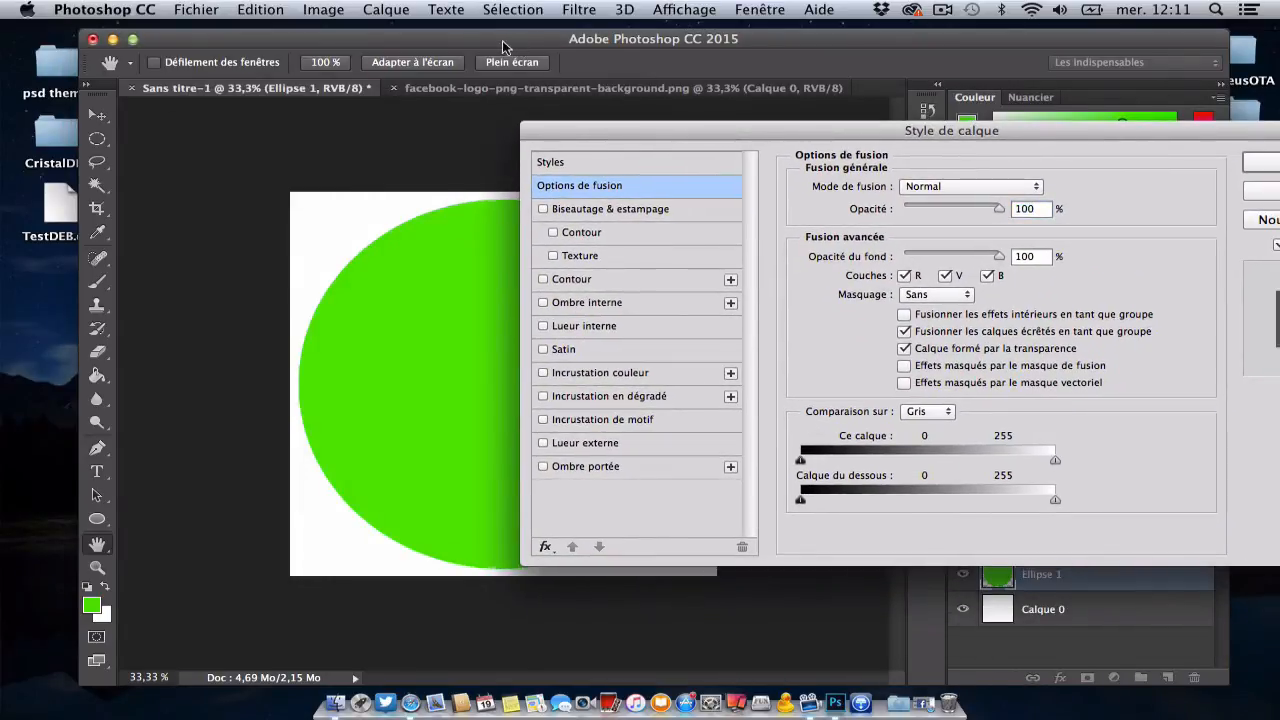
pyautogui.moveTo(502, 40); pyautogui.dragTo(435, 39)
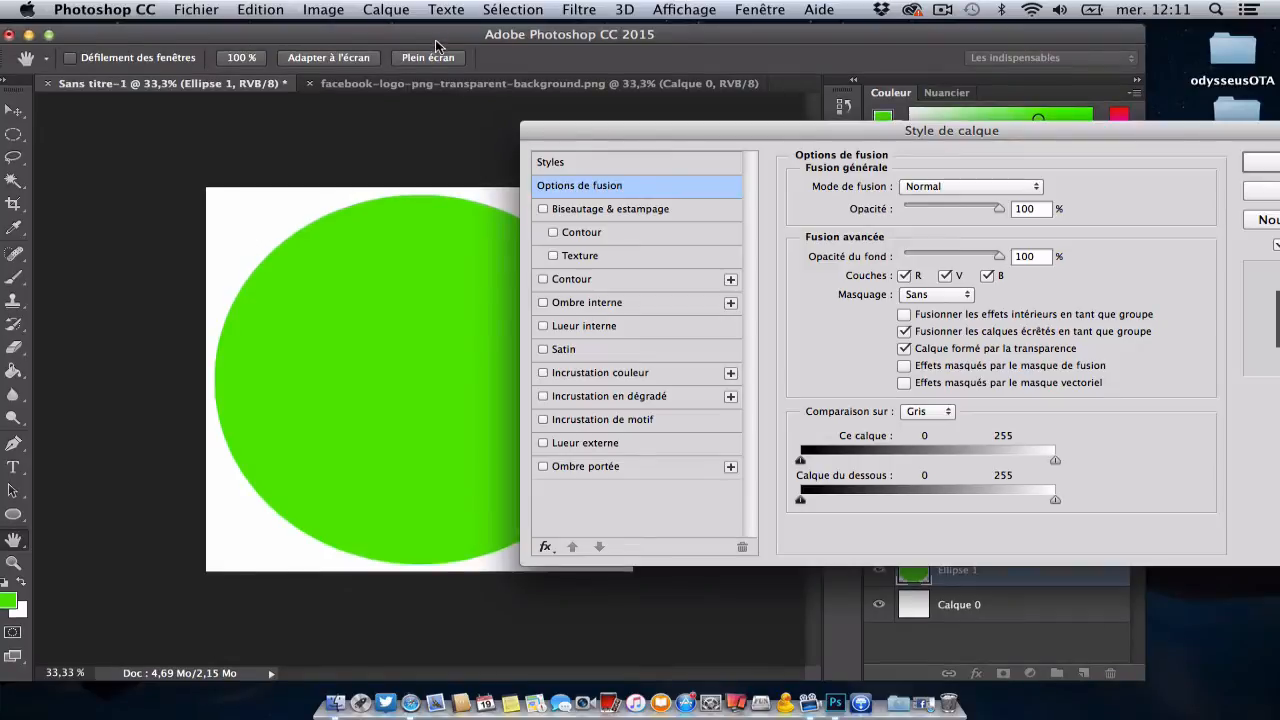
pyautogui.moveTo(675, 135); pyautogui.dragTo(807, 110)
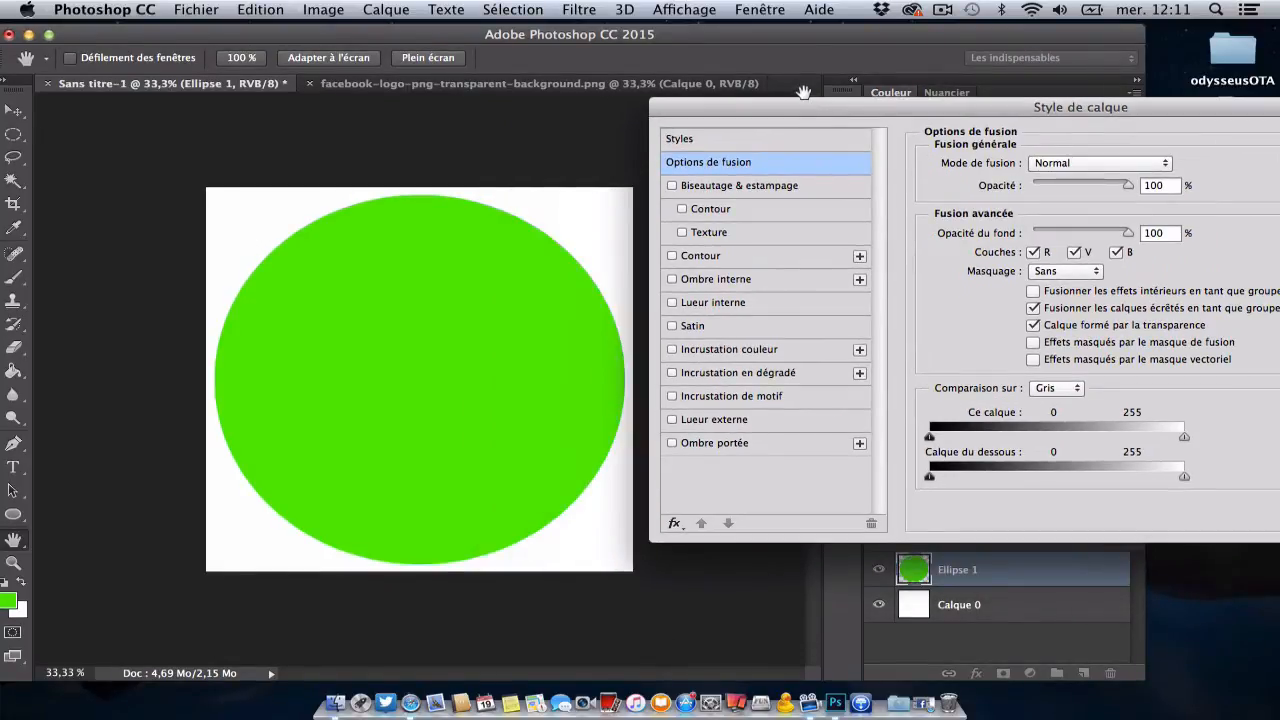
pyautogui.click(728, 257)
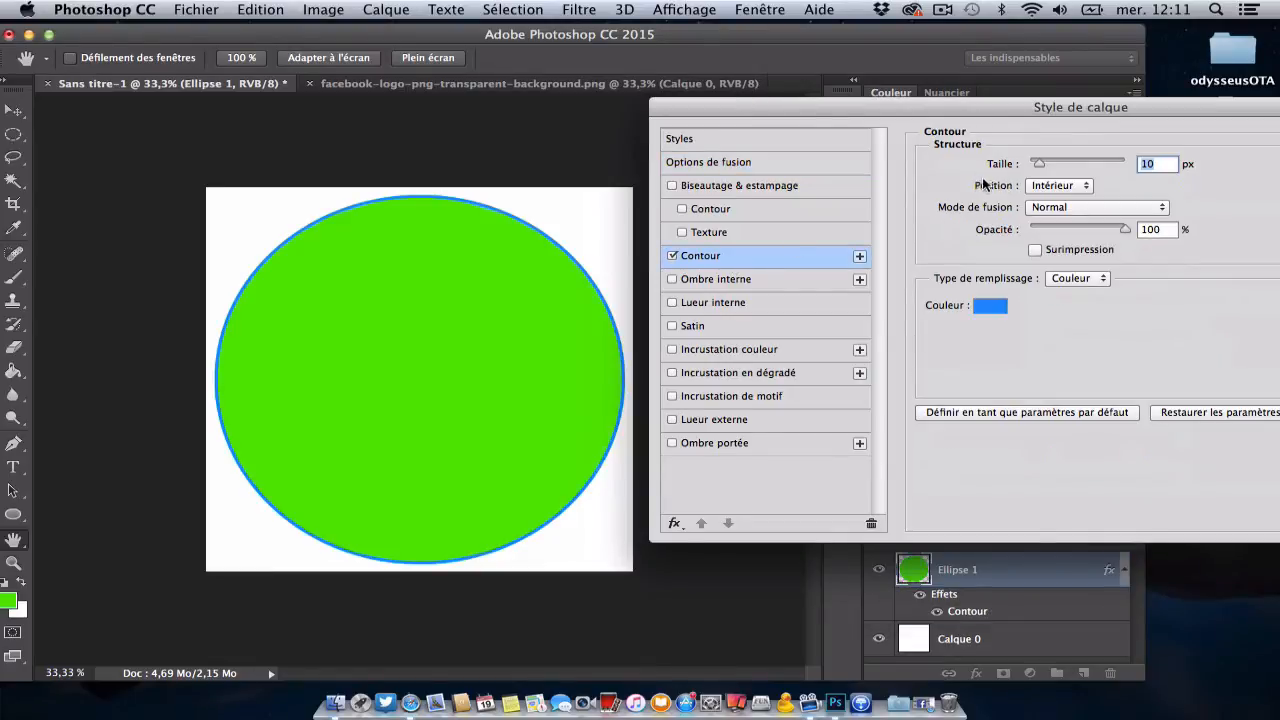
# Step: Try a 4 px stroke on the circle with the outside (Extérieur) and inside (Intérieur) positions
pyautogui.moveTo(1038, 166)
pyautogui.mouseDown()
pyautogui.moveTo(1065, 164)
pyautogui.moveTo(1032, 164)
pyautogui.mouseUp()
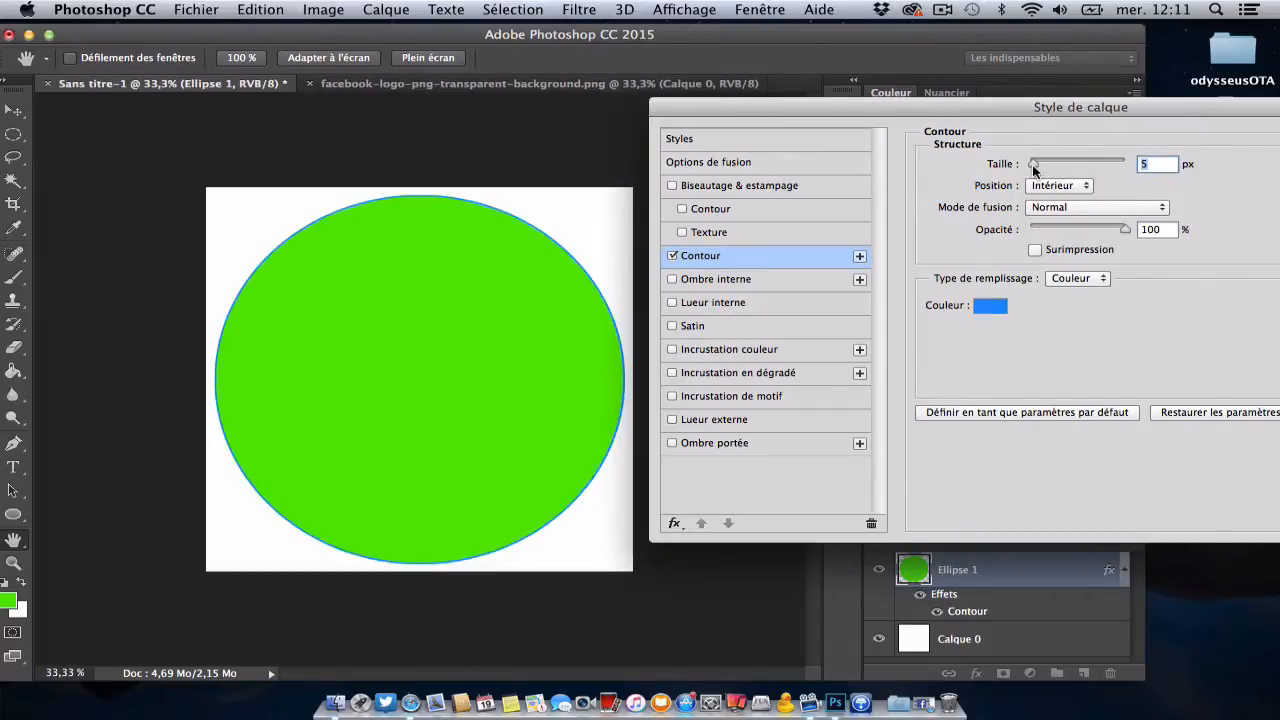
pyautogui.click(1063, 187)
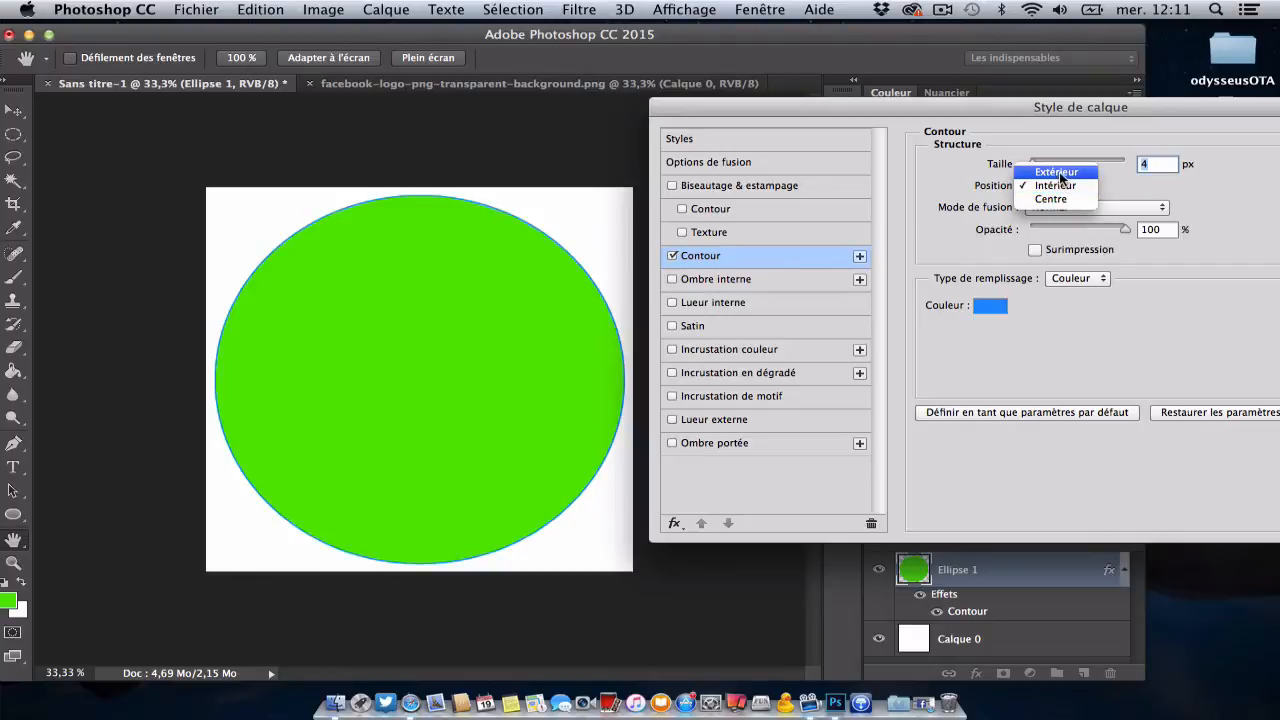
pyautogui.click(1061, 170)
pyautogui.click(1063, 185)
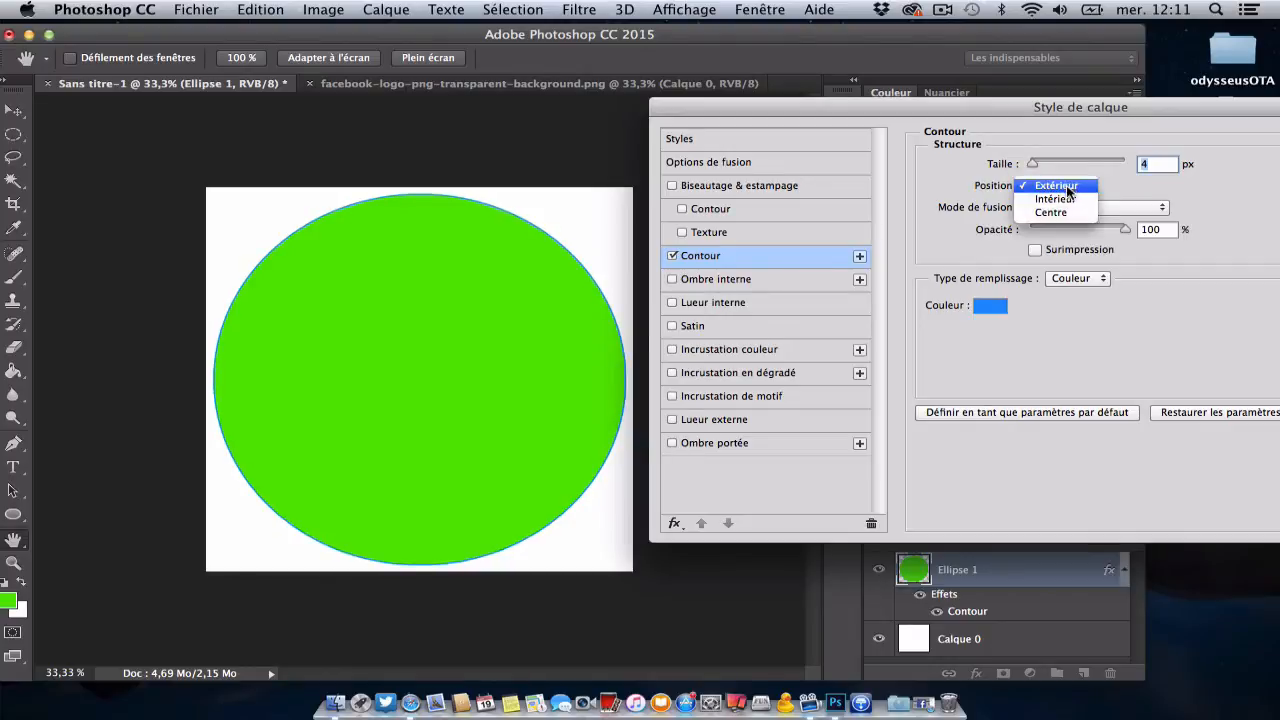
pyautogui.click(1070, 195)
pyautogui.click(1067, 185)
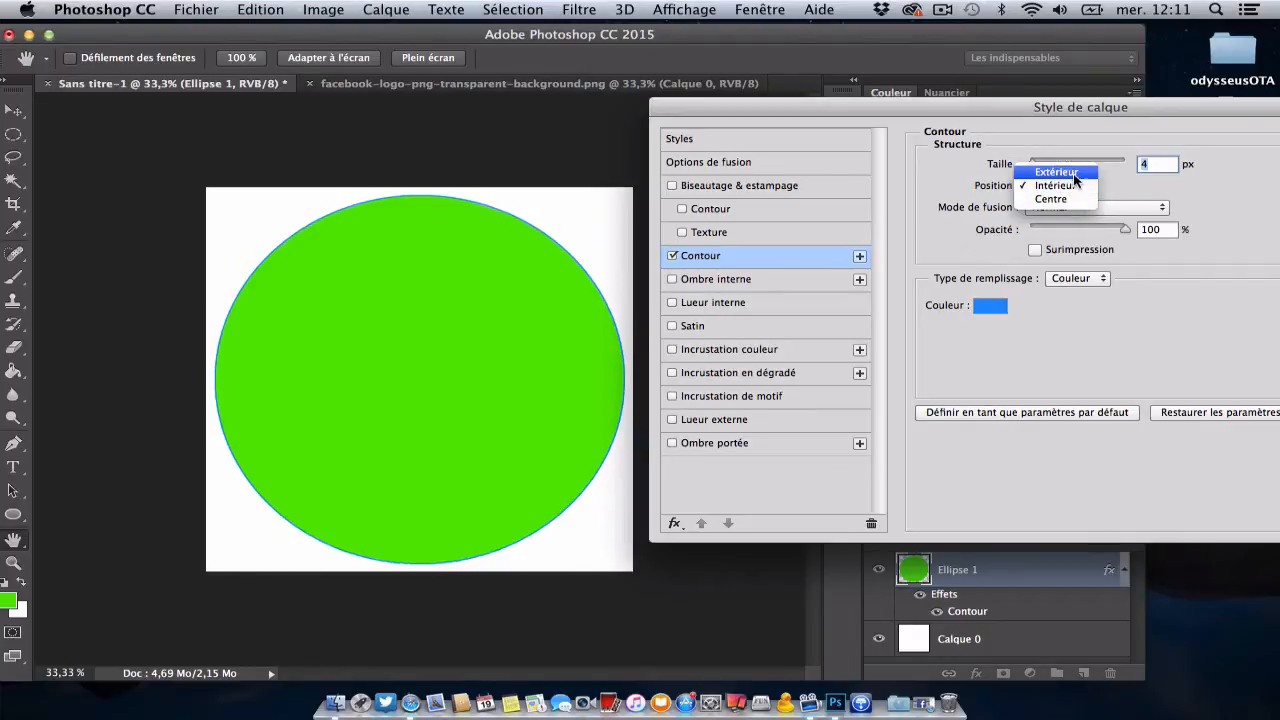
pyautogui.click(1042, 154)
# Step: Set the stroke's size to 24 px and its position to Centre after comparing the outside and inside positions, keeping 100% opacity
pyautogui.moveTo(1036, 164); pyautogui.dragTo(1045, 164)
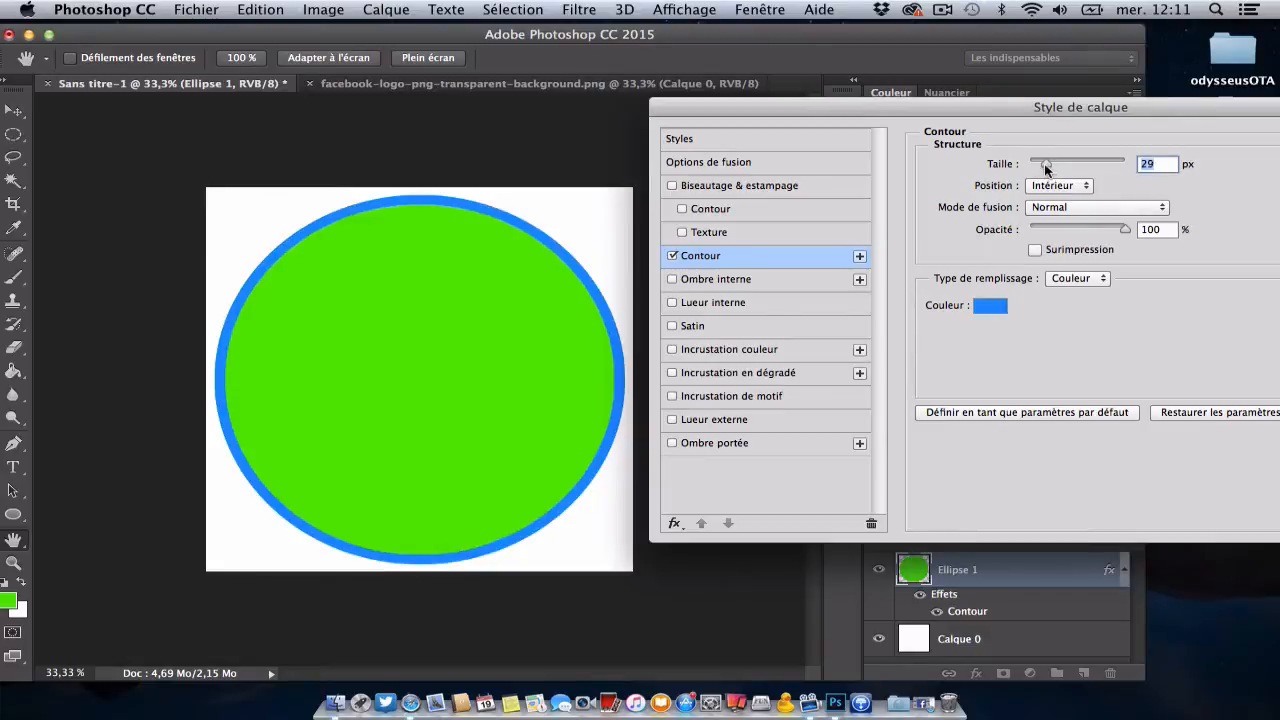
pyautogui.click(1057, 186)
pyautogui.click(1055, 172)
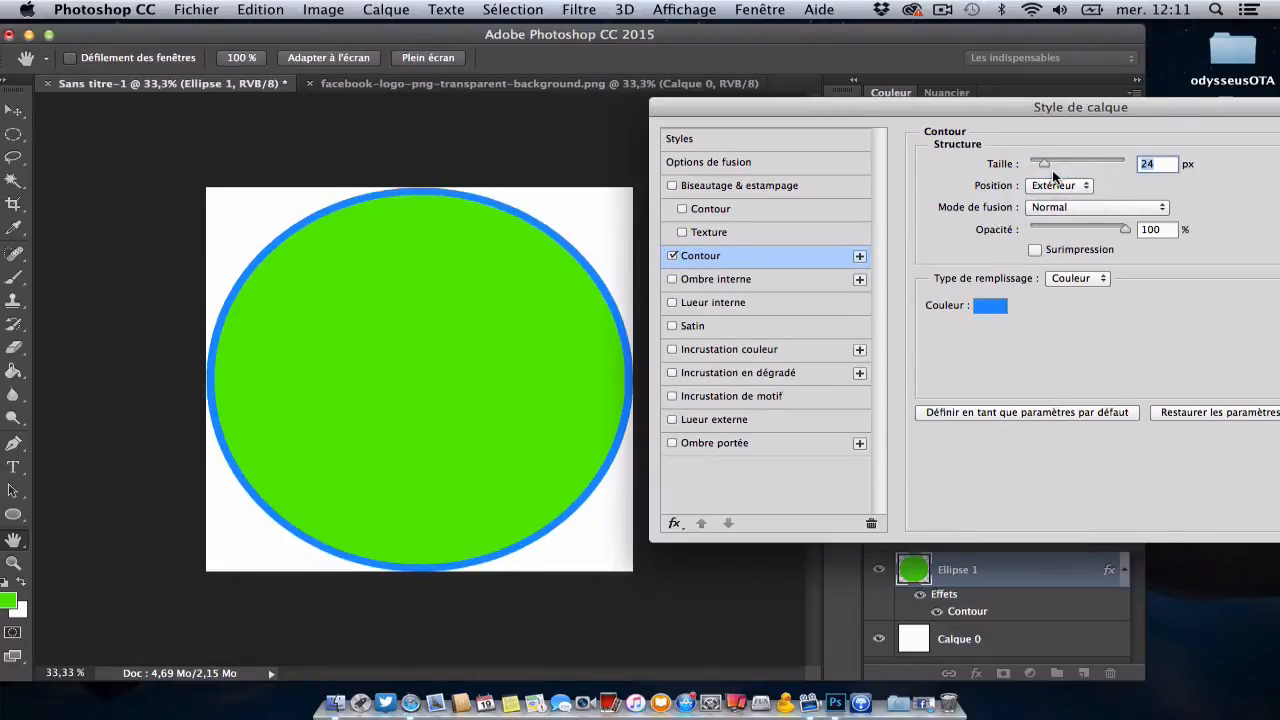
pyautogui.click(1057, 185)
pyautogui.click(1066, 201)
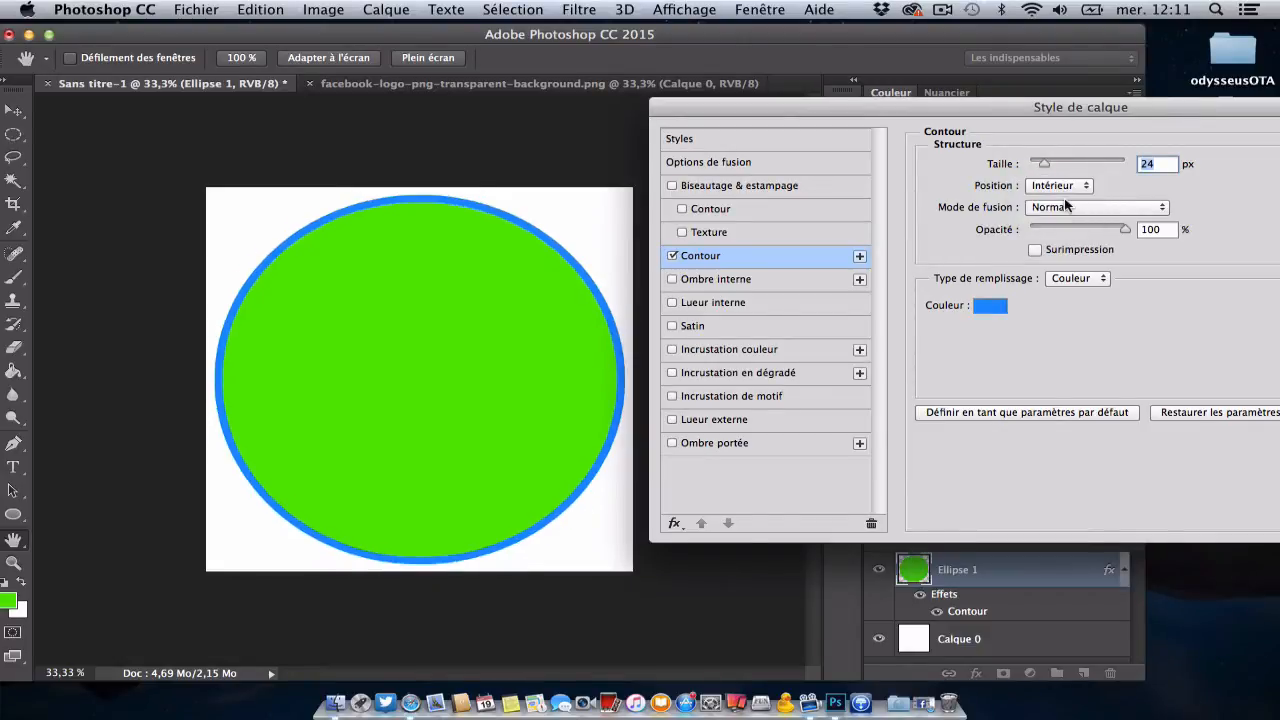
pyautogui.click(1063, 187)
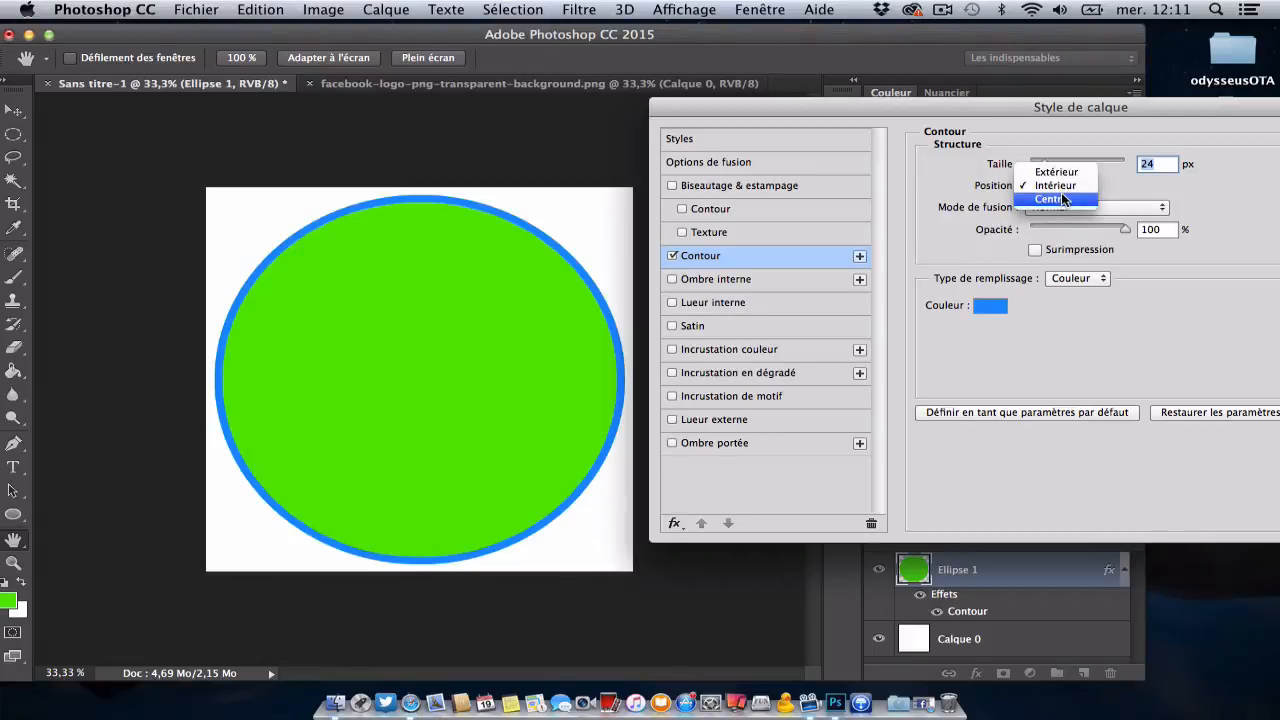
pyautogui.click(1063, 199)
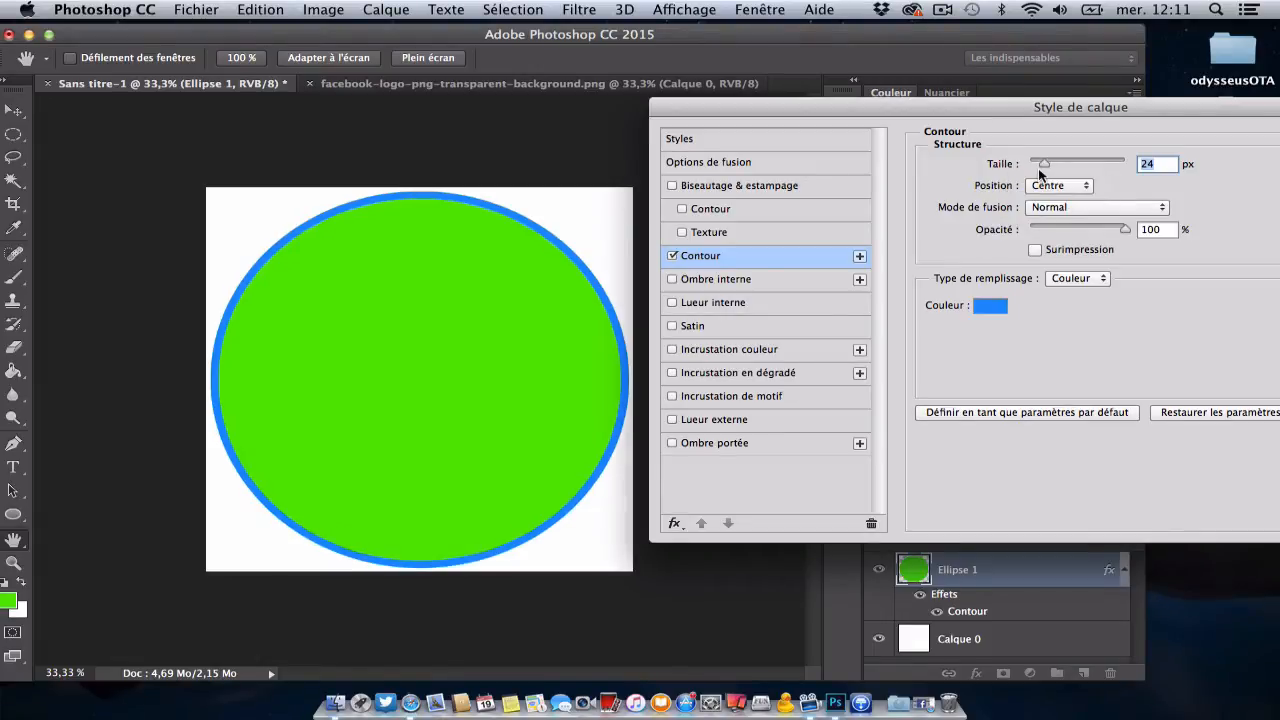
pyautogui.moveTo(1124, 227)
pyautogui.mouseDown()
pyautogui.moveTo(1054, 228)
pyautogui.moveTo(1125, 230)
pyautogui.mouseUp()
# Step: Set the circle's stroke colour to dark red, d23929
pyautogui.click(990, 305)
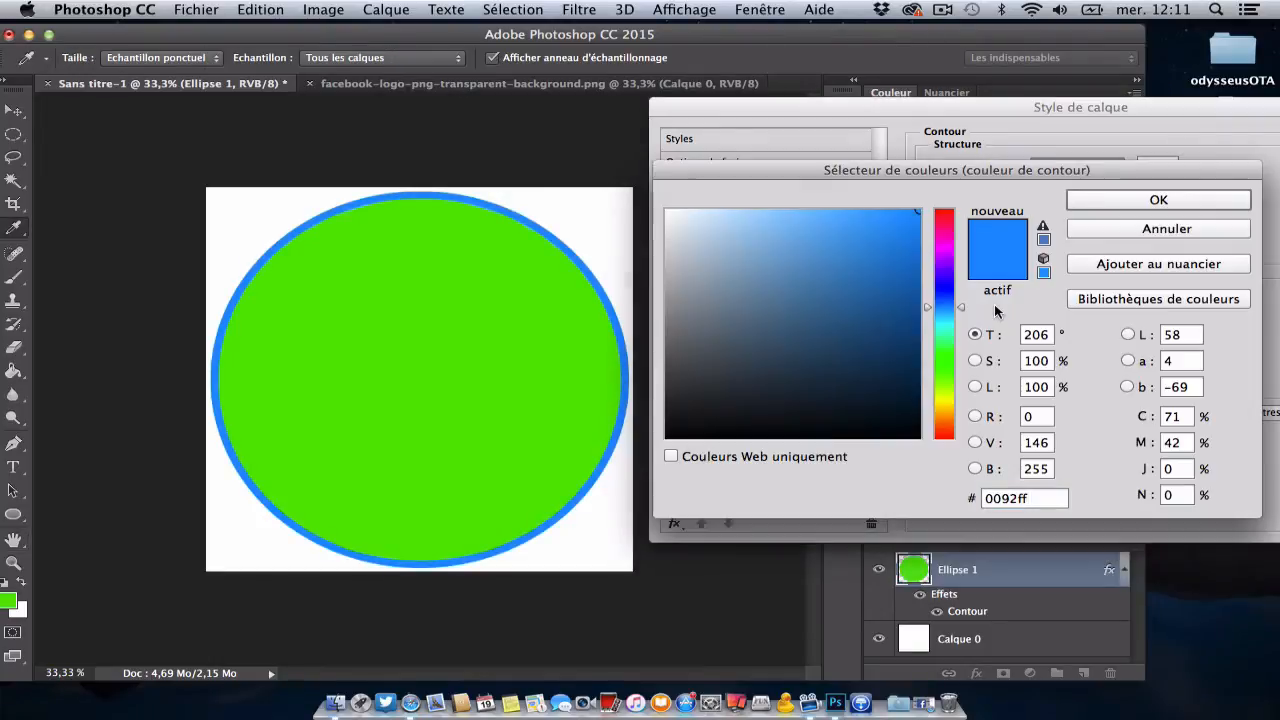
pyautogui.click(941, 373)
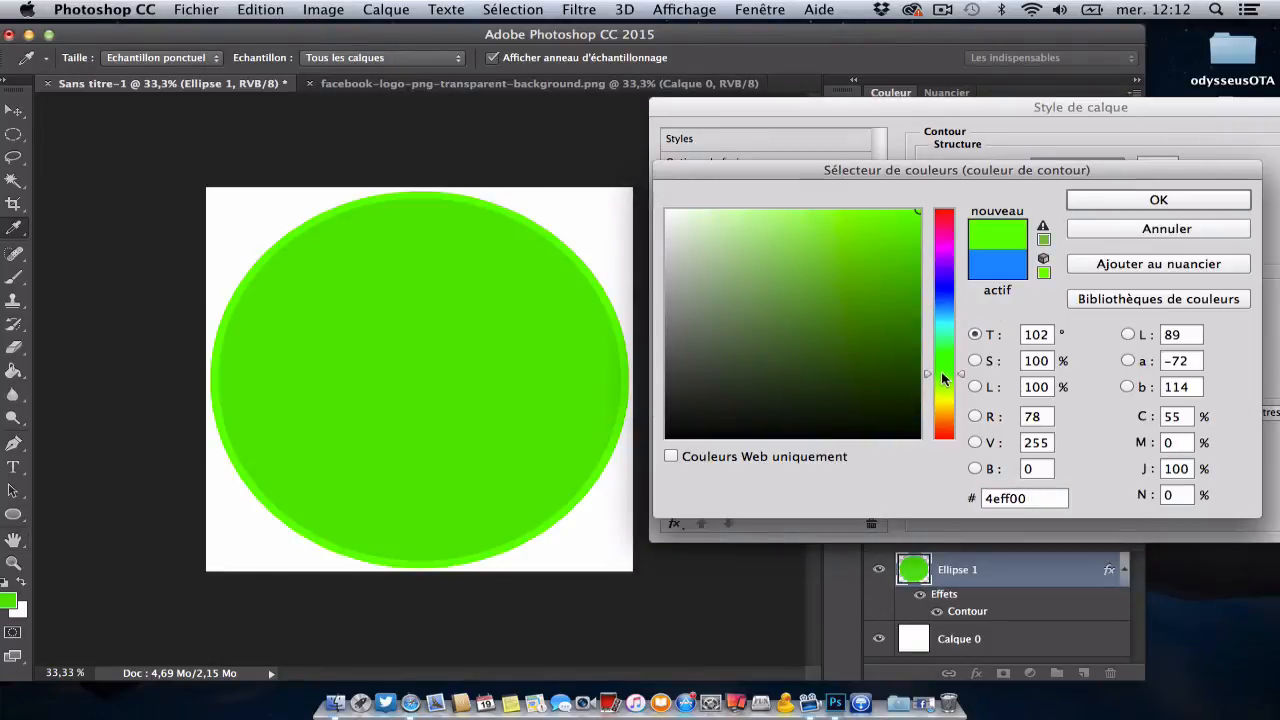
pyautogui.click(944, 433)
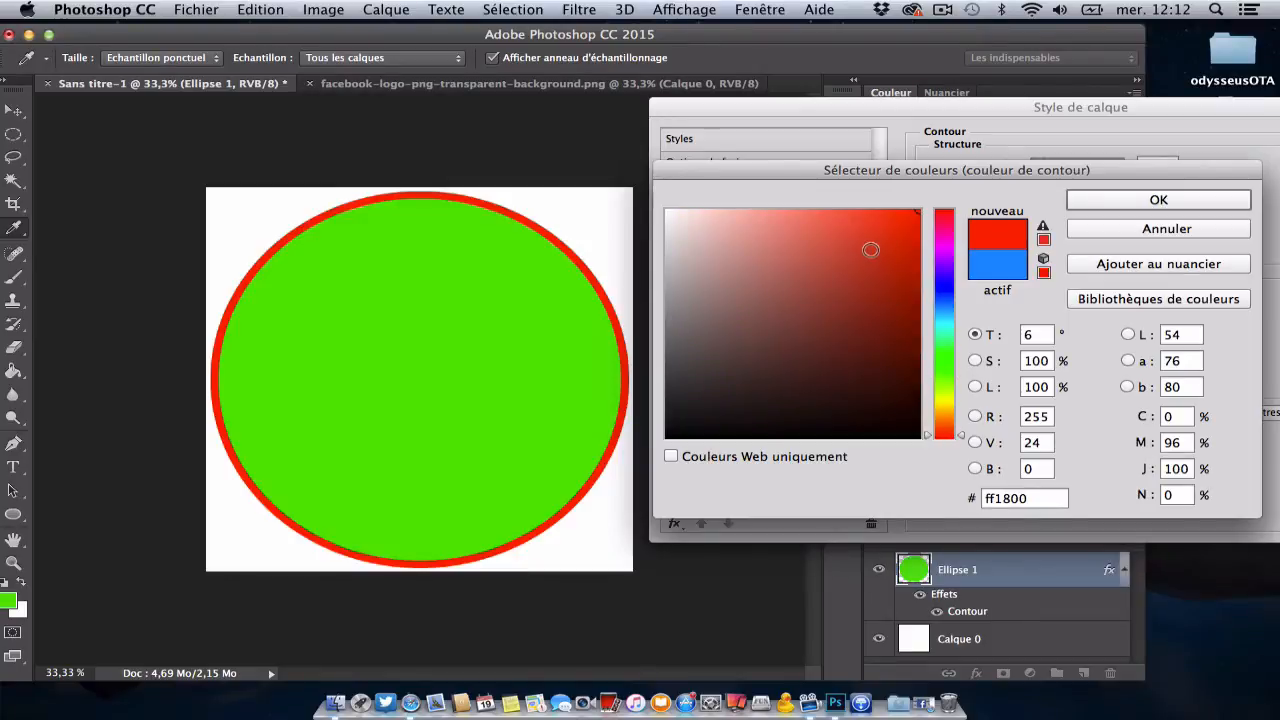
pyautogui.click(871, 249)
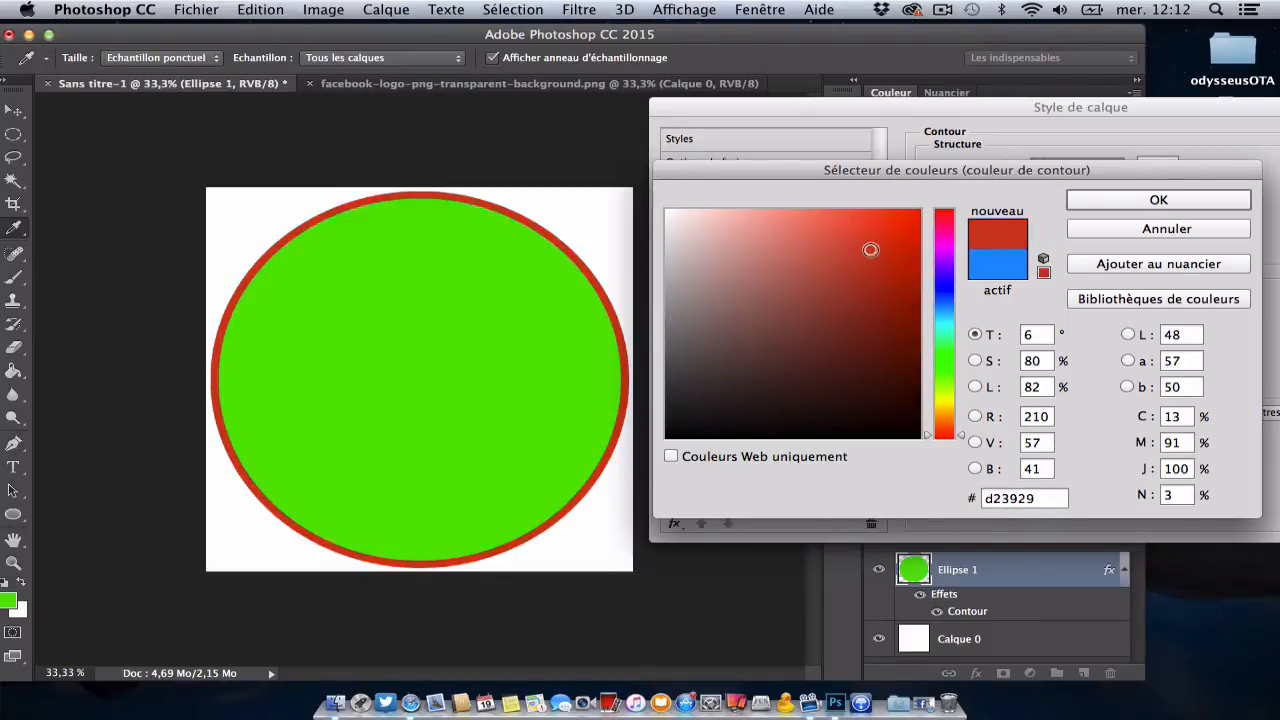
pyautogui.click(1087, 197)
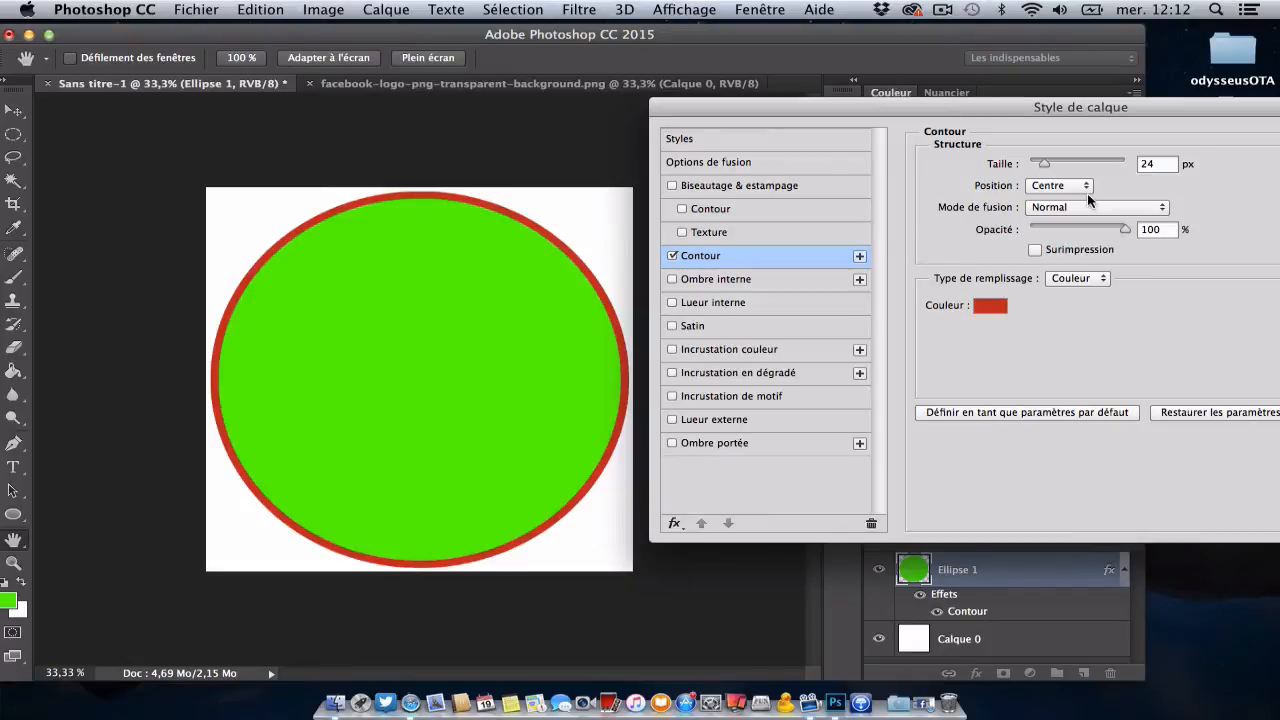
# Step: Change the stroke's fill type to a gradient (Dégradé)
pyautogui.click(1087, 278)
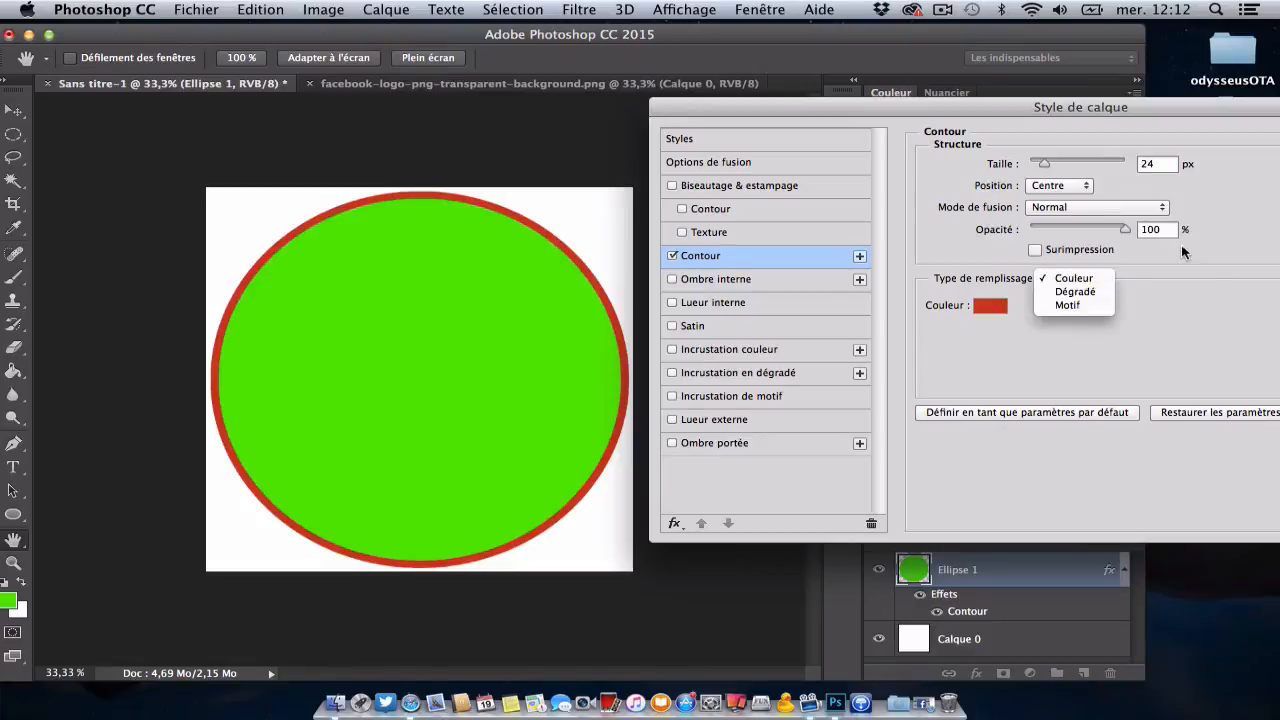
pyautogui.click(1090, 292)
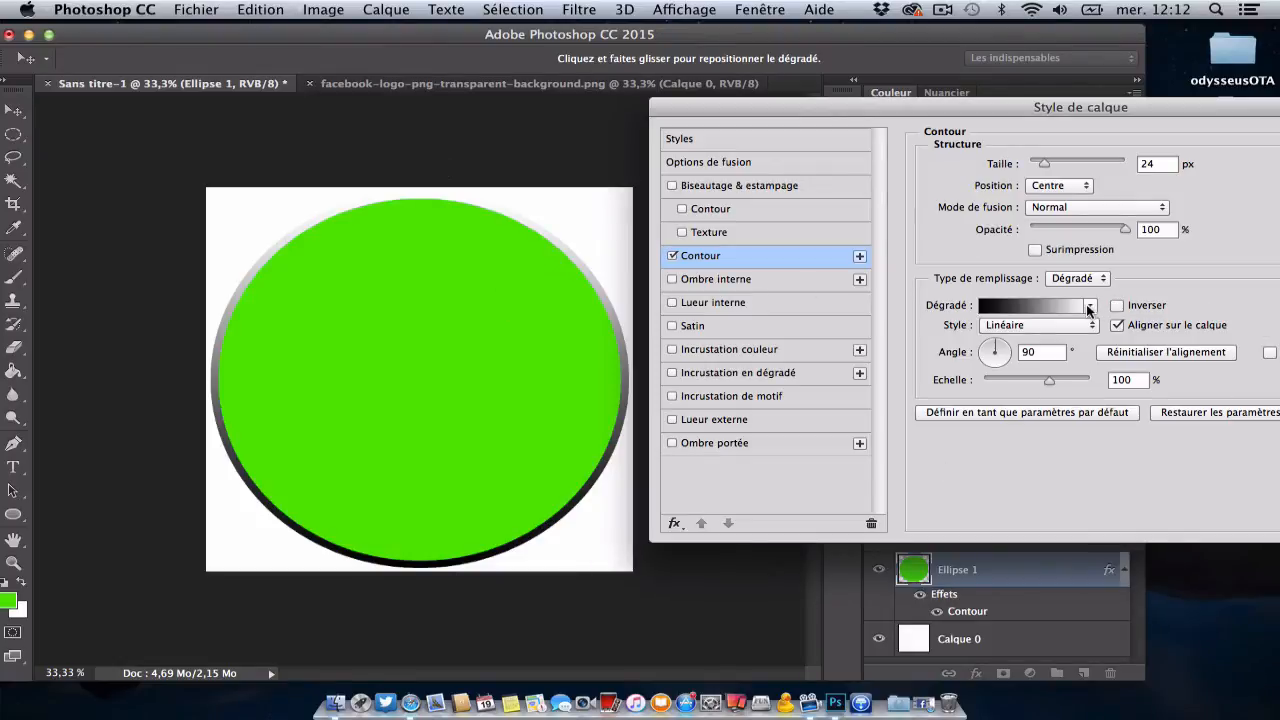
# Step: Set the stroke gradient's start colour to the circle's green, 44e647, and its end colour to black, 000000
pyautogui.click(1051, 303)
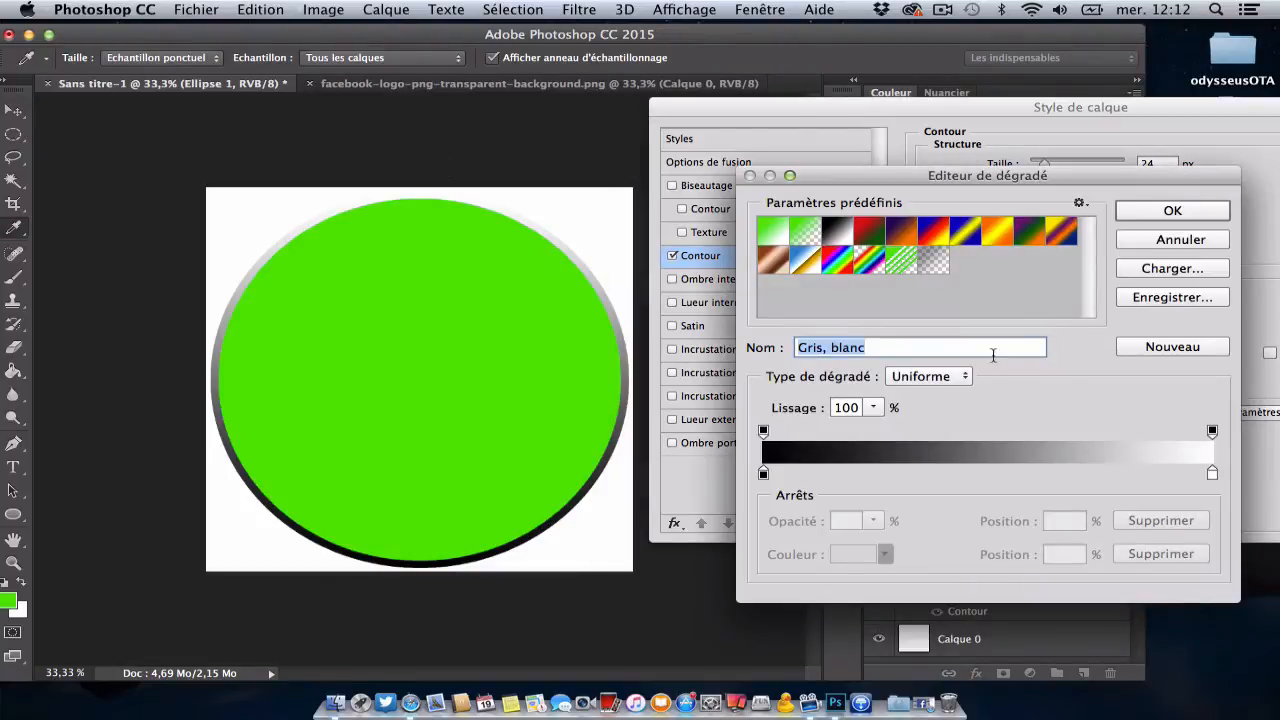
pyautogui.doubleClick(763, 474)
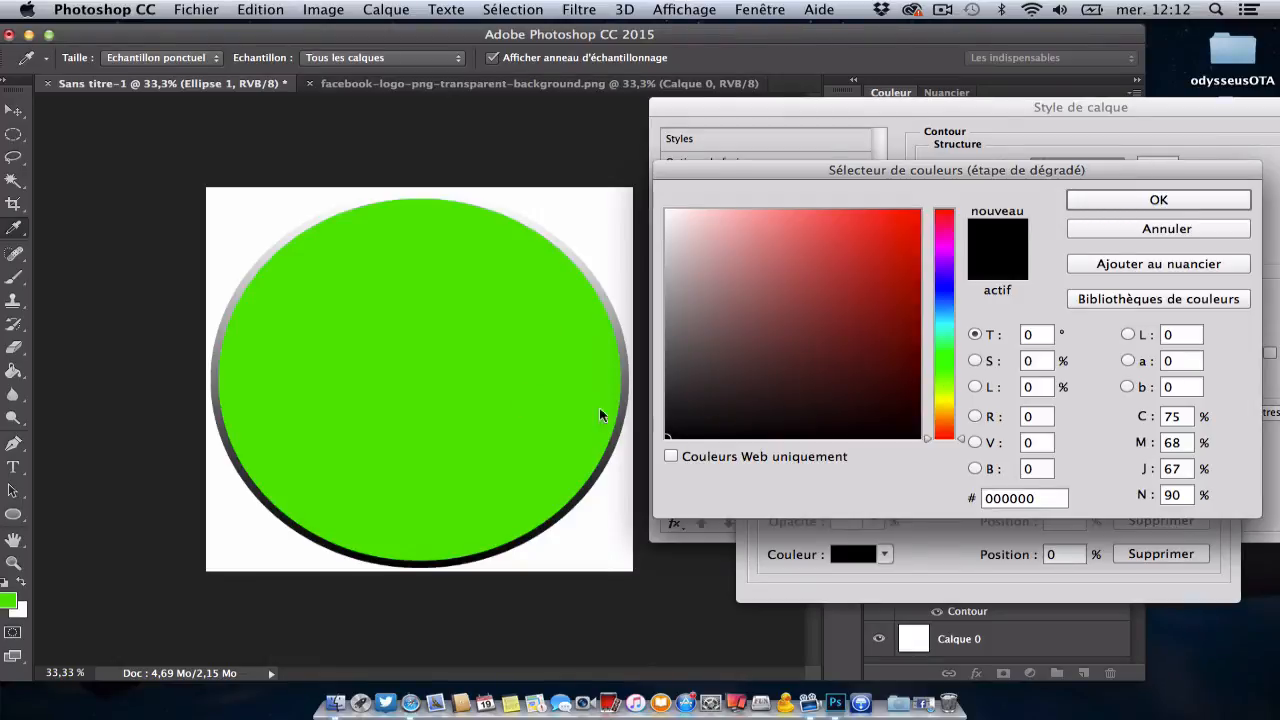
pyautogui.click(304, 421)
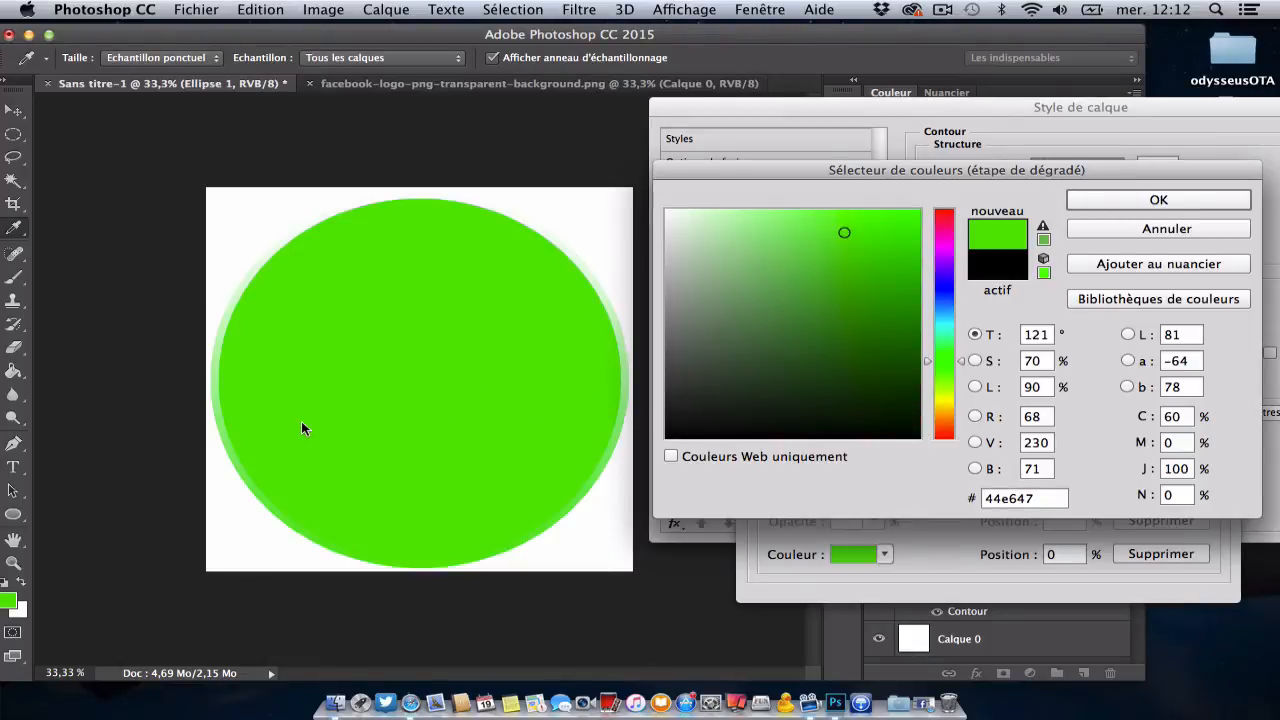
pyautogui.click(1175, 199)
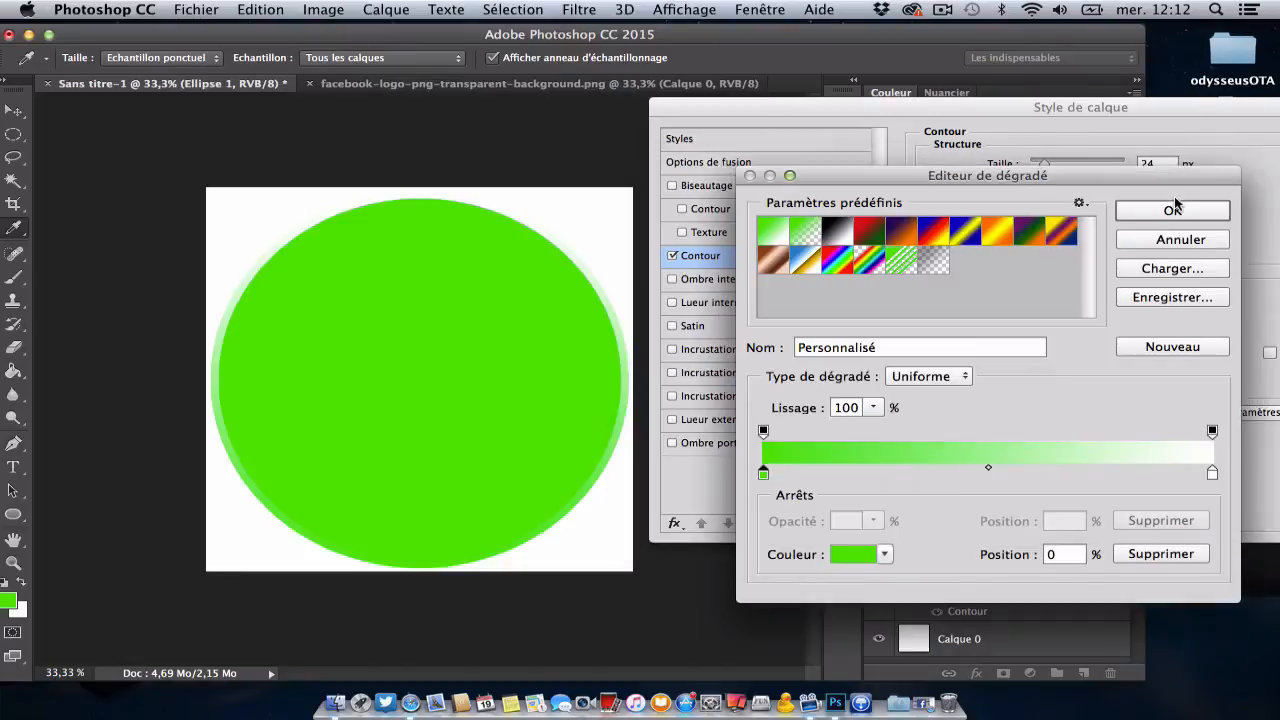
pyautogui.doubleClick(1211, 473)
pyautogui.moveTo(728, 267)
pyautogui.mouseDown()
pyautogui.moveTo(603, 483)
pyautogui.moveTo(609, 474)
pyautogui.mouseUp()
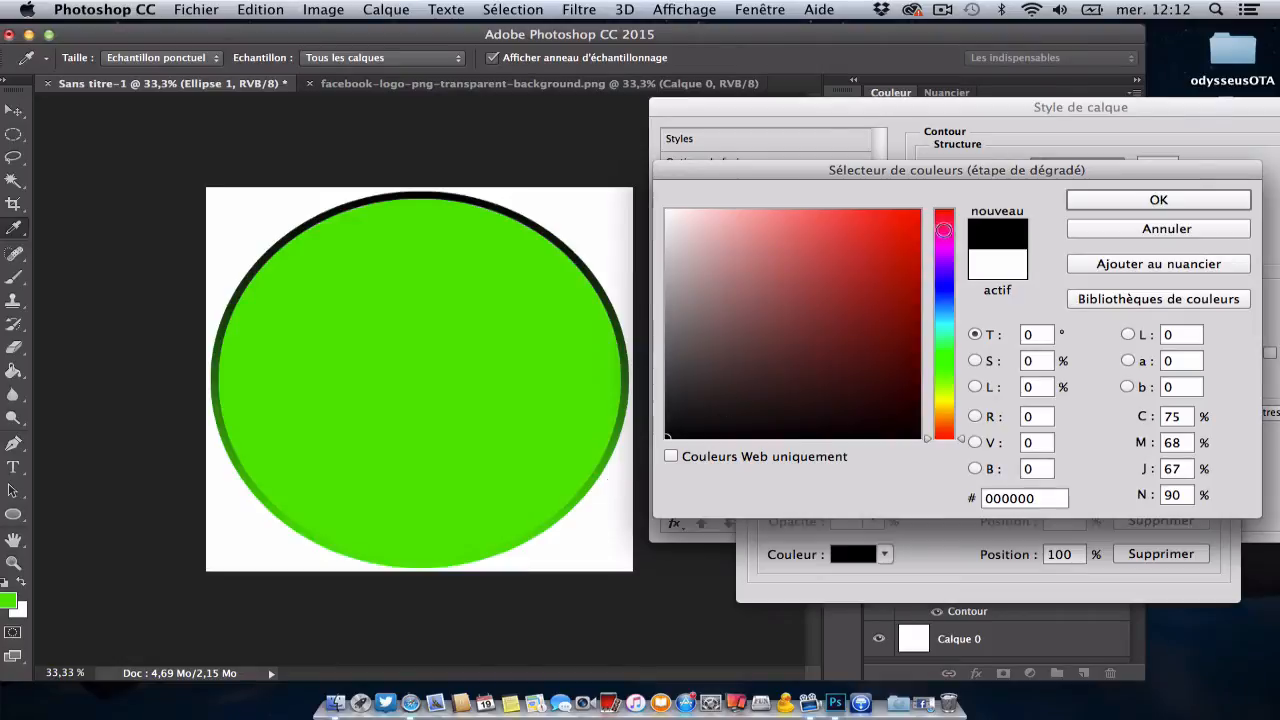
pyautogui.click(1143, 196)
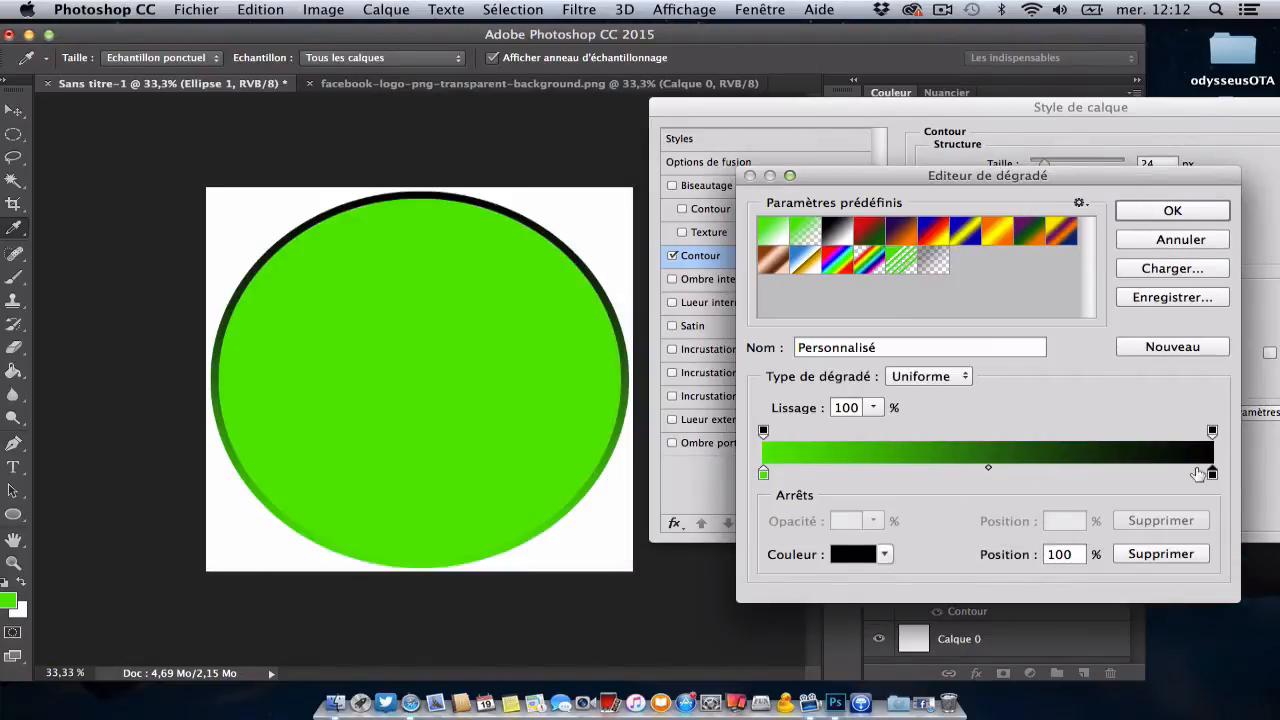
pyautogui.click(1146, 216)
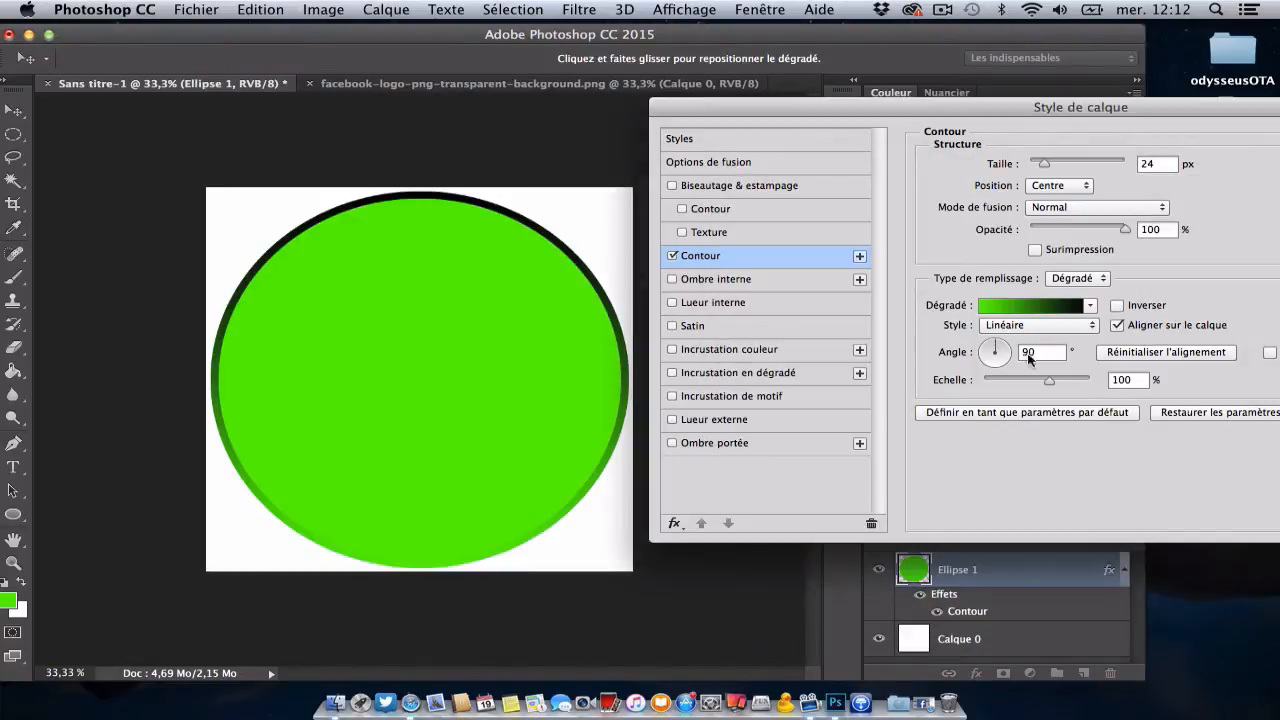
# Step: Set the stroke gradient's angle to -98°
pyautogui.click(1007, 359)
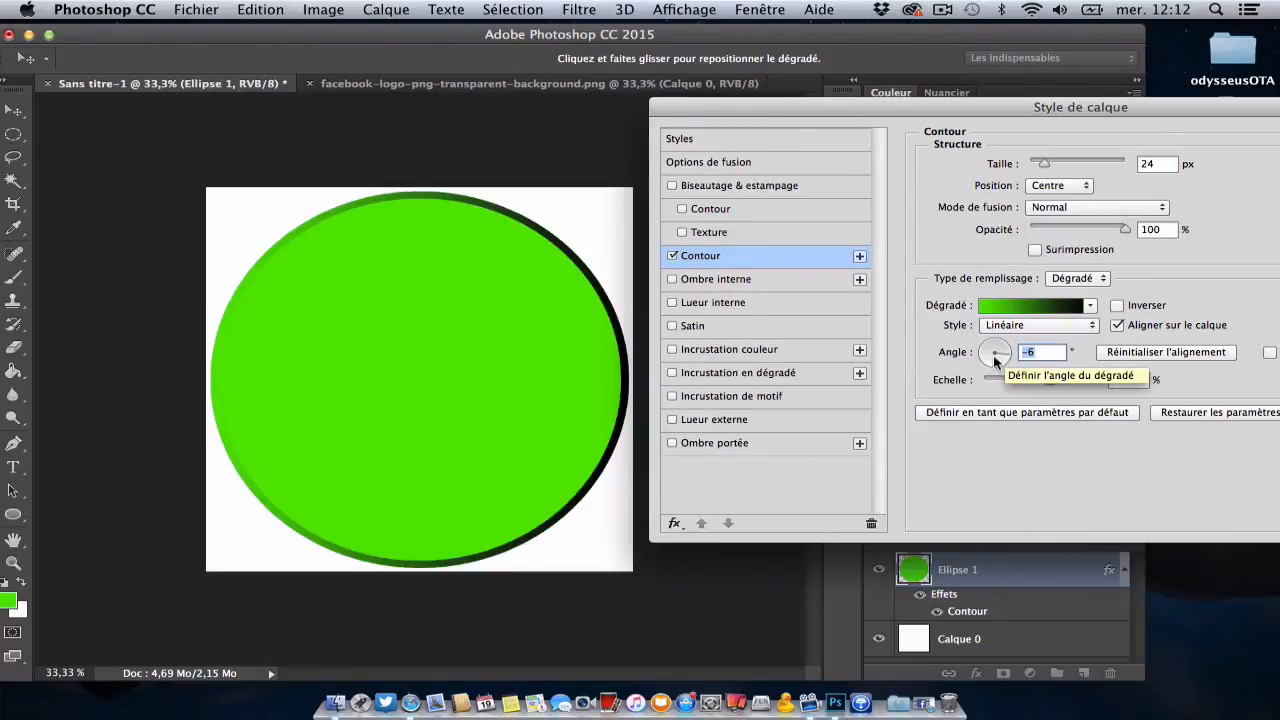
pyautogui.click(994, 366)
pyautogui.click(1090, 305)
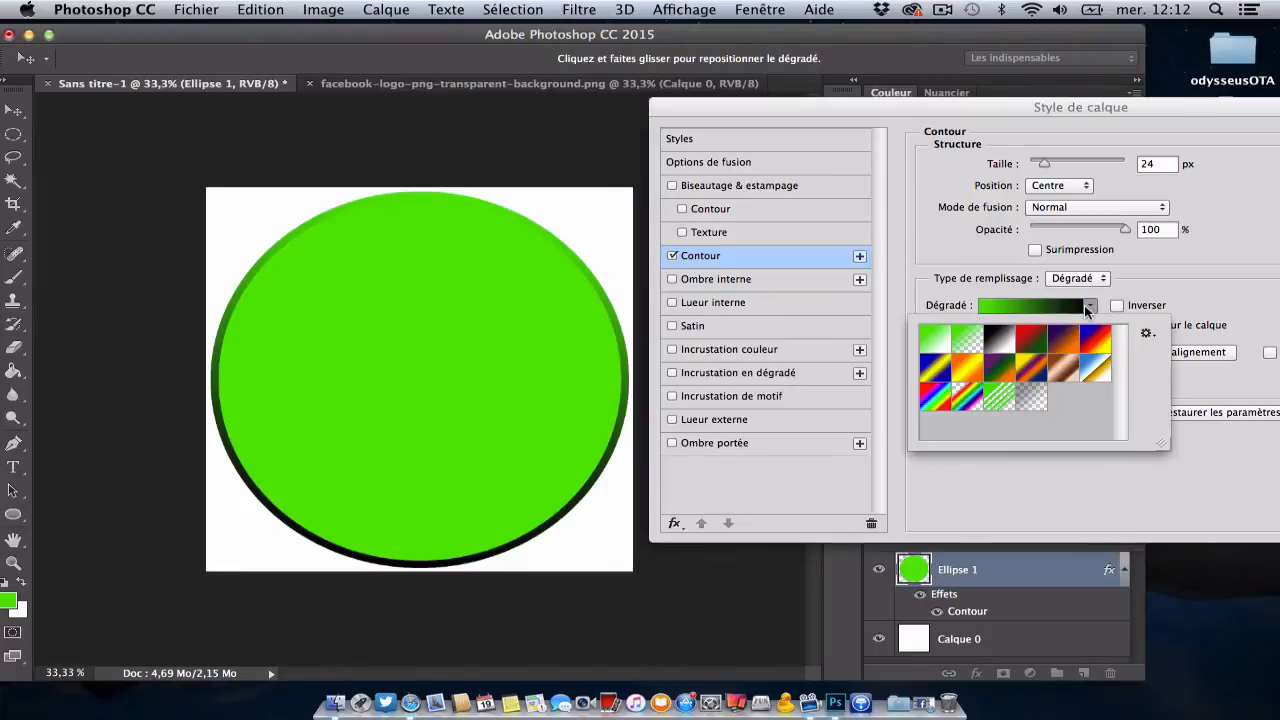
pyautogui.click(1090, 305)
# Step: Try the Radial and Angle styles for the stroke gradient, shifting the radial gradient over the circle
pyautogui.click(1090, 326)
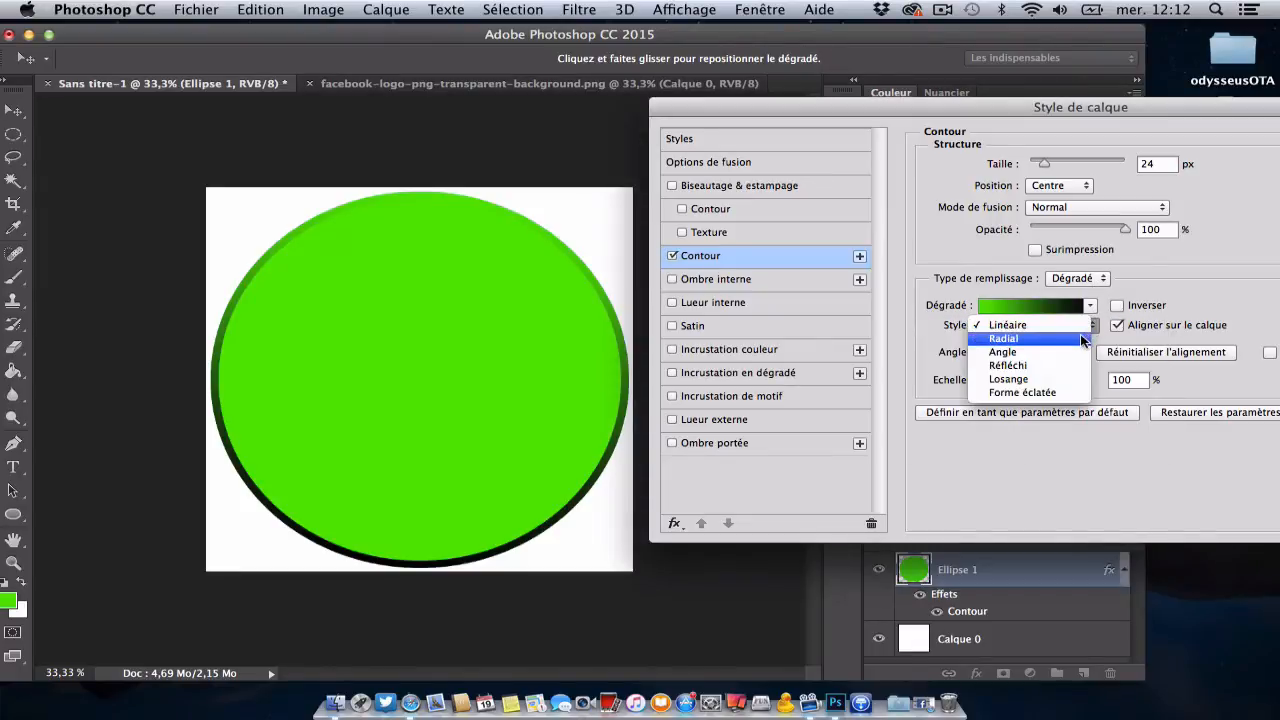
pyautogui.click(1083, 339)
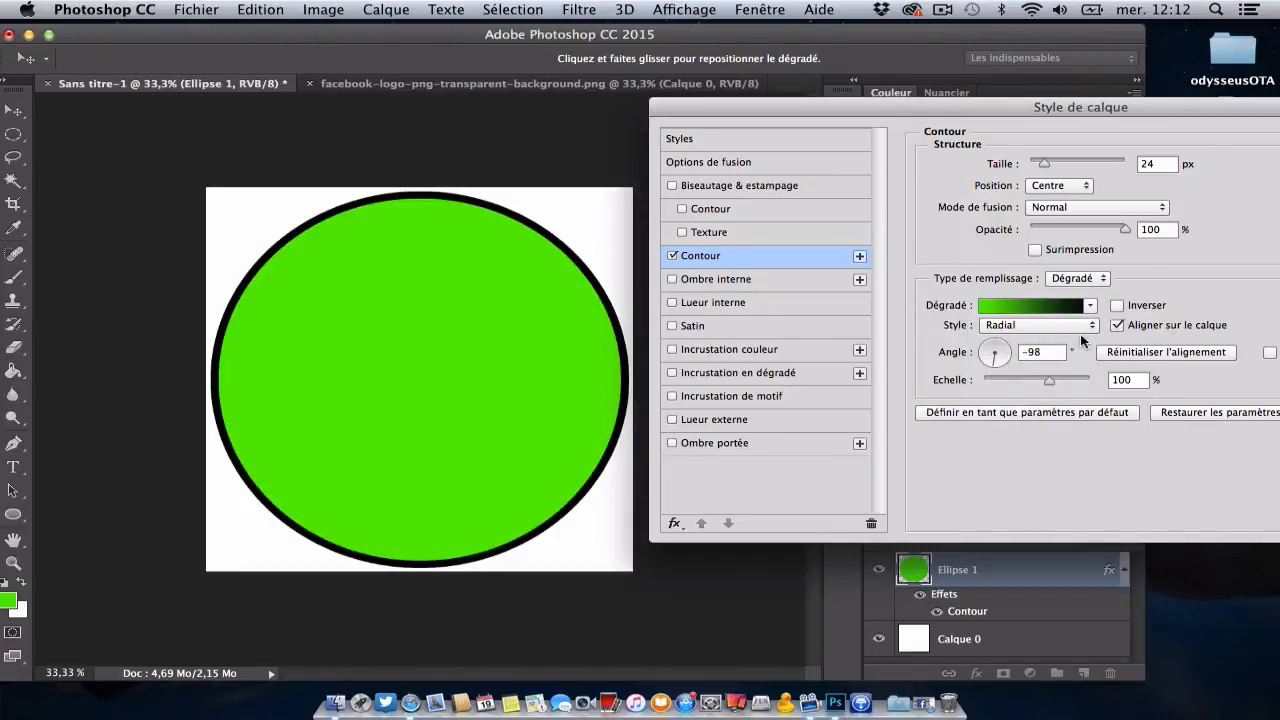
pyautogui.moveTo(586, 414)
pyautogui.mouseDown()
pyautogui.moveTo(621, 464)
pyautogui.moveTo(548, 366)
pyautogui.moveTo(526, 360)
pyautogui.moveTo(697, 589)
pyautogui.moveTo(594, 409)
pyautogui.moveTo(485, 325)
pyautogui.mouseUp()
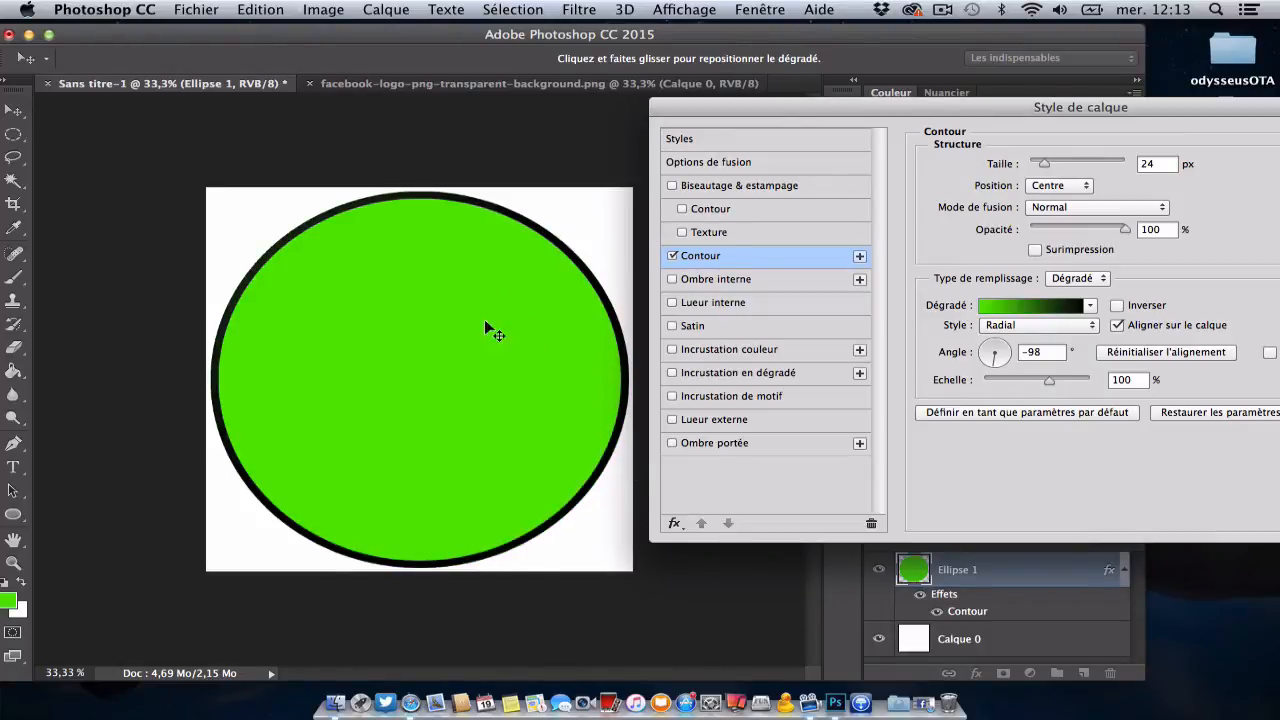
pyautogui.click(1074, 326)
pyautogui.click(1074, 328)
pyautogui.click(1074, 328)
pyautogui.click(1071, 344)
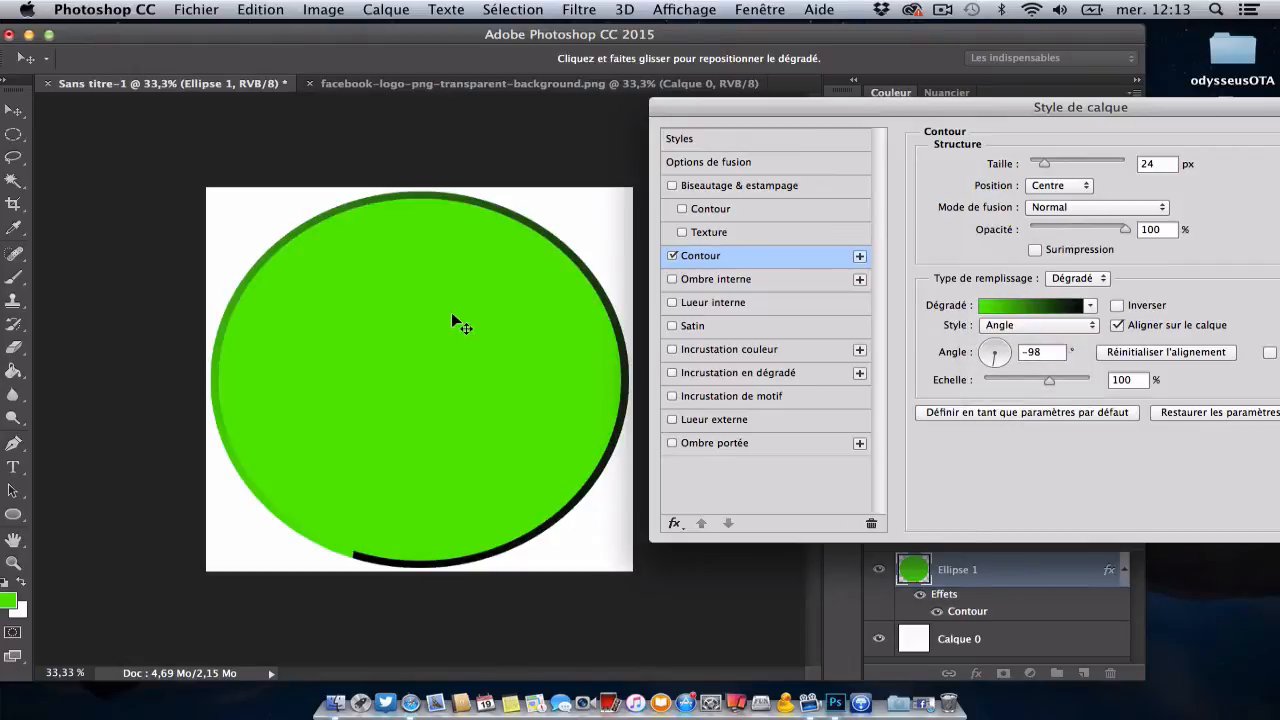
# Step: Change the stroke gradient's start colour from green to light blue, 44c6e6
pyautogui.click(1062, 306)
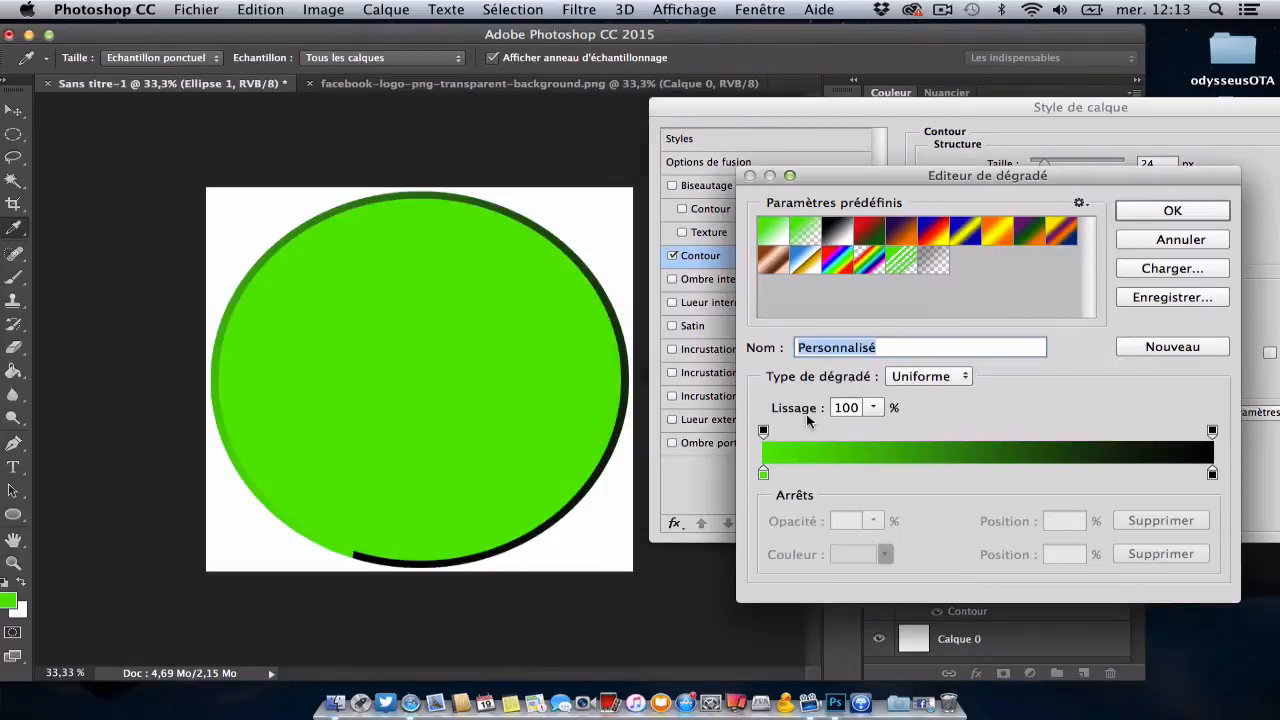
pyautogui.doubleClick(763, 472)
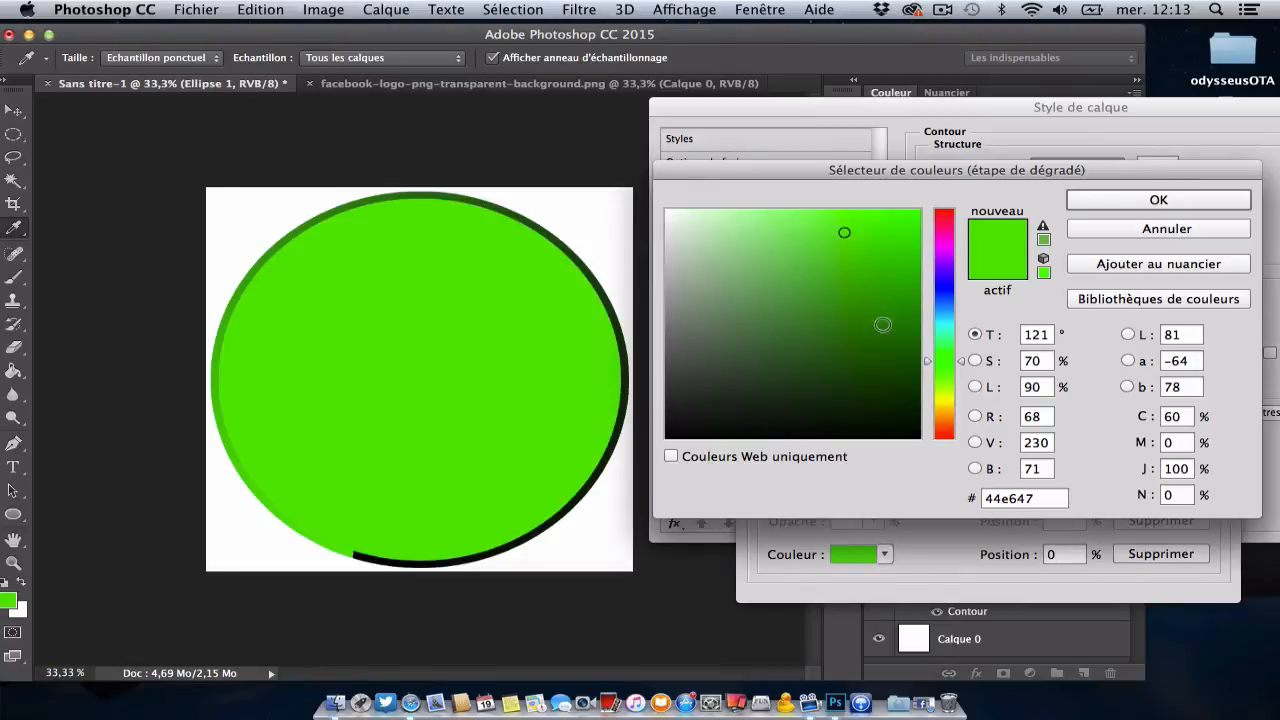
pyautogui.click(942, 316)
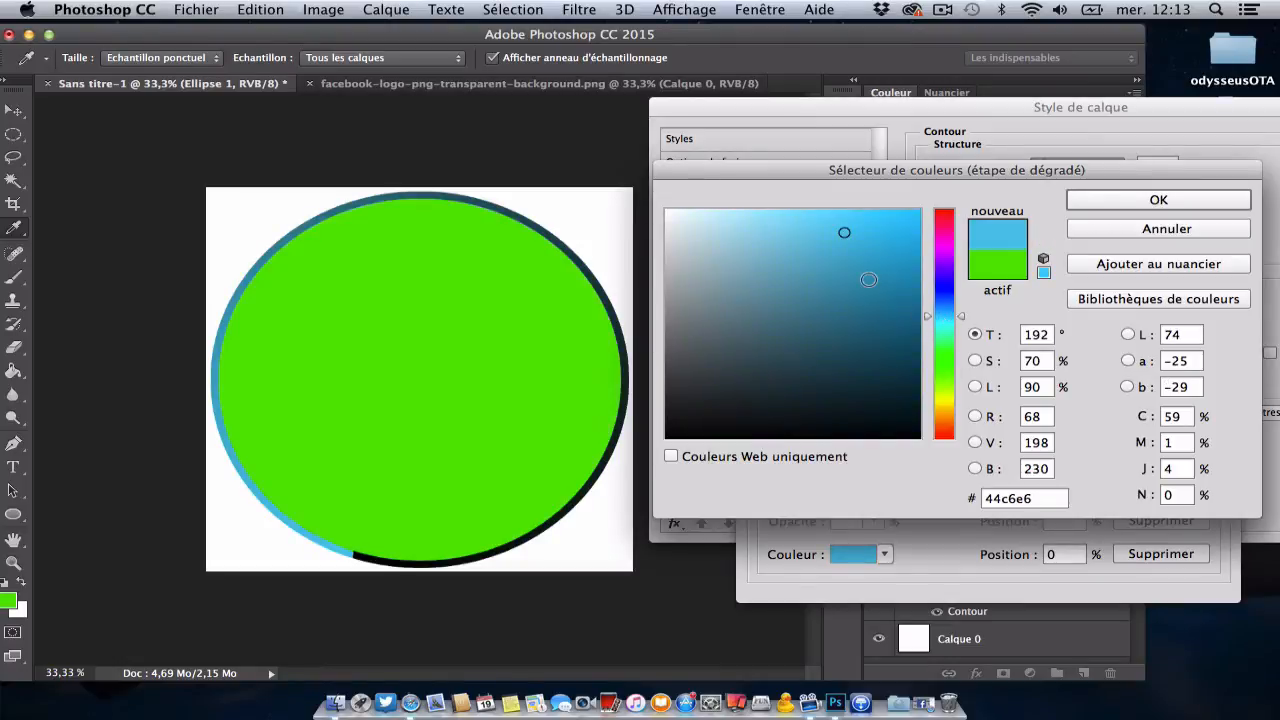
pyautogui.click(1160, 204)
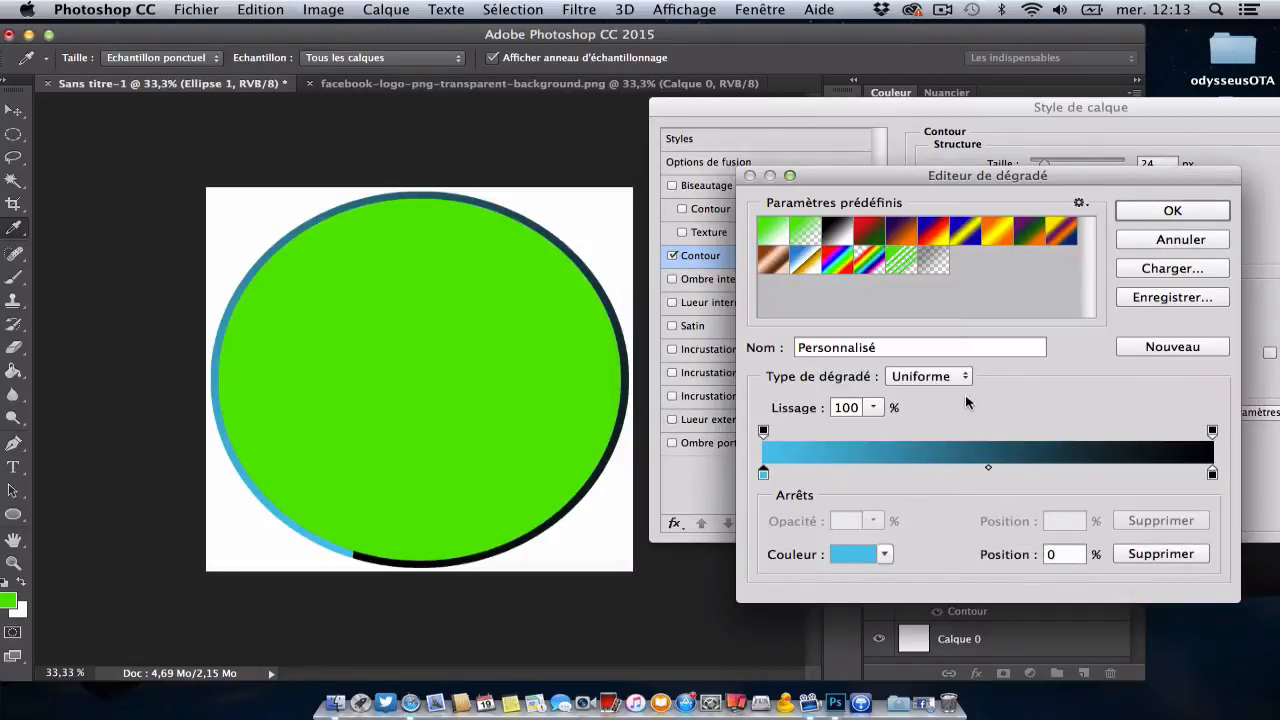
pyautogui.click(1161, 214)
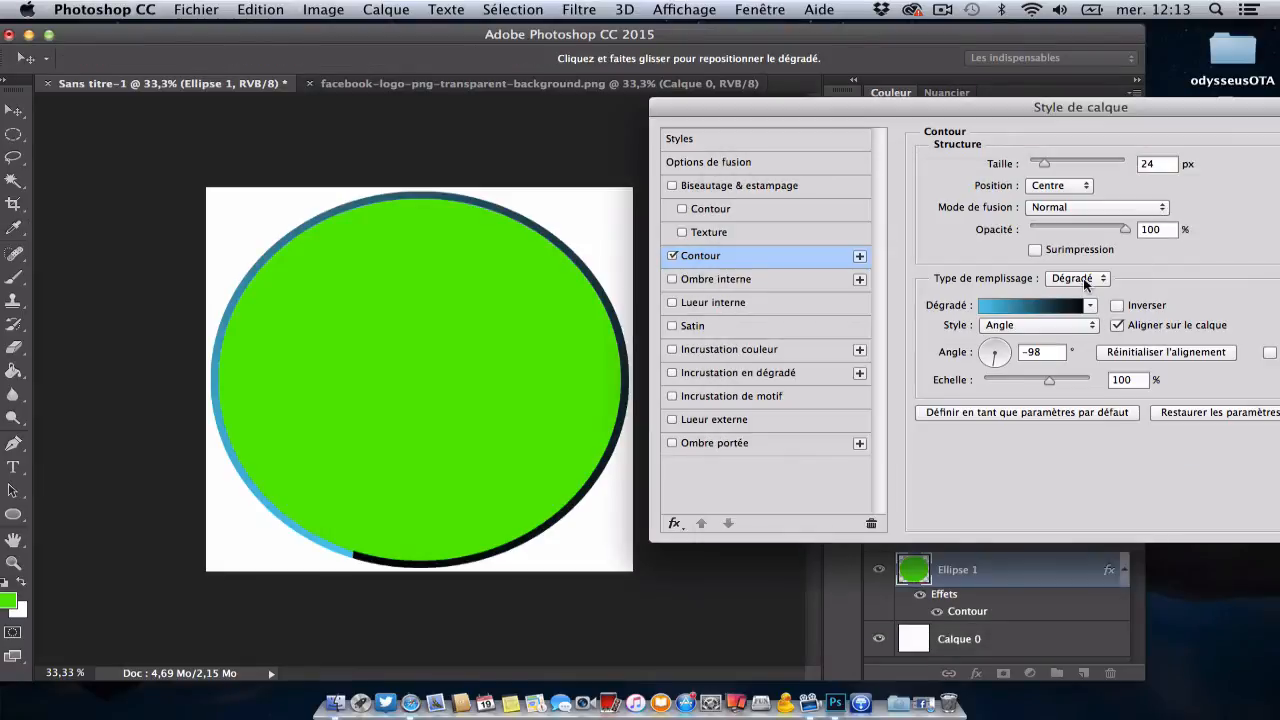
# Step: Set the stroke gradient's style to Linéaire and its scale to 56% after trying 150%
pyautogui.click(1088, 325)
pyautogui.click(1058, 298)
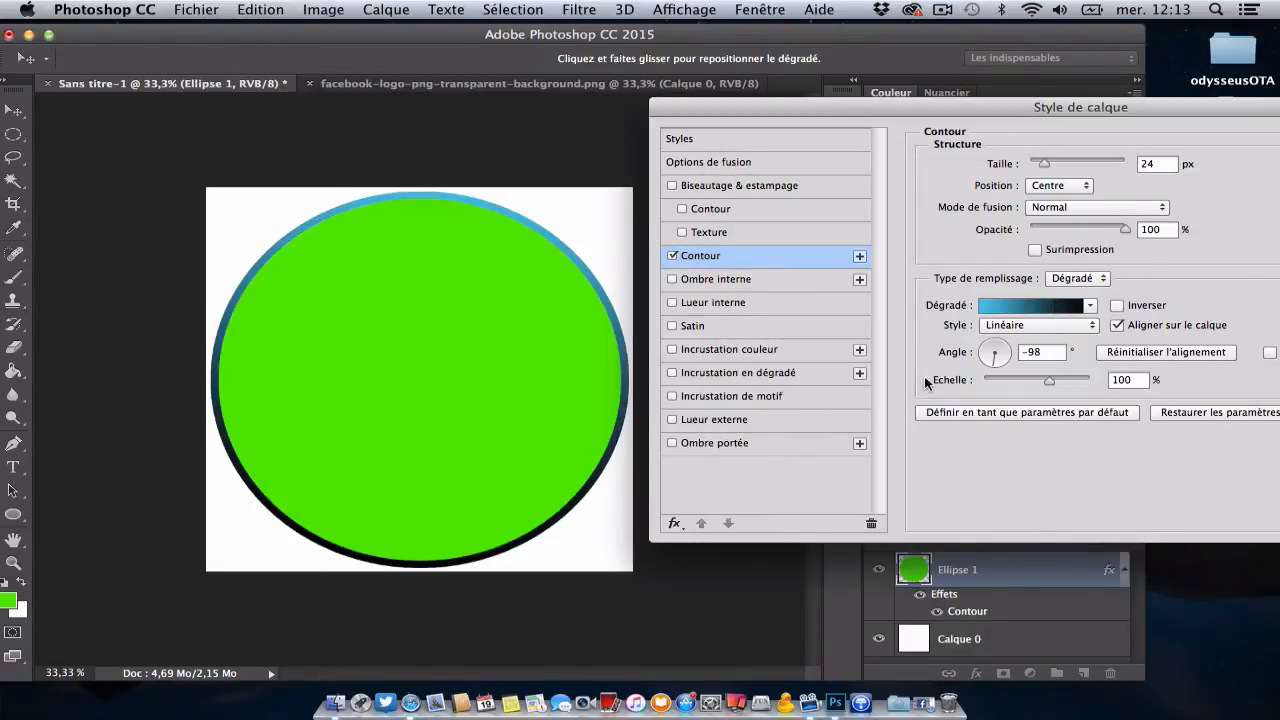
pyautogui.moveTo(1047, 380)
pyautogui.mouseDown()
pyautogui.moveTo(989, 388)
pyautogui.moveTo(1103, 386)
pyautogui.mouseUp()
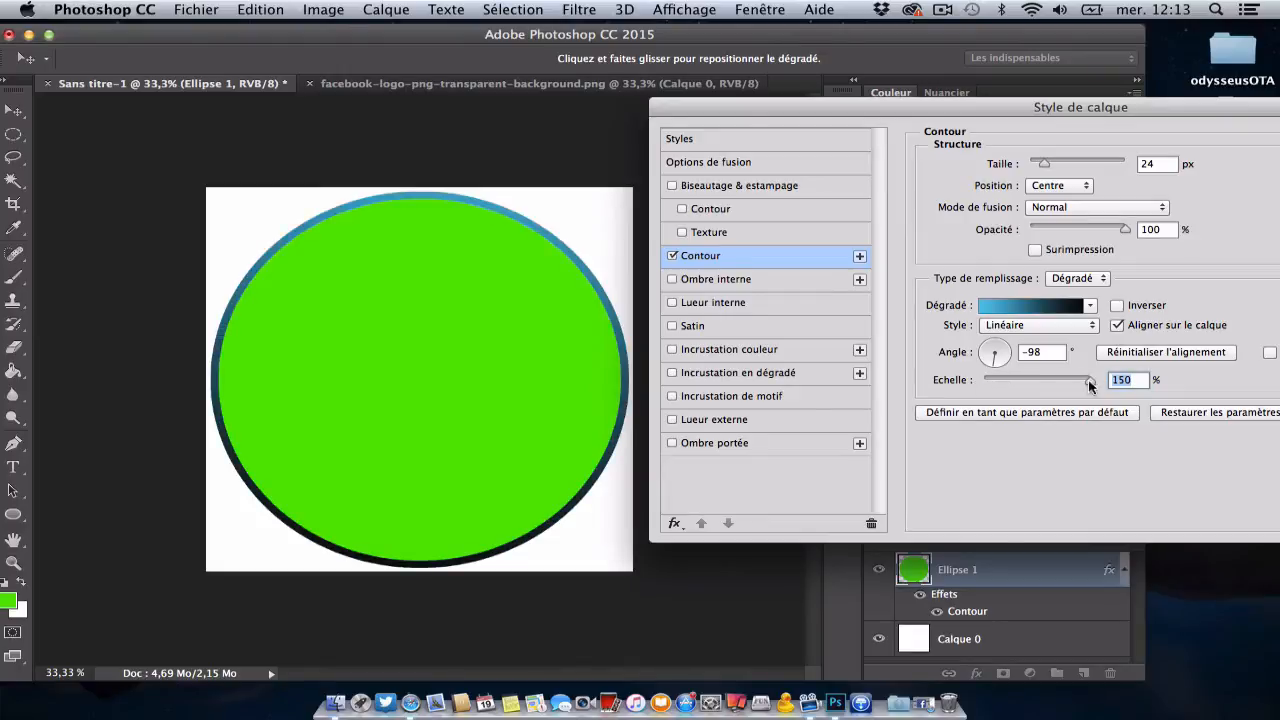
pyautogui.moveTo(1093, 385); pyautogui.dragTo(1013, 385)
# Step: Reposition the linear stroke gradient over the circle and set its angle to -20°, trying several other angles first
pyautogui.moveTo(492, 343); pyautogui.dragTo(595, 546)
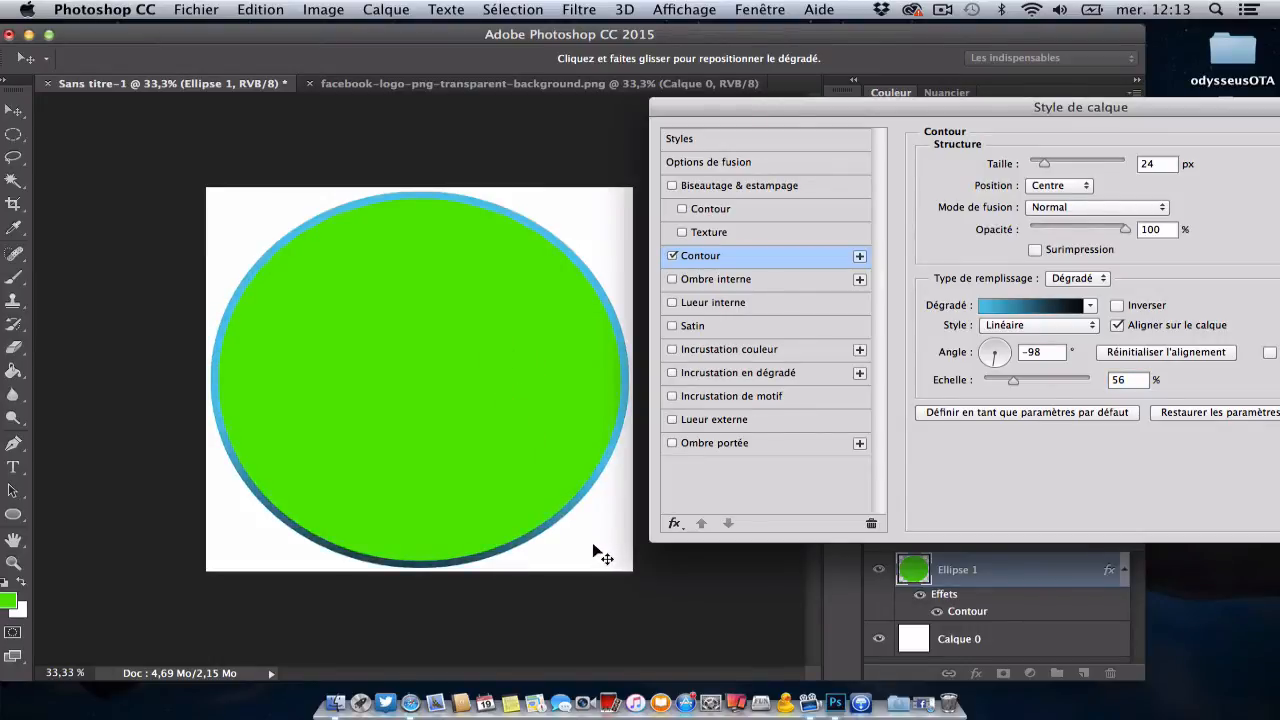
pyautogui.moveTo(593, 546)
pyautogui.mouseDown()
pyautogui.moveTo(539, 427)
pyautogui.moveTo(474, 340)
pyautogui.moveTo(495, 402)
pyautogui.moveTo(486, 366)
pyautogui.moveTo(485, 378)
pyautogui.mouseUp()
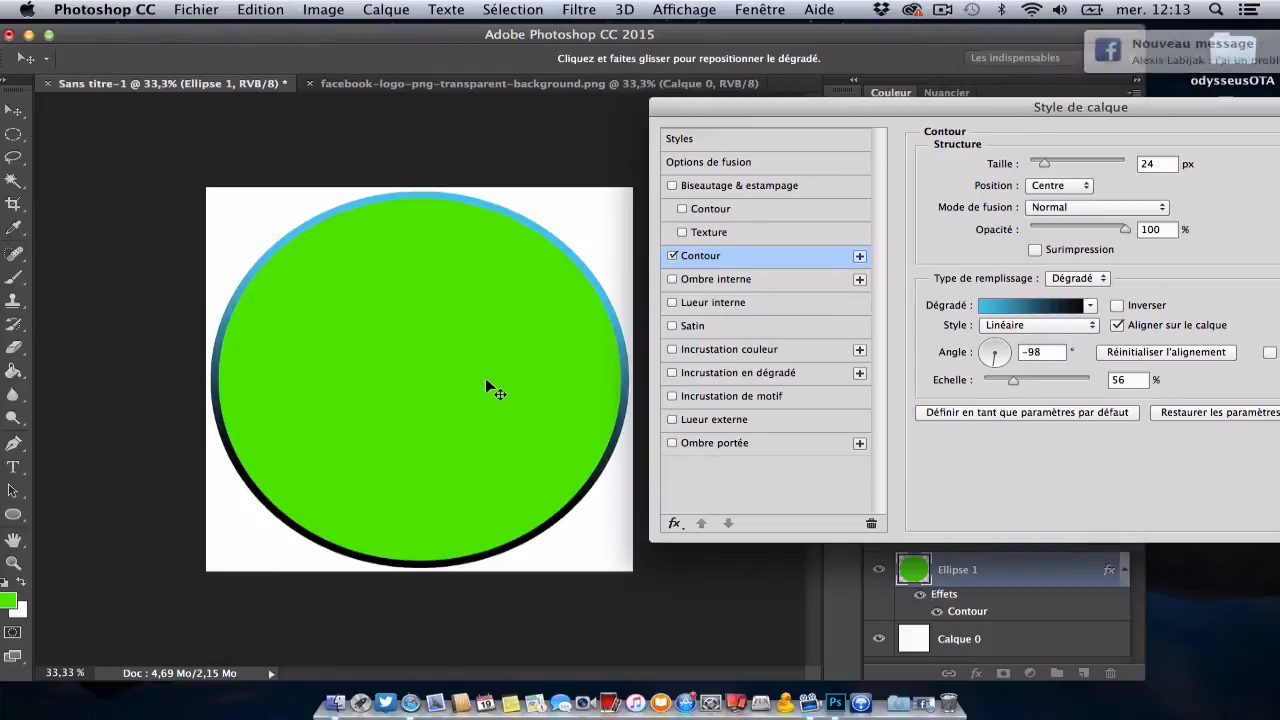
pyautogui.click(988, 353)
pyautogui.click(995, 342)
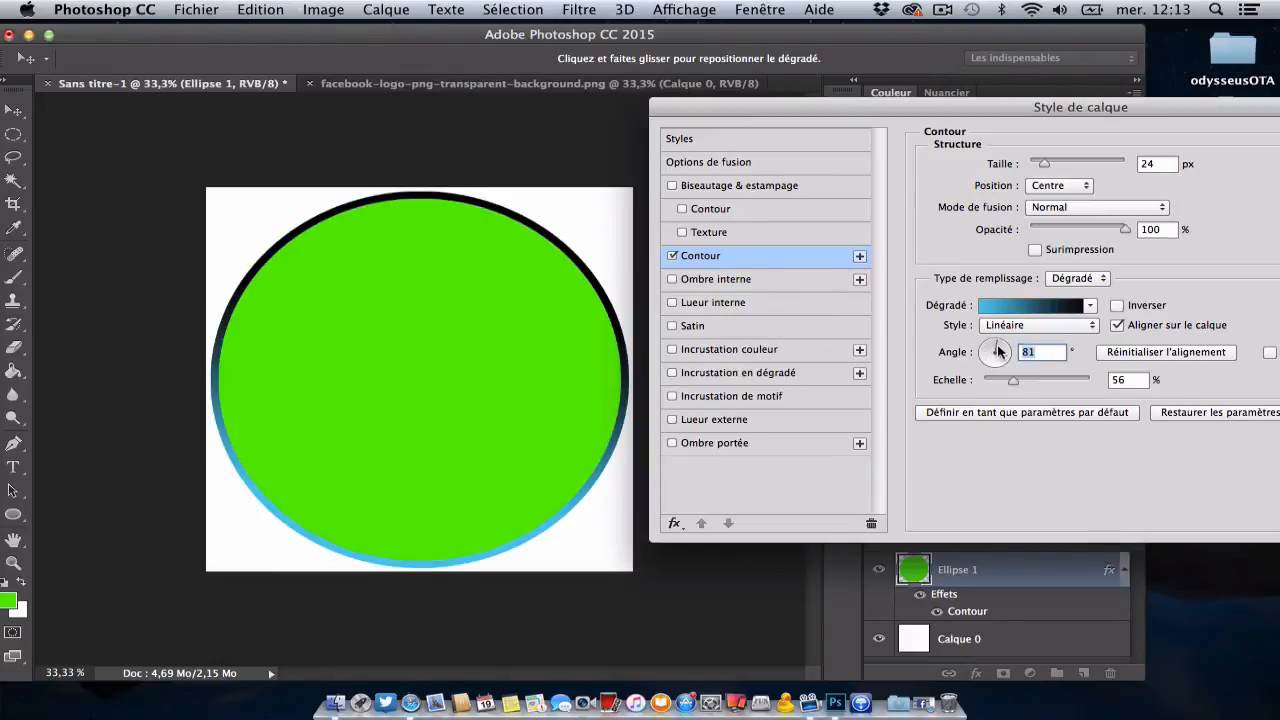
pyautogui.click(1001, 357)
pyautogui.click(988, 346)
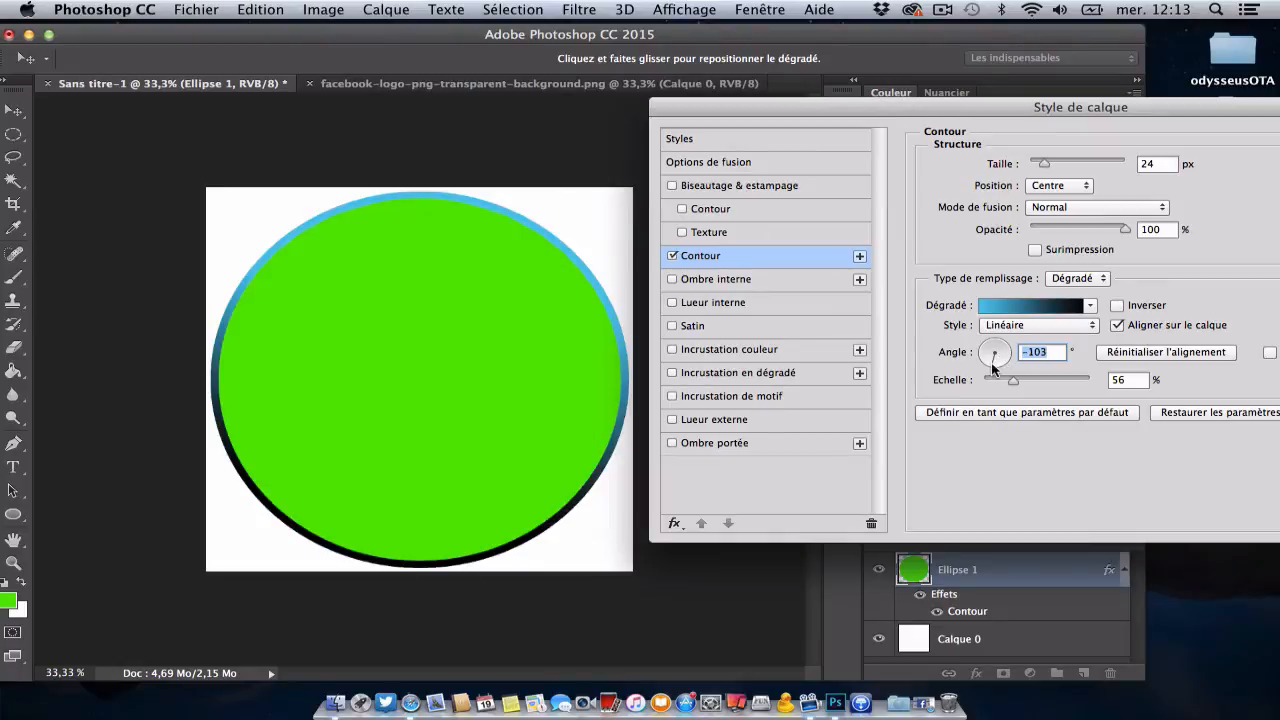
pyautogui.click(989, 350)
pyautogui.click(1006, 344)
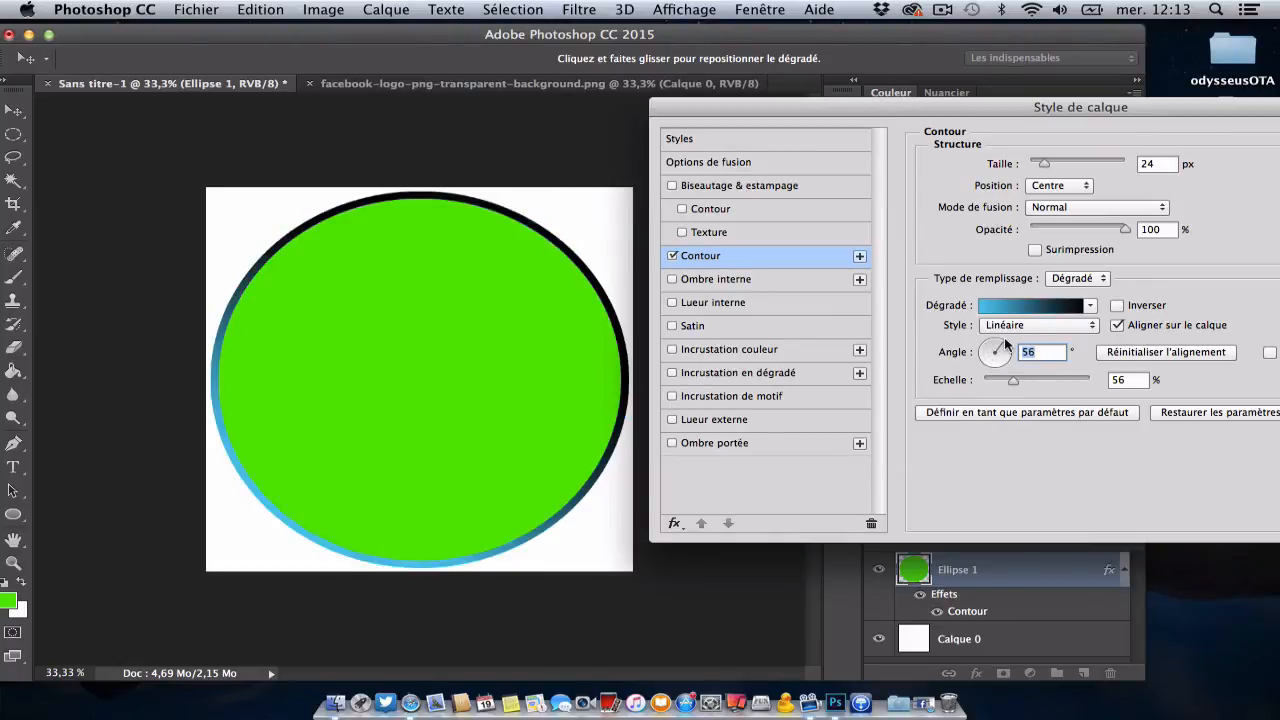
pyautogui.click(1005, 354)
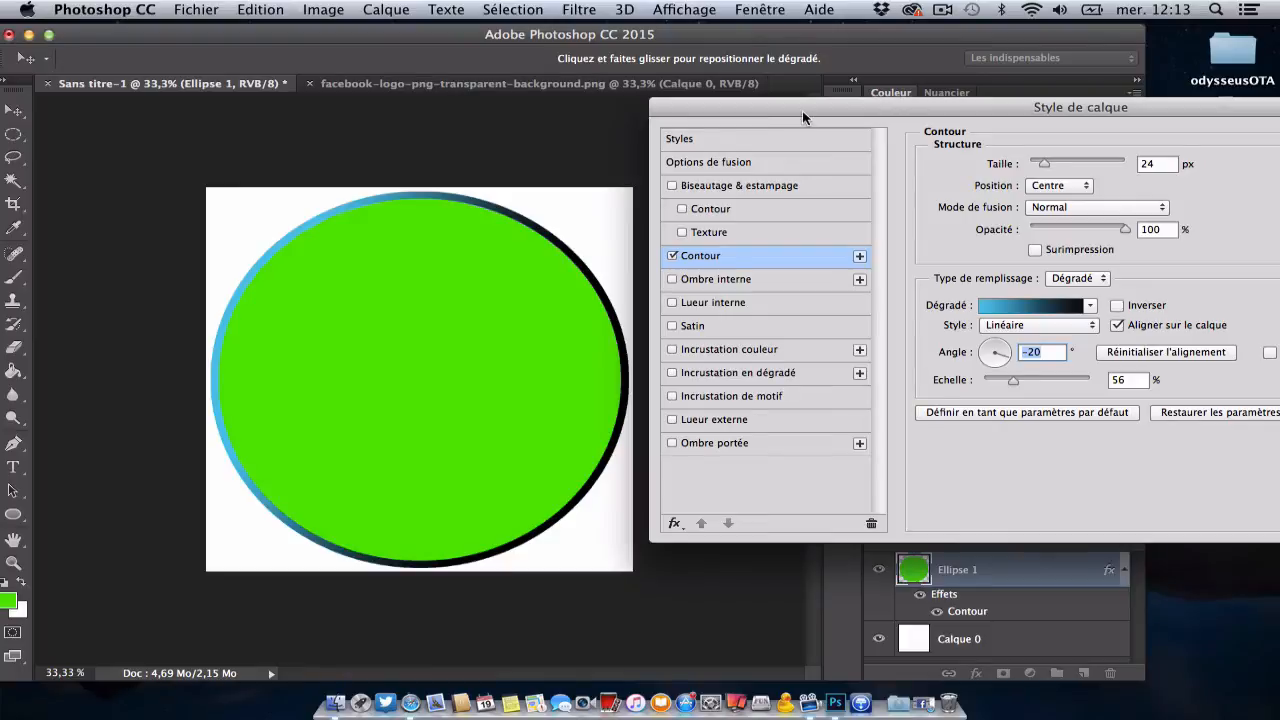
pyautogui.moveTo(802, 118); pyautogui.dragTo(634, 121)
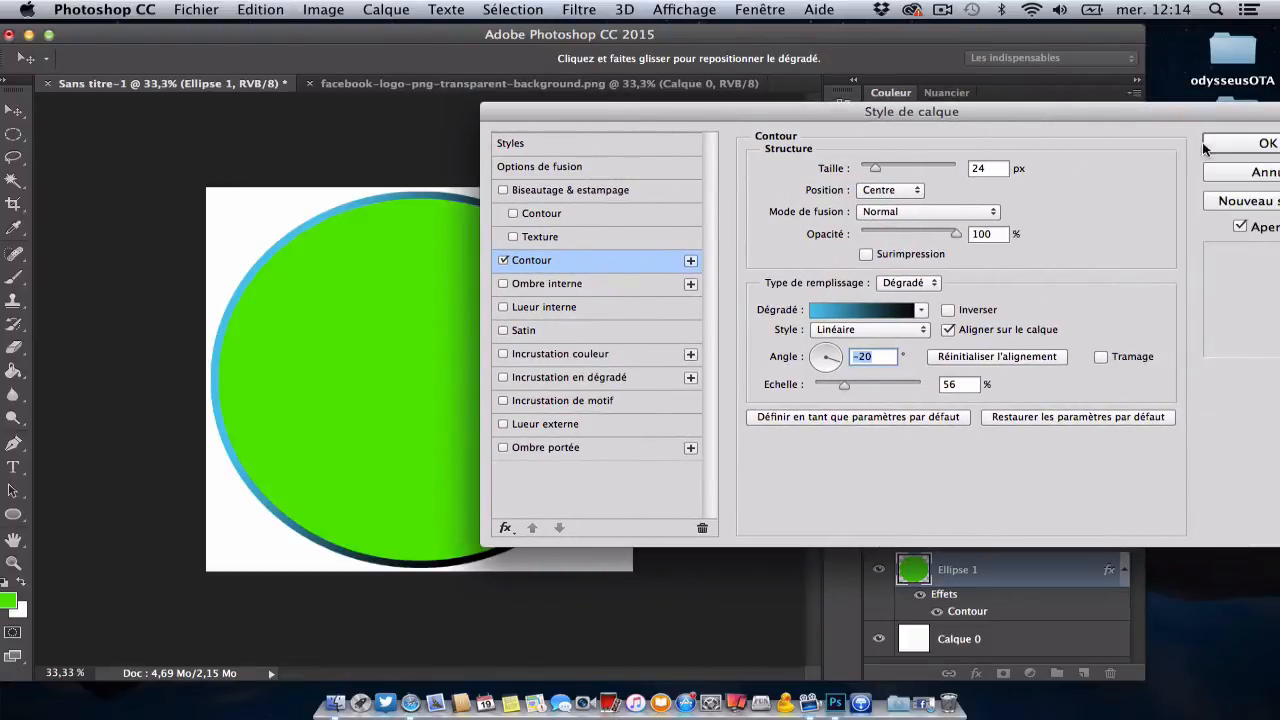
pyautogui.click(1240, 146)
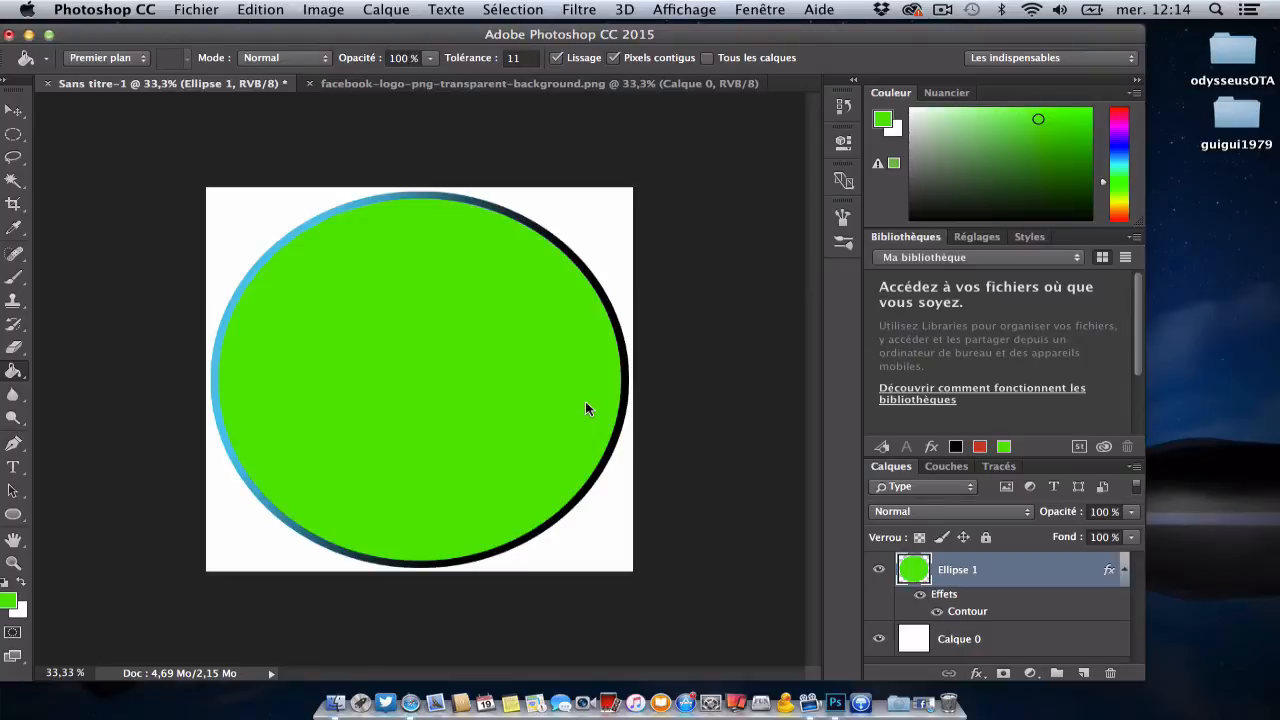
# Step: Add a gradient overlay (Incrustation en dégradé) to the Ellipse 1 layer, keeping the circle in view
pyautogui.rightClick(1032, 576)
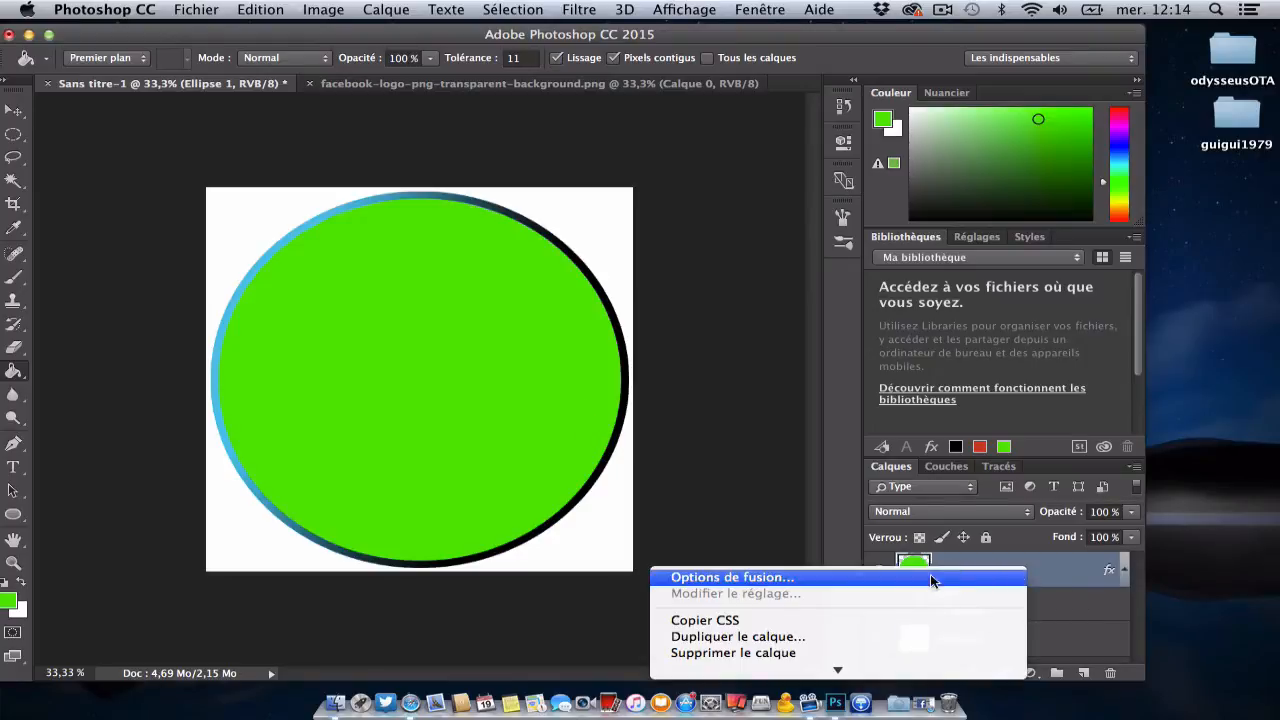
pyautogui.click(868, 577)
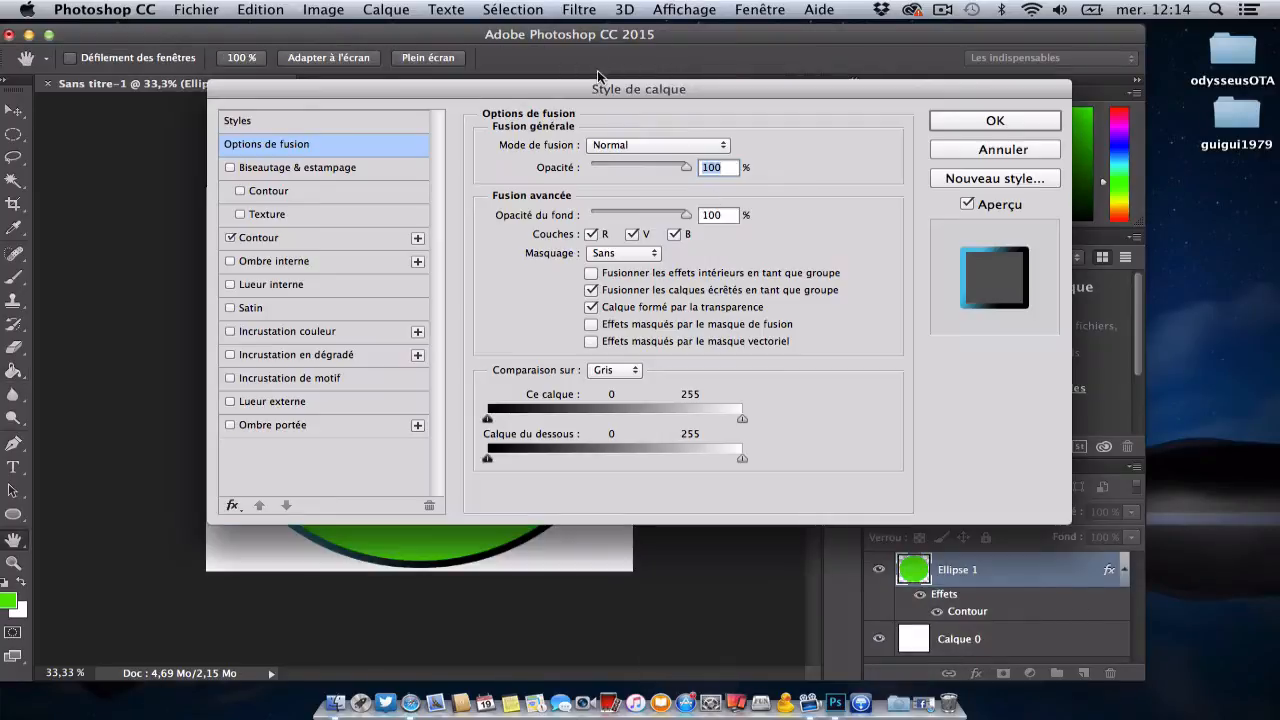
pyautogui.moveTo(555, 95); pyautogui.dragTo(1097, 35)
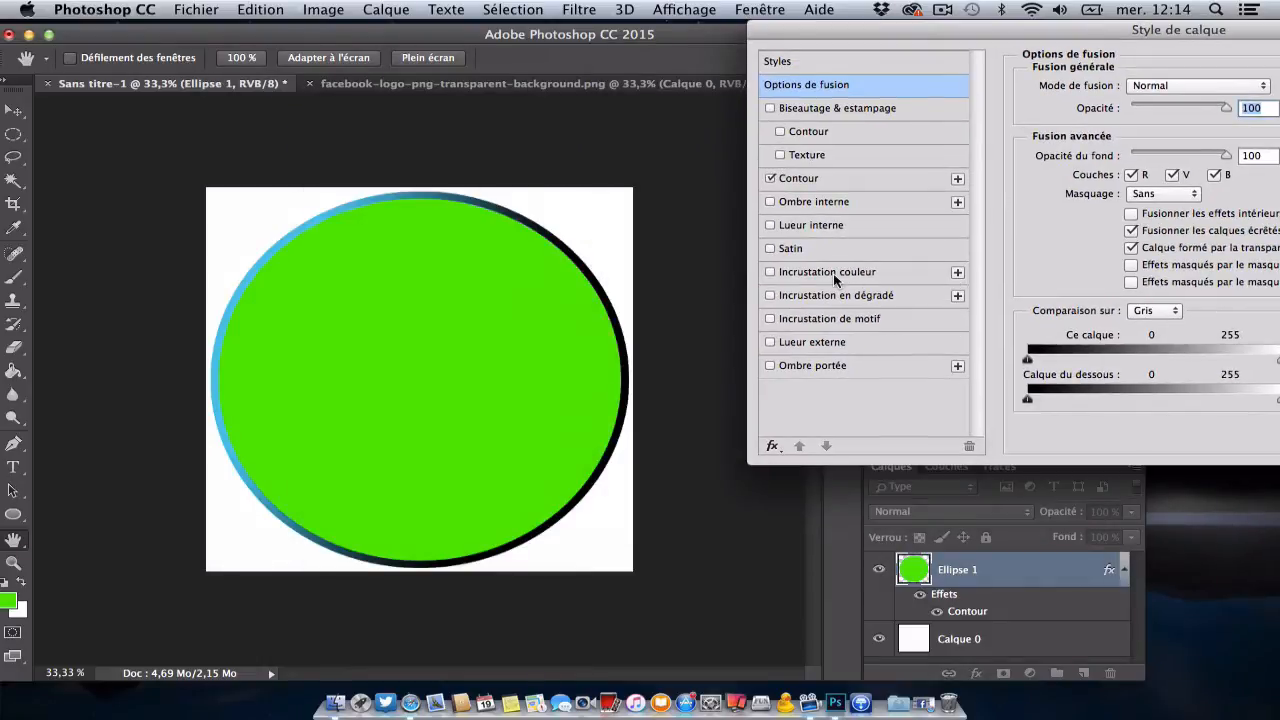
pyautogui.moveTo(863, 32); pyautogui.dragTo(806, 53)
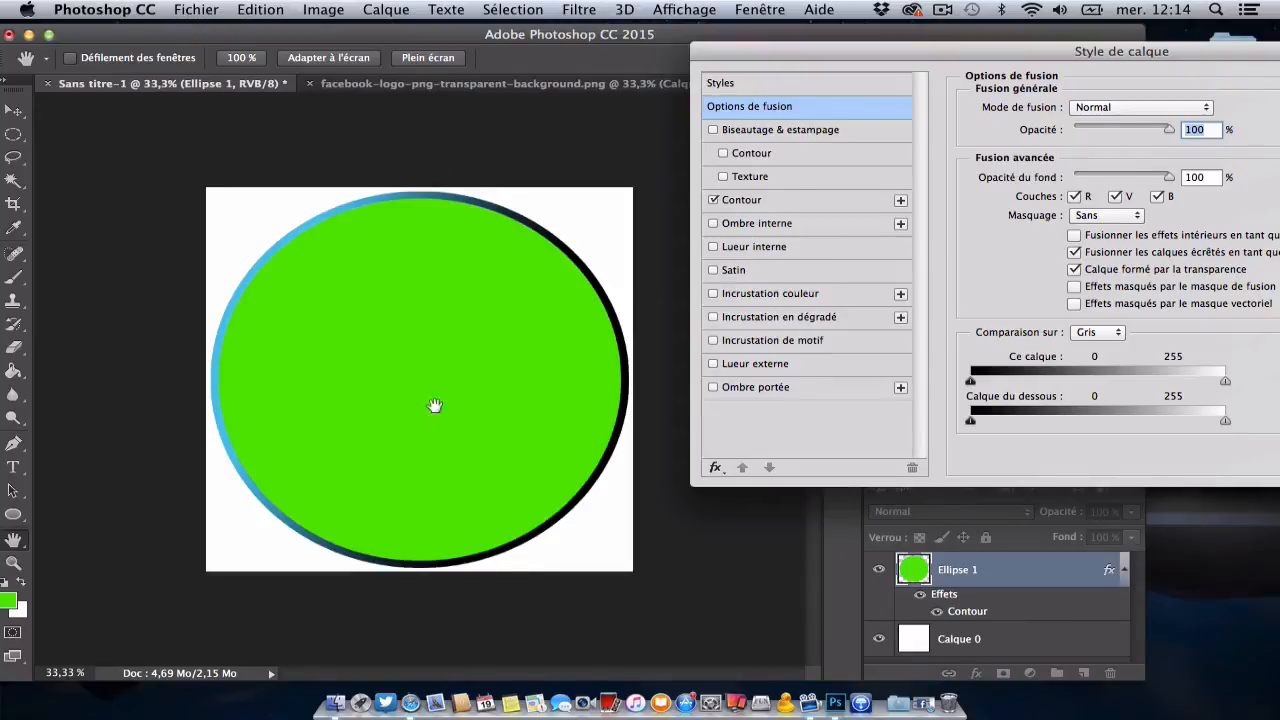
pyautogui.click(793, 318)
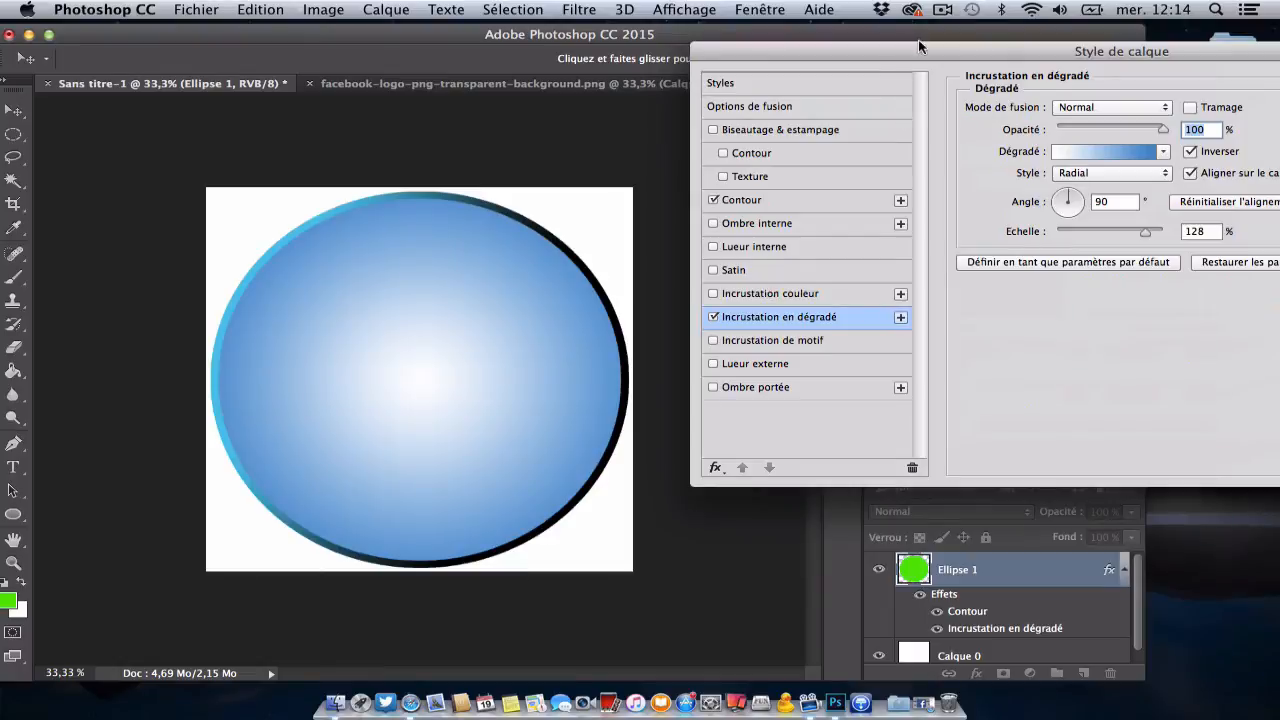
pyautogui.moveTo(925, 40); pyautogui.dragTo(864, 75)
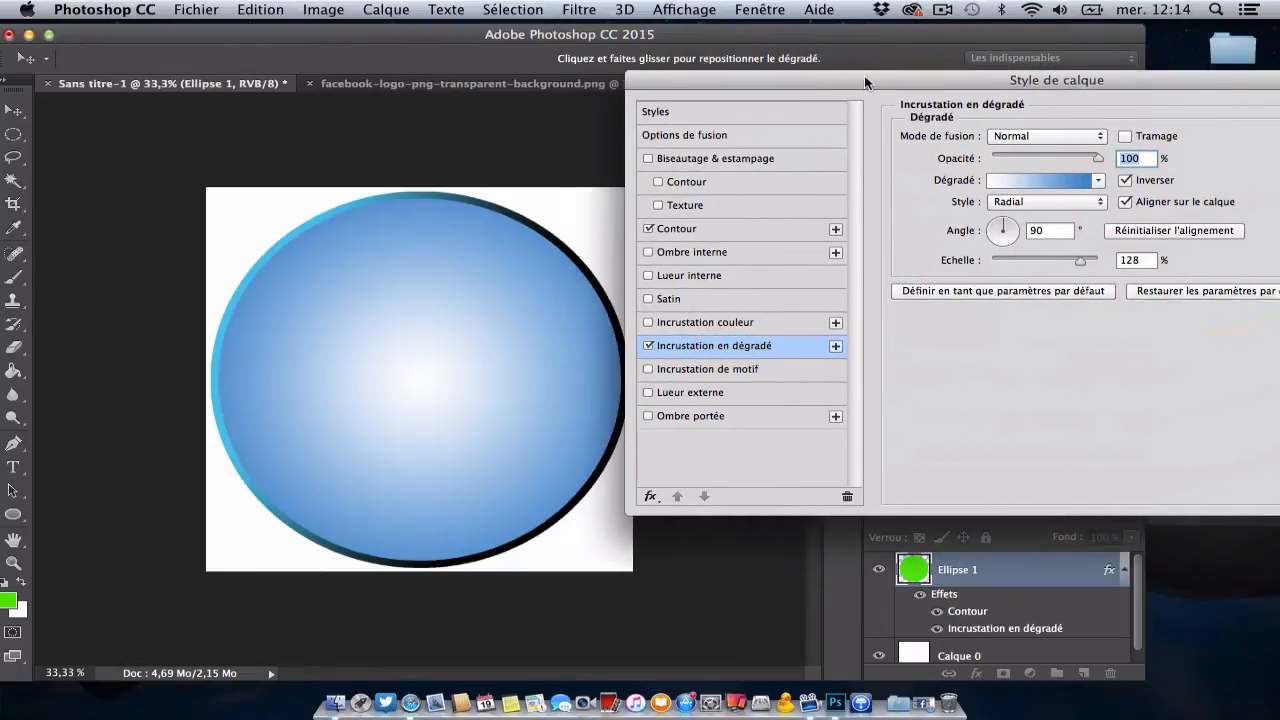
# Step: Turn off the Inverser option of the gradient overlay, leaving its style at Radial
pyautogui.click(1100, 184)
pyautogui.click(1100, 188)
pyautogui.click(1055, 204)
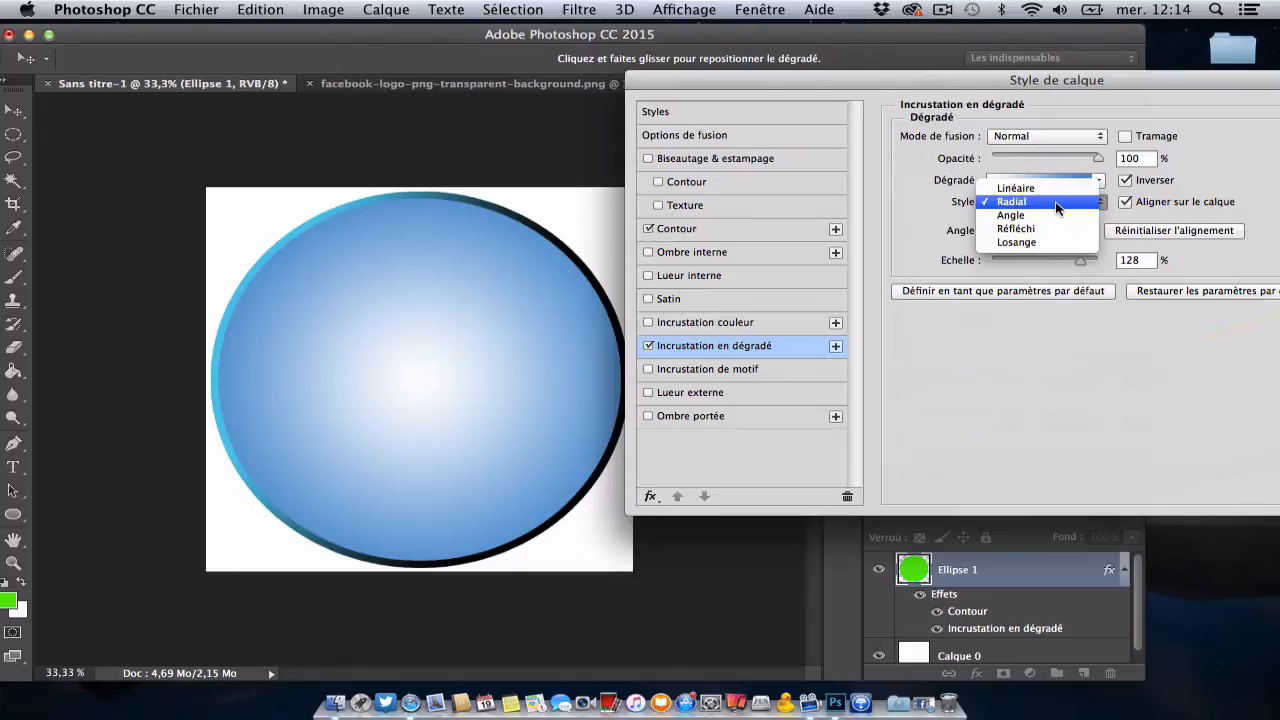
pyautogui.click(912, 219)
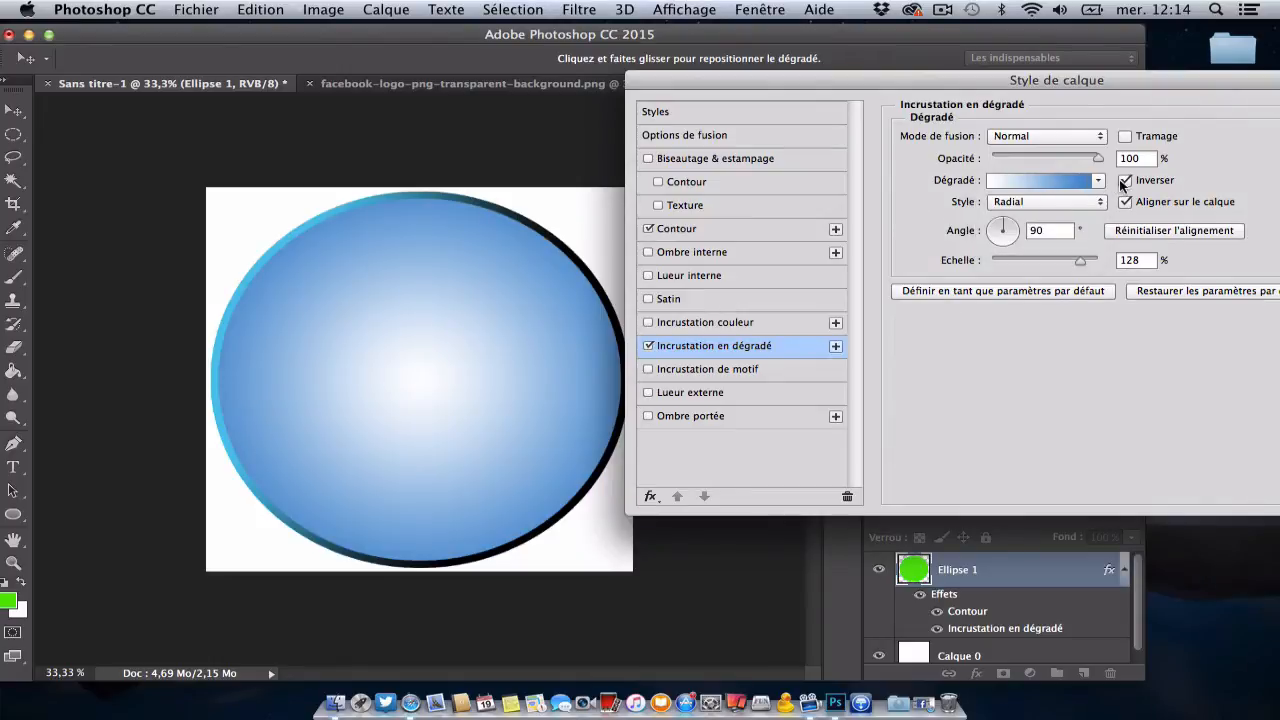
pyautogui.click(1124, 180)
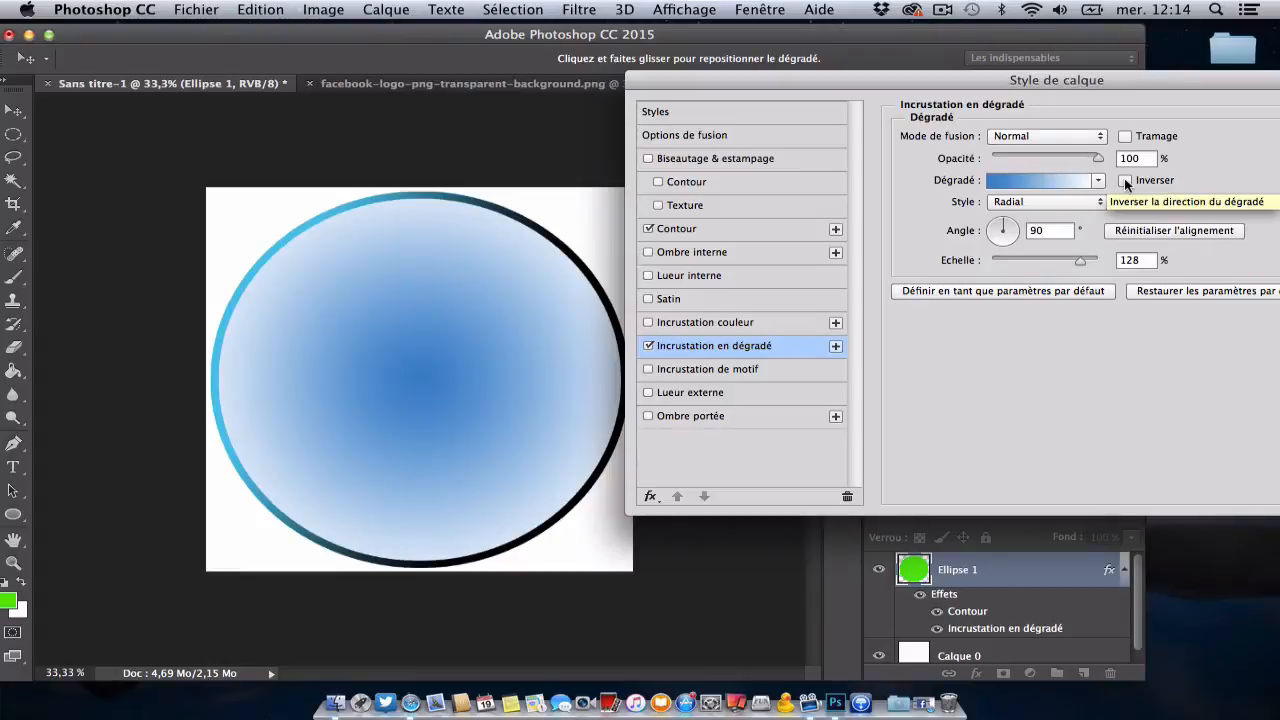
# Step: Try the Linéaire style for the gradient overlay, shifting the gradient down and back up over the circle
pyautogui.click(1068, 199)
pyautogui.click(1041, 186)
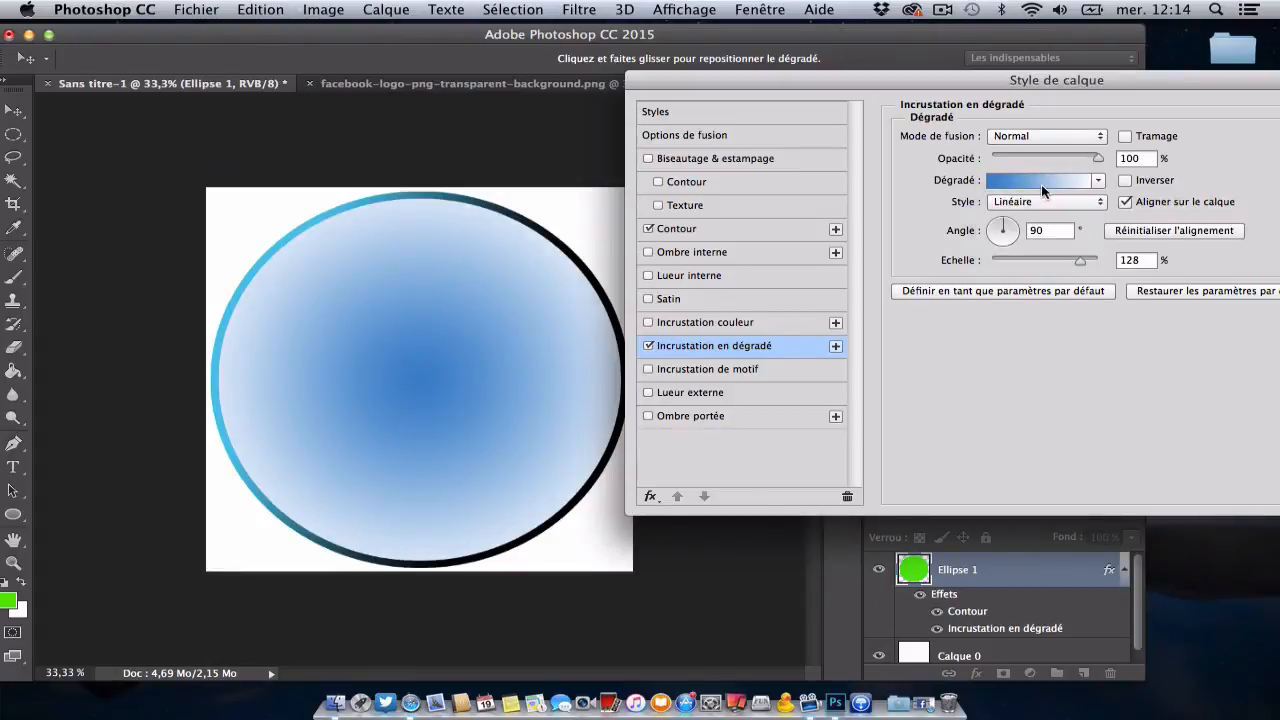
pyautogui.moveTo(403, 312); pyautogui.dragTo(497, 518)
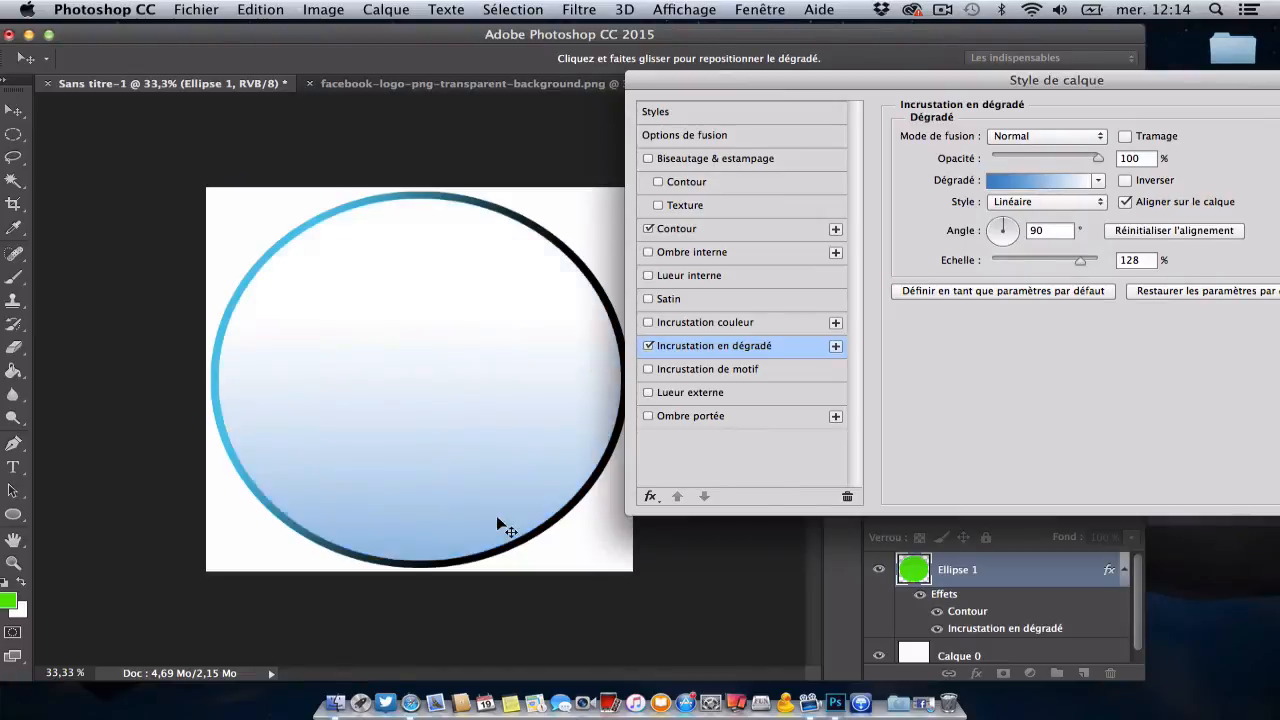
pyautogui.moveTo(462, 400); pyautogui.dragTo(407, 319)
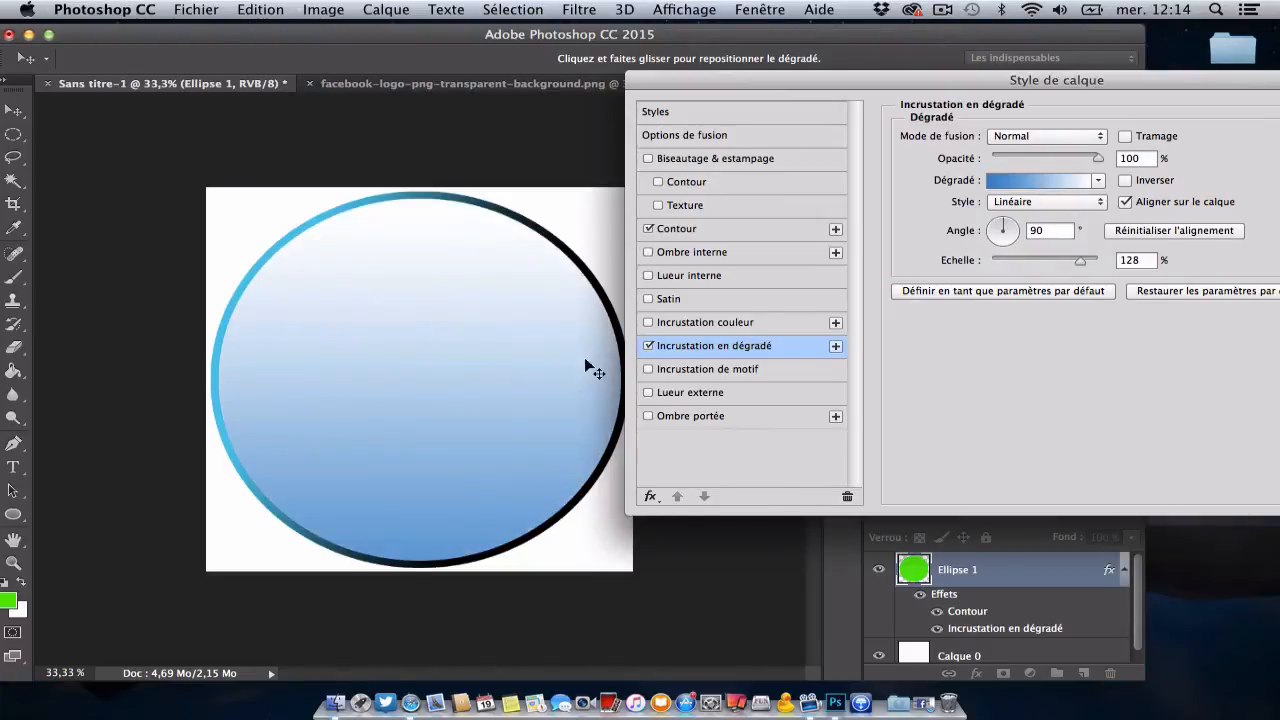
# Step: Set the linear overlay's scale to 100% after trying 58%, and its angle to -164°, repositioning the gradient over the circle
pyautogui.moveTo(1088, 268); pyautogui.dragTo(1024, 268)
pyautogui.moveTo(474, 314); pyautogui.dragTo(449, 296)
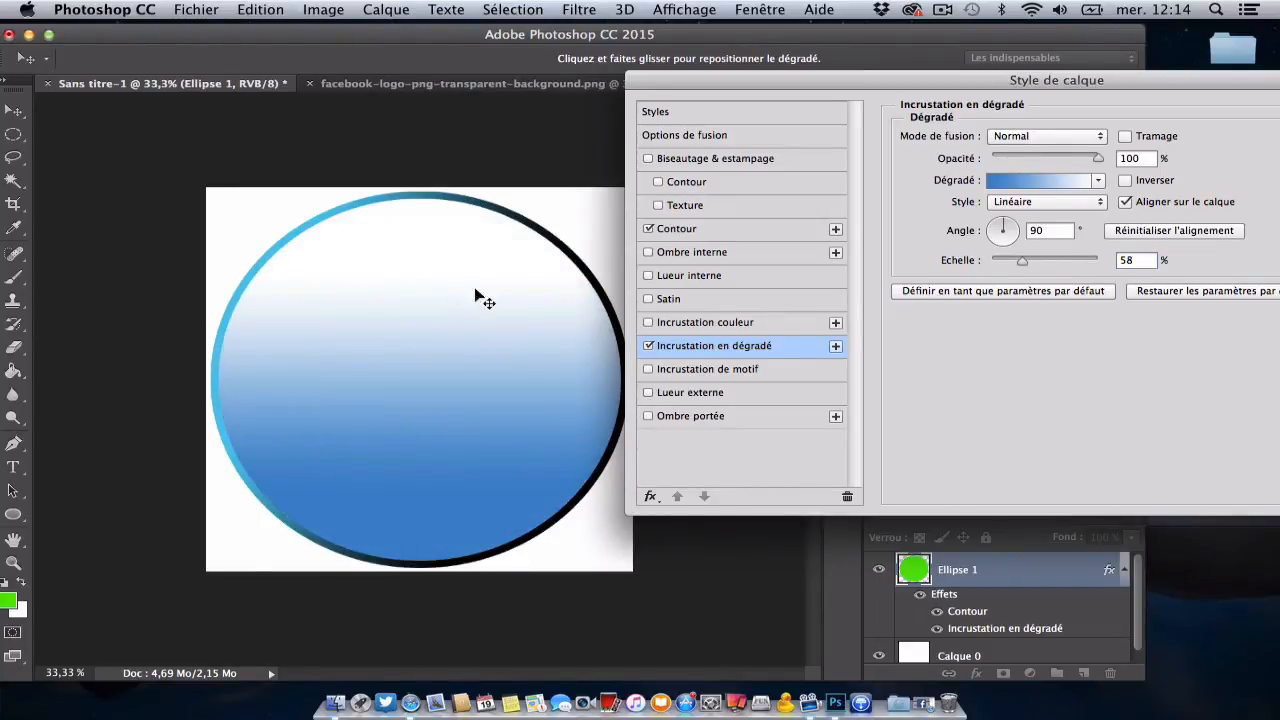
pyautogui.moveTo(1022, 268); pyautogui.dragTo(1056, 264)
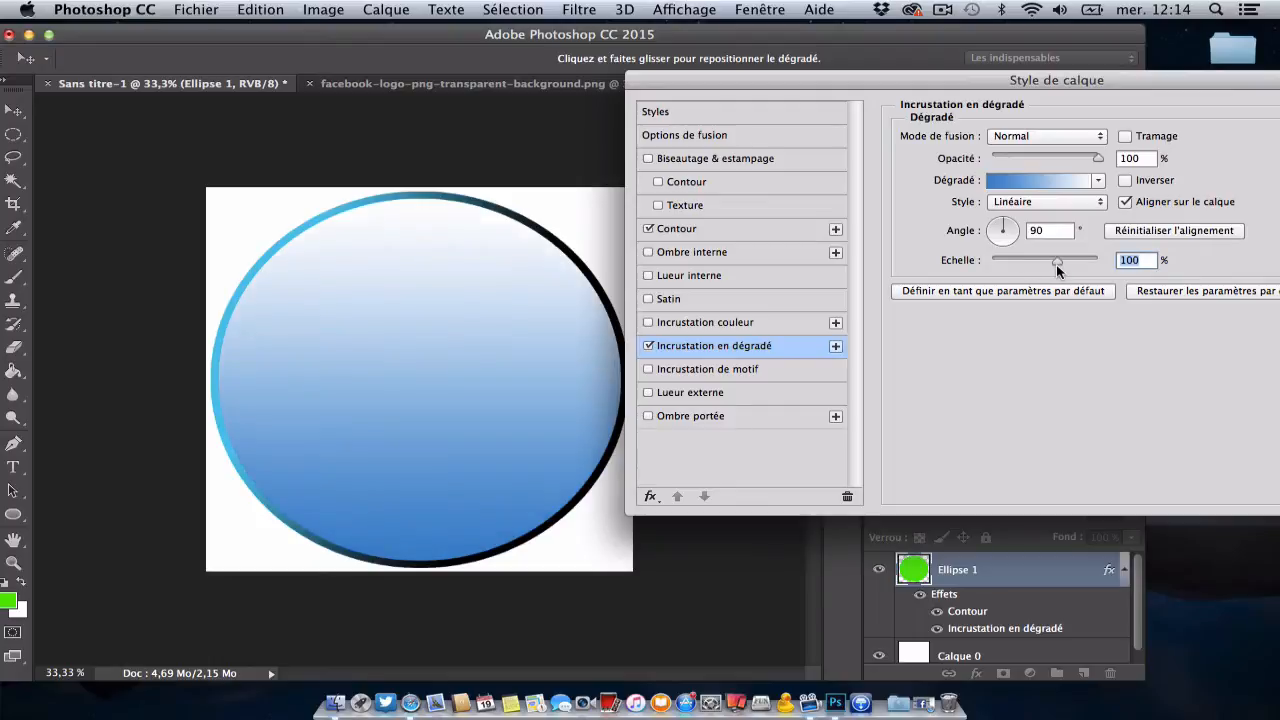
pyautogui.moveTo(477, 280); pyautogui.dragTo(461, 340)
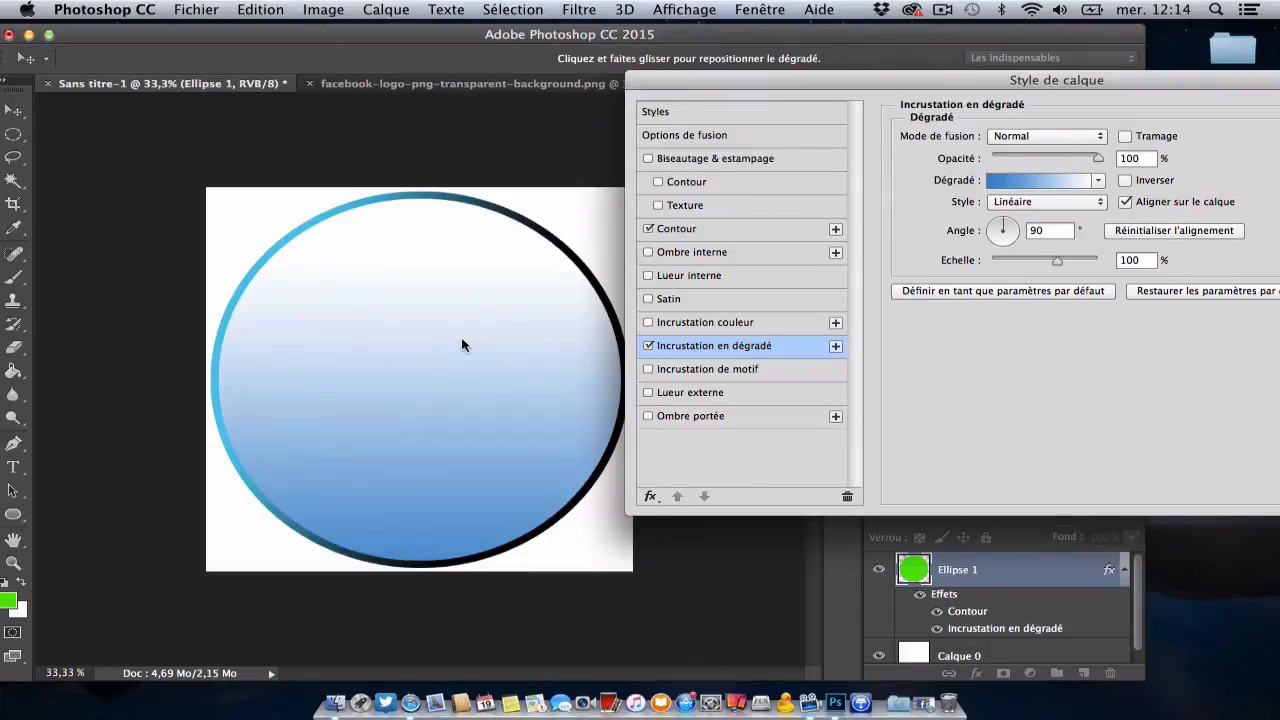
pyautogui.click(988, 237)
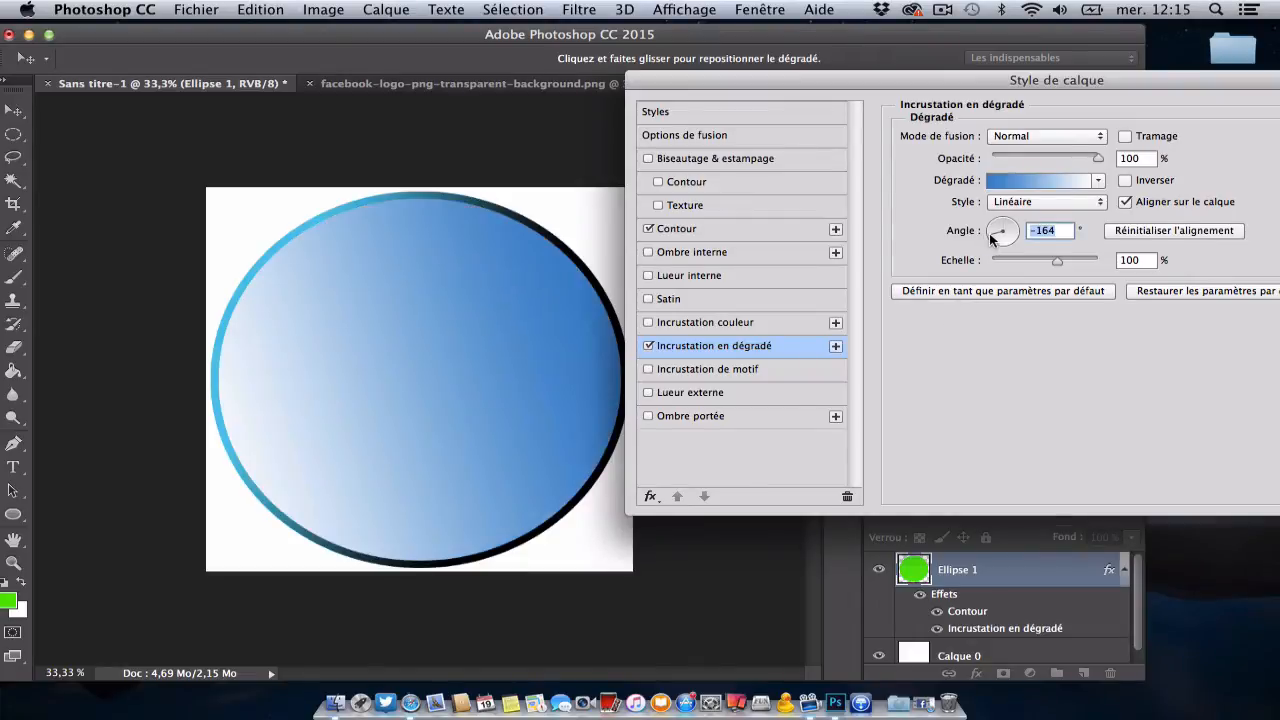
pyautogui.moveTo(437, 376); pyautogui.dragTo(496, 364)
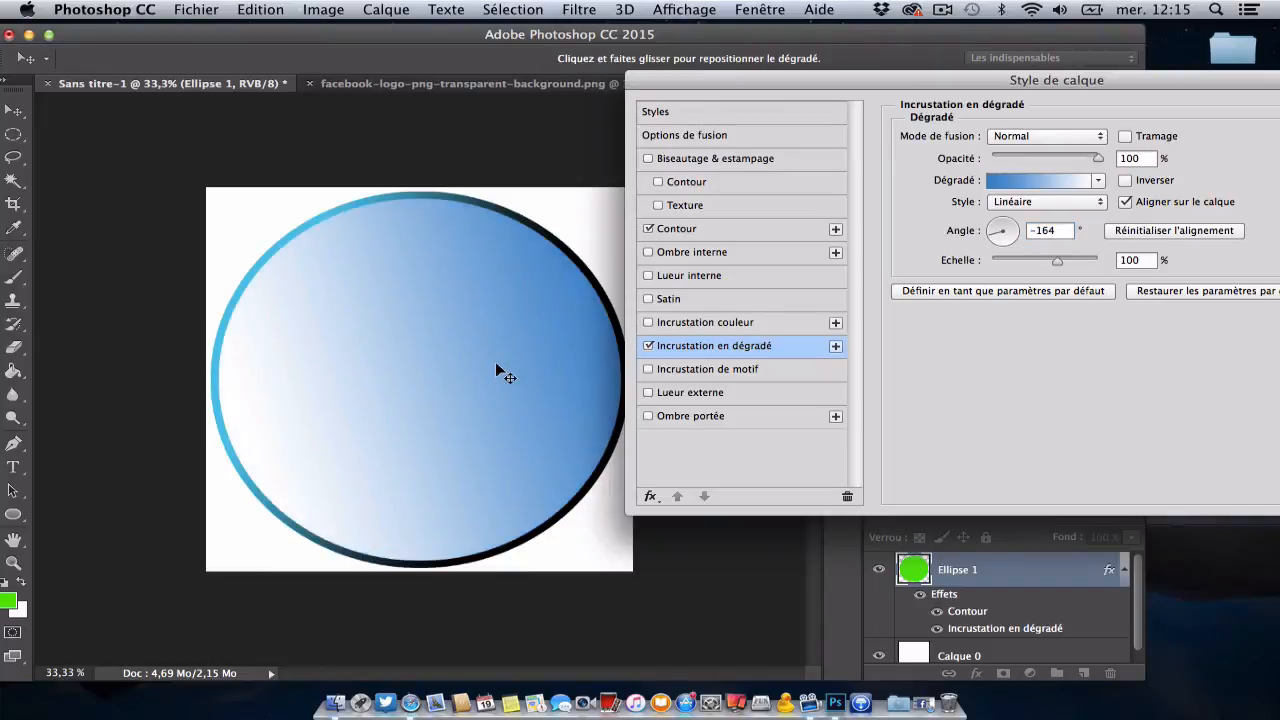
# Step: Make the gradient overlay Radial, centre it in the circle, set its scale to 106% after trying 88%, and apply the layer style
pyautogui.click(1096, 185)
pyautogui.click(1097, 183)
pyautogui.click(1099, 204)
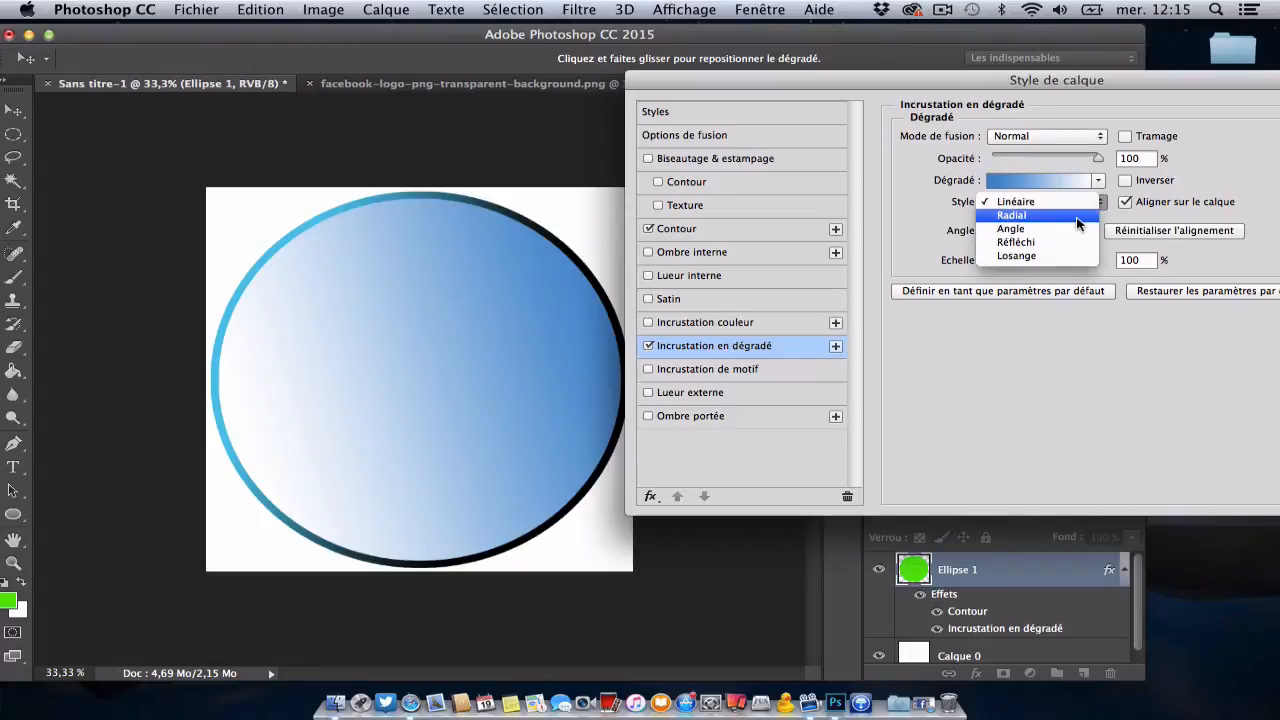
pyautogui.click(1078, 221)
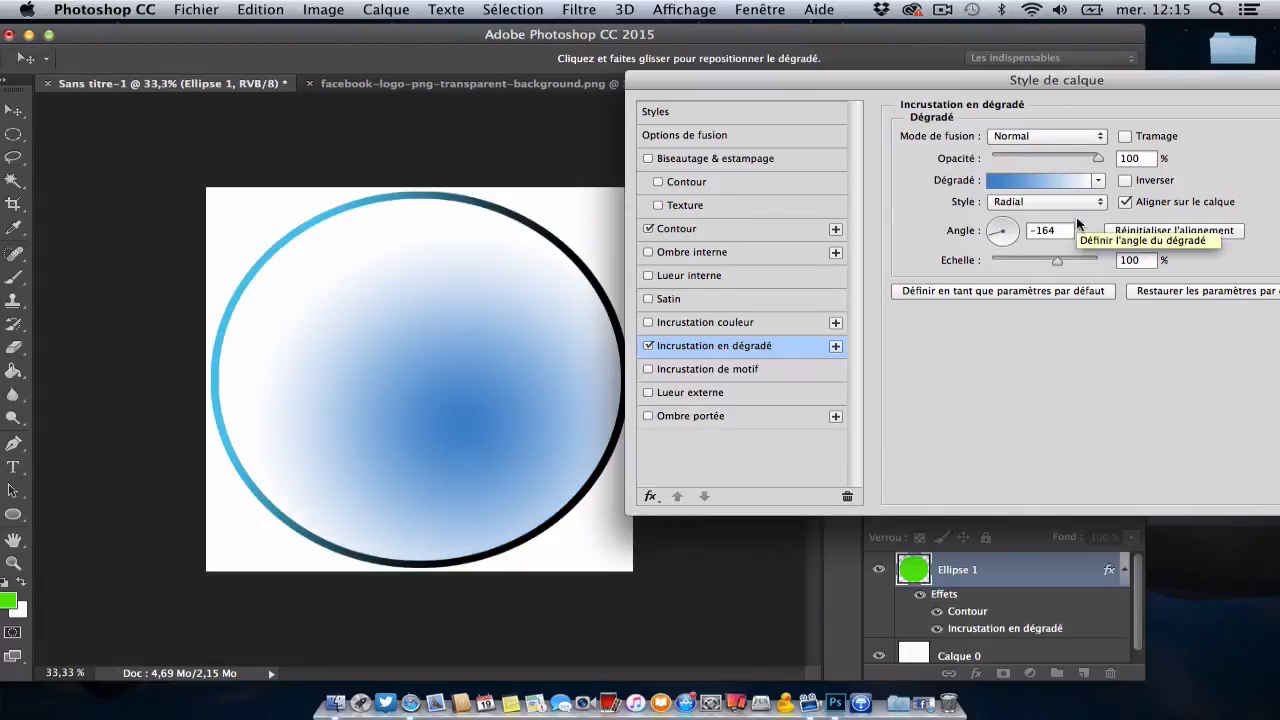
pyautogui.moveTo(1057, 261)
pyautogui.mouseDown()
pyautogui.moveTo(1098, 262)
pyautogui.moveTo(970, 265)
pyautogui.moveTo(1047, 266)
pyautogui.mouseUp()
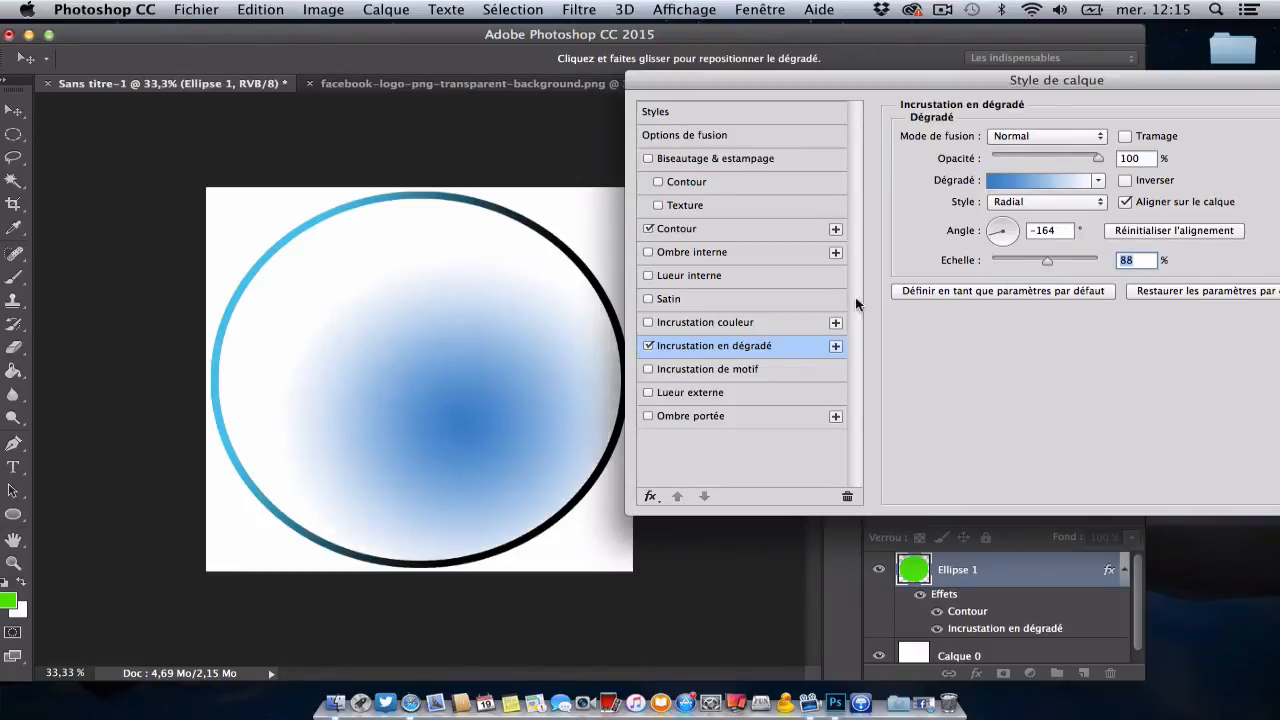
pyautogui.moveTo(449, 417); pyautogui.dragTo(408, 378)
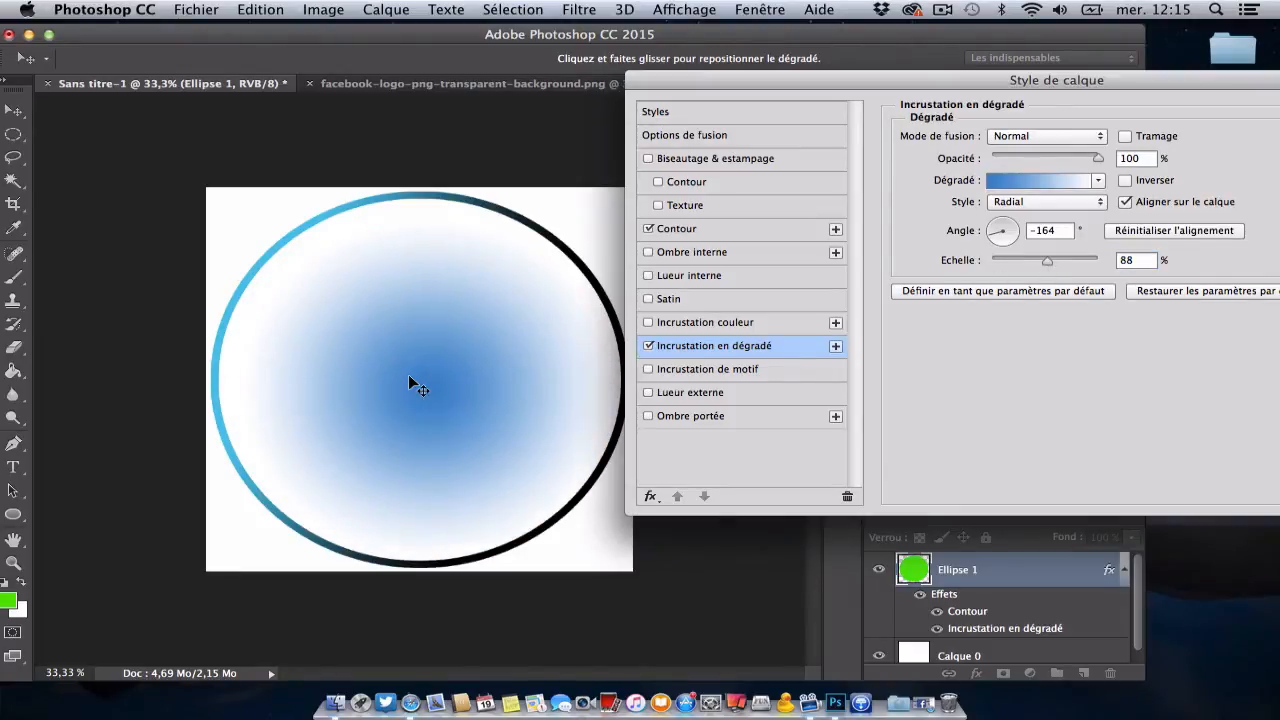
pyautogui.moveTo(1043, 260); pyautogui.dragTo(1062, 261)
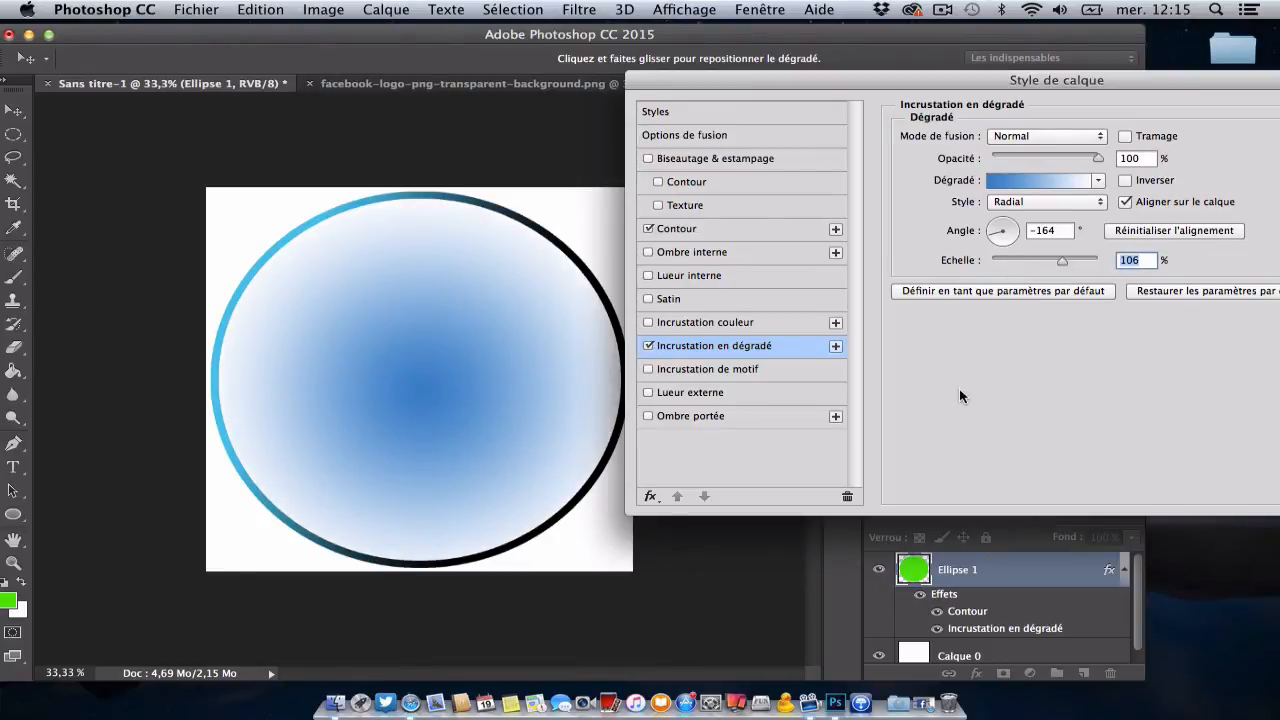
pyautogui.moveTo(791, 87); pyautogui.dragTo(483, 102)
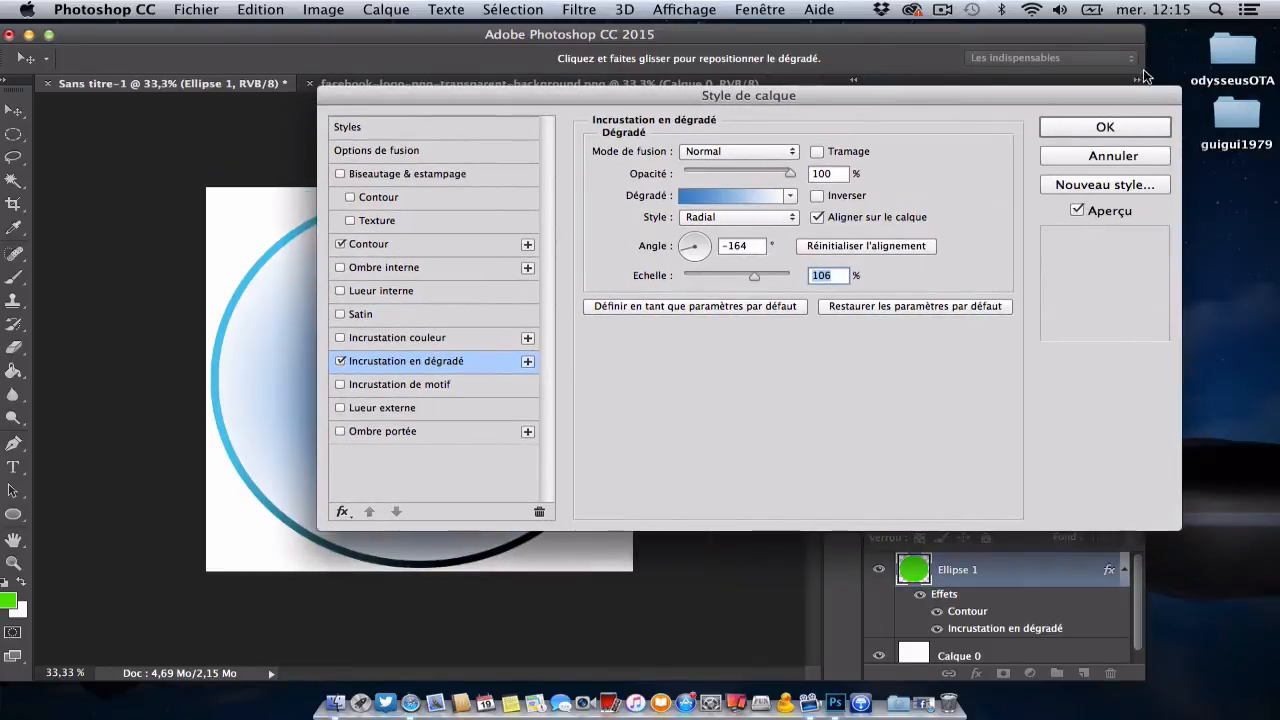
pyautogui.click(1105, 127)
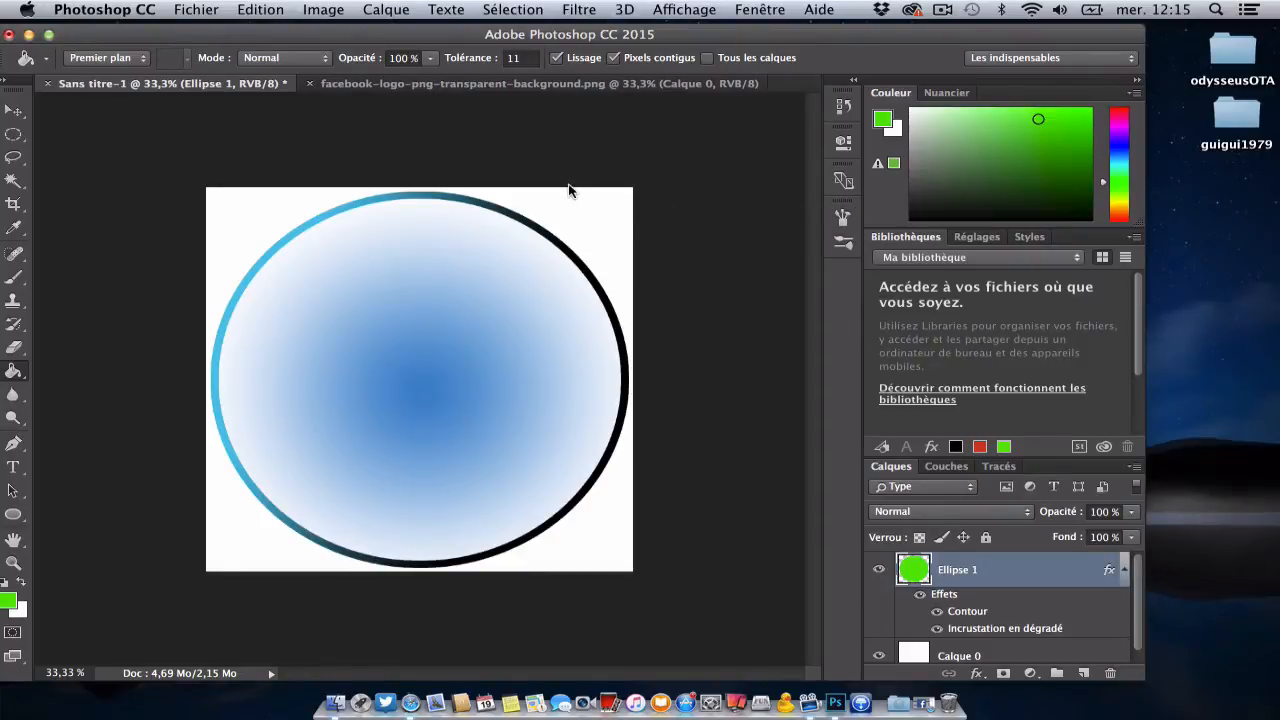
# Step: Select the white f in facebook-logo-png-transparent-background.png with the Magic Wand (Baguette magique)
pyautogui.click(427, 85)
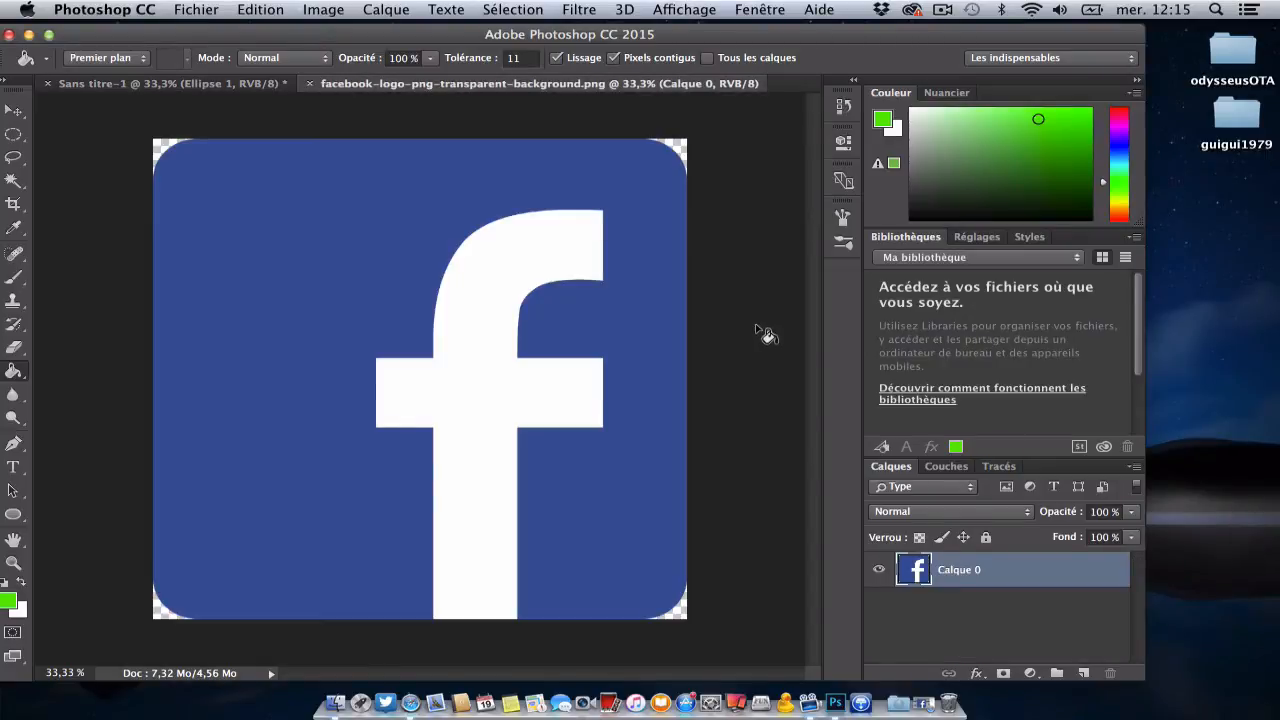
pyautogui.click(16, 180)
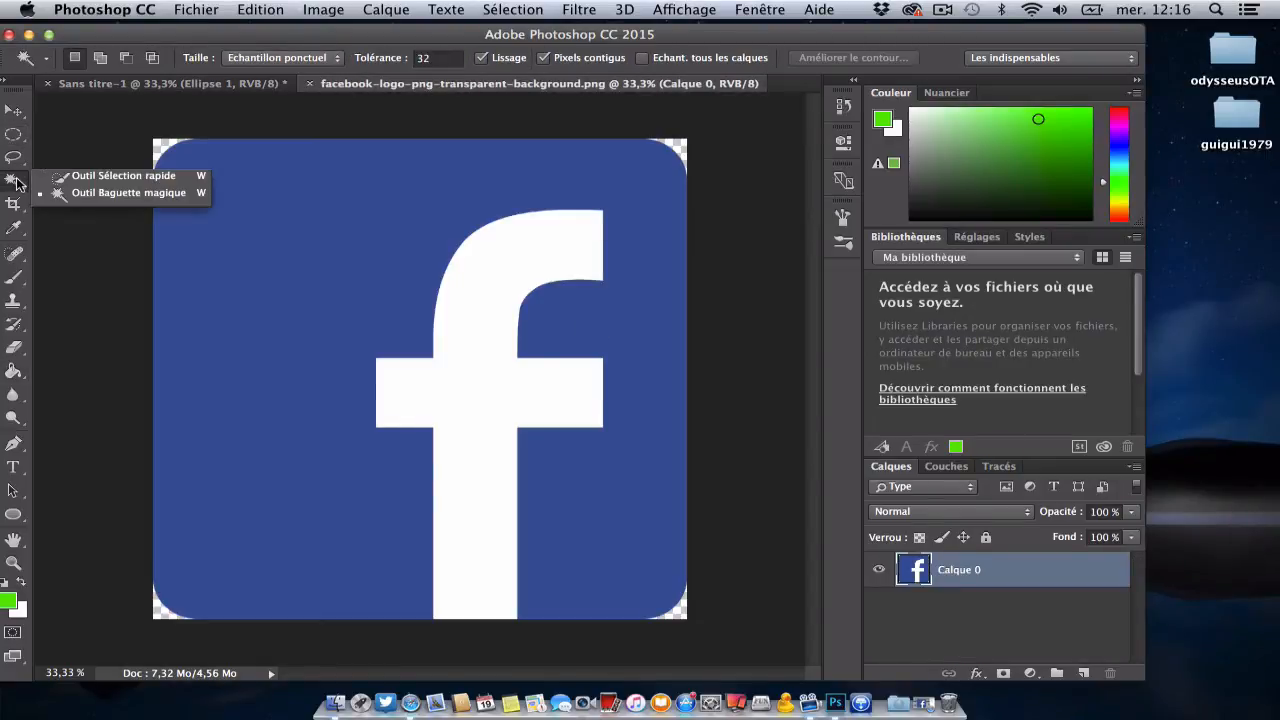
pyautogui.click(127, 195)
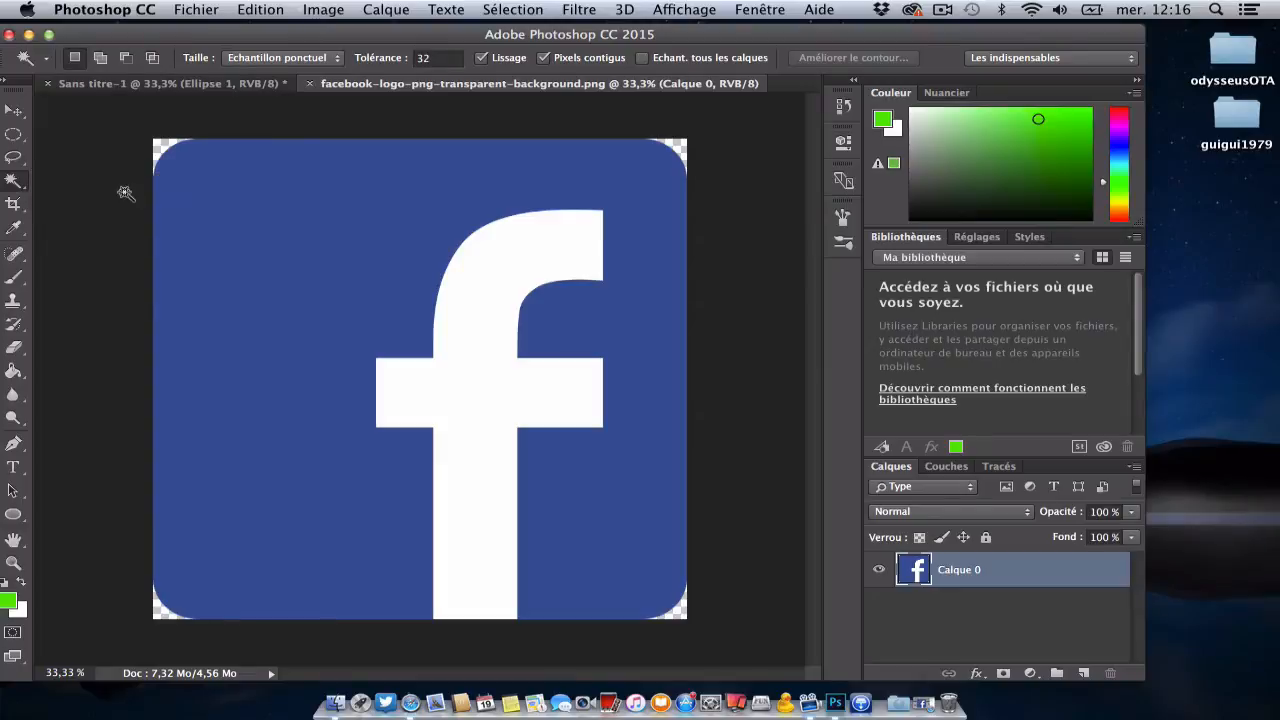
pyautogui.click(518, 283)
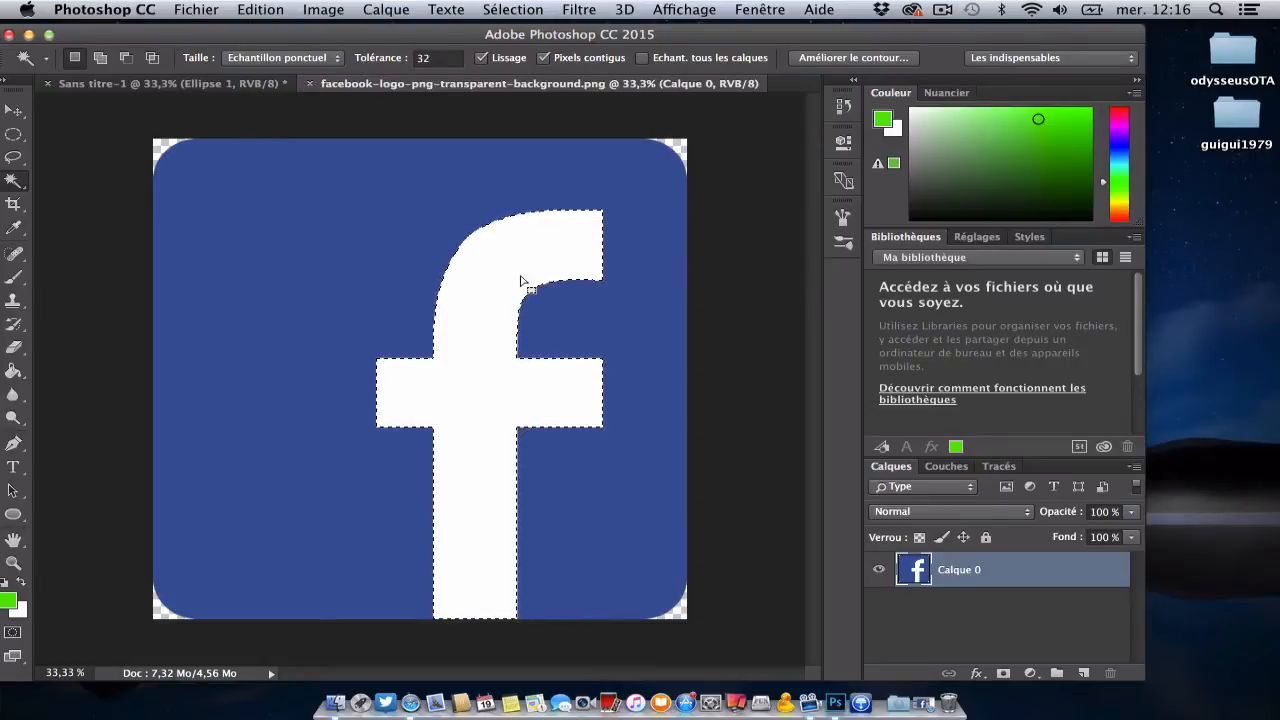
# Step: Switch to the Quick Selection tool (Sélection rapide) and back to the Magic Wand, keeping the f selected
pyautogui.rightClick(14, 181)
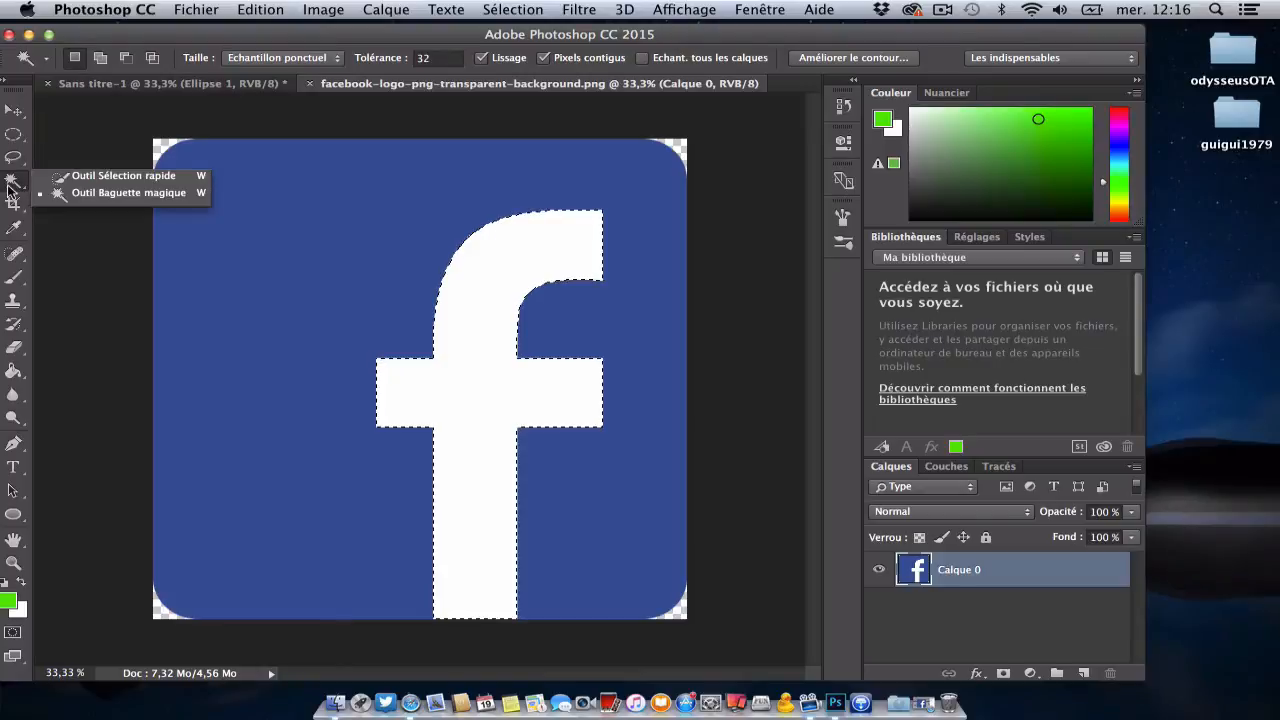
pyautogui.click(90, 176)
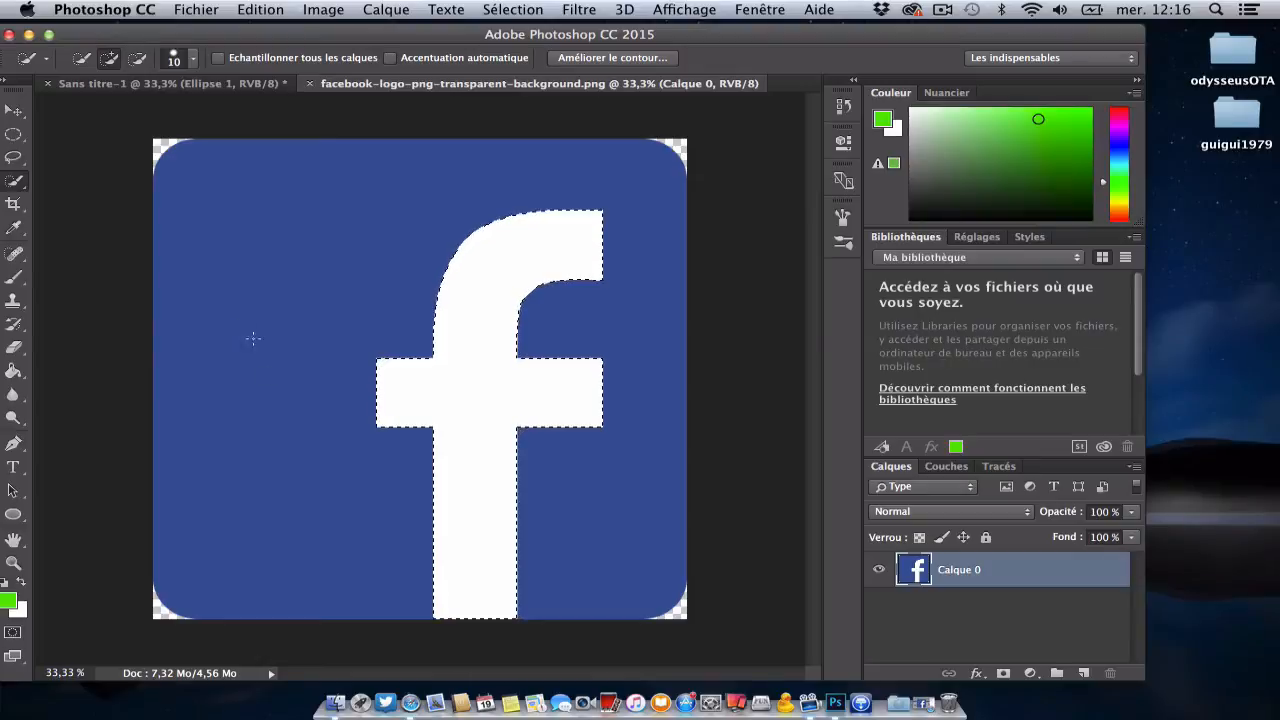
pyautogui.click(18, 177)
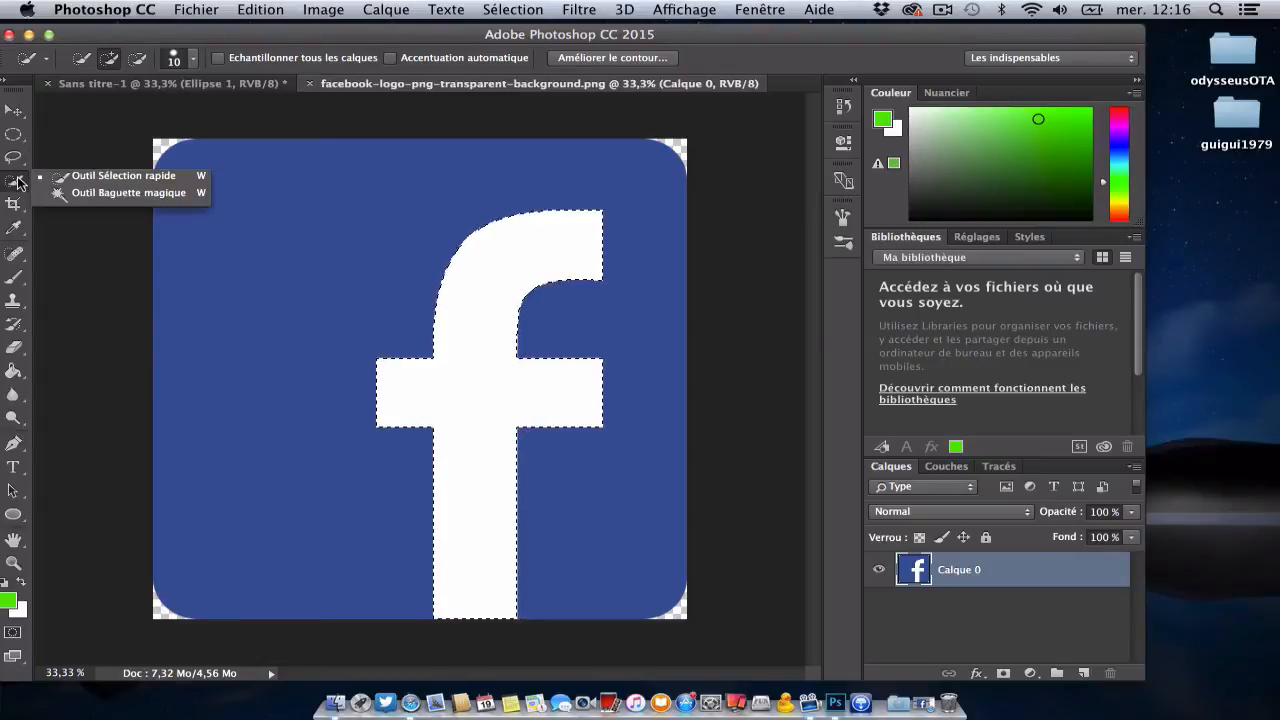
pyautogui.click(80, 191)
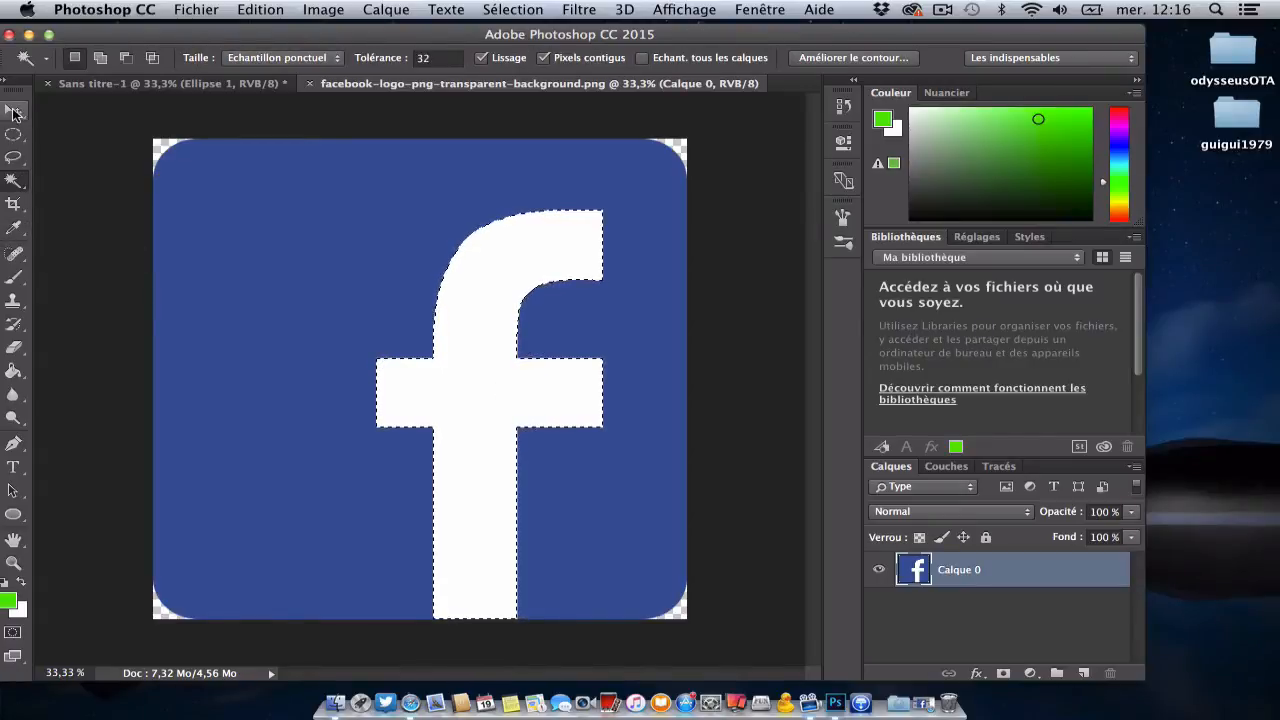
# Step: Bring the selected white f into the Sans titre-1 document over the circle with the Move tool
pyautogui.click(13, 112)
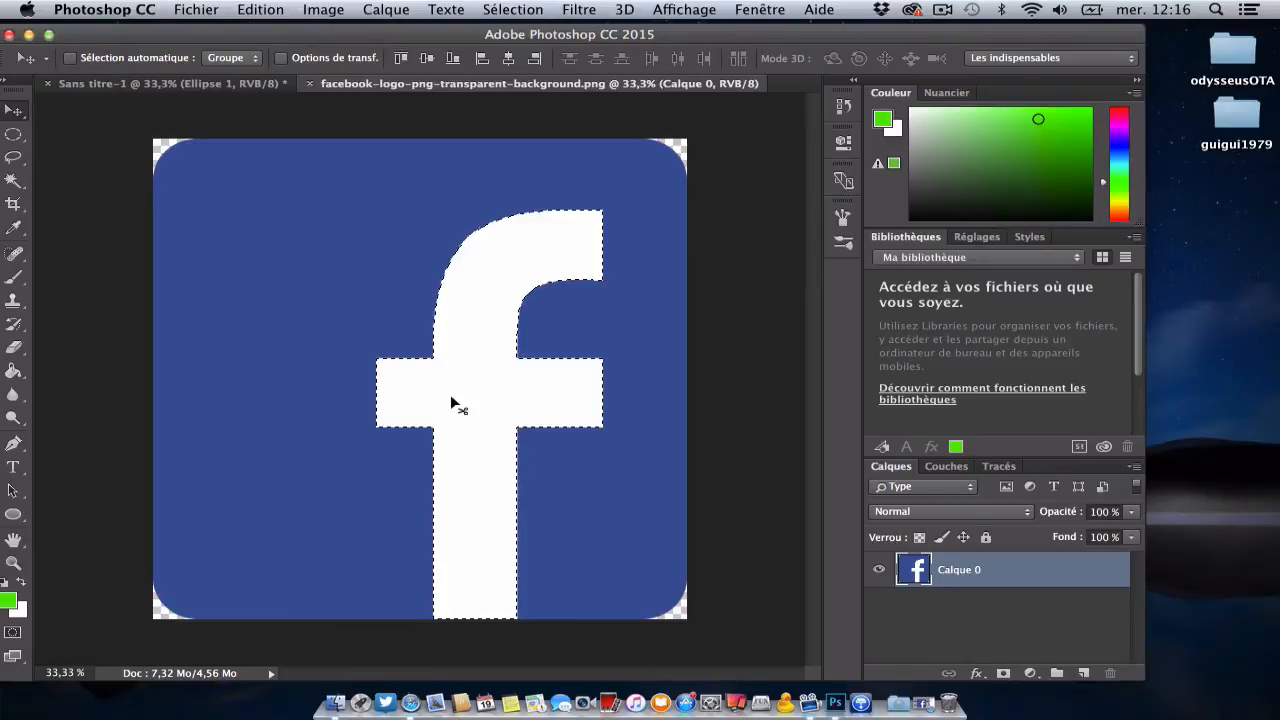
pyautogui.moveTo(477, 389); pyautogui.dragTo(410, 367)
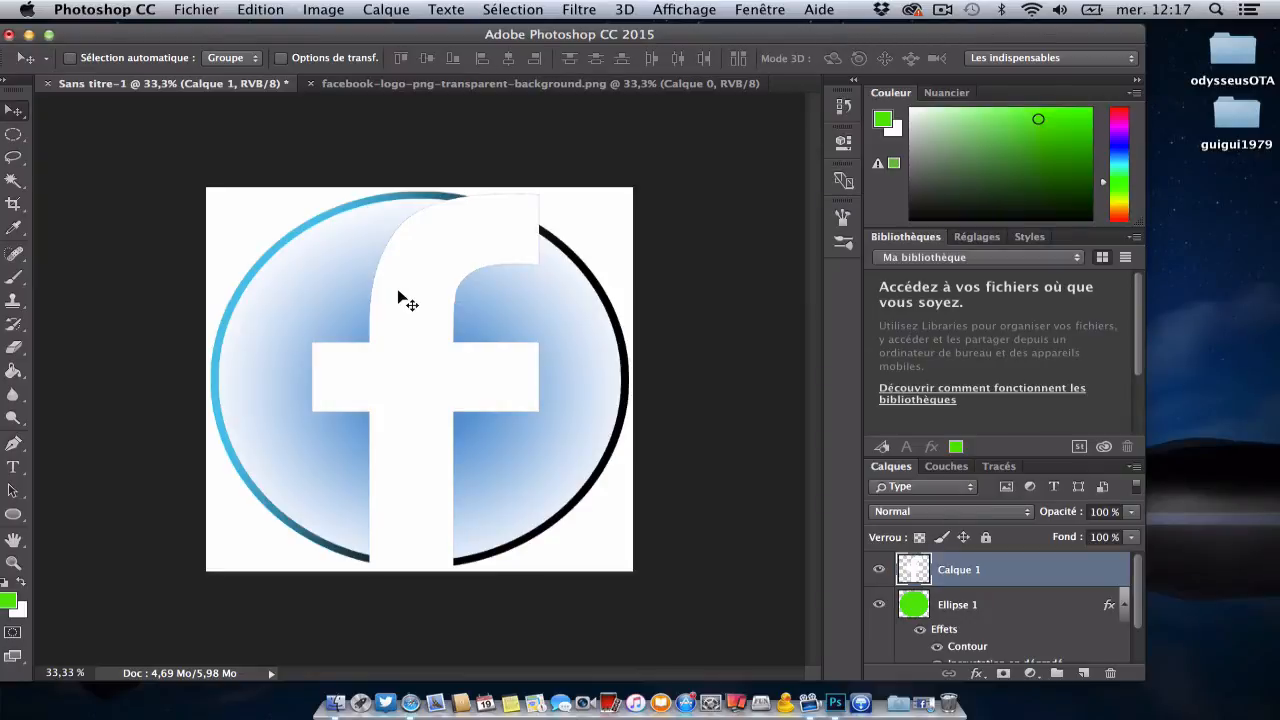
# Step: Try scaling the f to about 74% width and 67% height, cancel the transformation, and delete the f's layer
pyautogui.press('super+t')
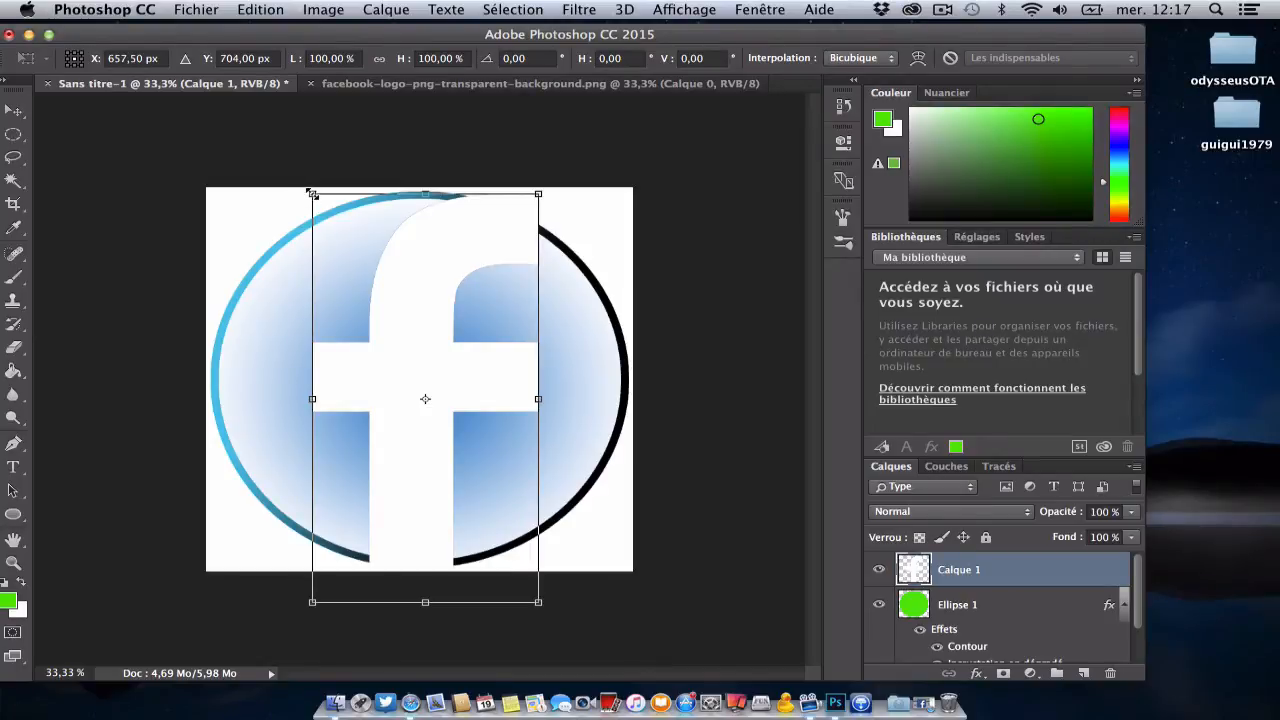
pyautogui.moveTo(311, 193); pyautogui.dragTo(377, 341)
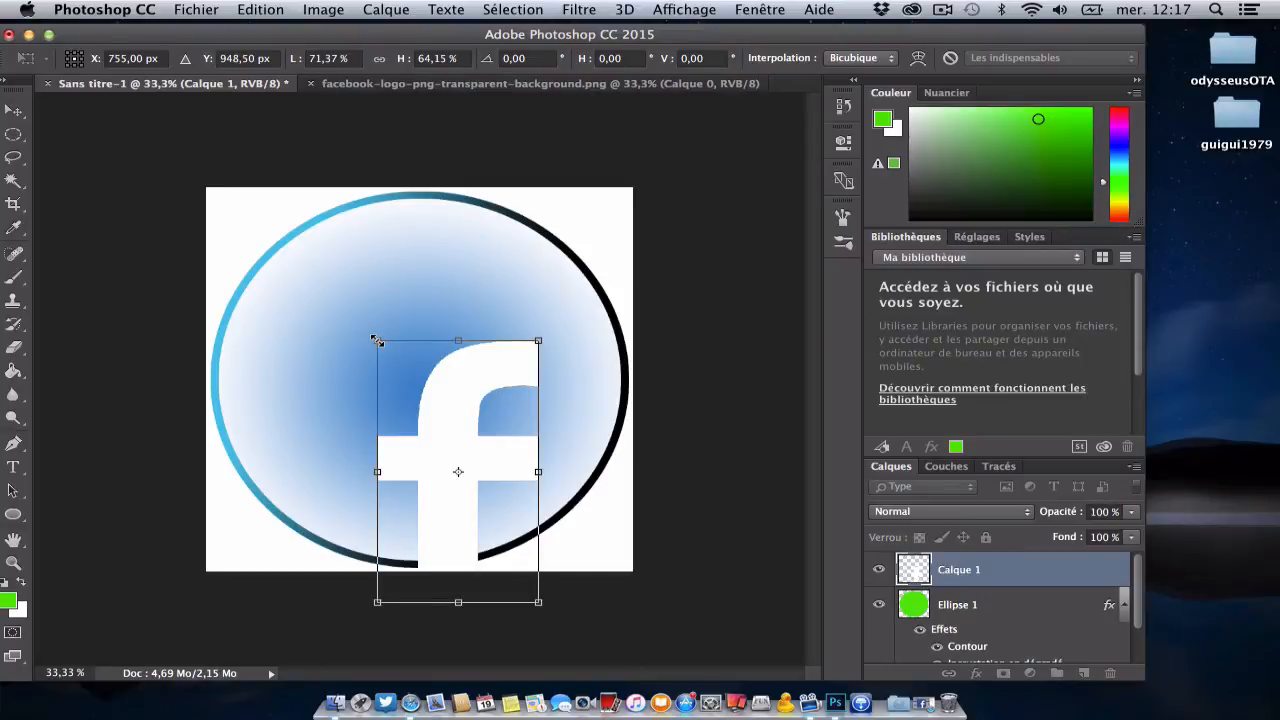
pyautogui.moveTo(377, 341)
pyautogui.mouseDown()
pyautogui.moveTo(388, 352)
pyautogui.moveTo(373, 326)
pyautogui.mouseUp()
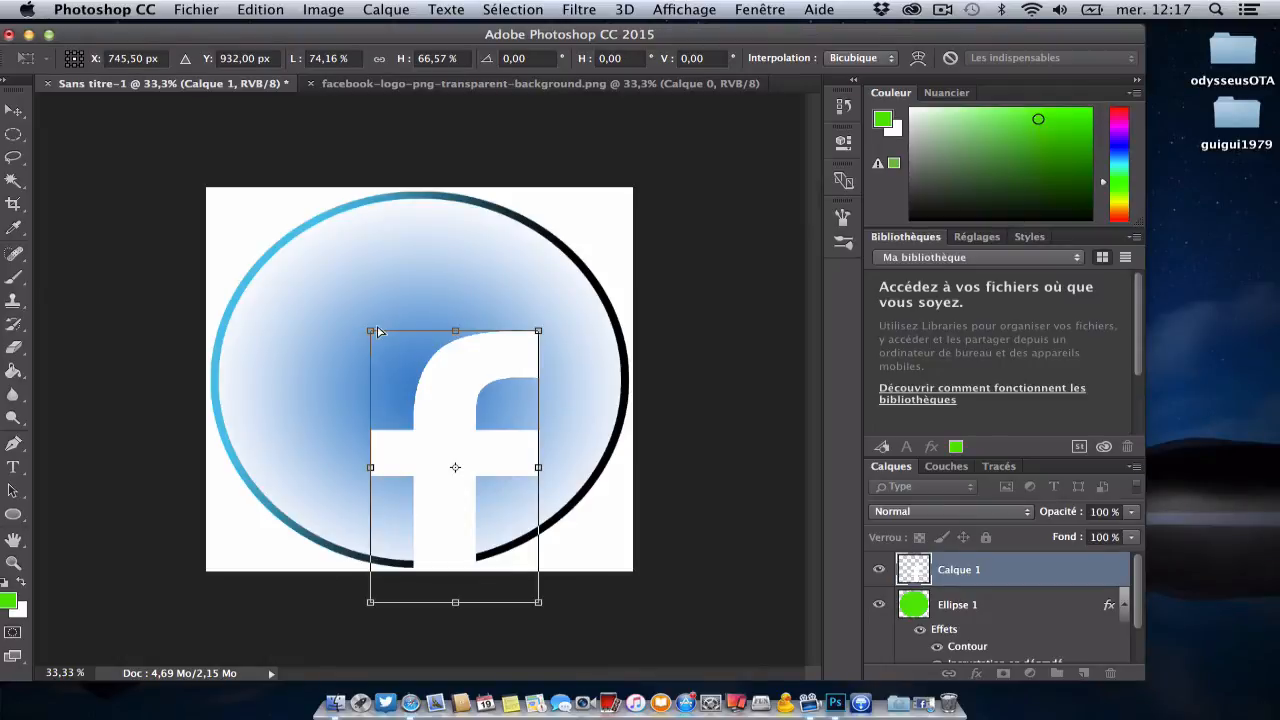
pyautogui.click(954, 60)
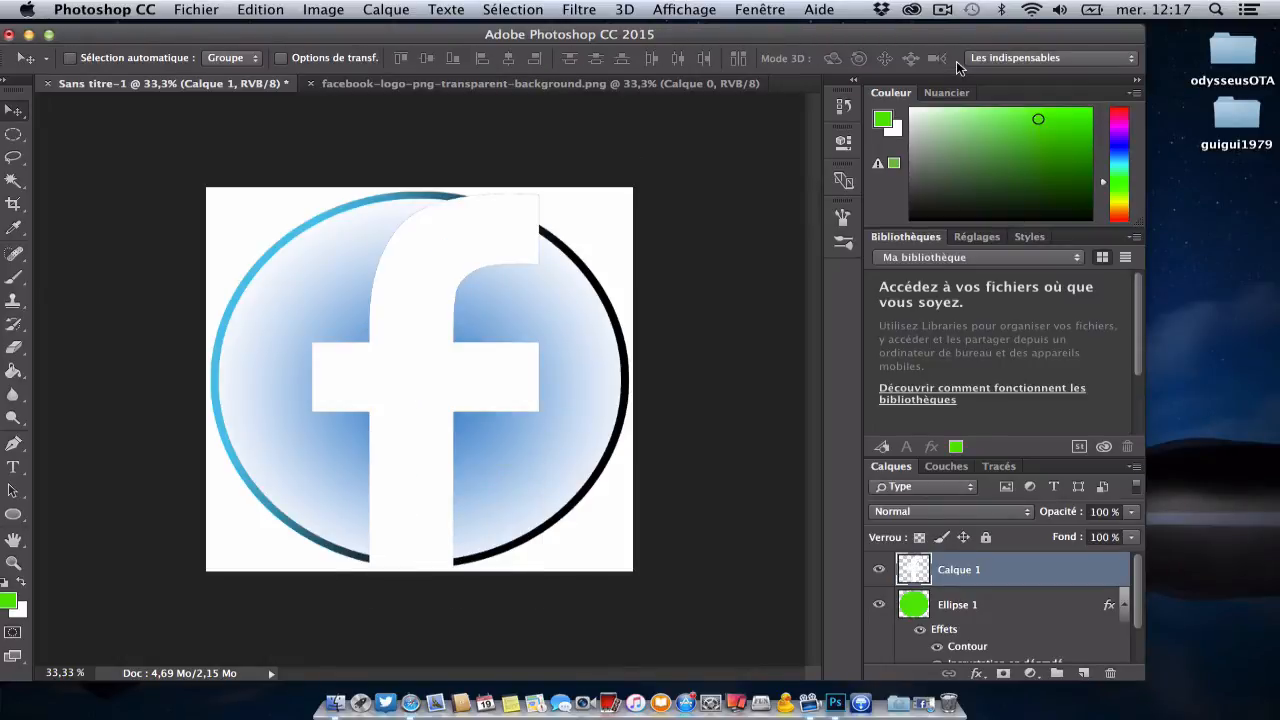
pyautogui.press('BackSpace')
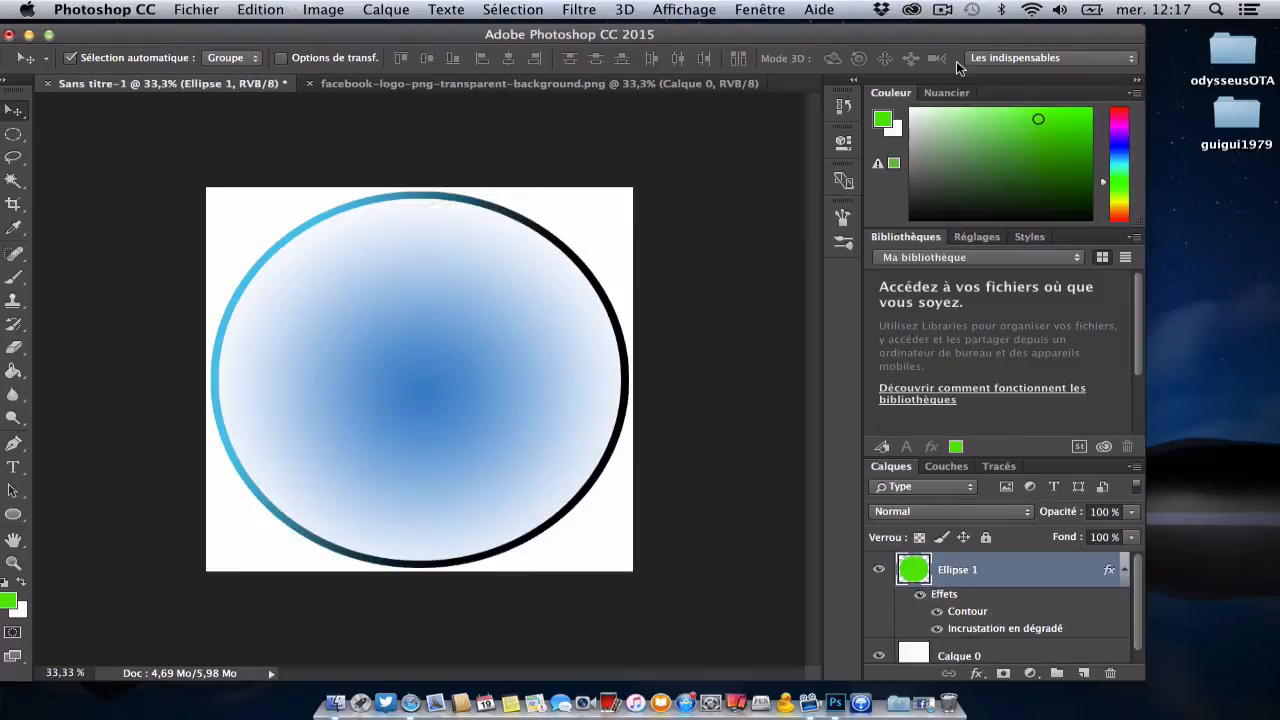
# Step: Place the selected white f from the Facebook logo PNG over the circle in Sans titre-1 again
pyautogui.click(535, 84)
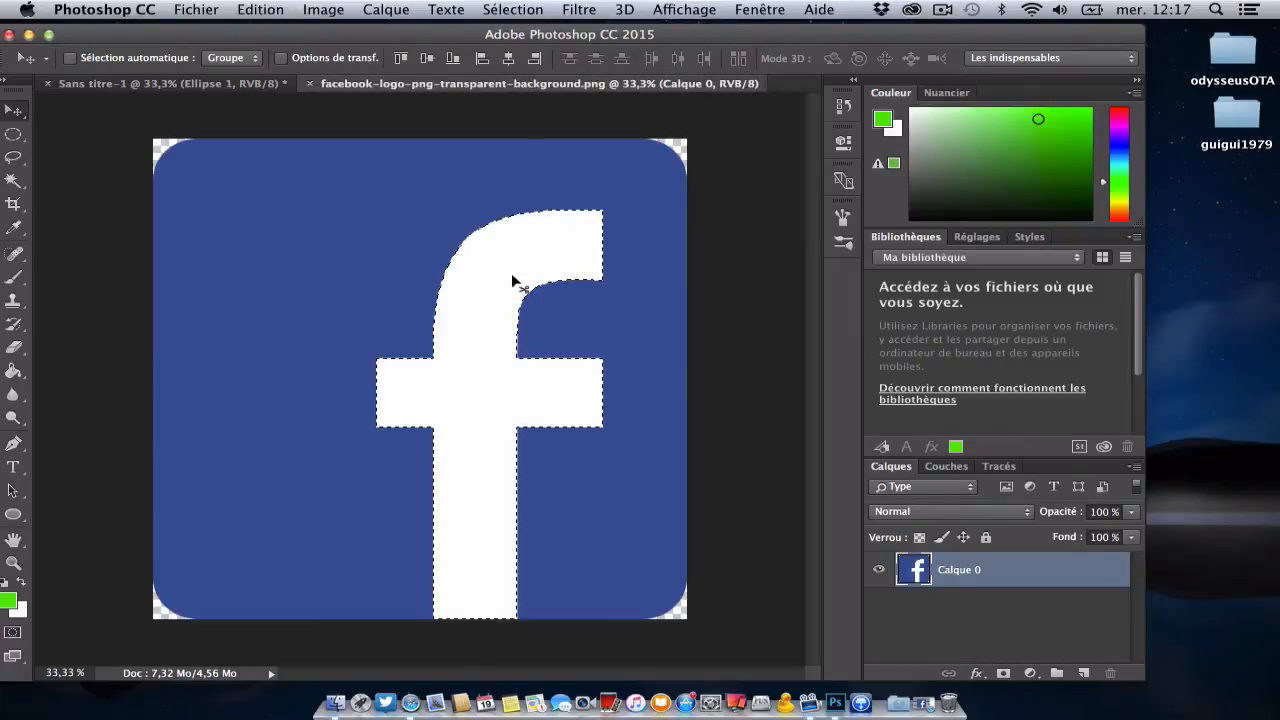
pyautogui.moveTo(514, 277); pyautogui.dragTo(422, 248)
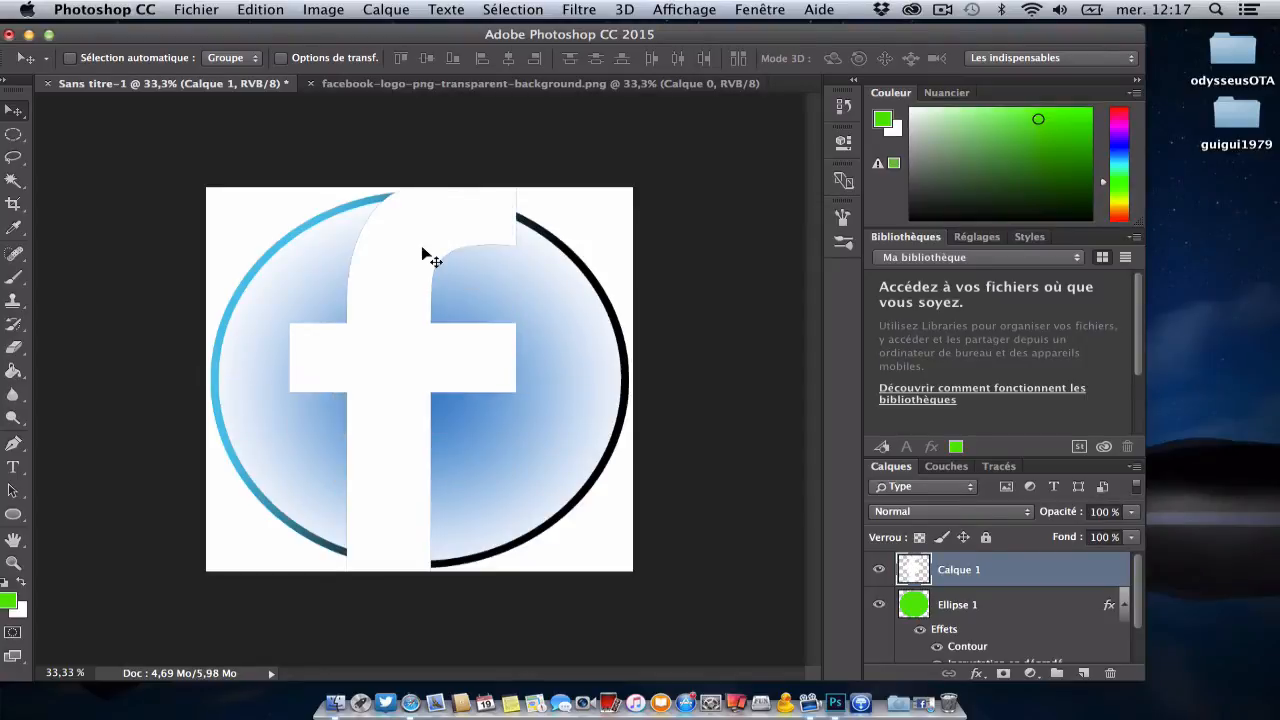
# Step: Scale the f proportionally to about 55.65% and centre it on the circle, applying the transformation
pyautogui.press('super+t')
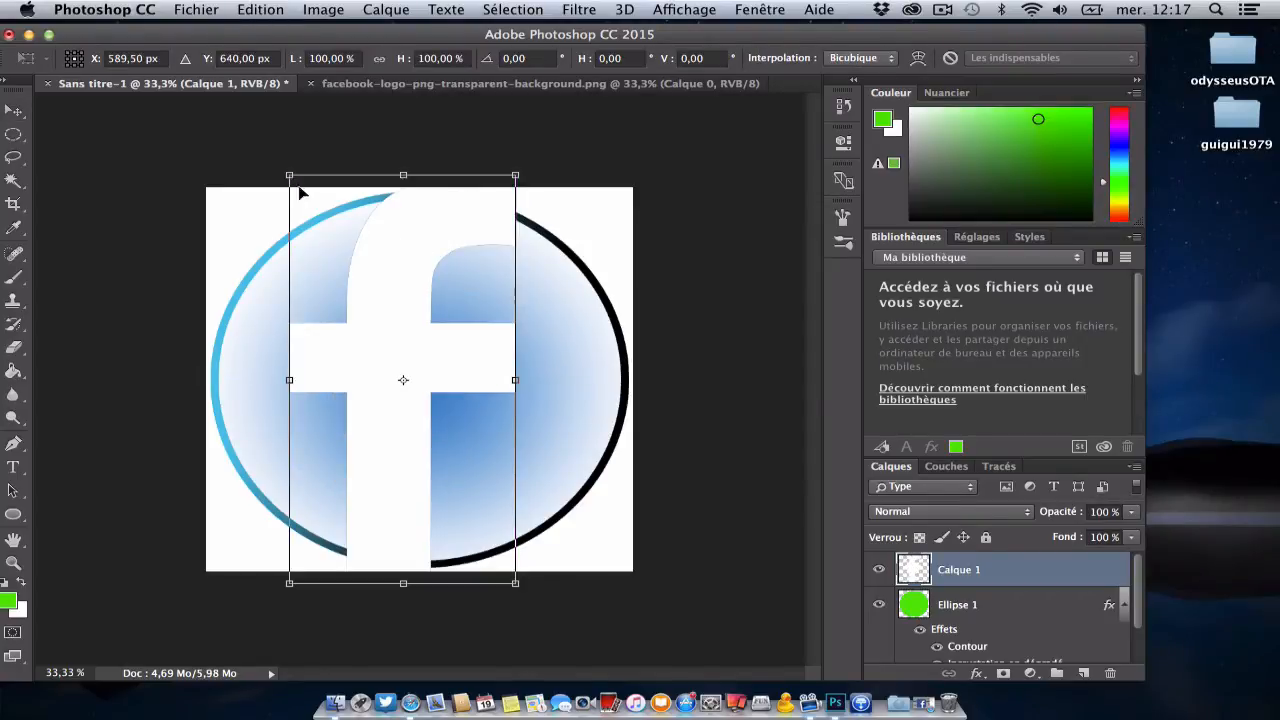
pyautogui.moveTo(286, 172); pyautogui.dragTo(395, 350)
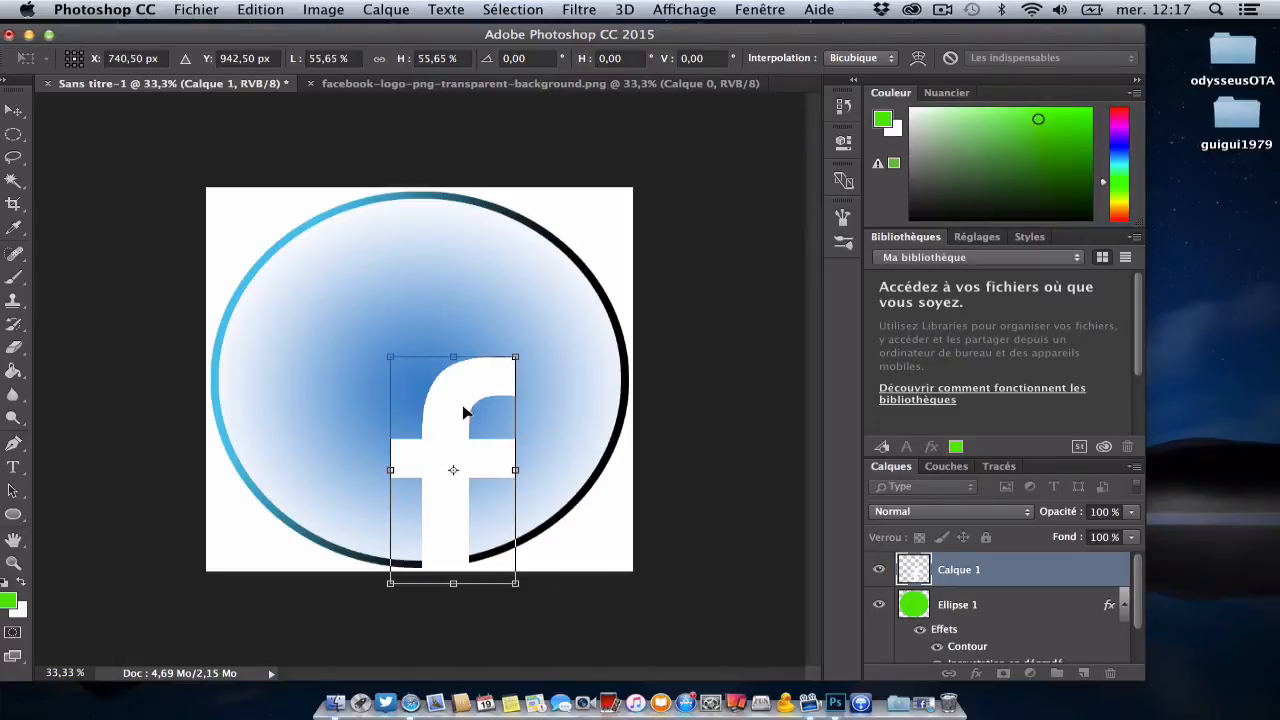
pyautogui.moveTo(466, 414); pyautogui.dragTo(466, 372)
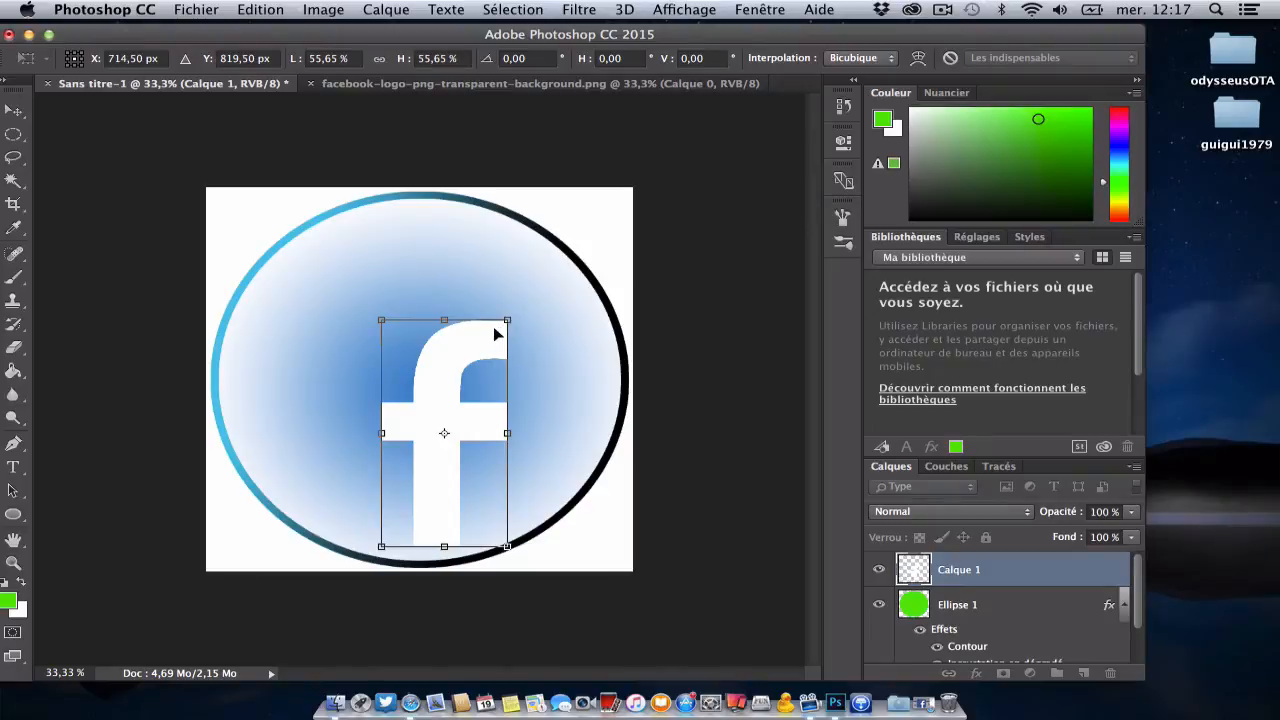
pyautogui.moveTo(494, 327); pyautogui.dragTo(476, 283)
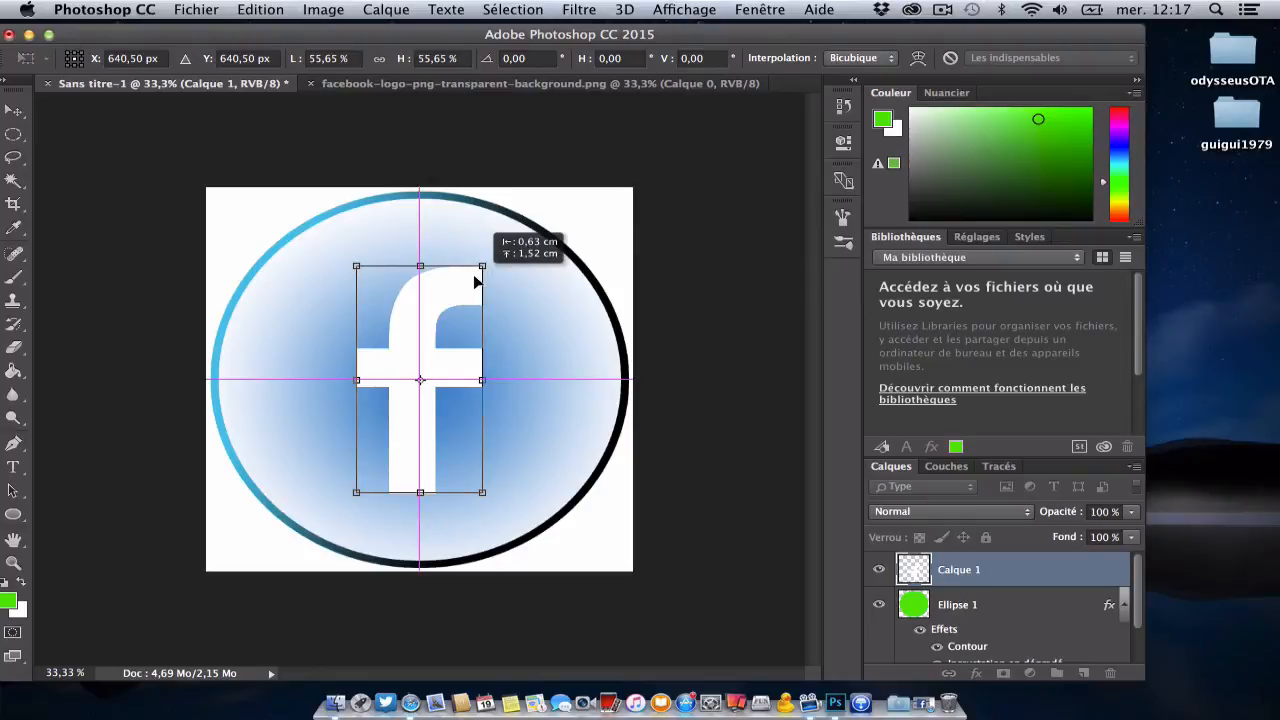
pyautogui.moveTo(475, 278); pyautogui.dragTo(475, 278)
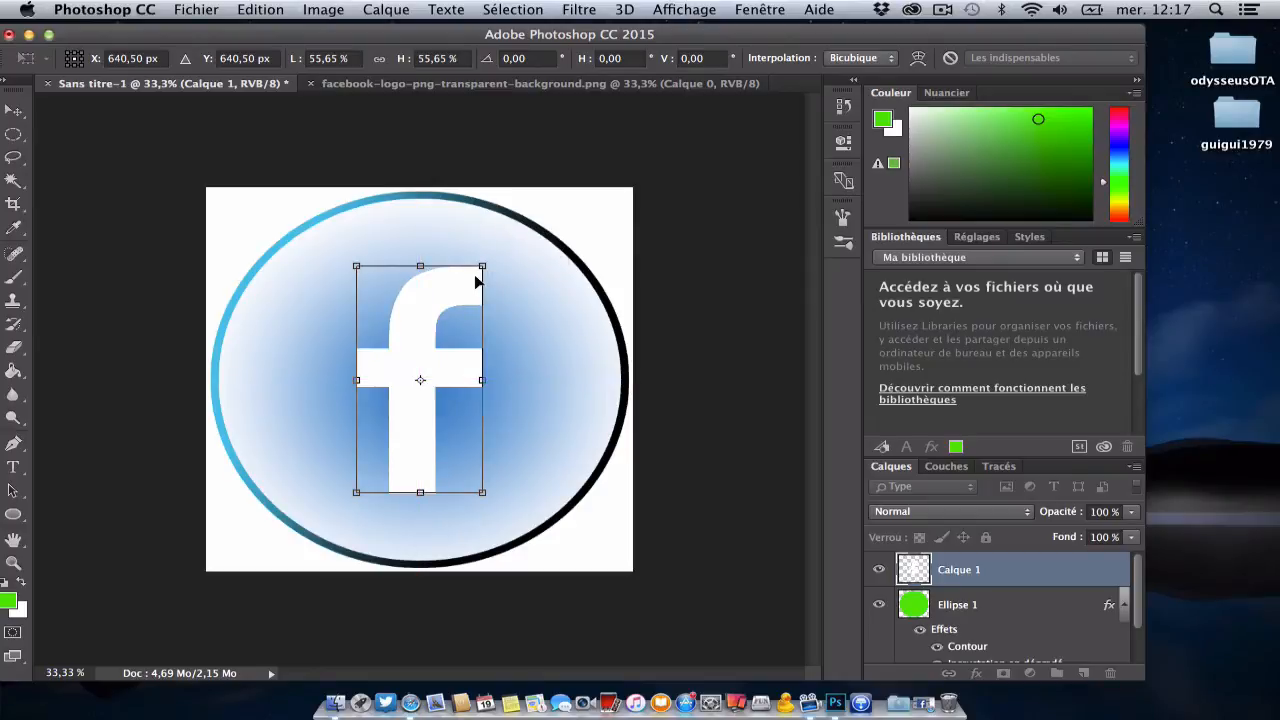
pyautogui.press('Return')
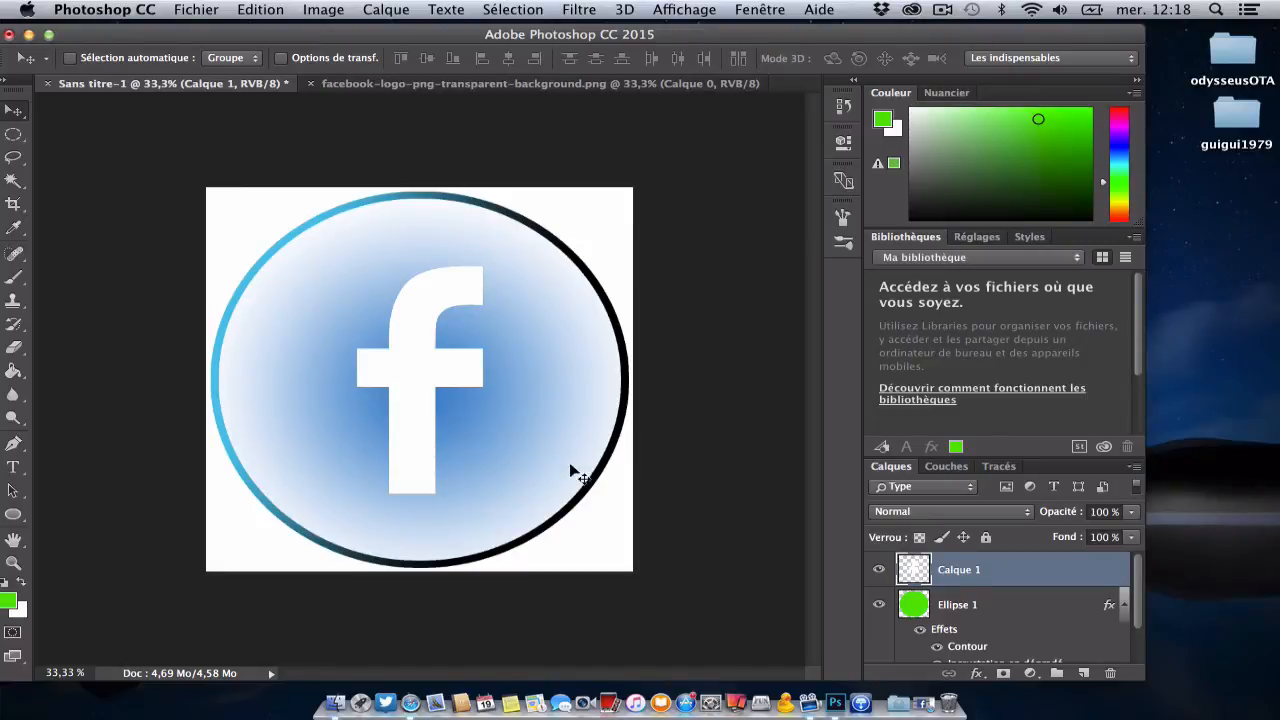
# Step: Sample the blue background of the Facebook logo PNG as foreground colour with the Eyedropper (Pipette) and return to Sans titre-1
pyautogui.click(473, 86)
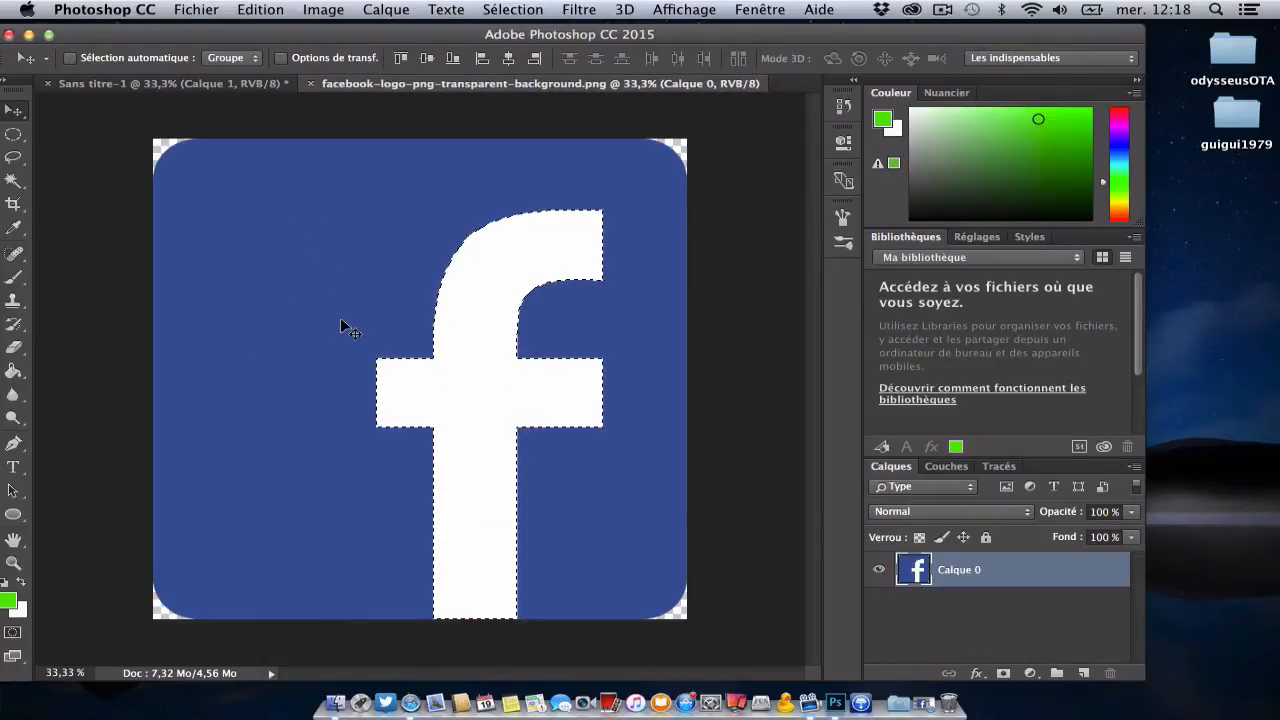
pyautogui.click(19, 230)
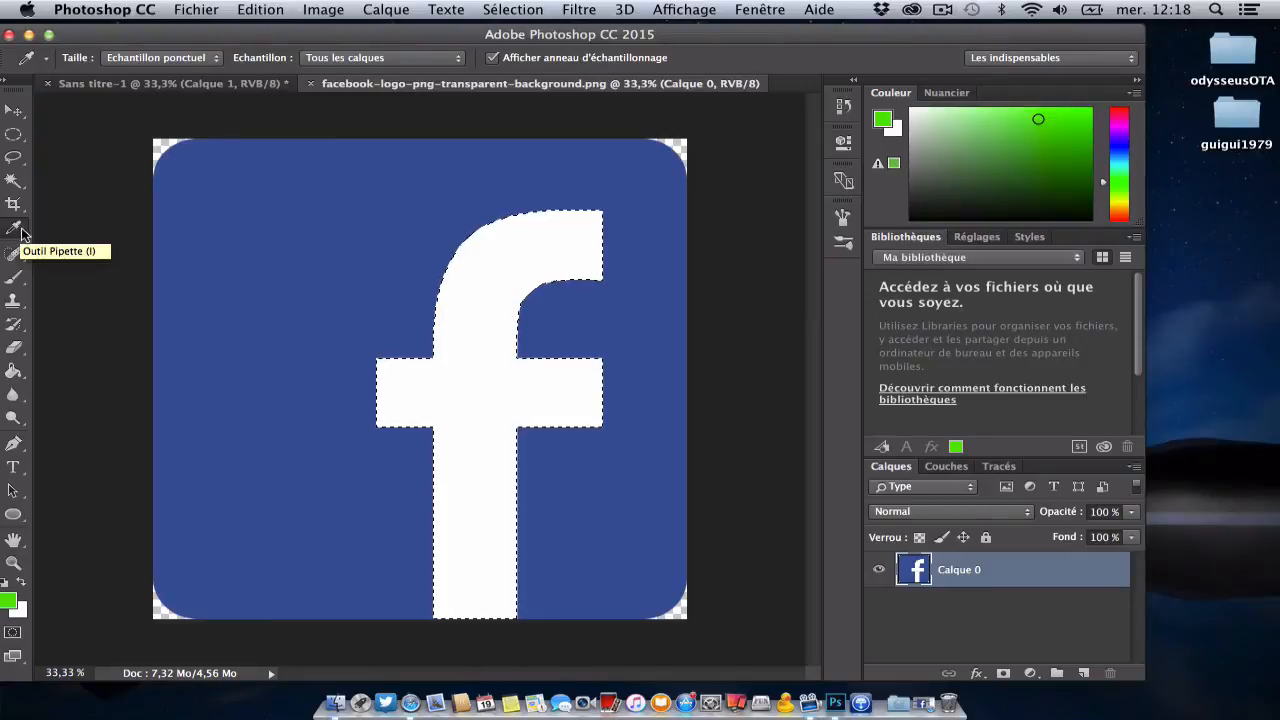
pyautogui.click(250, 297)
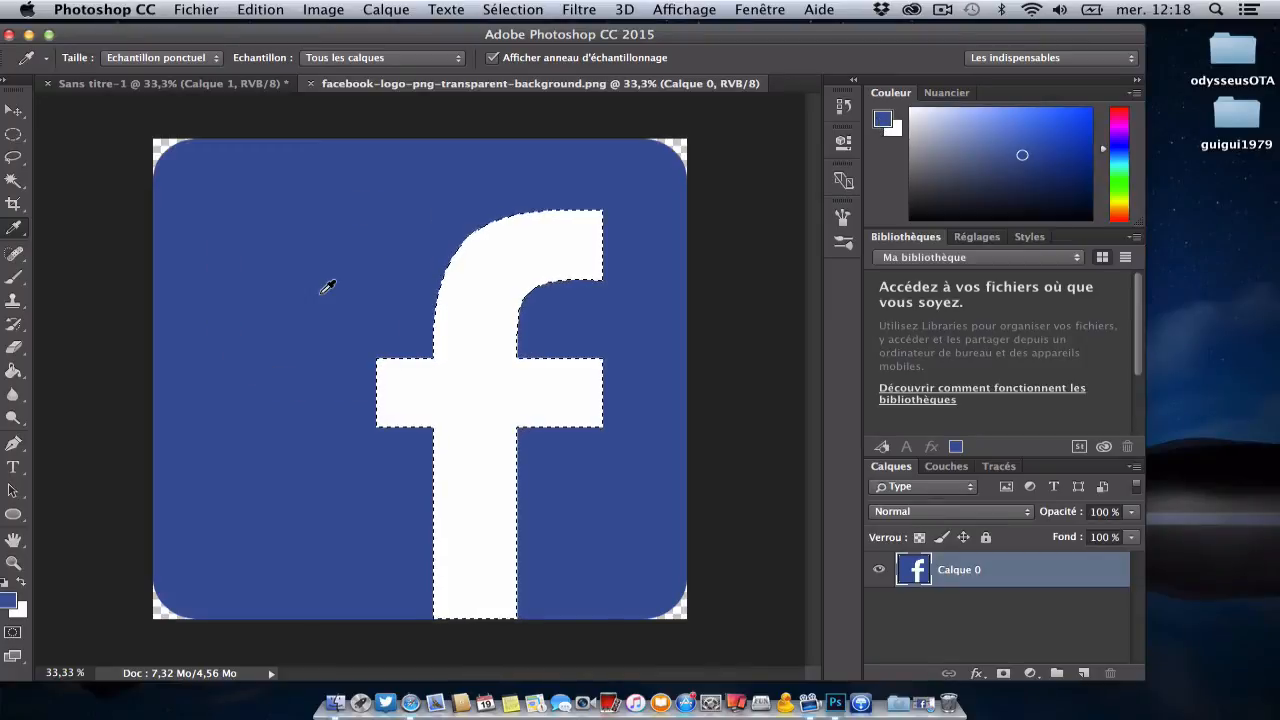
pyautogui.click(218, 90)
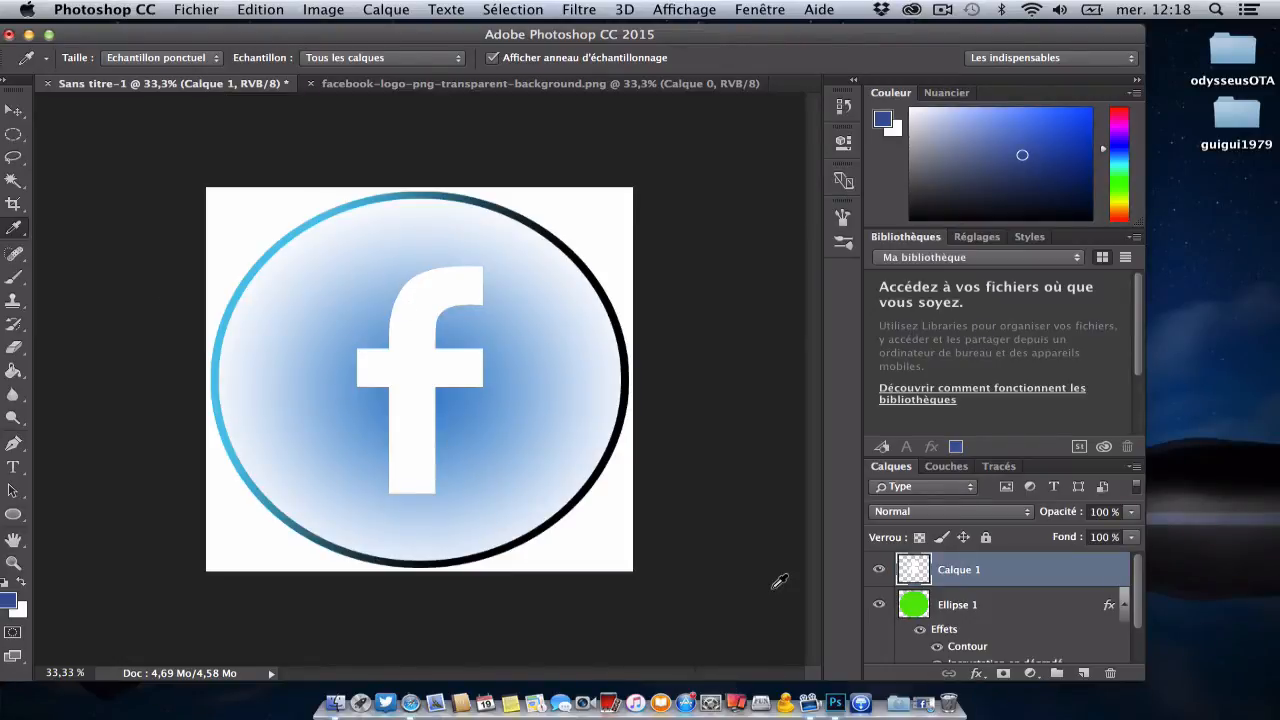
# Step: Open the layer style of the f's layer, Calque 1, and enable its gradient overlay (Incrustation en dégradé)
pyautogui.rightClick(1000, 579)
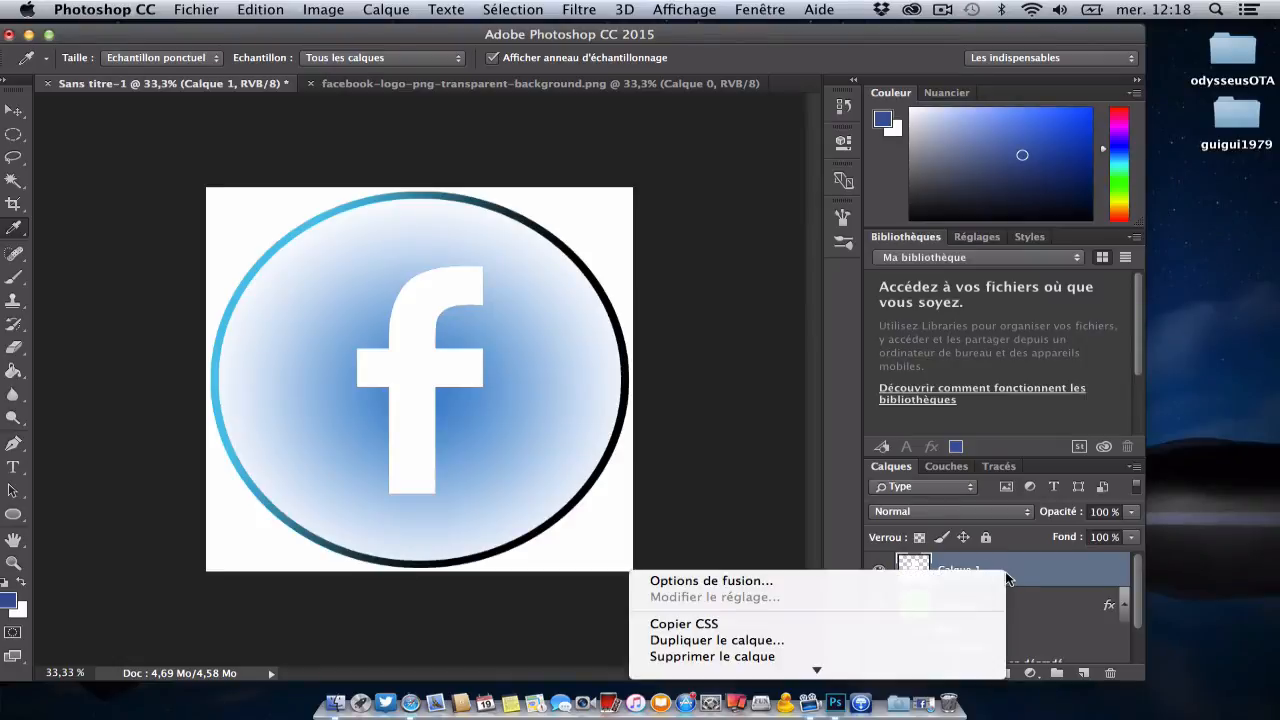
pyautogui.click(972, 580)
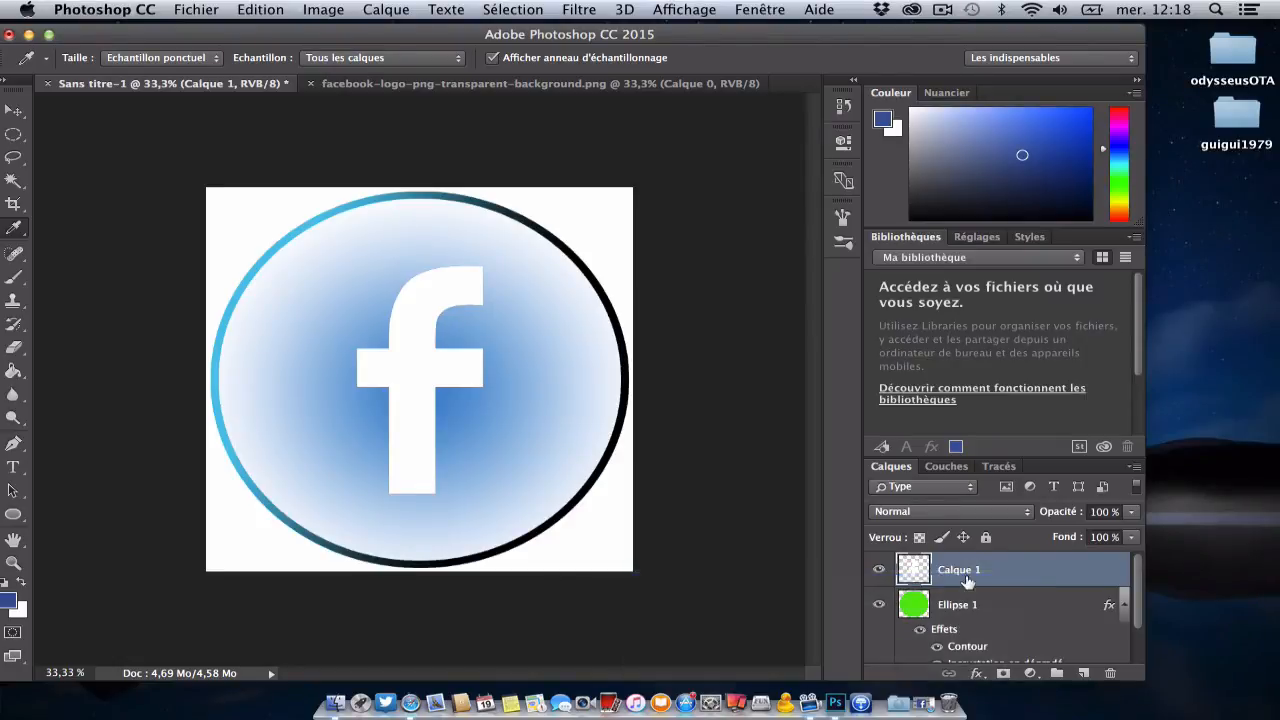
pyautogui.moveTo(475, 92); pyautogui.dragTo(911, 101)
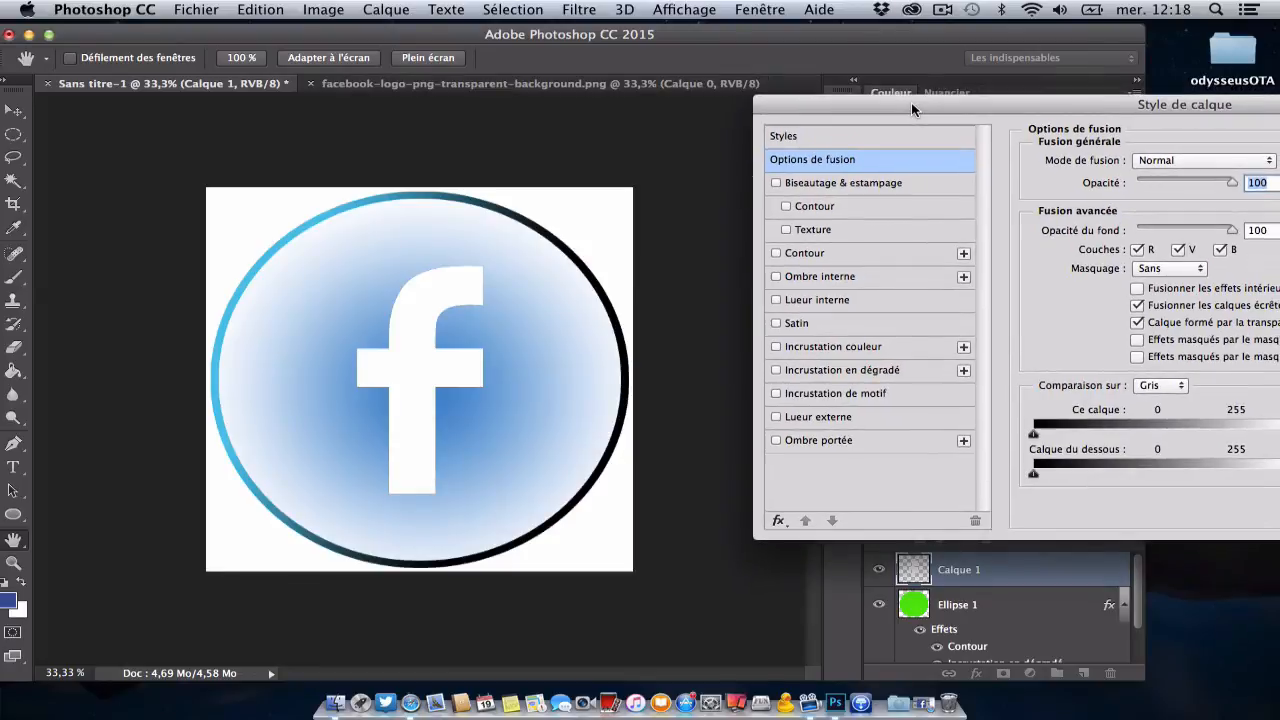
pyautogui.click(822, 373)
pyautogui.moveTo(895, 104); pyautogui.dragTo(790, 104)
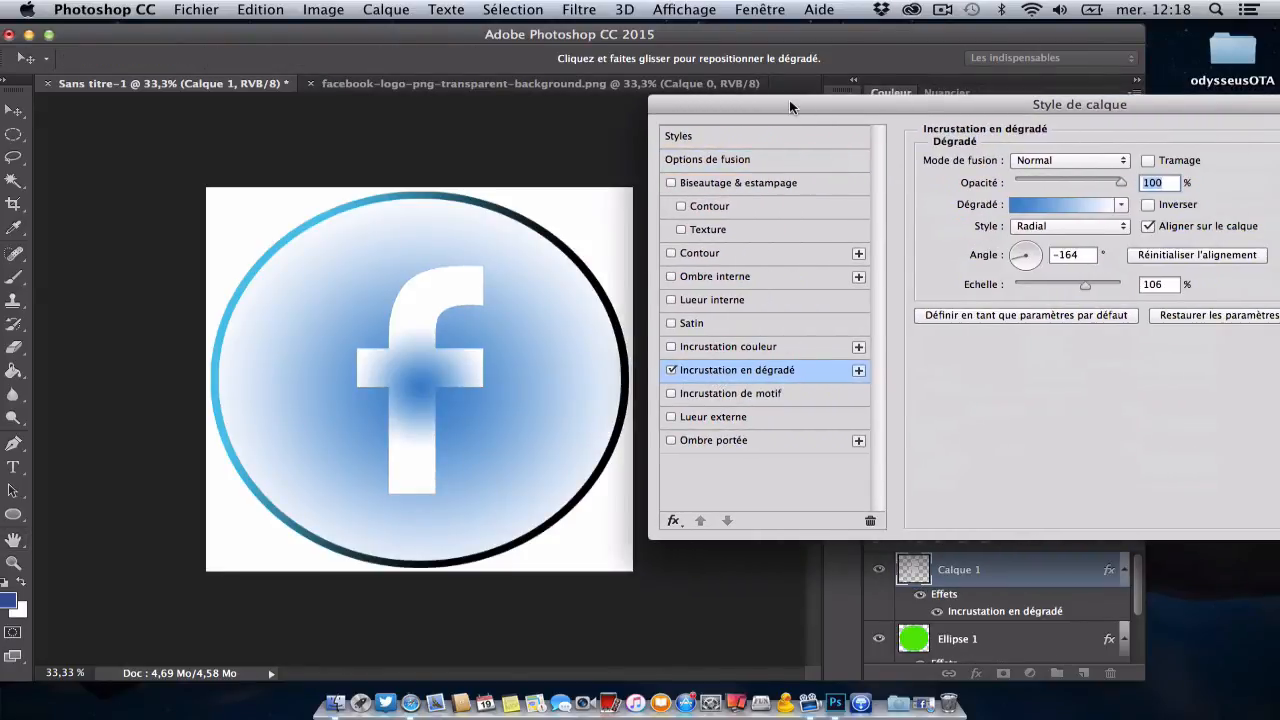
# Step: Set the start colour stop of the f's overlay gradient to the sampled Facebook blue, 3a5897
pyautogui.click(1079, 204)
pyautogui.click(1079, 204)
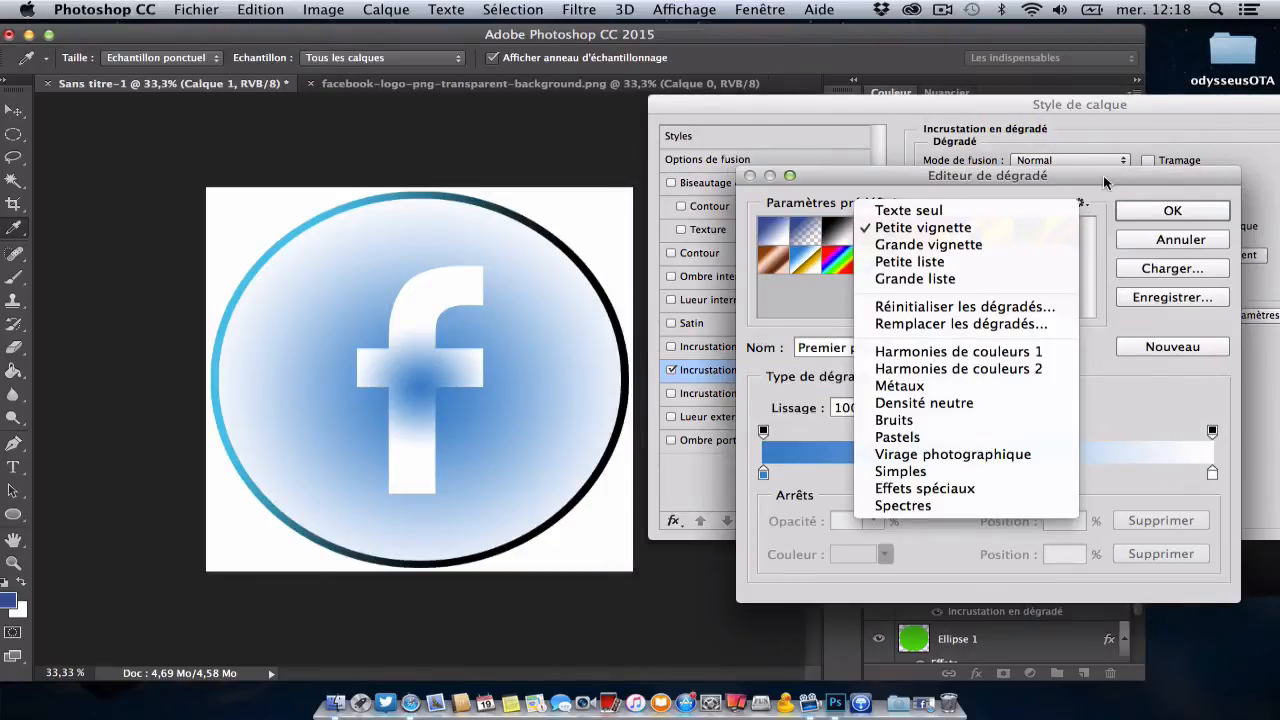
pyautogui.click(1108, 184)
pyautogui.doubleClick(763, 476)
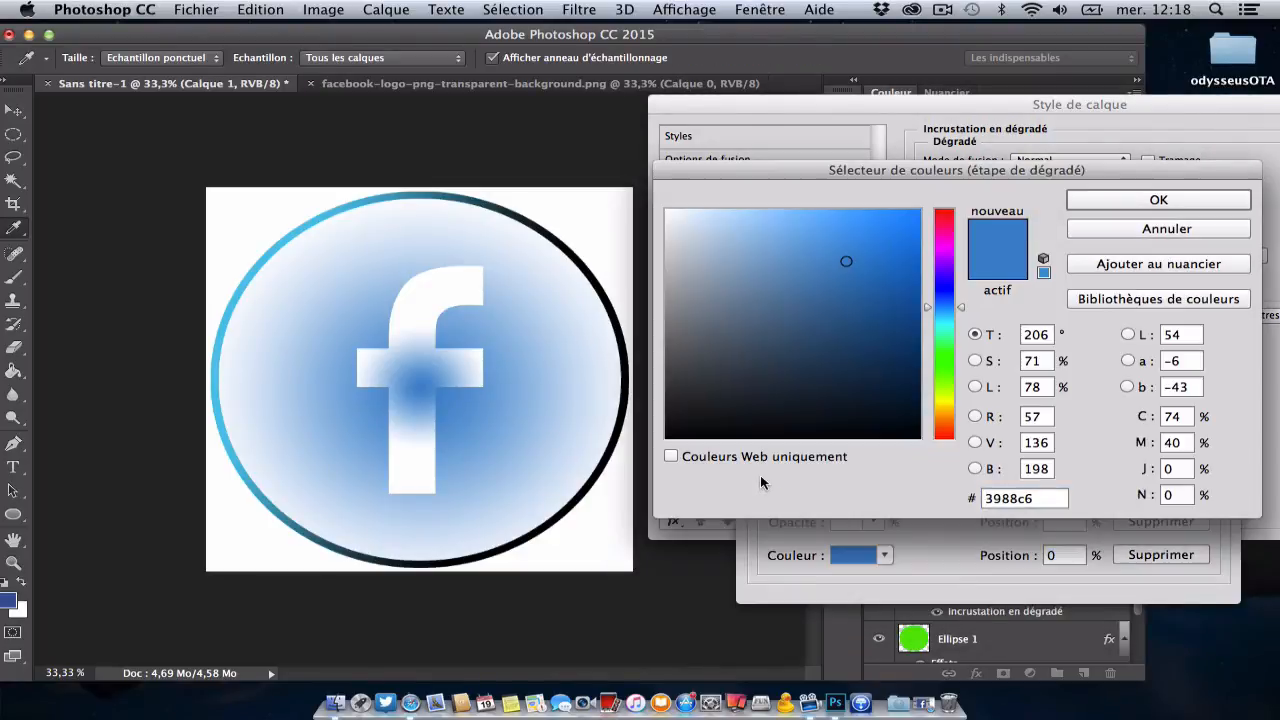
pyautogui.click(13, 597)
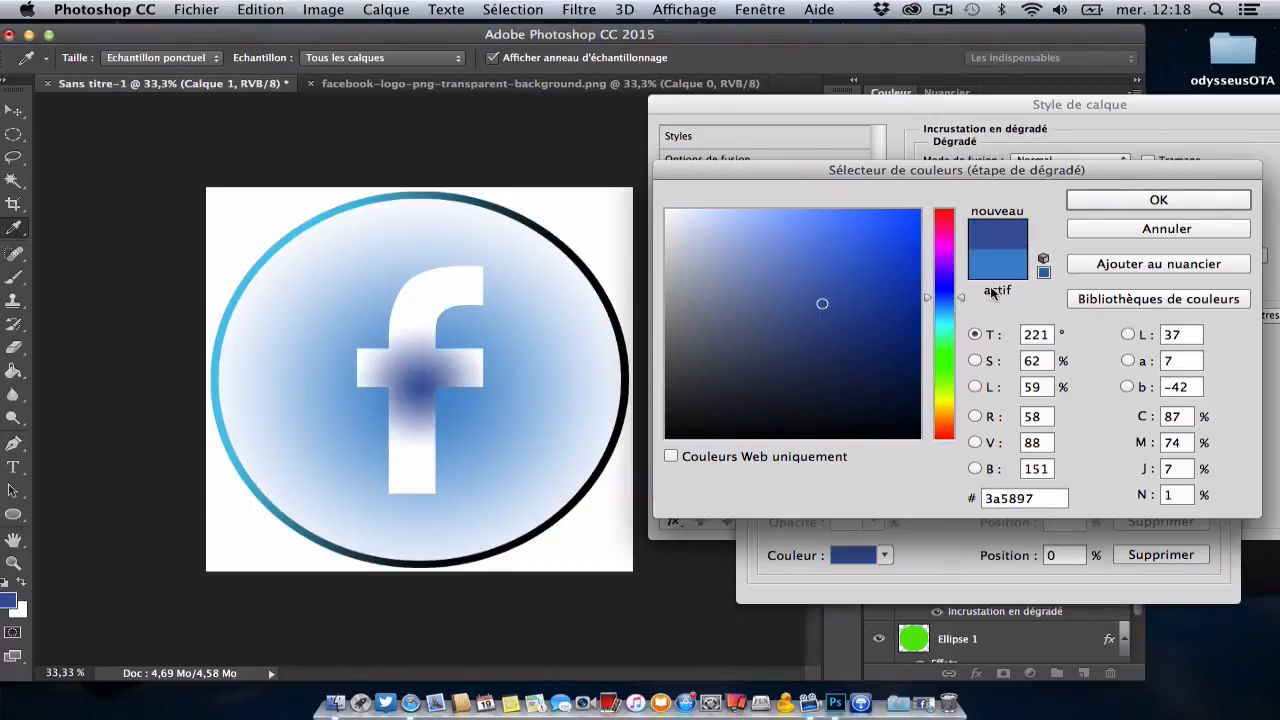
pyautogui.click(1128, 204)
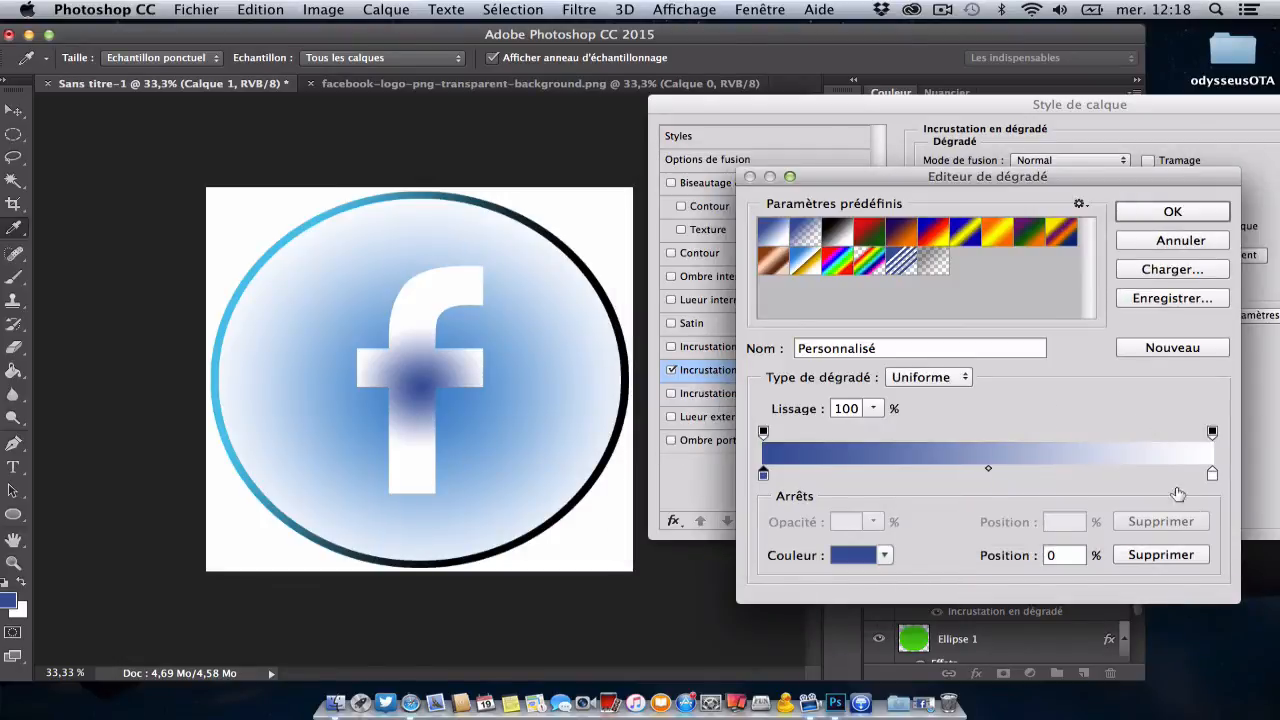
# Step: Set the end colour stop of the f's overlay gradient to light cyan bff2fa and accept the gradient
pyautogui.click(1213, 476)
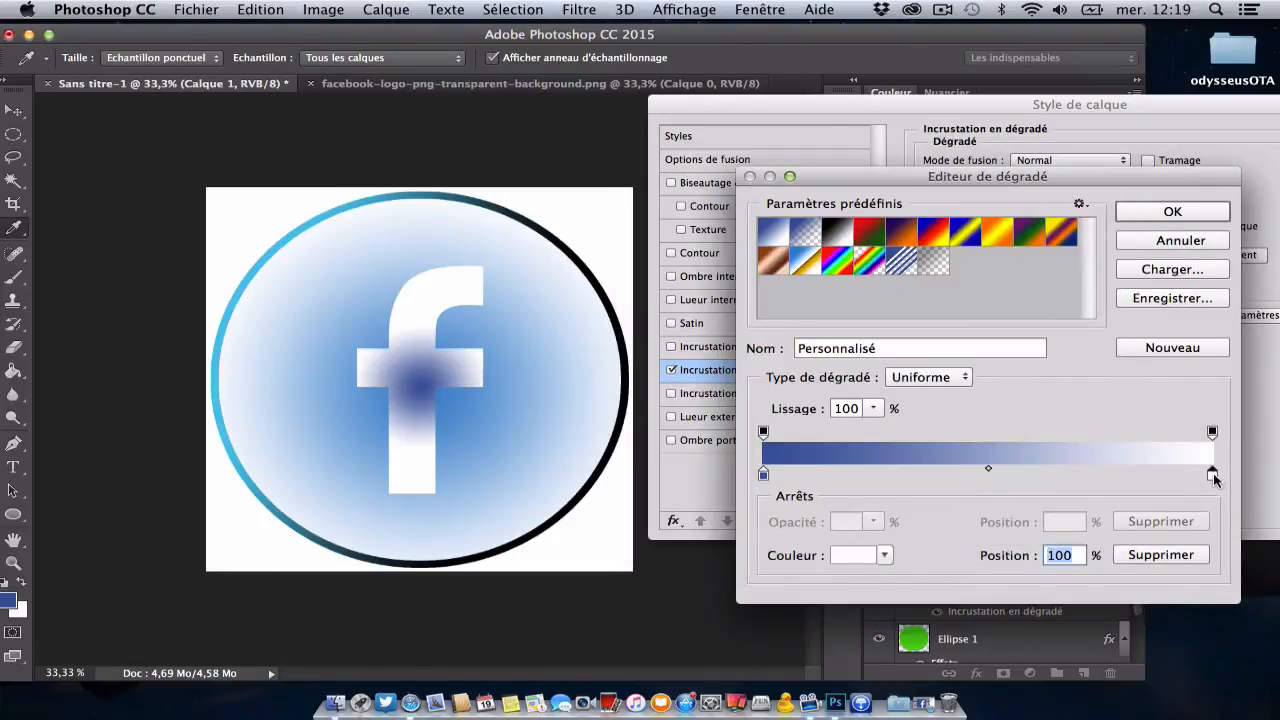
pyautogui.doubleClick(1212, 476)
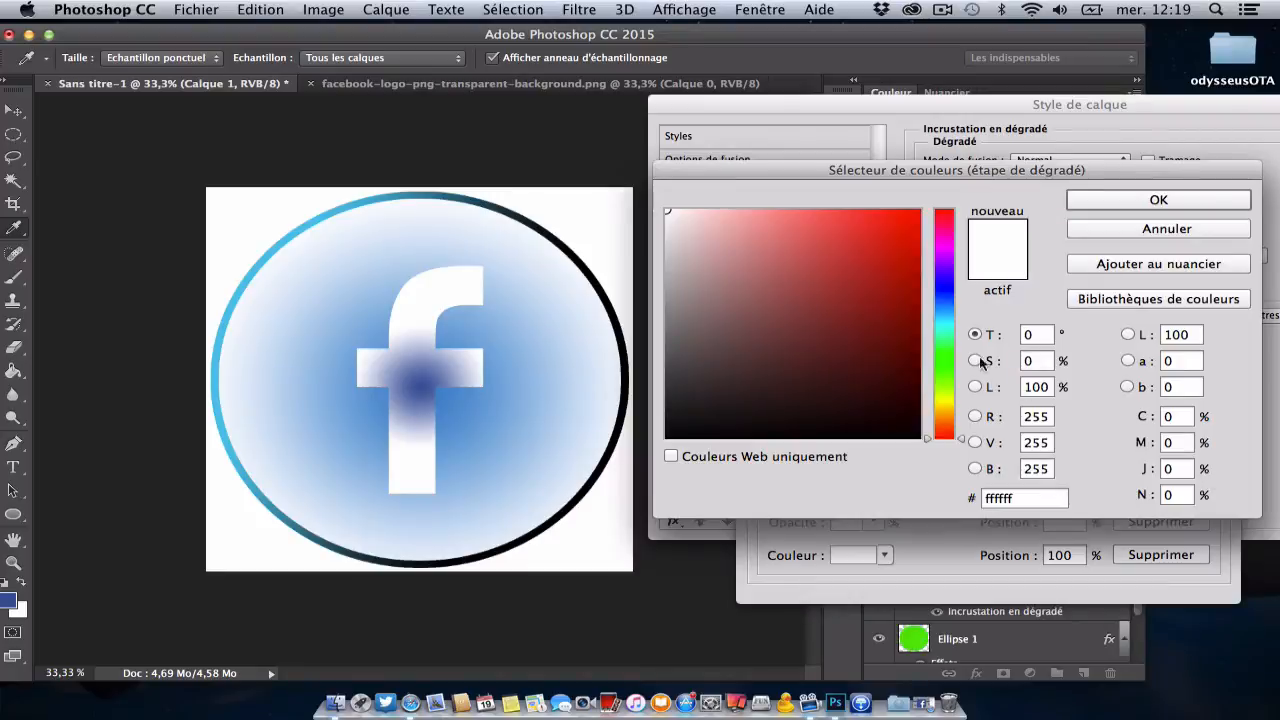
pyautogui.click(948, 306)
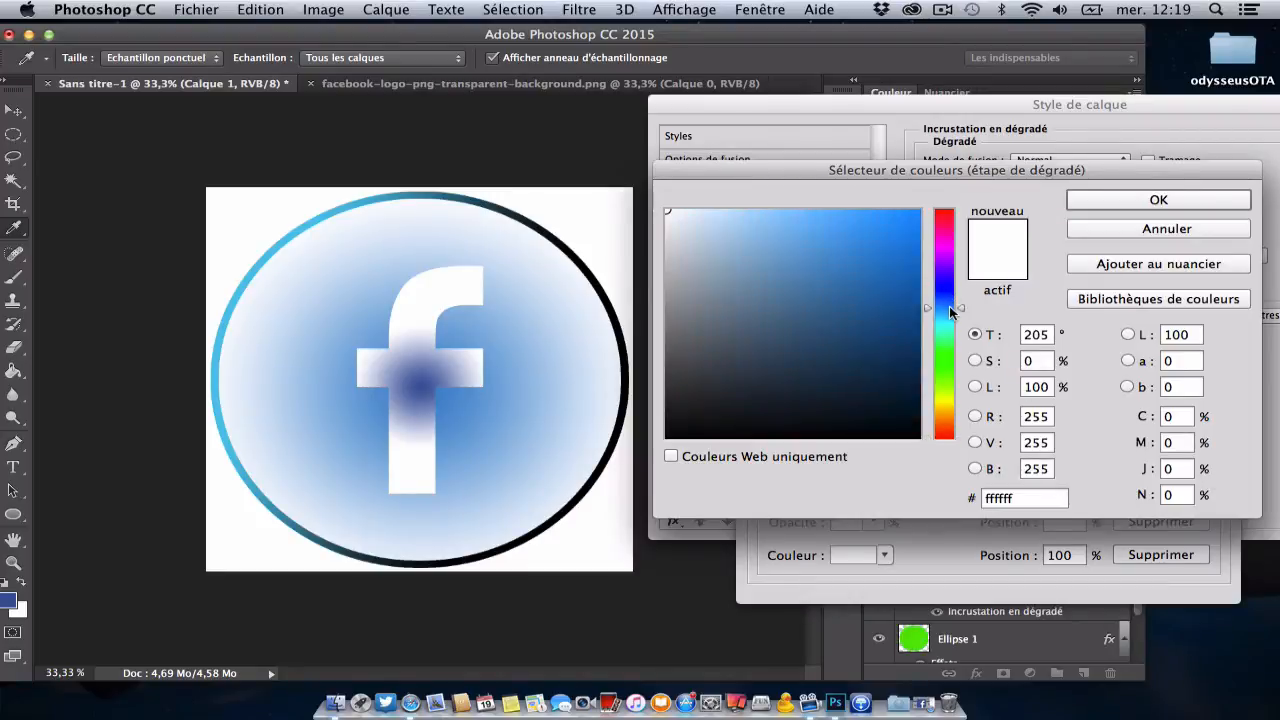
pyautogui.moveTo(947, 309); pyautogui.dragTo(947, 319)
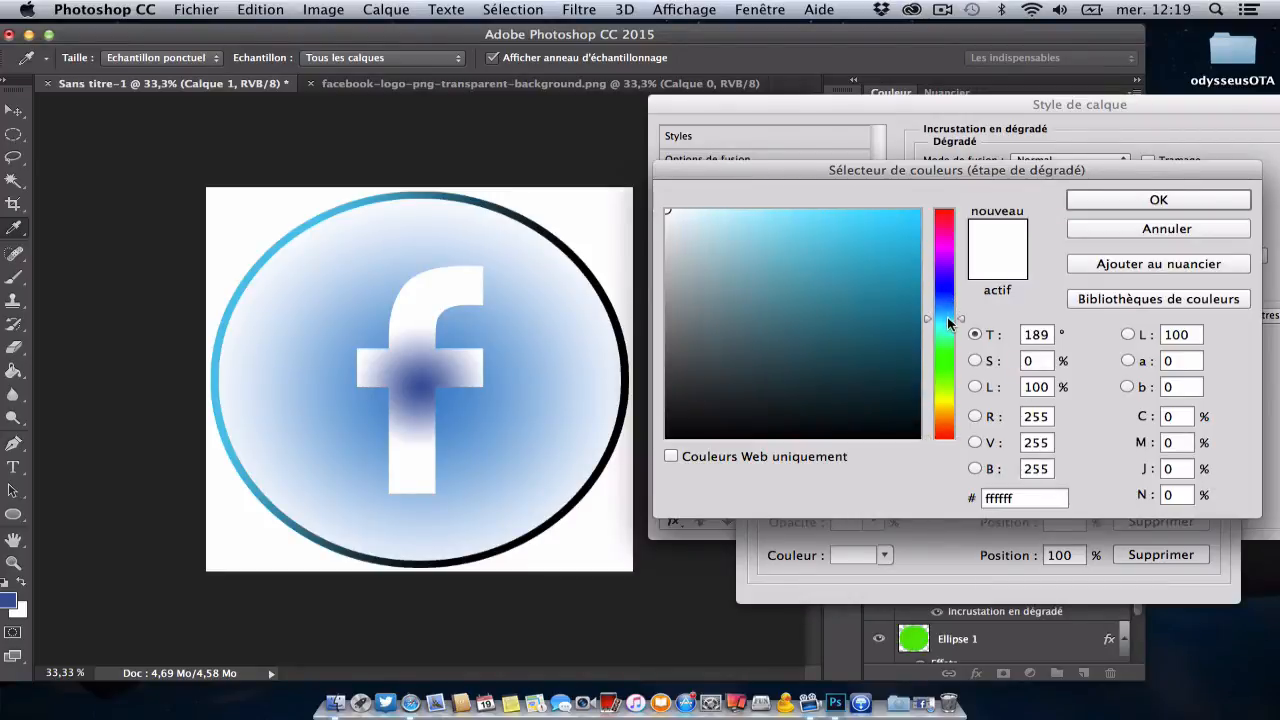
pyautogui.click(725, 214)
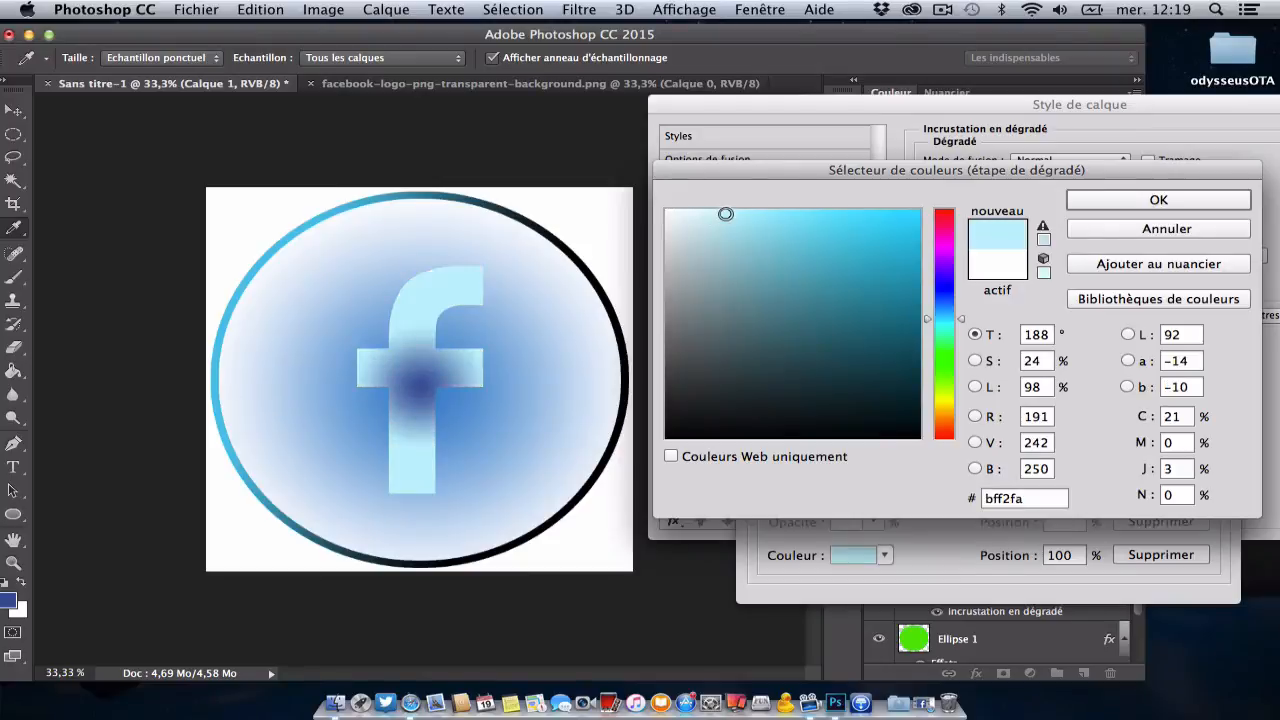
pyautogui.click(1093, 203)
pyautogui.click(1172, 213)
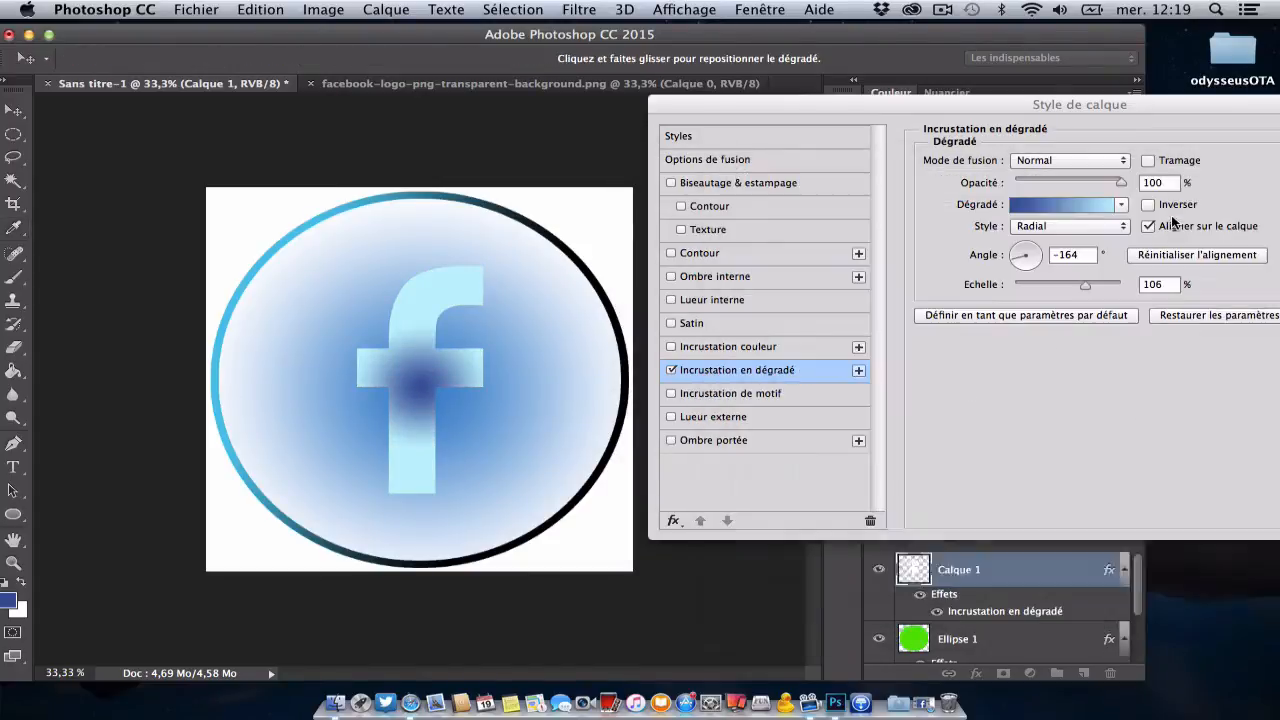
# Step: Make the f's gradient overlay linear (Linéaire) with an angle of 144° and a scale of 94%
pyautogui.click(1070, 225)
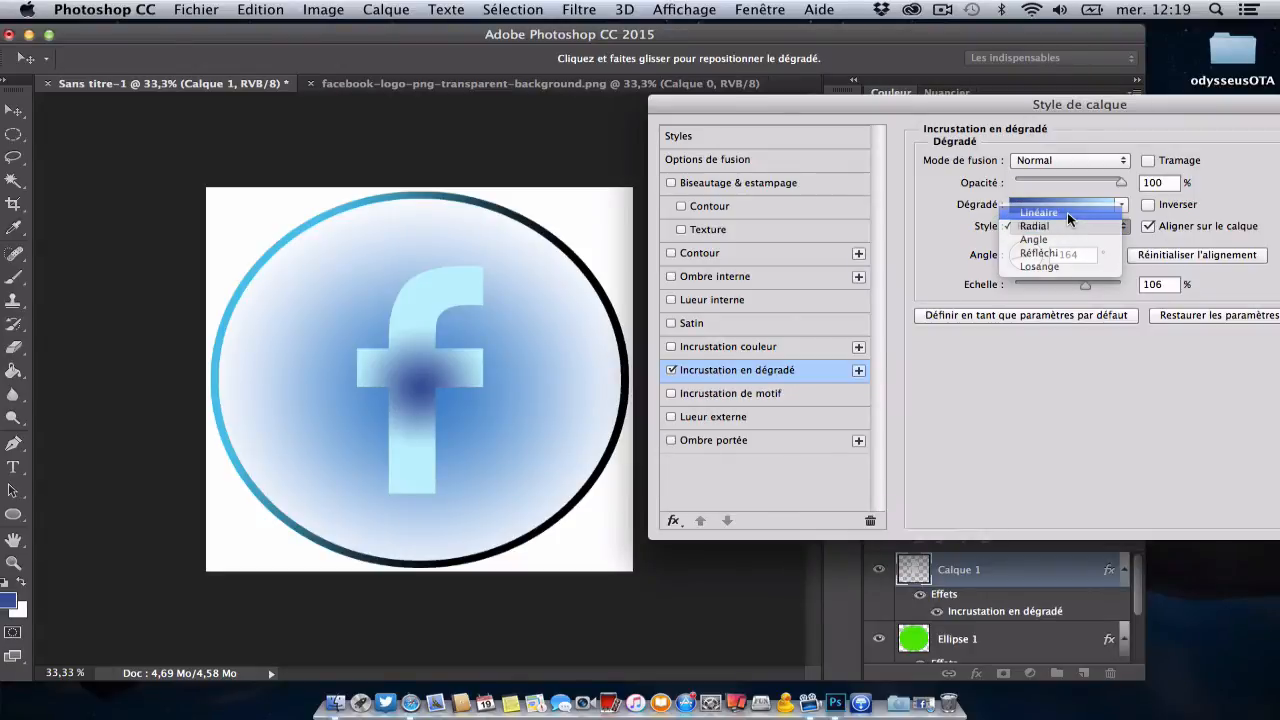
pyautogui.click(1067, 212)
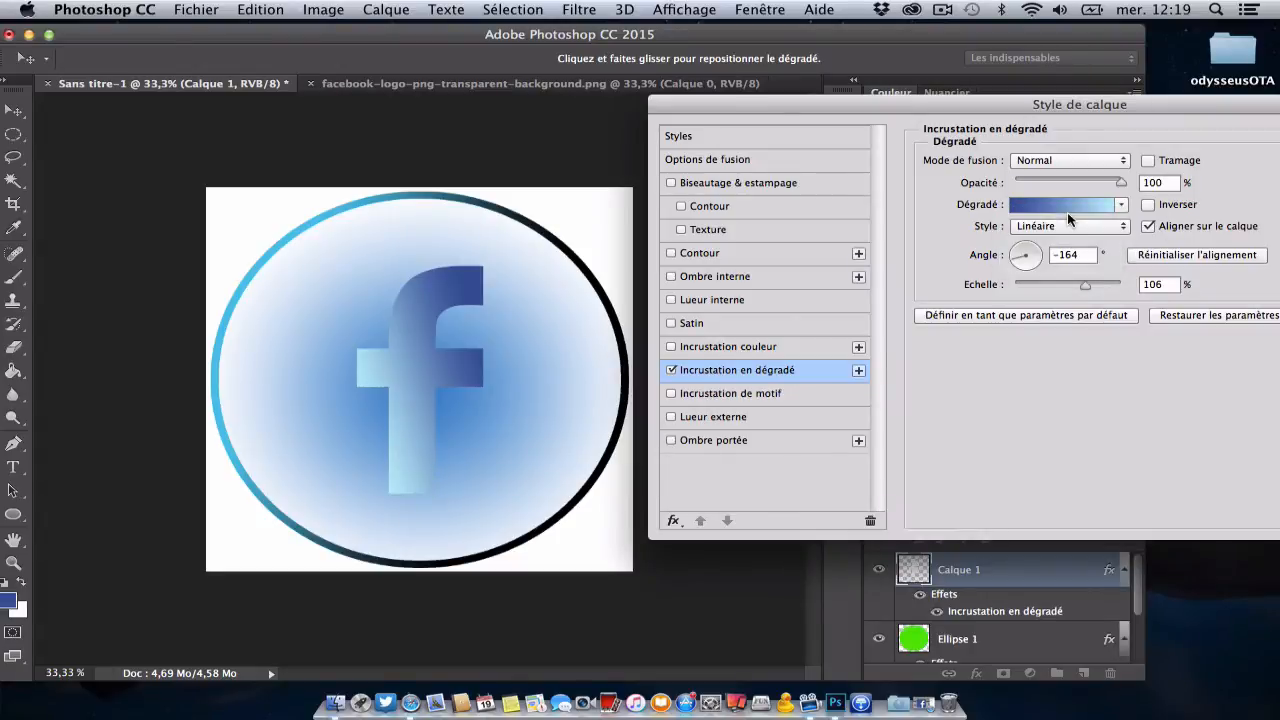
pyautogui.click(1032, 260)
pyautogui.click(1018, 252)
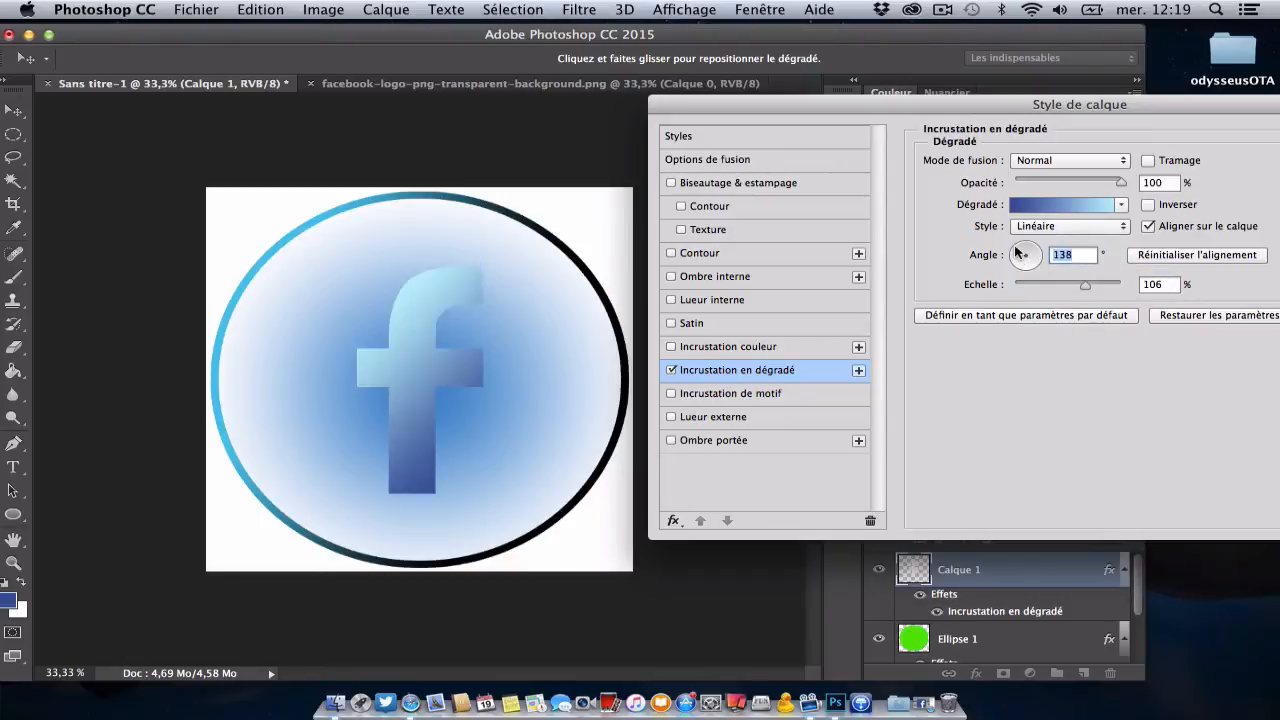
pyautogui.moveTo(1084, 286)
pyautogui.mouseDown()
pyautogui.moveTo(1021, 291)
pyautogui.moveTo(1098, 290)
pyautogui.moveTo(1076, 291)
pyautogui.mouseUp()
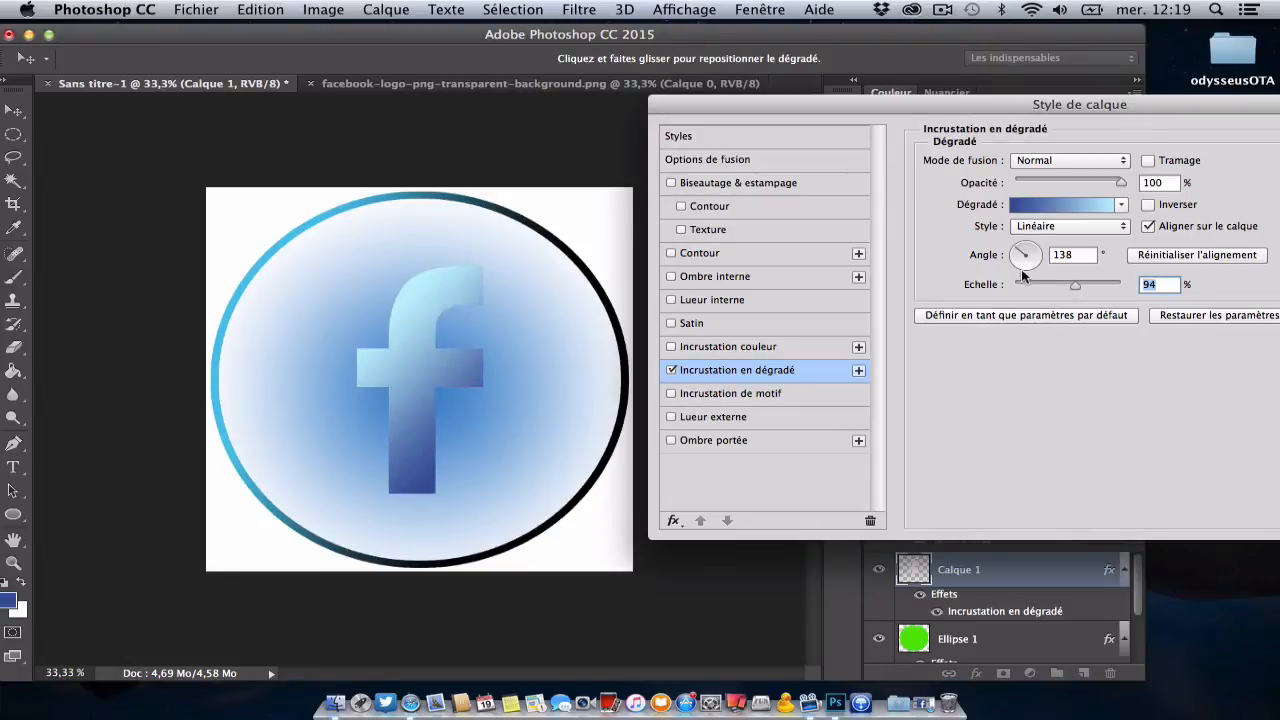
pyautogui.click(1021, 270)
pyautogui.click(1033, 252)
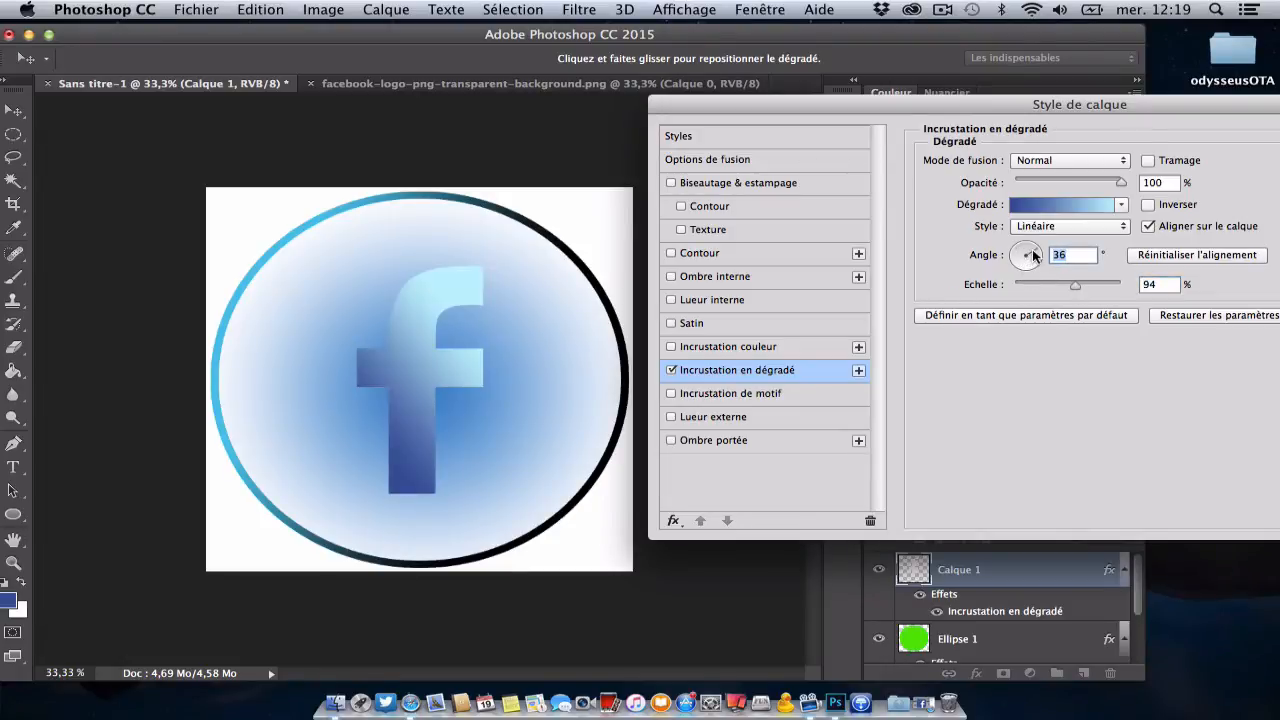
pyautogui.click(1024, 271)
pyautogui.click(1021, 257)
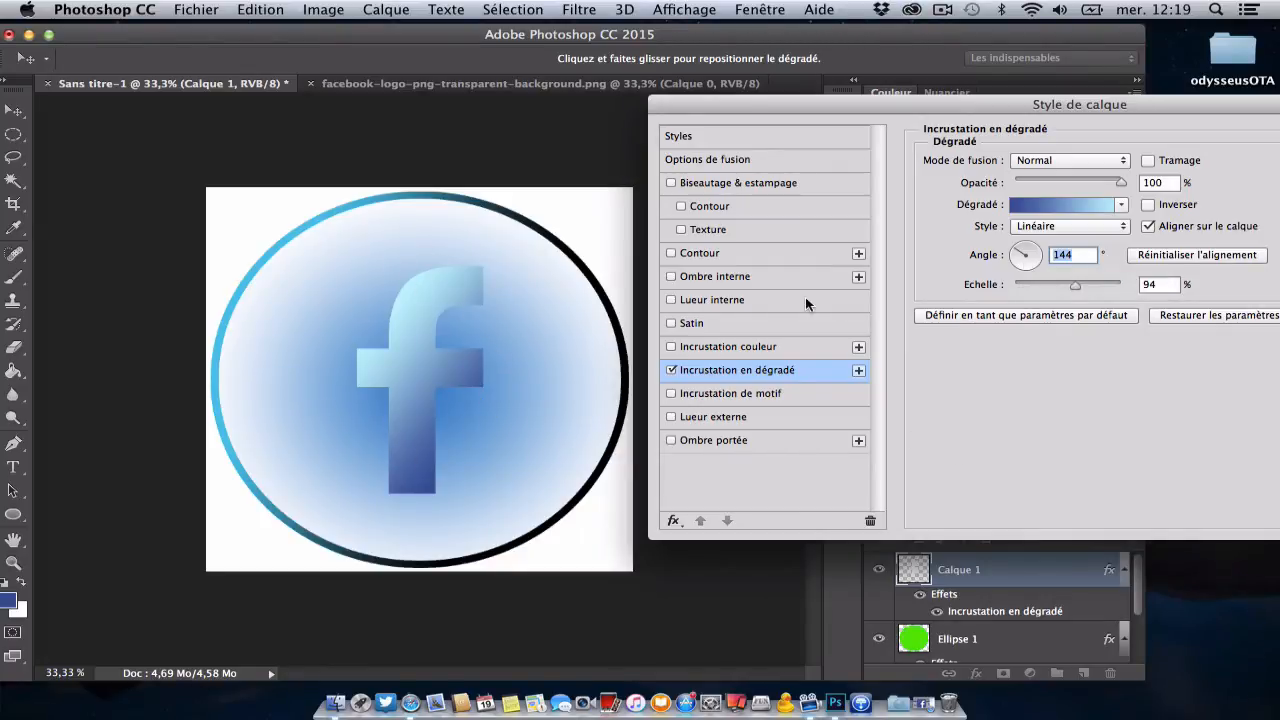
# Step: Add a 10 px gradient stroke (Contour) at a 139° angle to the f and apply the layer style
pyautogui.click(751, 250)
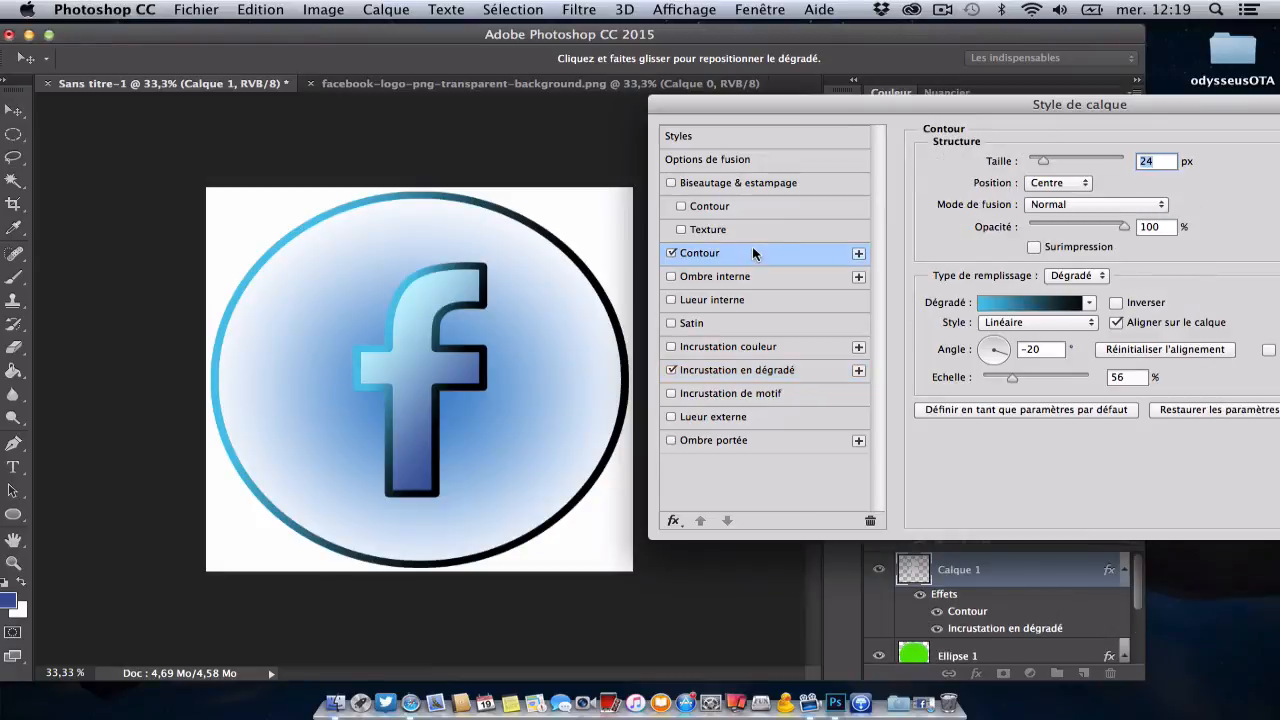
pyautogui.moveTo(1044, 166); pyautogui.dragTo(1039, 166)
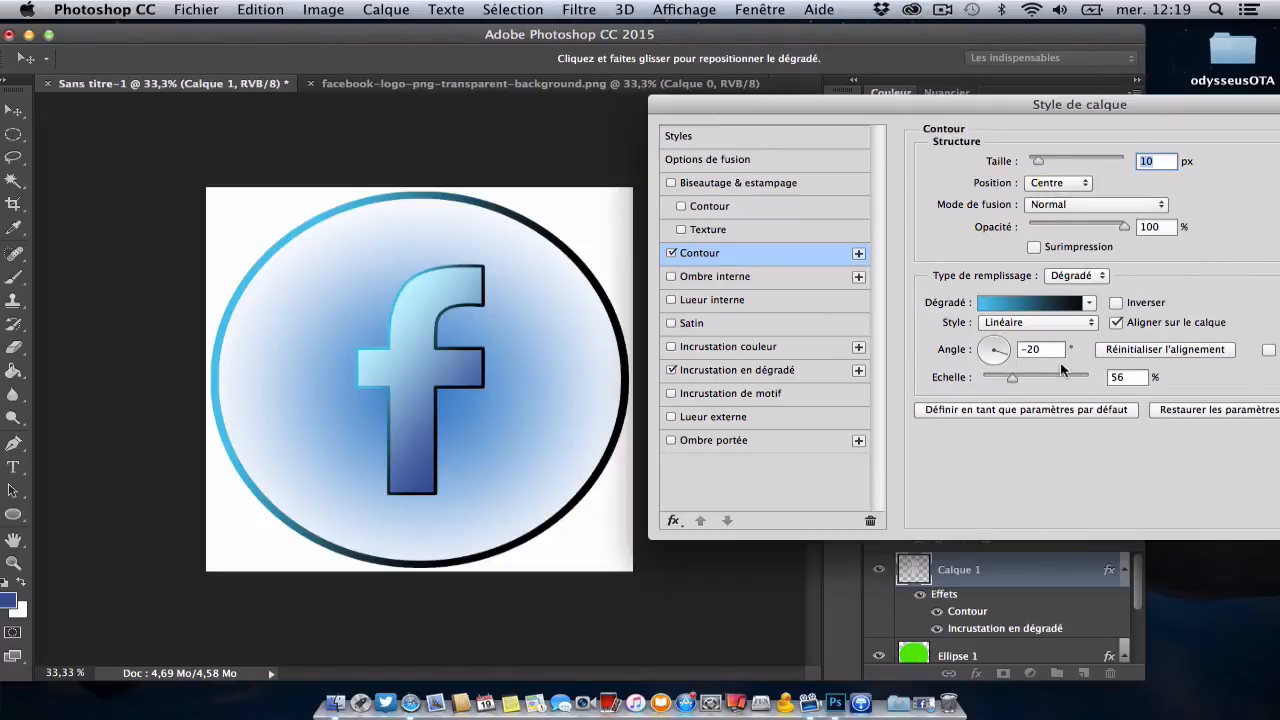
pyautogui.click(988, 348)
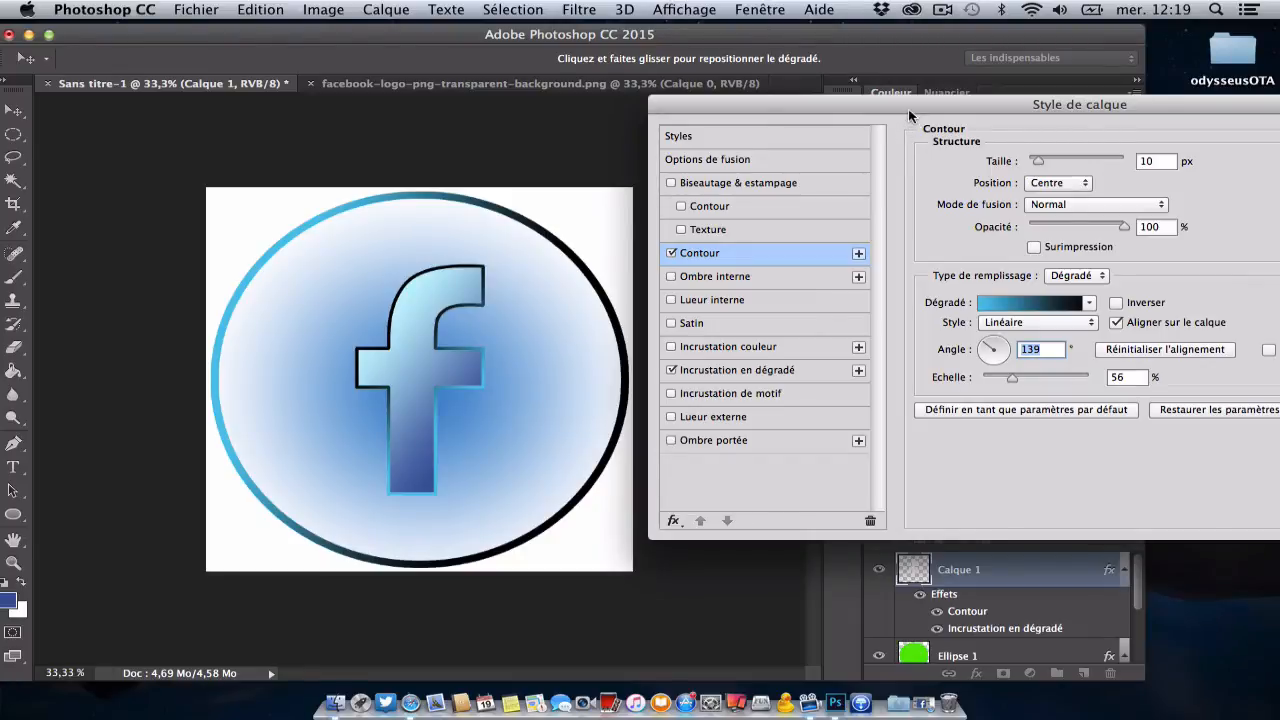
pyautogui.moveTo(905, 112); pyautogui.dragTo(695, 122)
pyautogui.click(1172, 150)
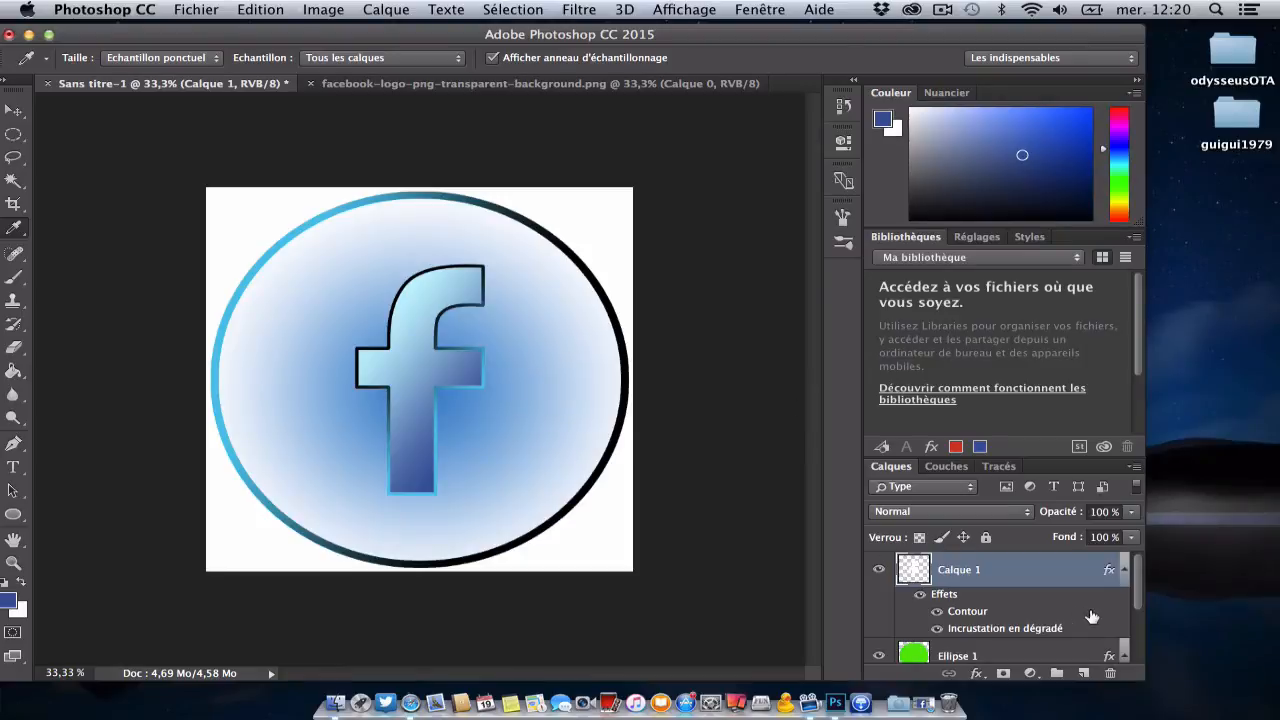
pyautogui.scroll(-2, 1092, 617)
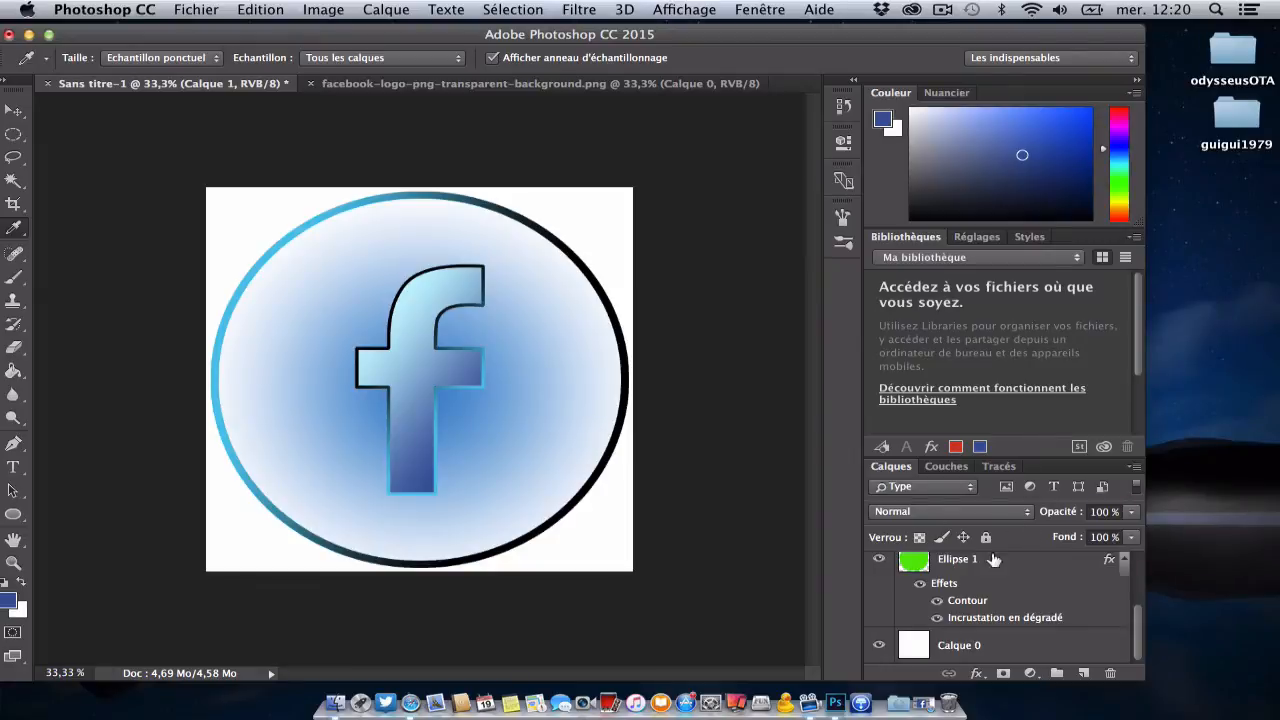
# Step: Add a layer mask to the white background layer Calque 0 and fill the mask with black using the Paint Bucket
pyautogui.click(1010, 659)
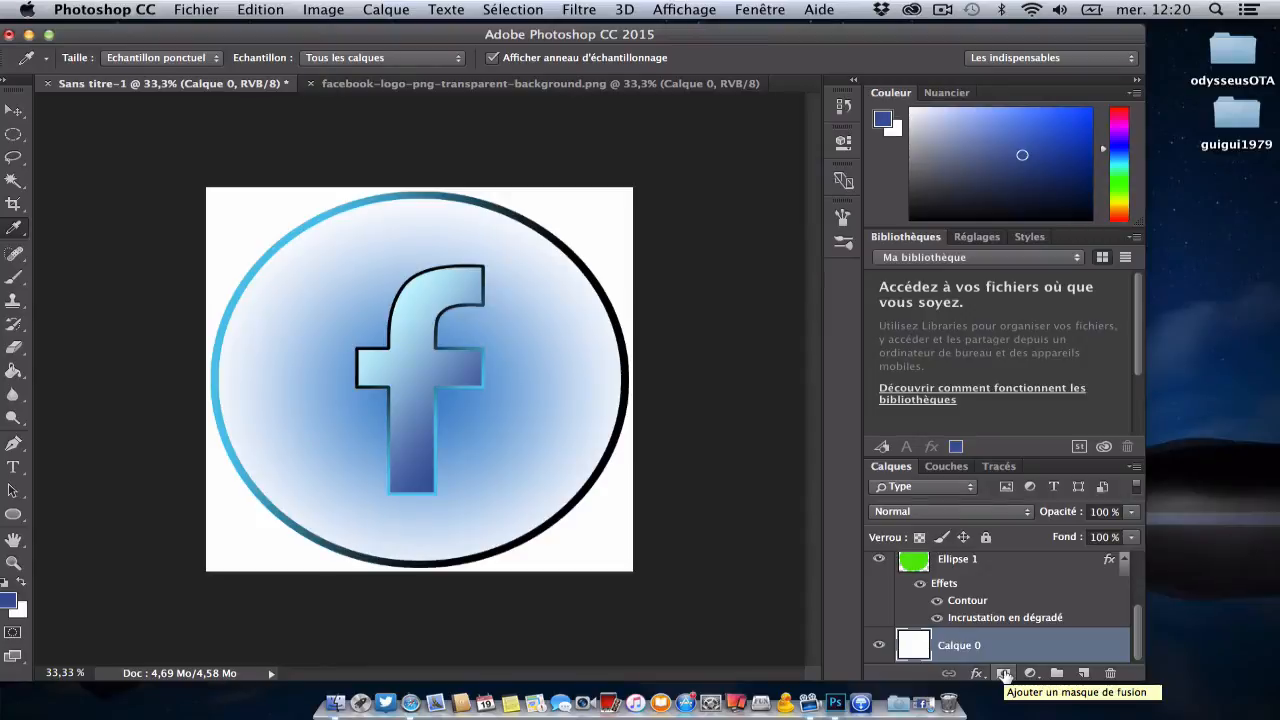
pyautogui.click(1004, 674)
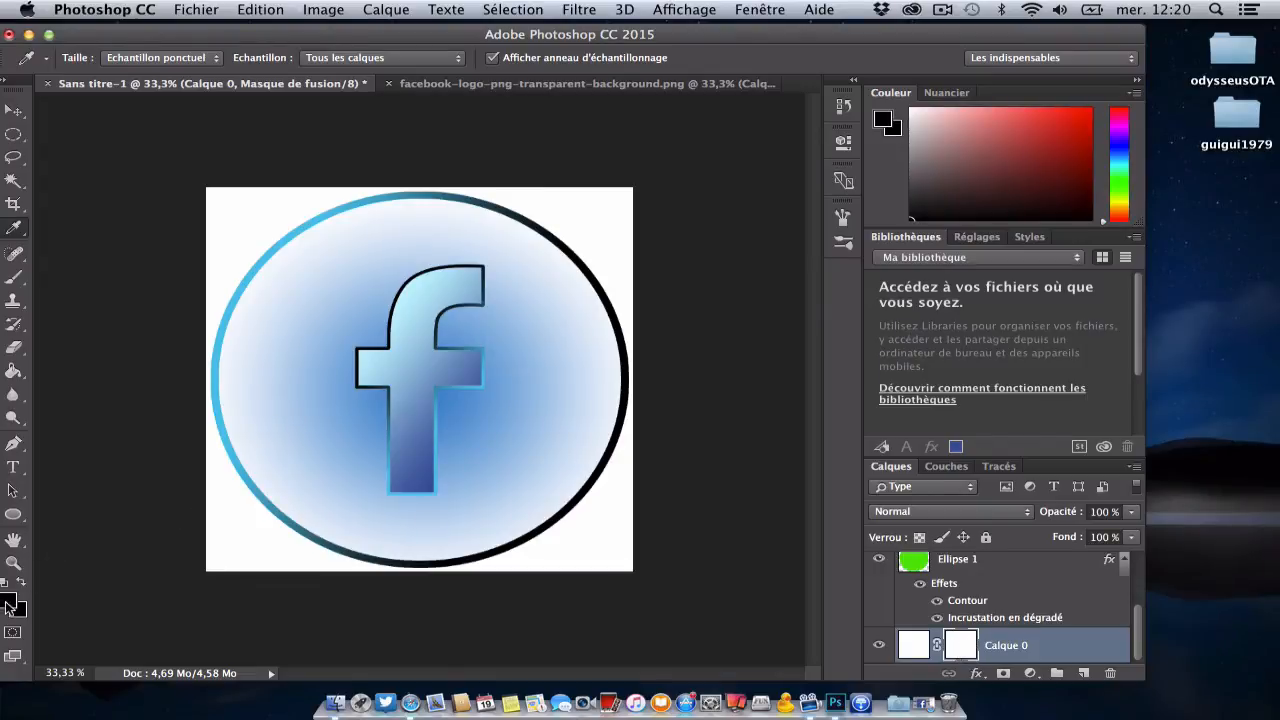
pyautogui.click(17, 375)
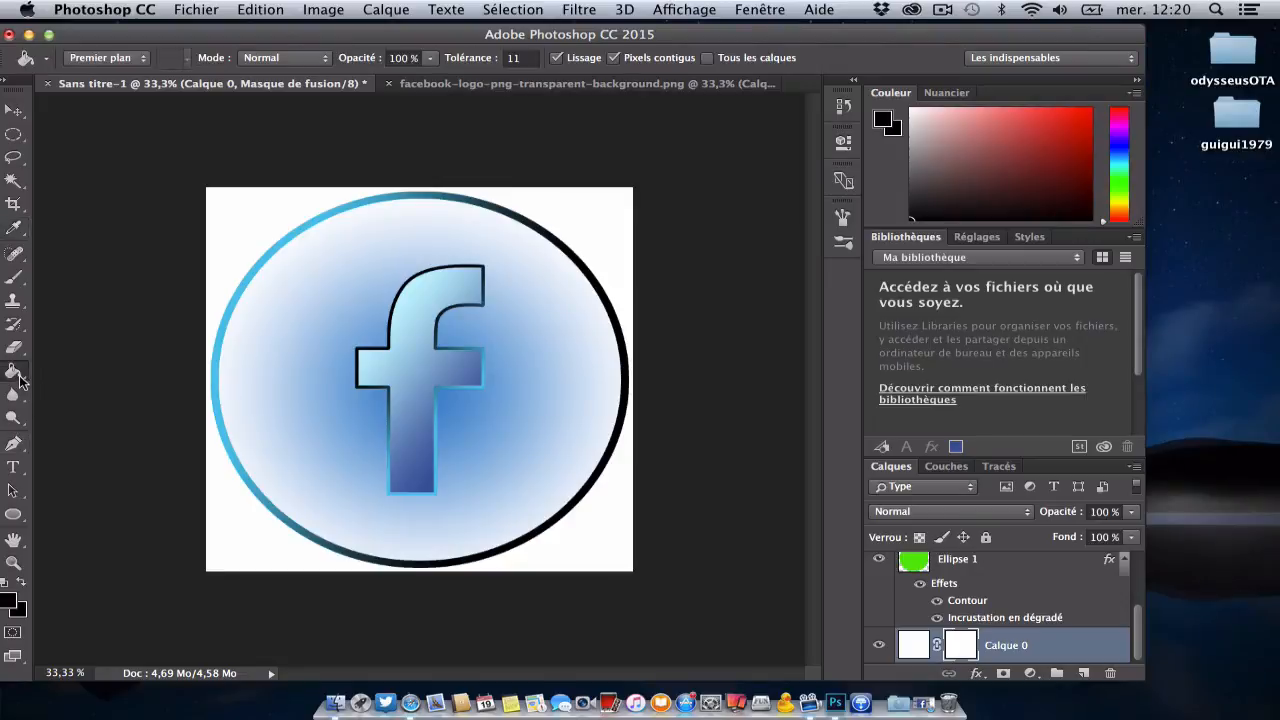
pyautogui.click(614, 551)
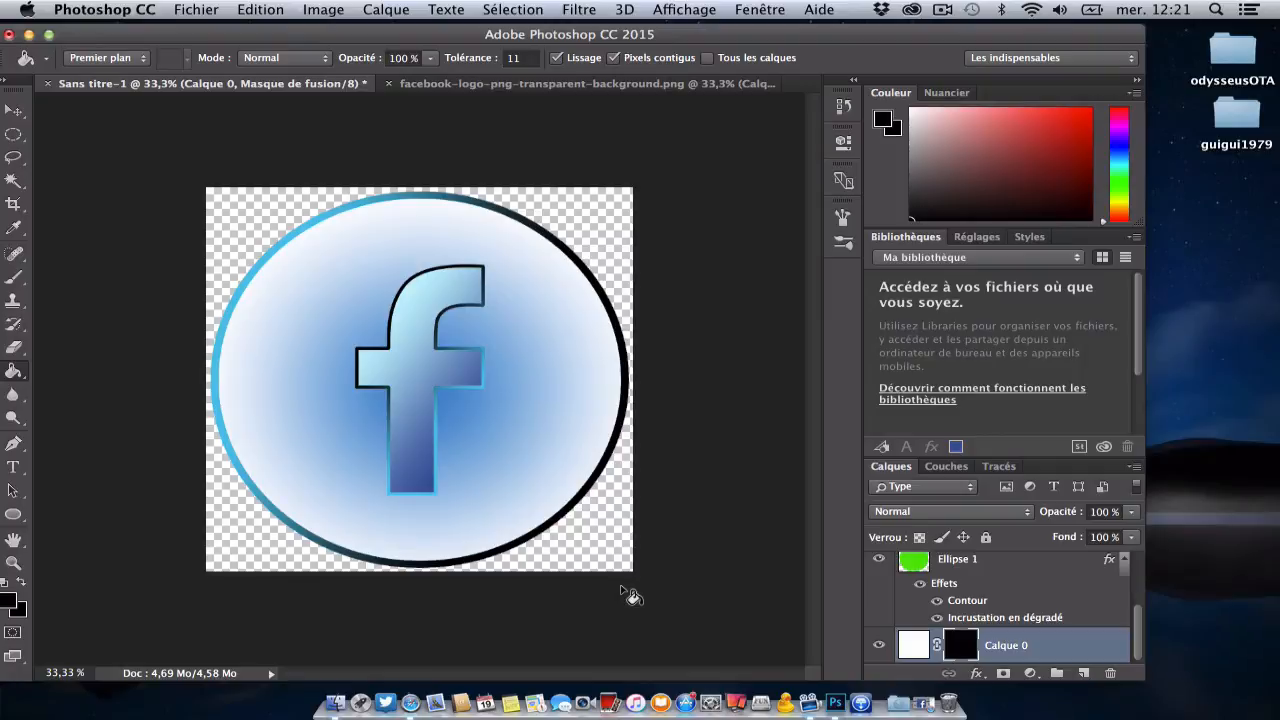
# Step: Close the Facebook logo PNG and create a new 1280 × 1280 px RGB document with a white background
pyautogui.click(389, 84)
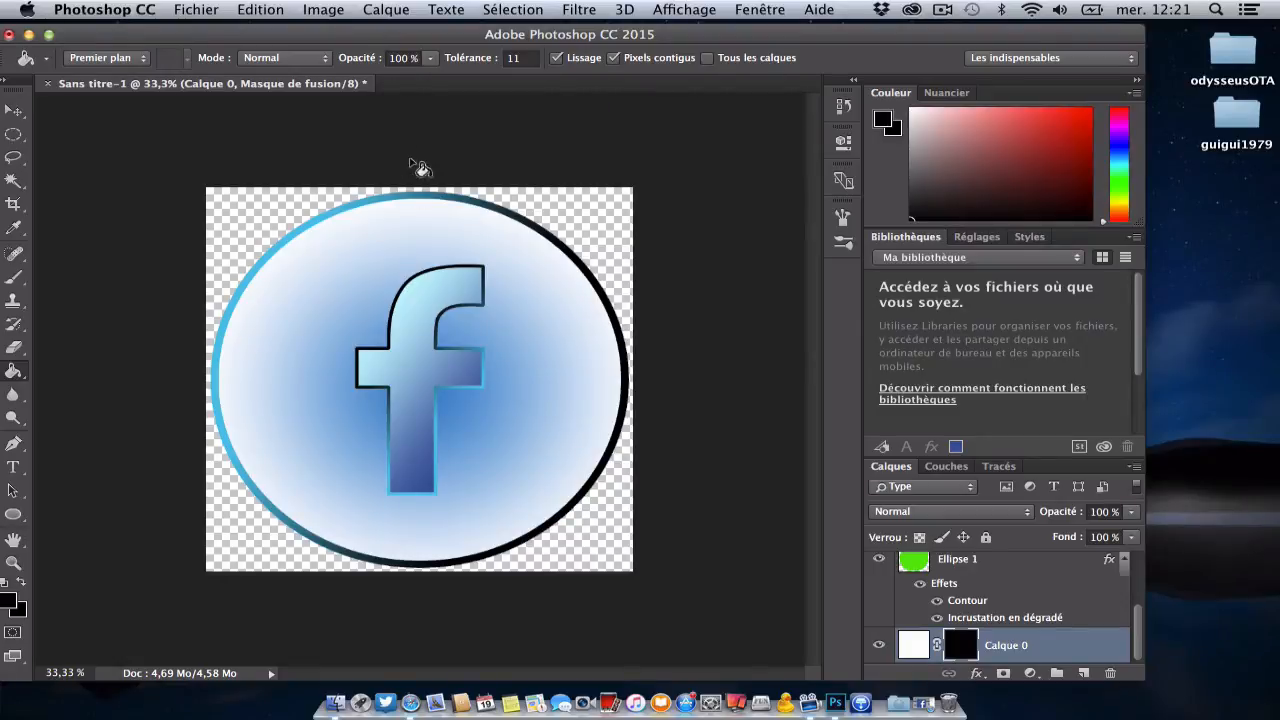
pyautogui.click(212, 10)
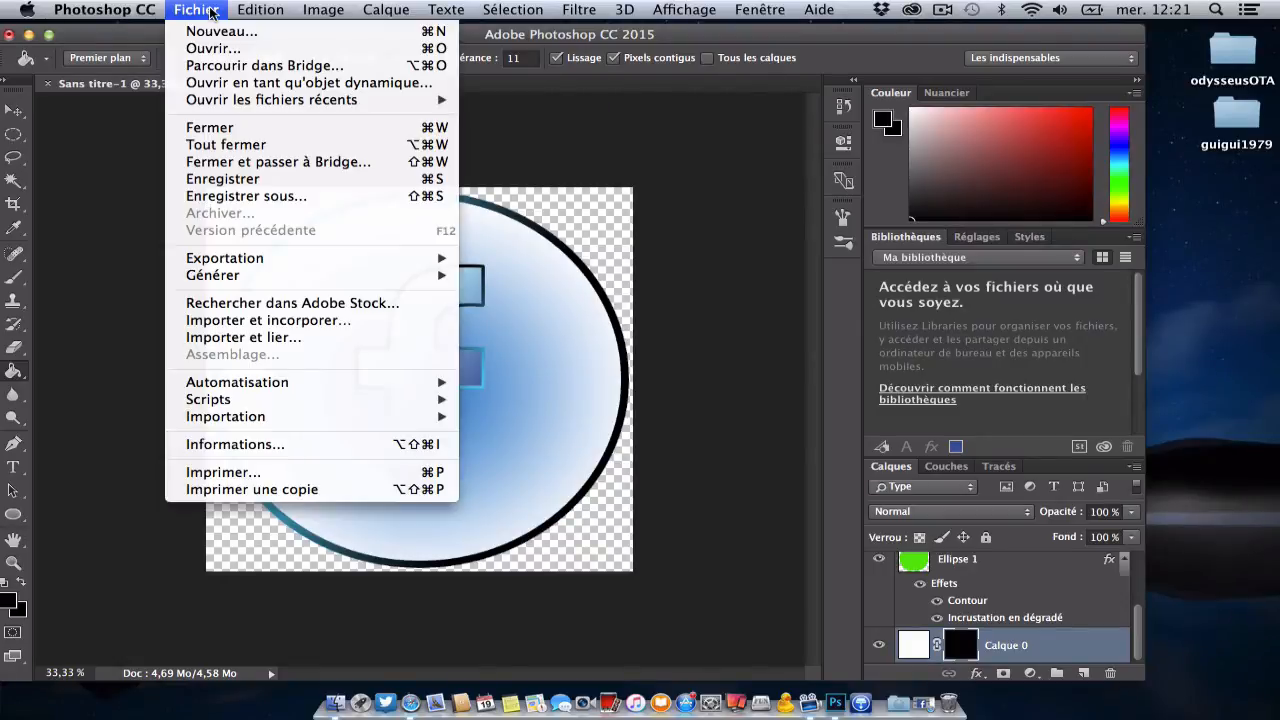
pyautogui.click(226, 32)
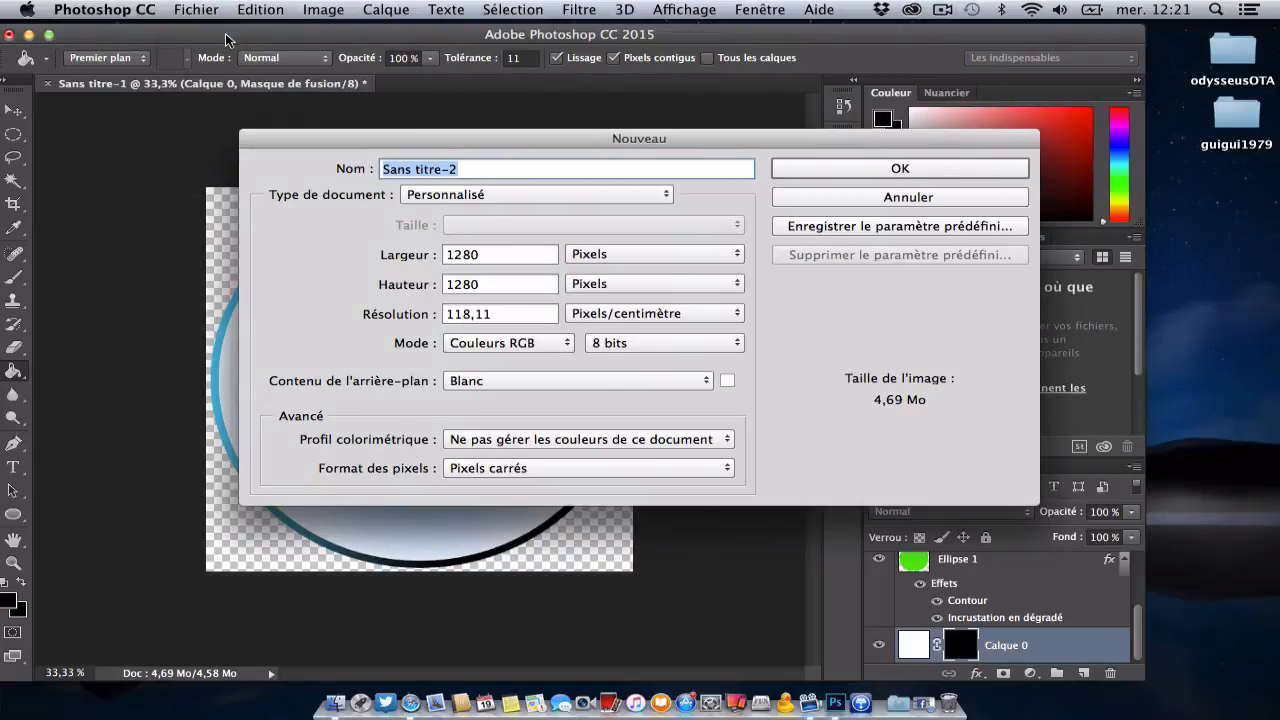
pyautogui.click(893, 169)
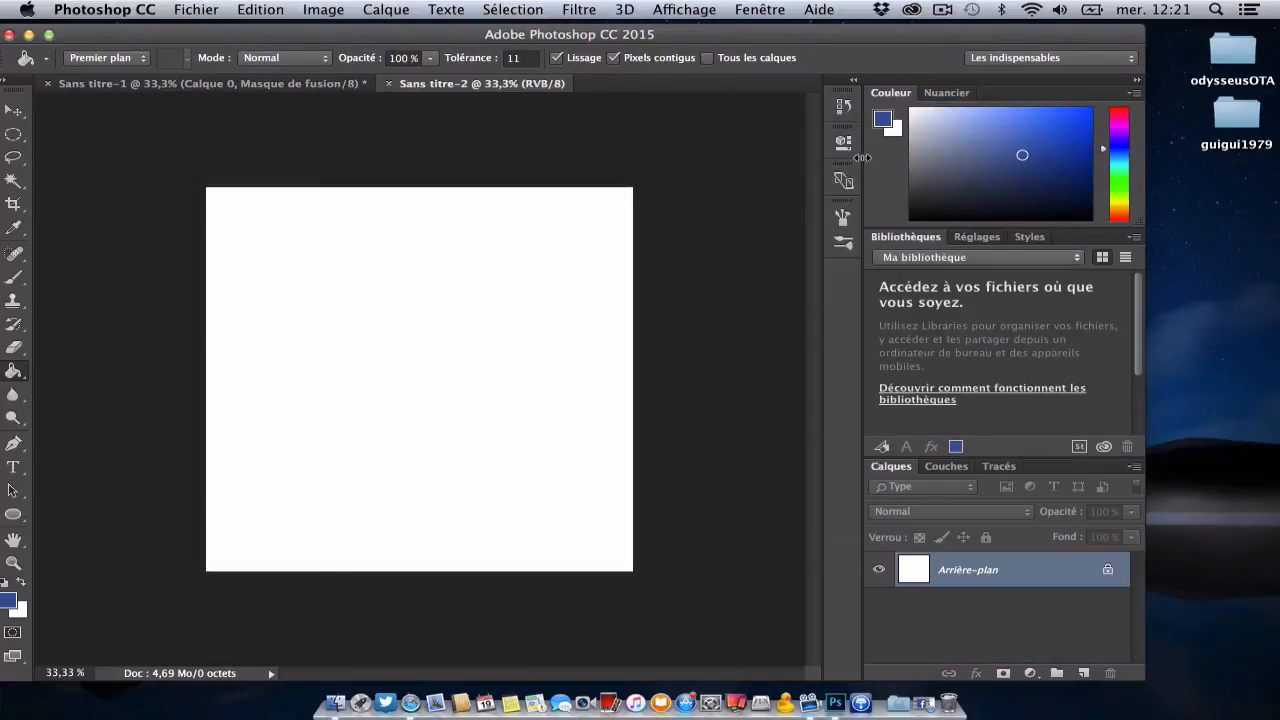
# Step: Switch to Safari, return to the Google image results and search for "twitter png"
pyautogui.click(414, 708)
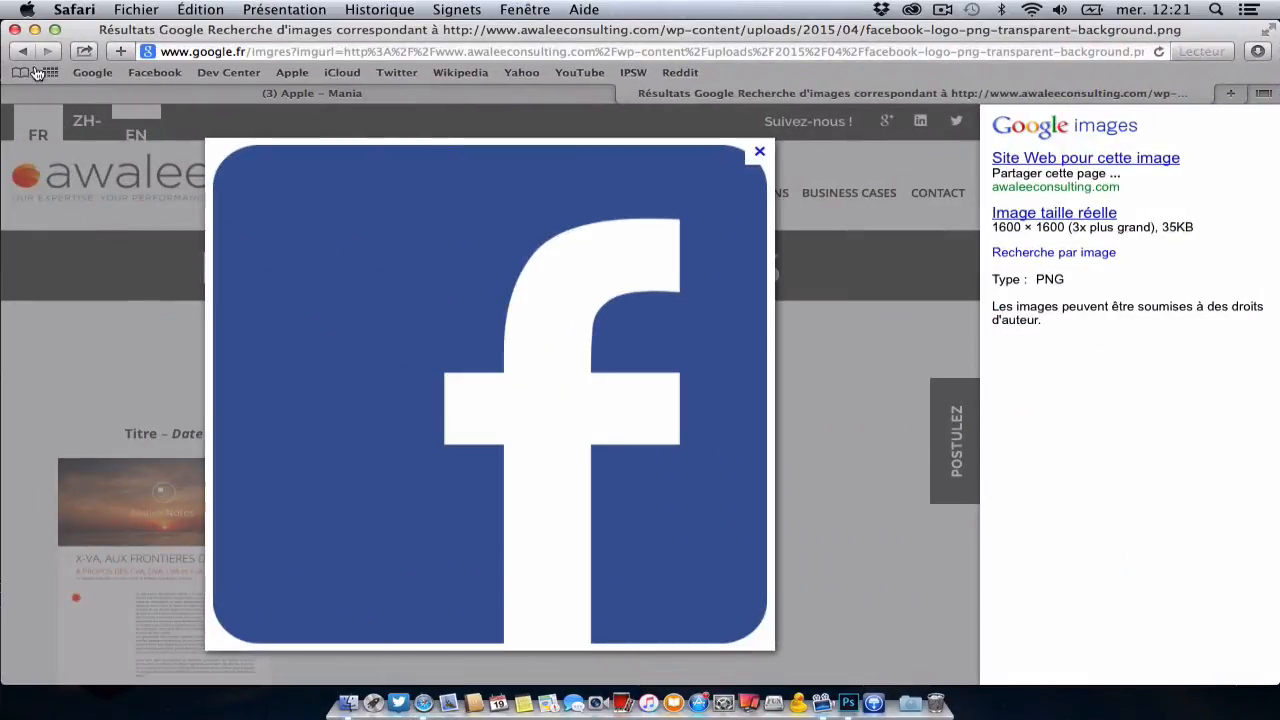
pyautogui.click(29, 53)
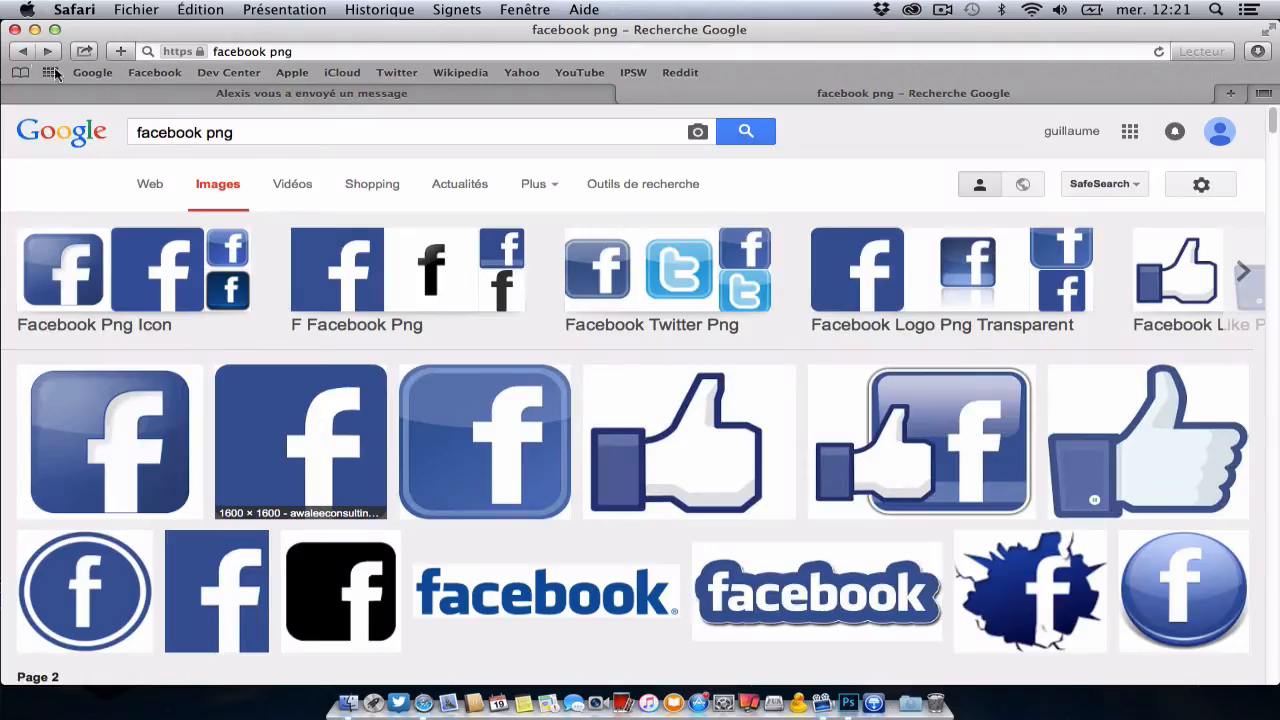
pyautogui.doubleClick(204, 134)
pyautogui.write('twi')
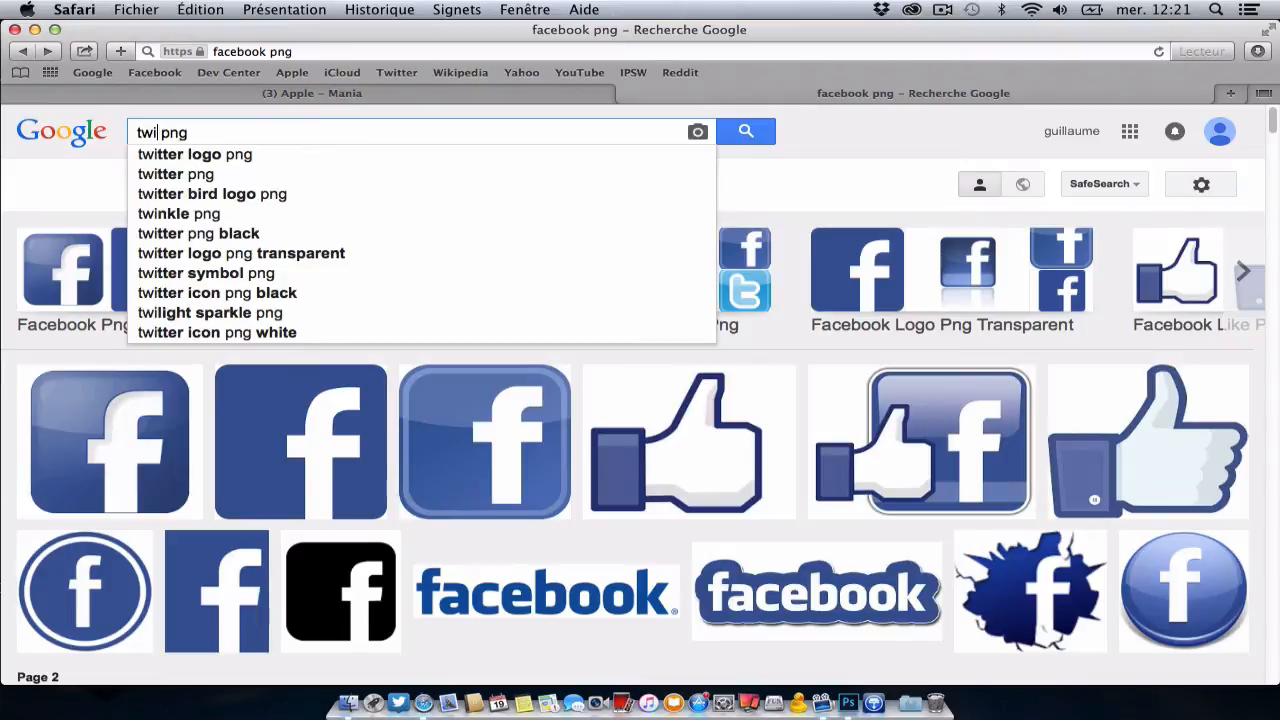
pyautogui.write('tter')
pyautogui.press('Return')
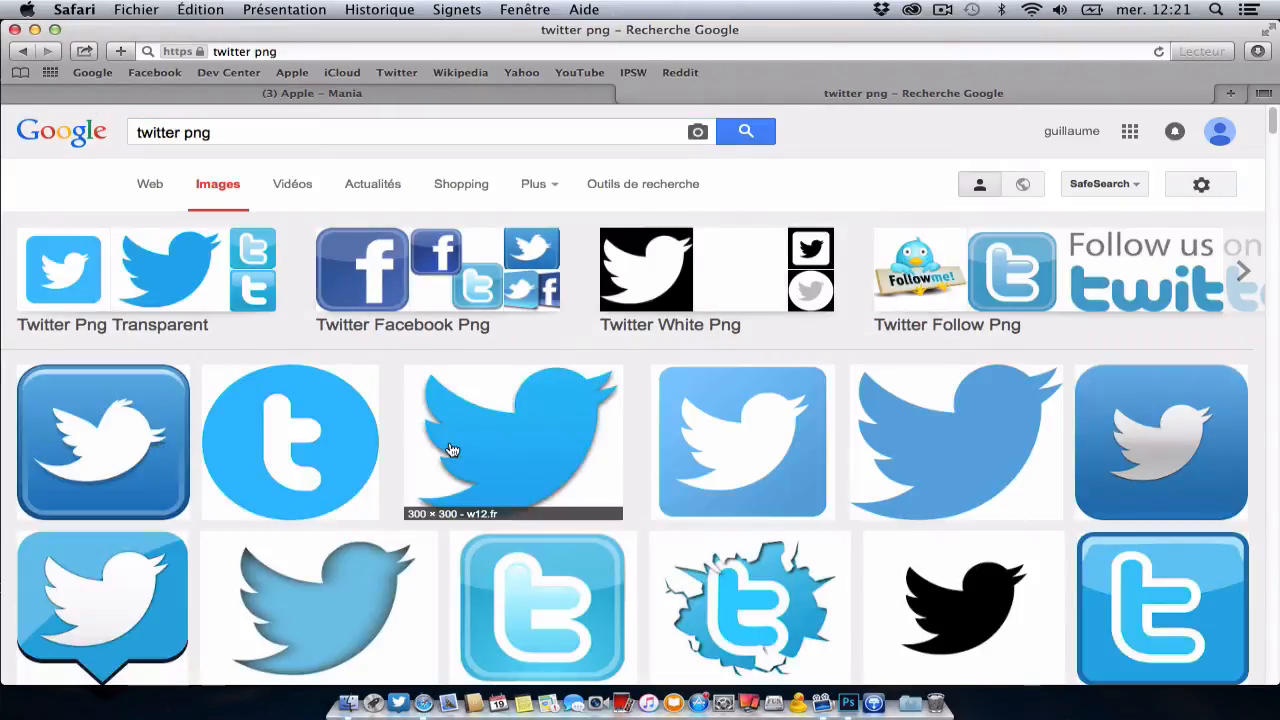
# Step: Open the 1139 × 926 blue Twitter bird image, save it to the Téléchargements folder and close the browser window
pyautogui.click(920, 449)
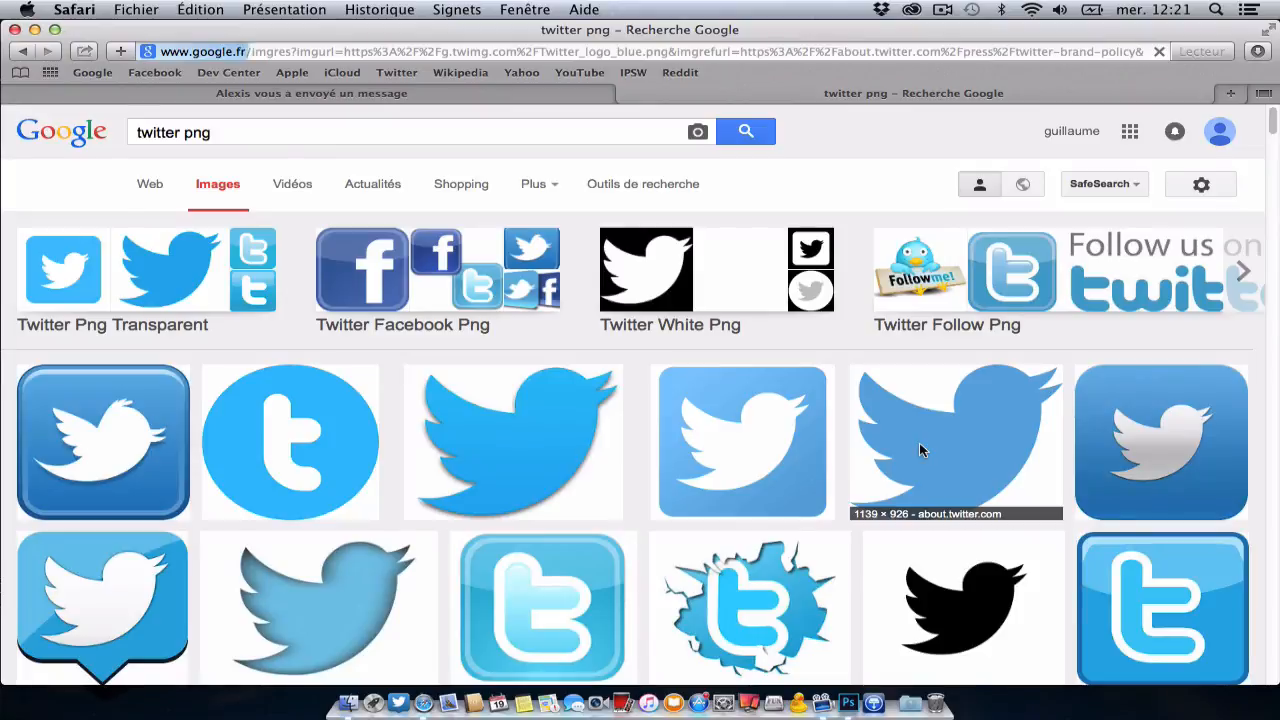
pyautogui.rightClick(589, 426)
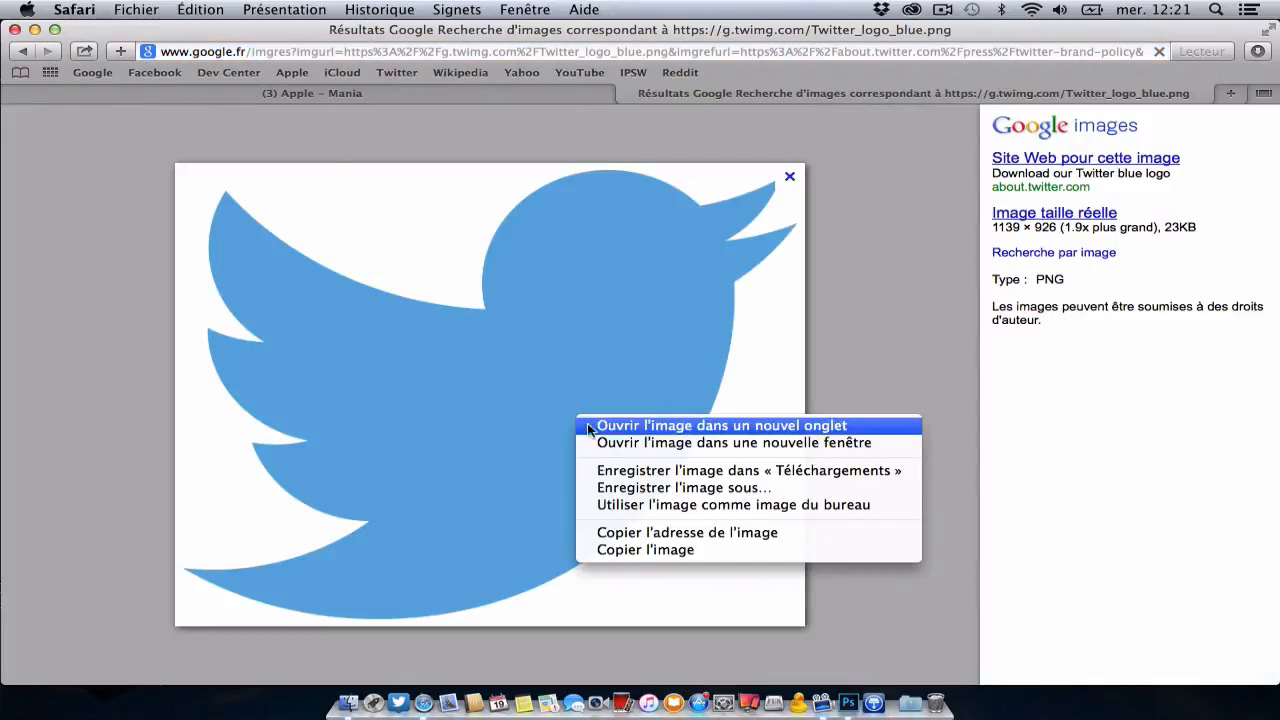
pyautogui.click(639, 470)
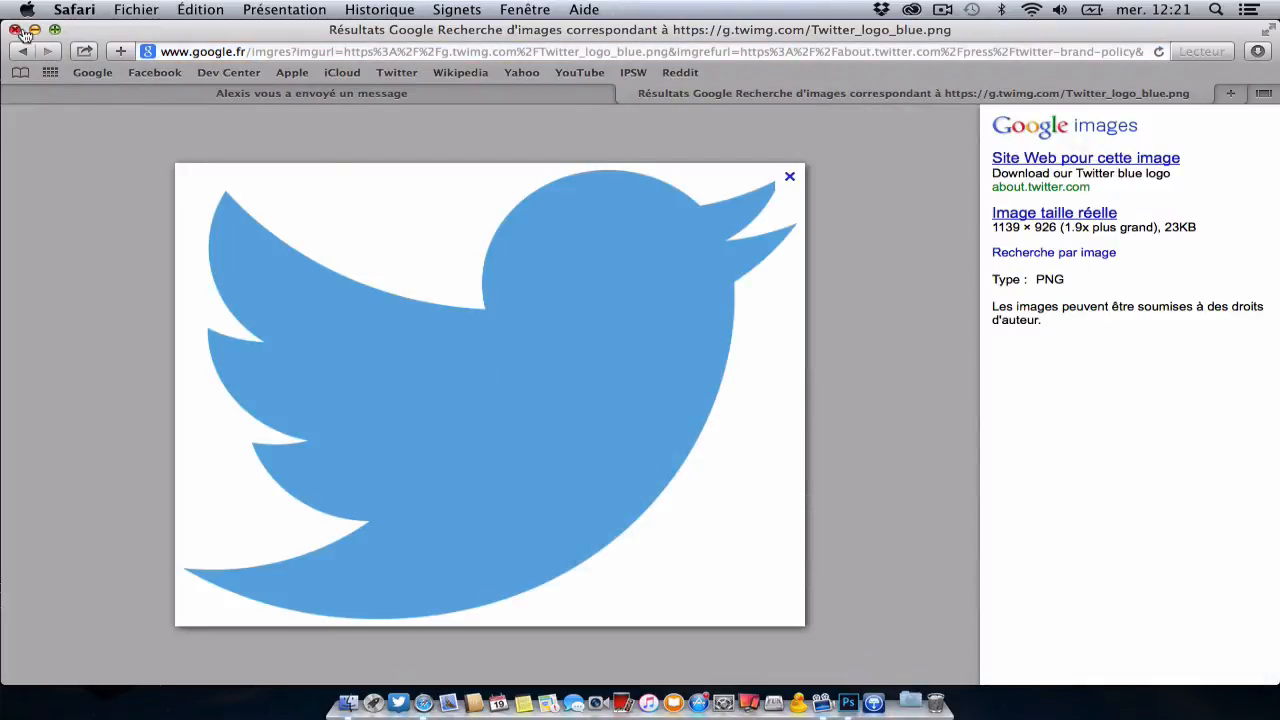
pyautogui.click(16, 30)
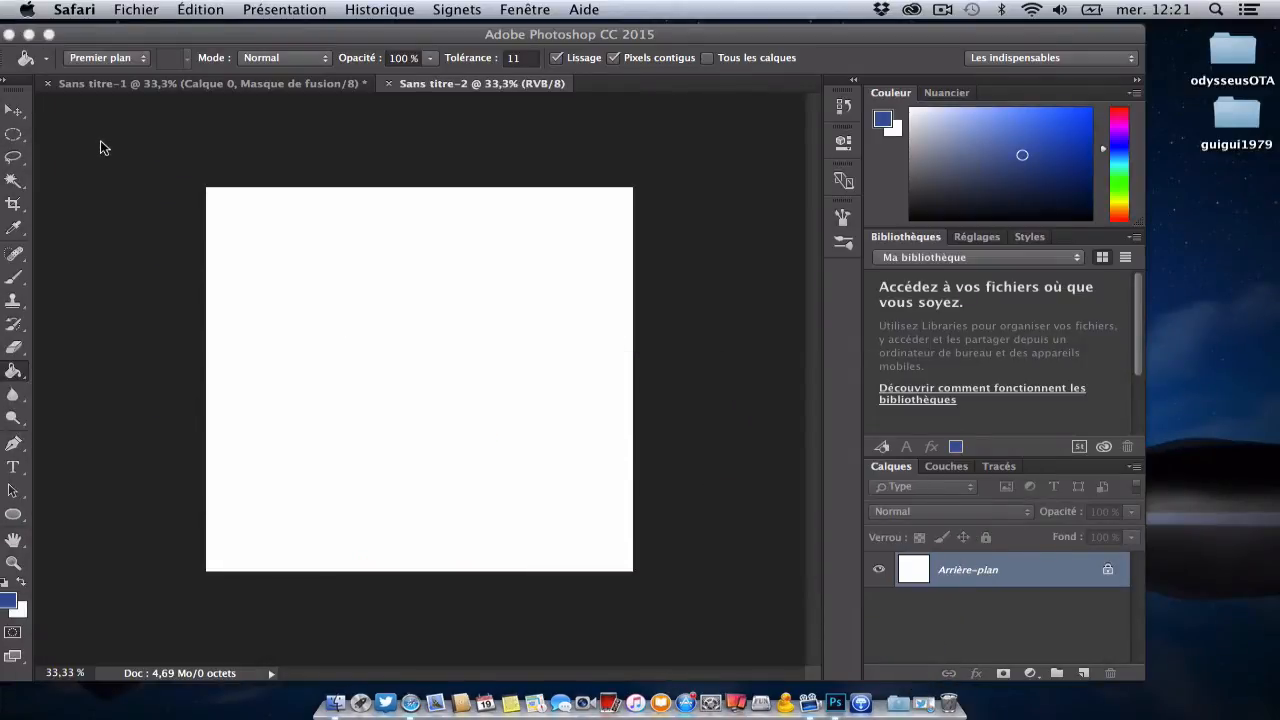
# Step: Unlock the new document's background layer and activate the Rounded Rectangle tool (Rectangle arrondi)
pyautogui.click(1107, 570)
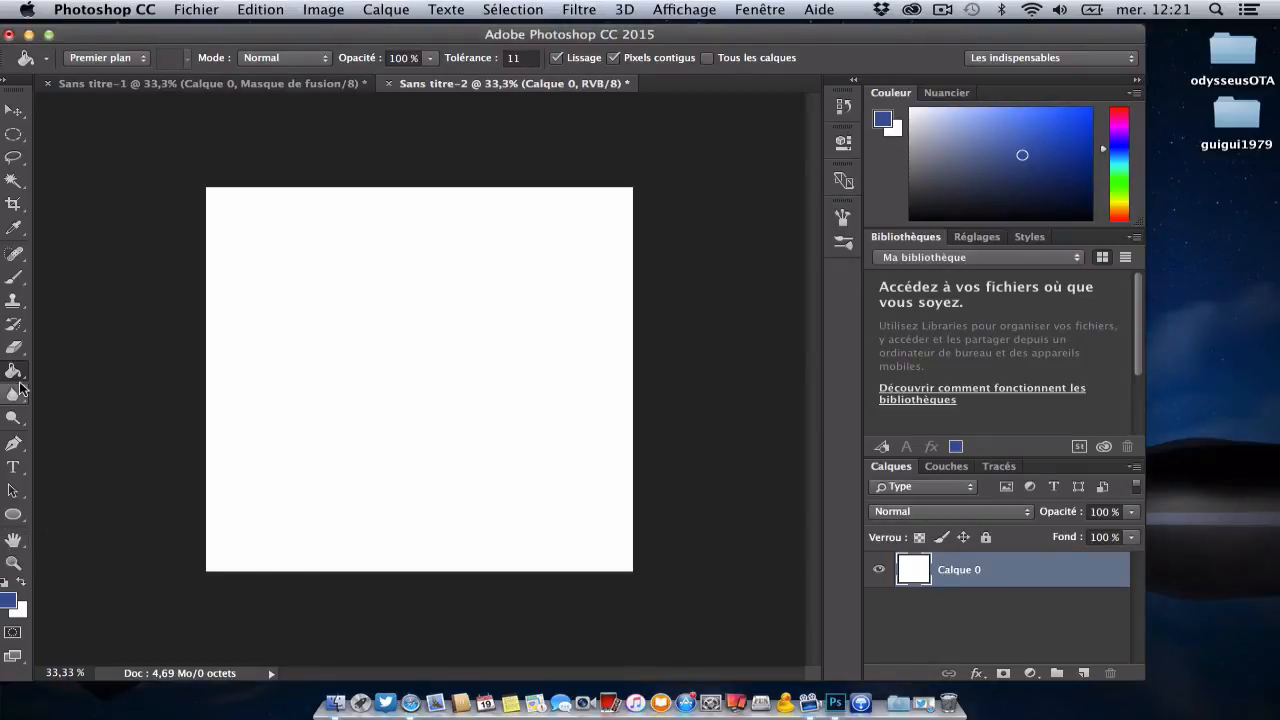
pyautogui.click(13, 515)
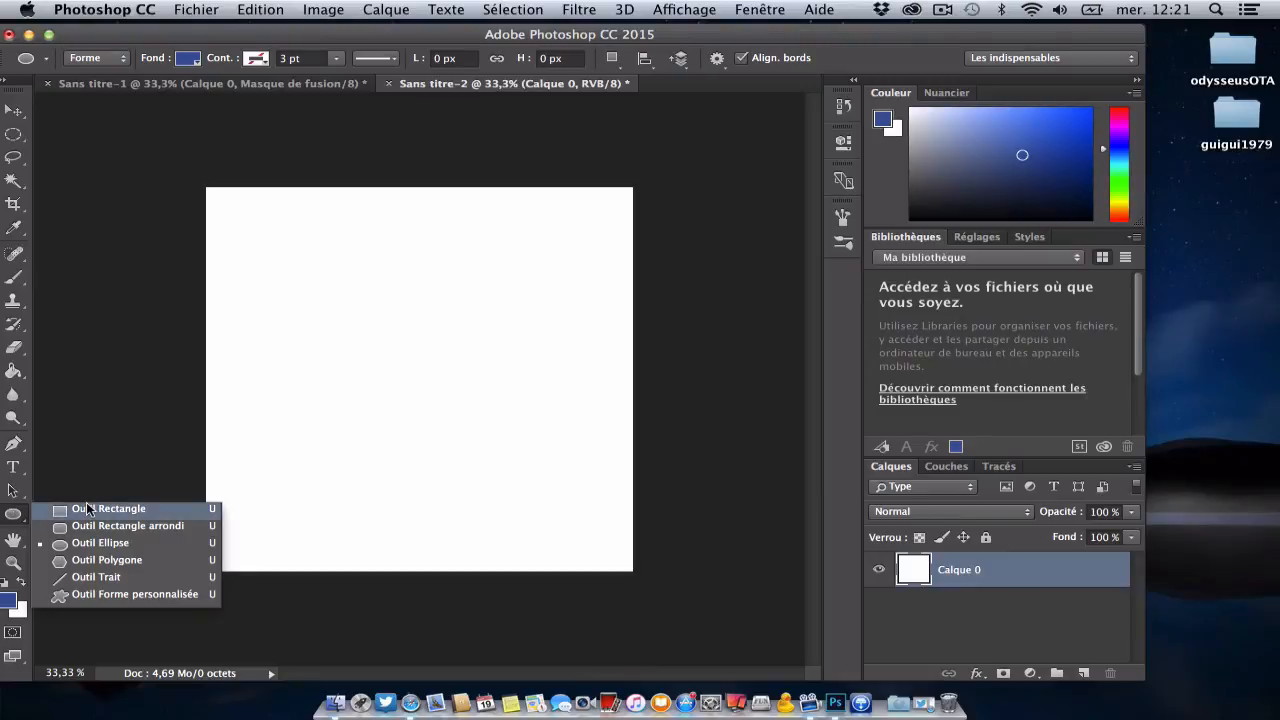
pyautogui.click(160, 527)
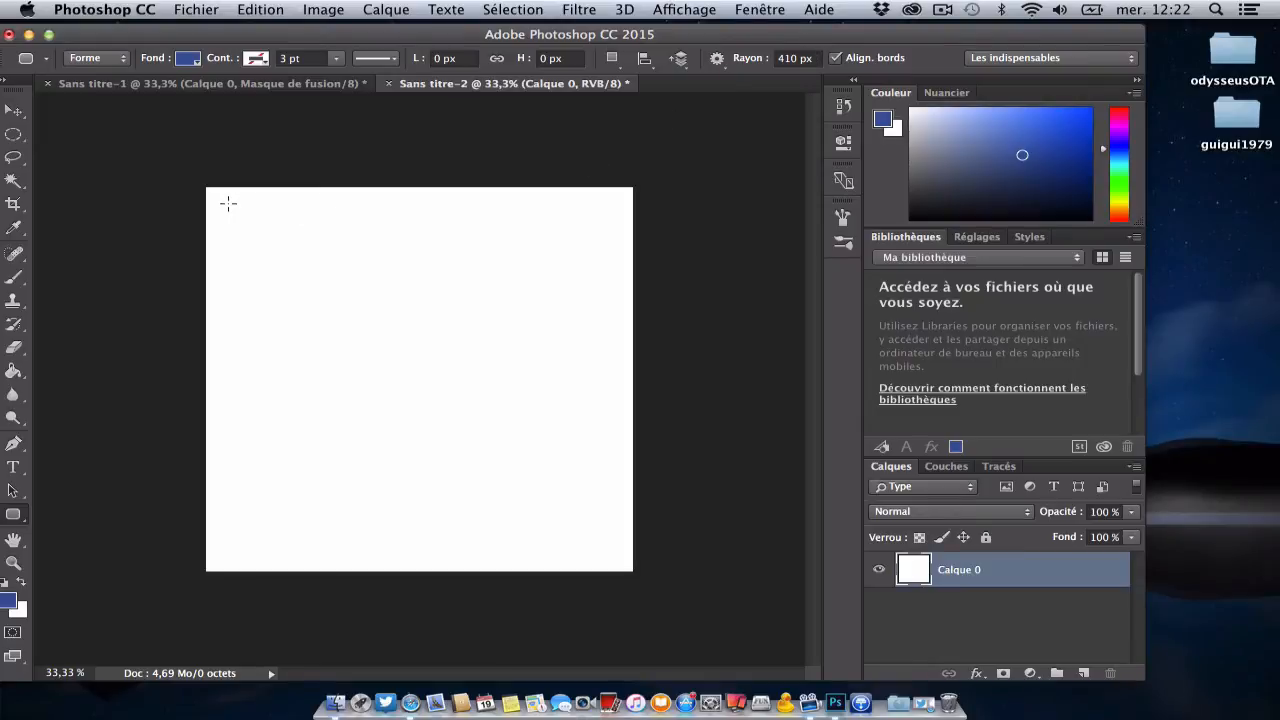
pyautogui.moveTo(222, 202); pyautogui.dragTo(617, 557)
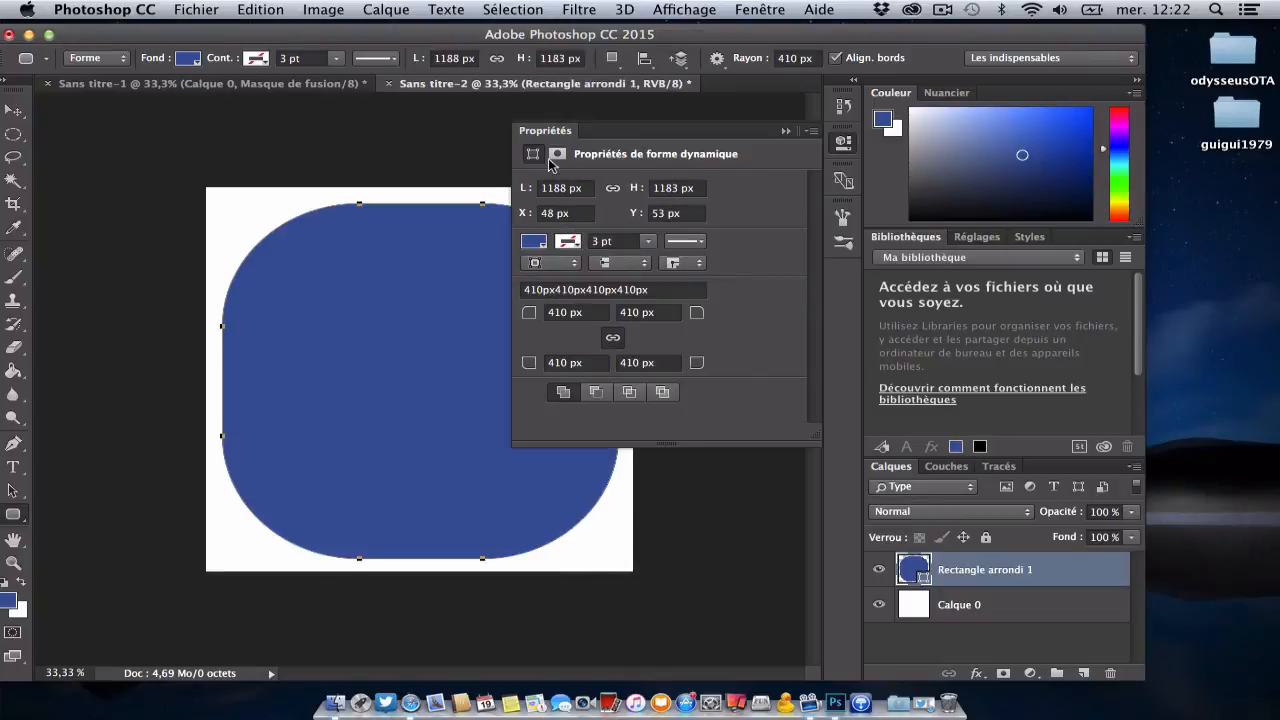
pyautogui.click(787, 131)
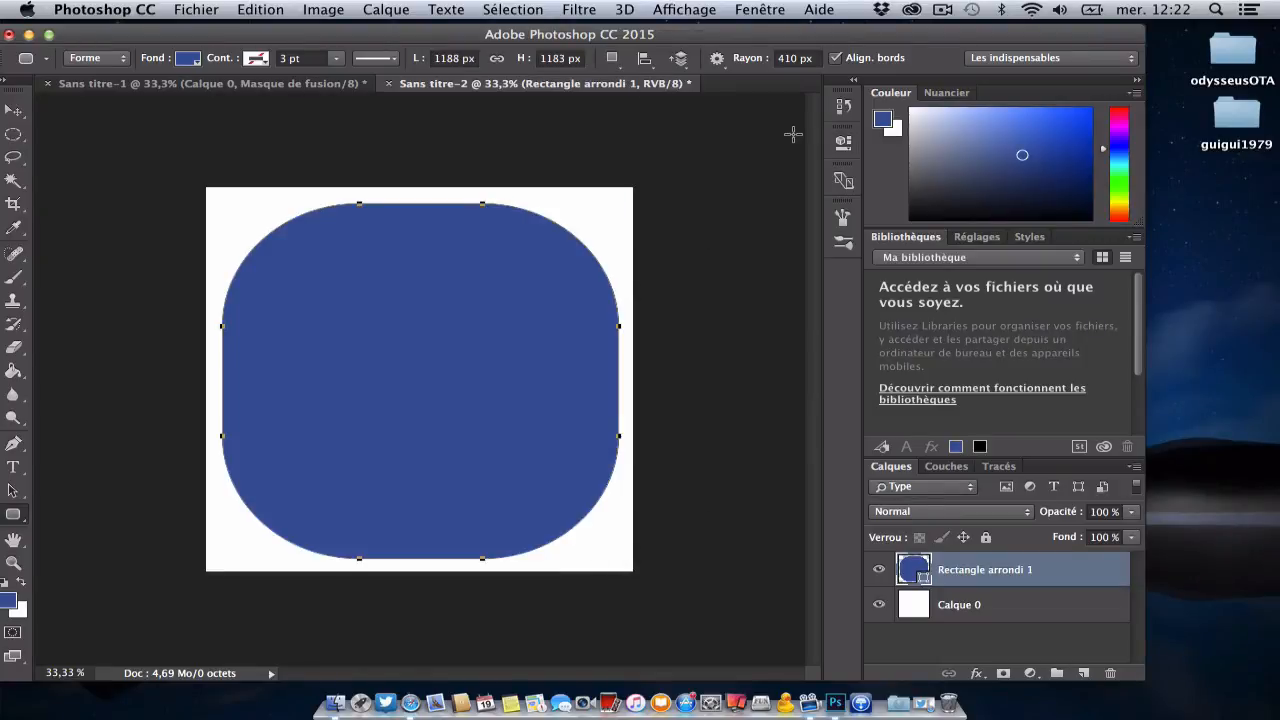
pyautogui.rightClick(1027, 562)
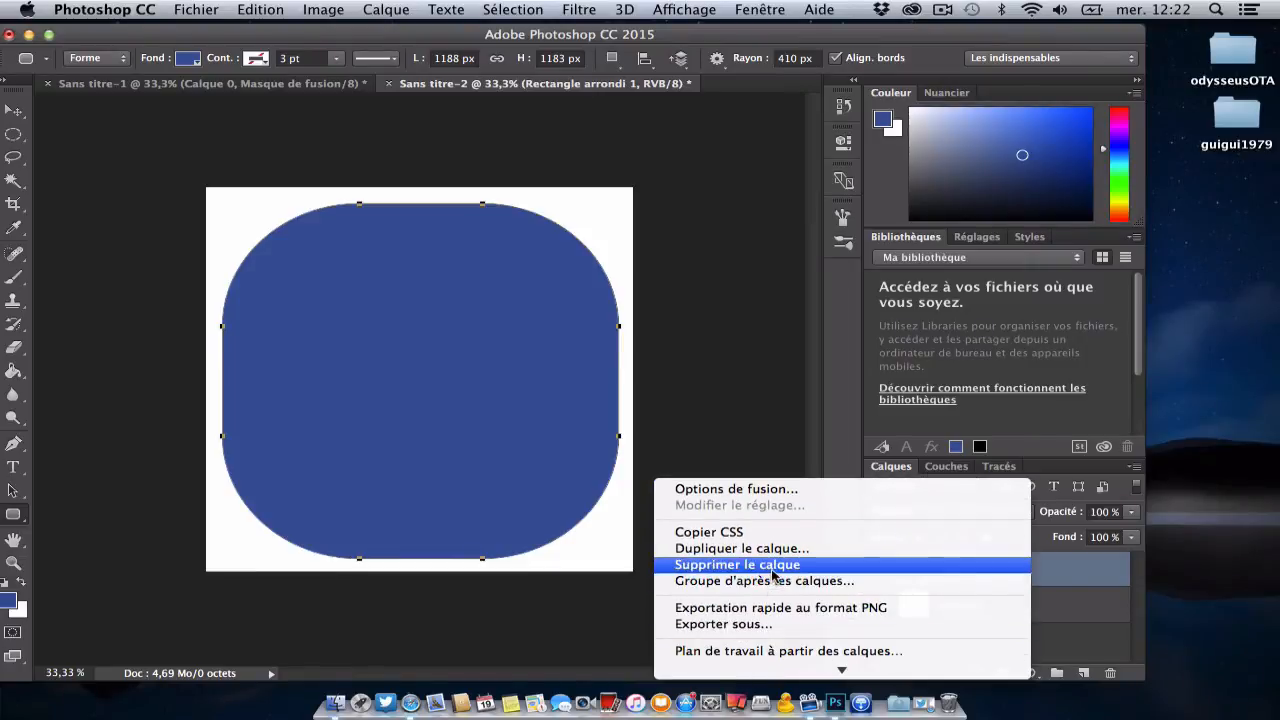
pyautogui.click(770, 565)
pyautogui.click(810, 270)
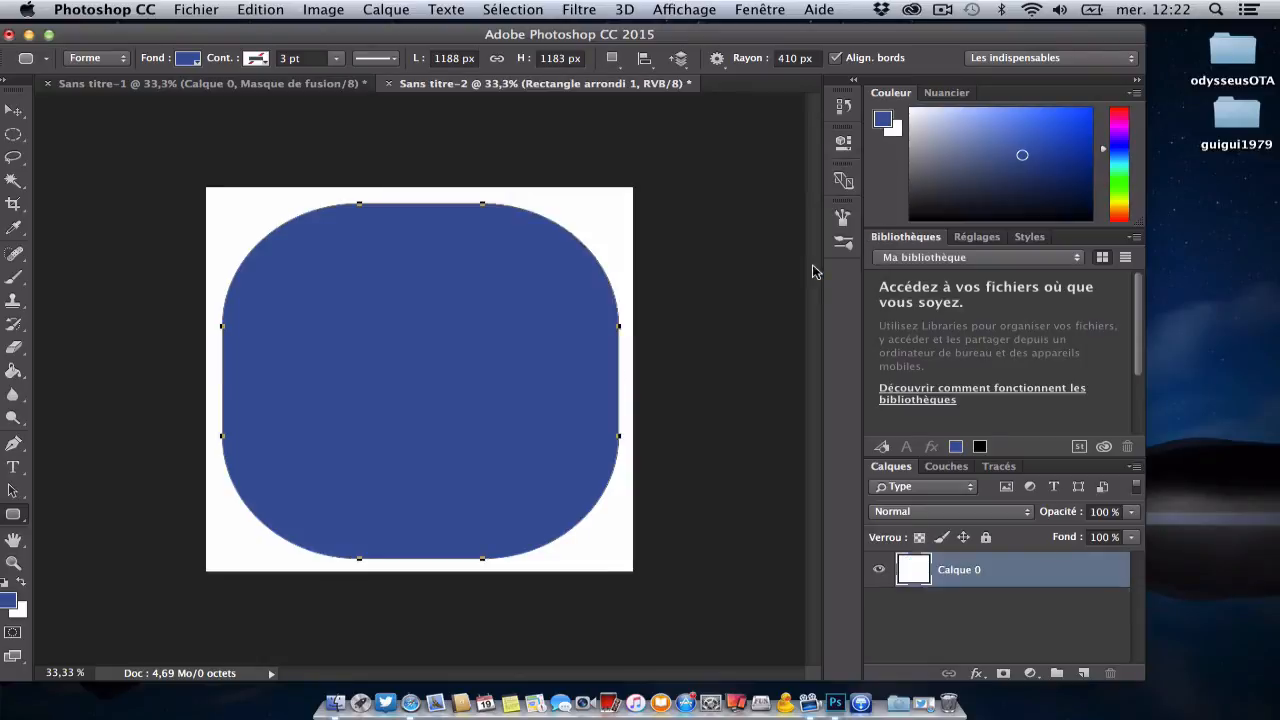
# Step: Set the Rounded Rectangle tool's corner radius (Rayon) to 110 px
pyautogui.doubleClick(785, 58)
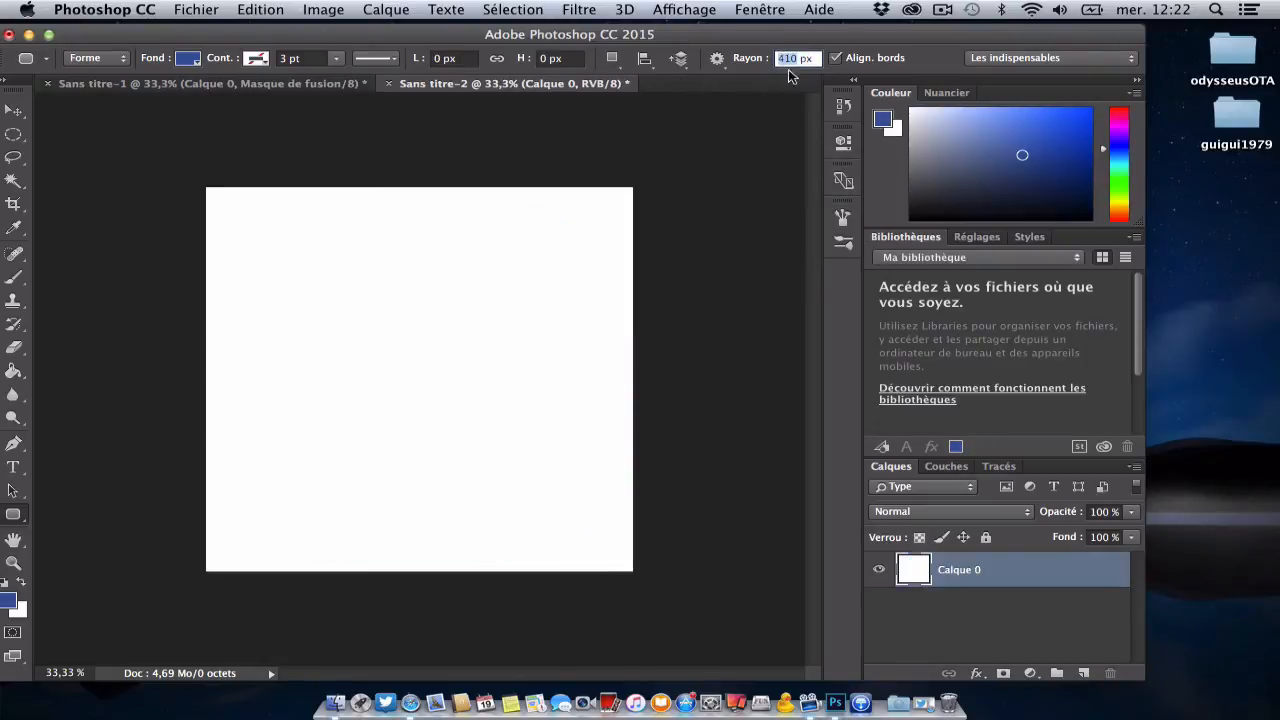
pyautogui.press('BackSpace')
pyautogui.write('1')
pyautogui.click(718, 153)
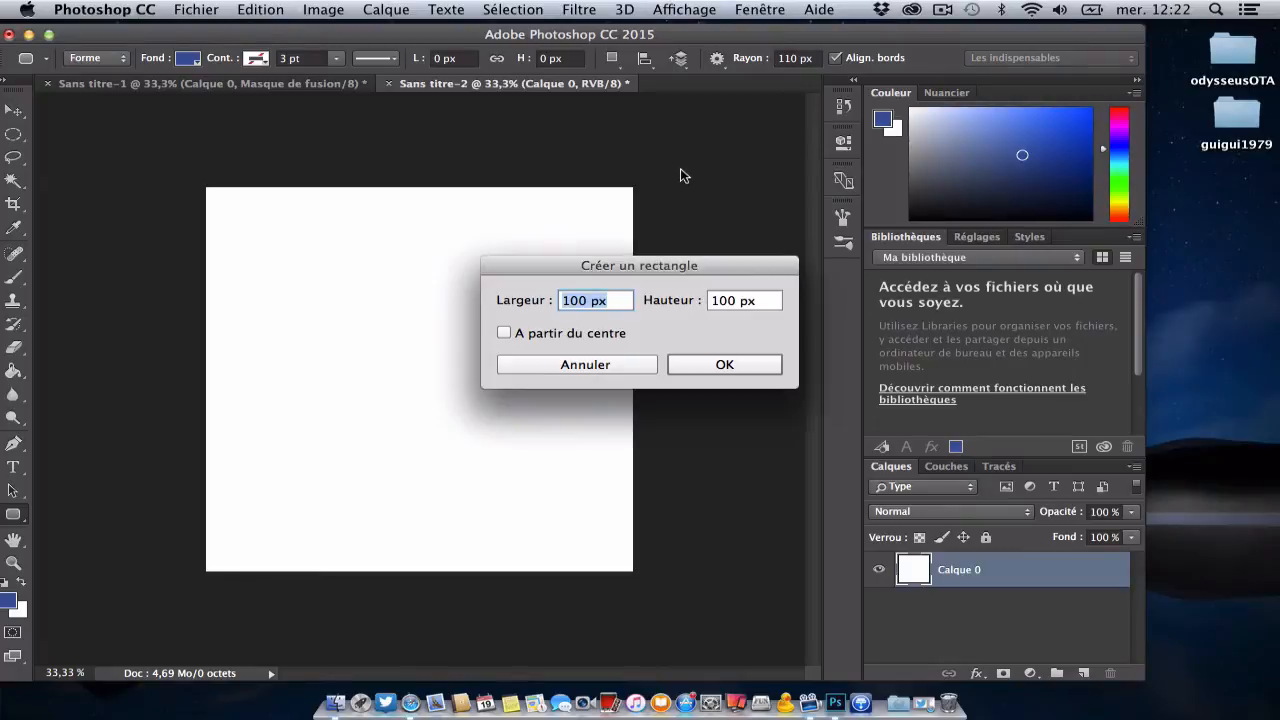
pyautogui.click(724, 364)
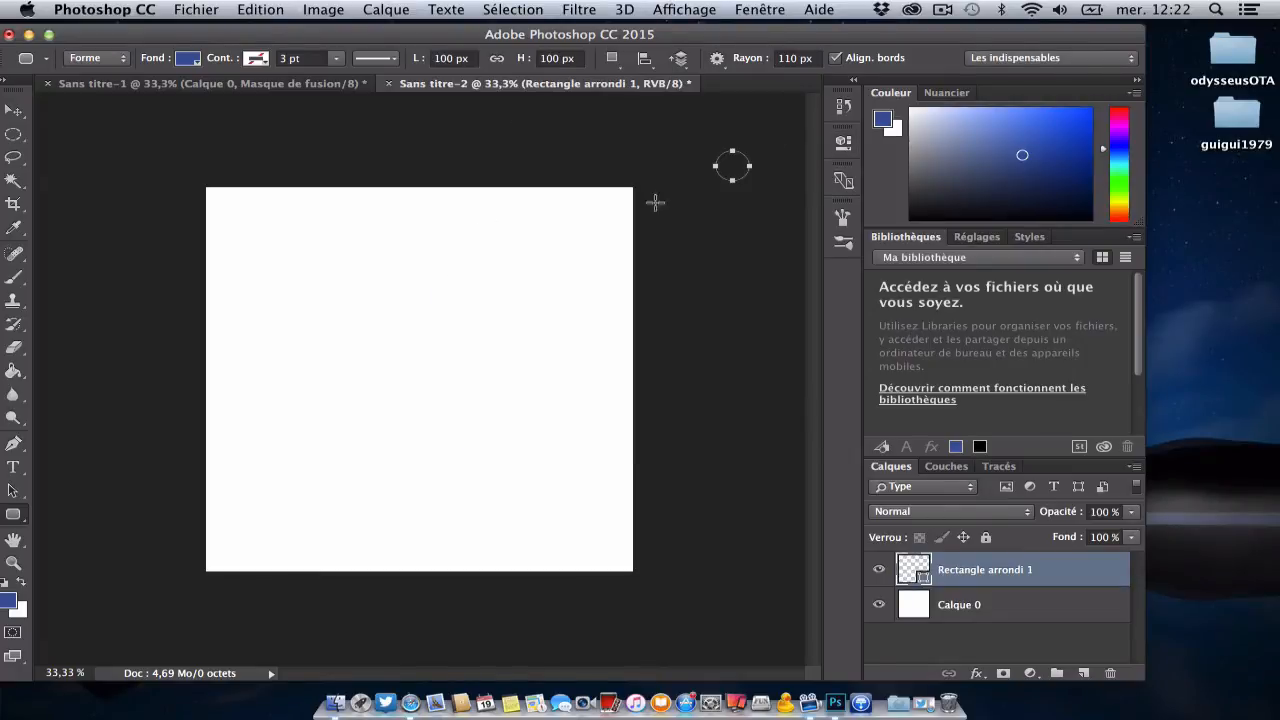
pyautogui.rightClick(985, 586)
pyautogui.click(846, 654)
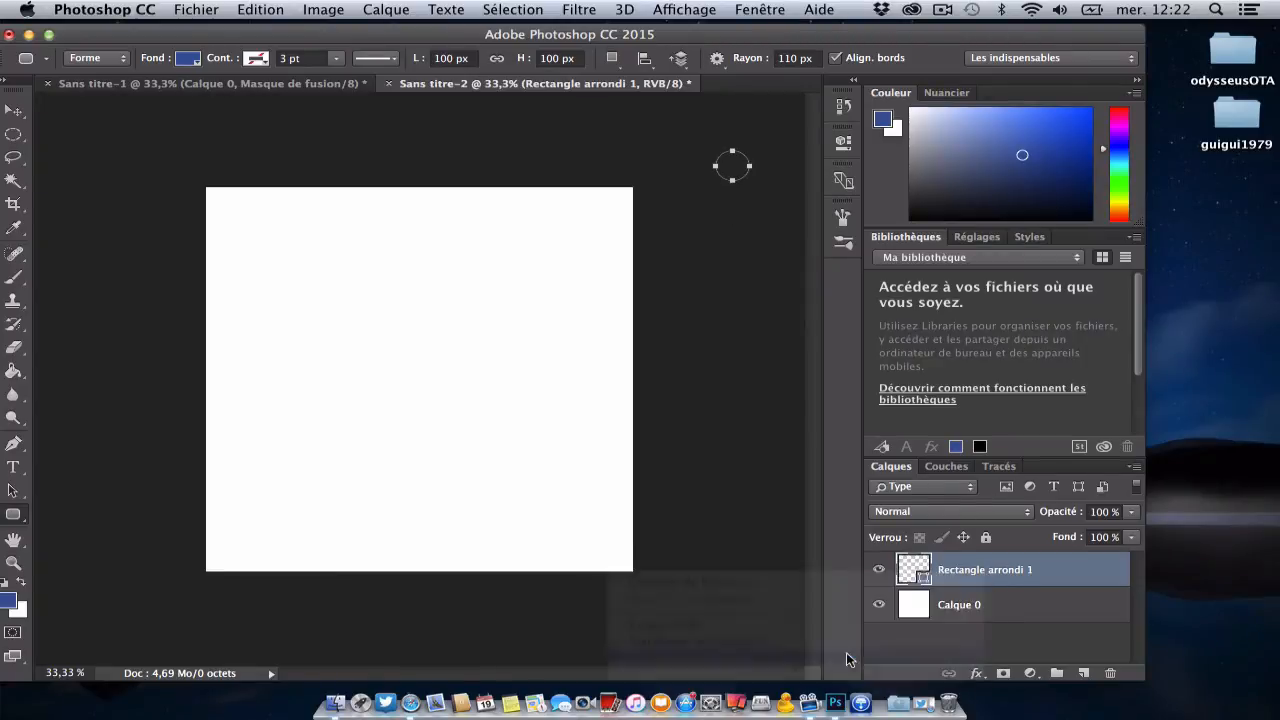
pyautogui.click(785, 270)
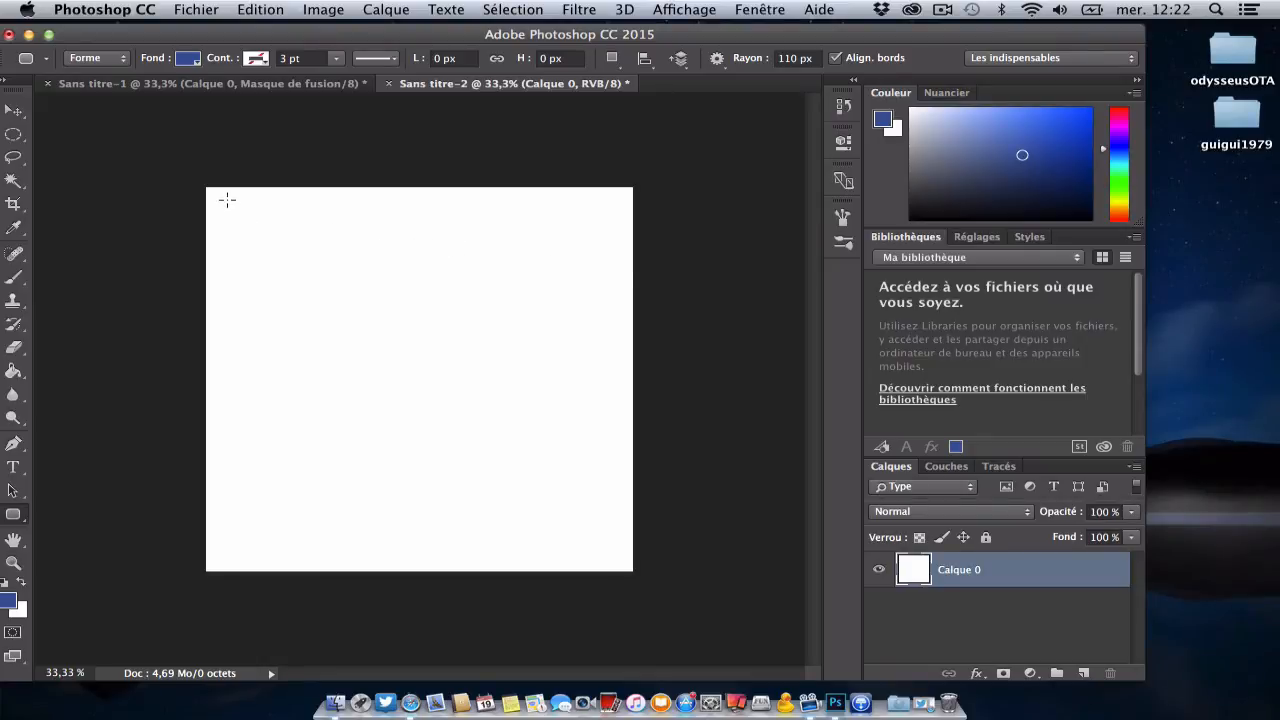
# Step: Draw a blue rounded rectangle about 1180 × 1209 px over the canvas and move it slightly up to centre it
pyautogui.moveTo(222, 201); pyautogui.dragTo(616, 560)
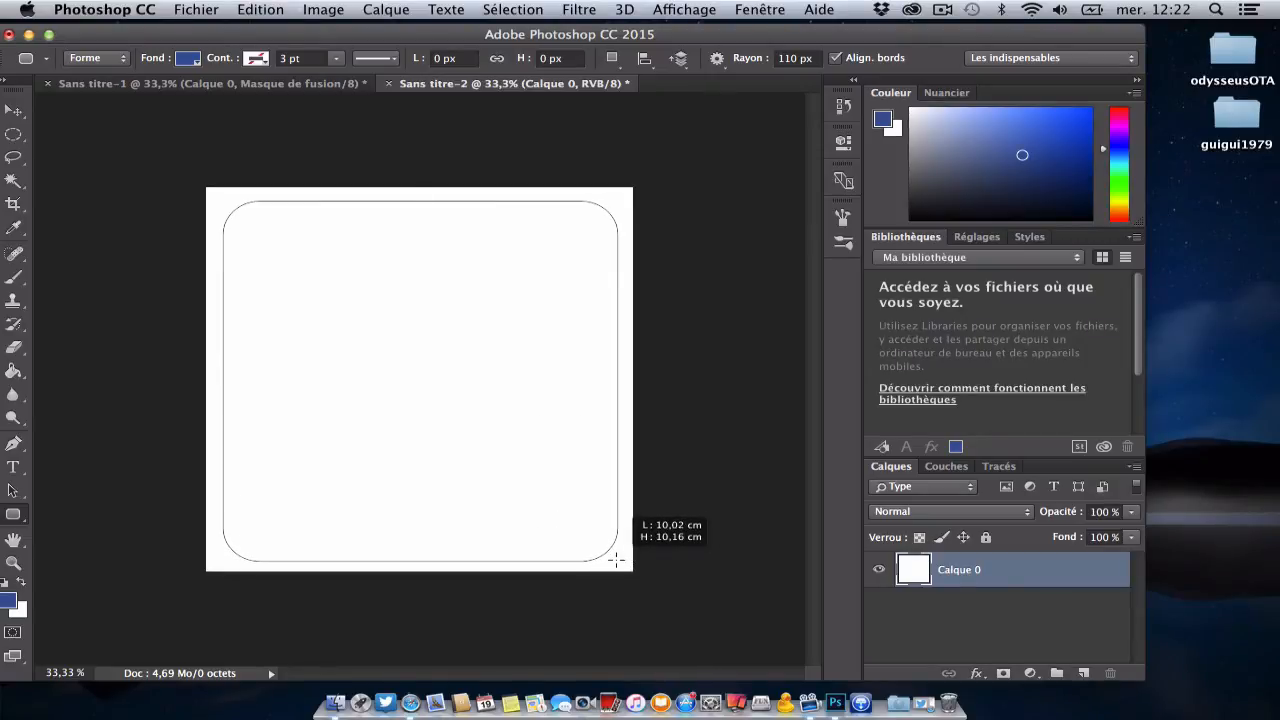
pyautogui.moveTo(616, 560)
pyautogui.mouseDown()
pyautogui.moveTo(628, 561)
pyautogui.moveTo(616, 564)
pyautogui.mouseUp()
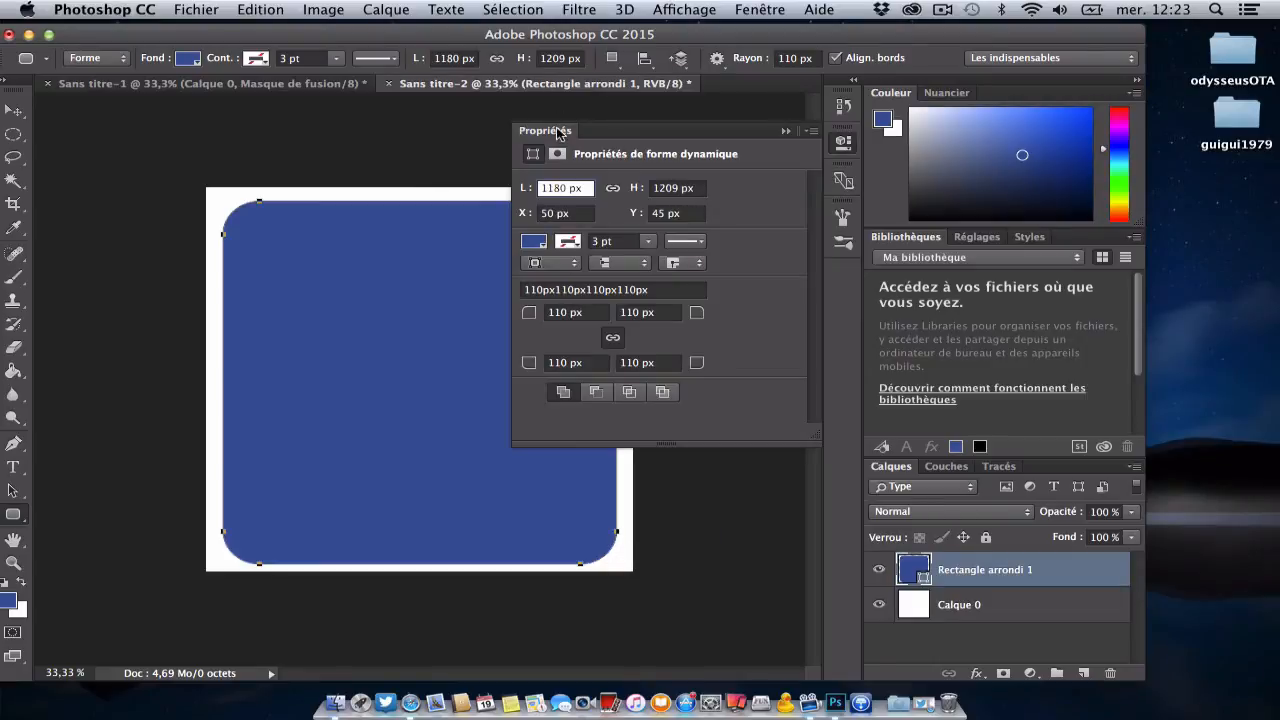
pyautogui.click(786, 131)
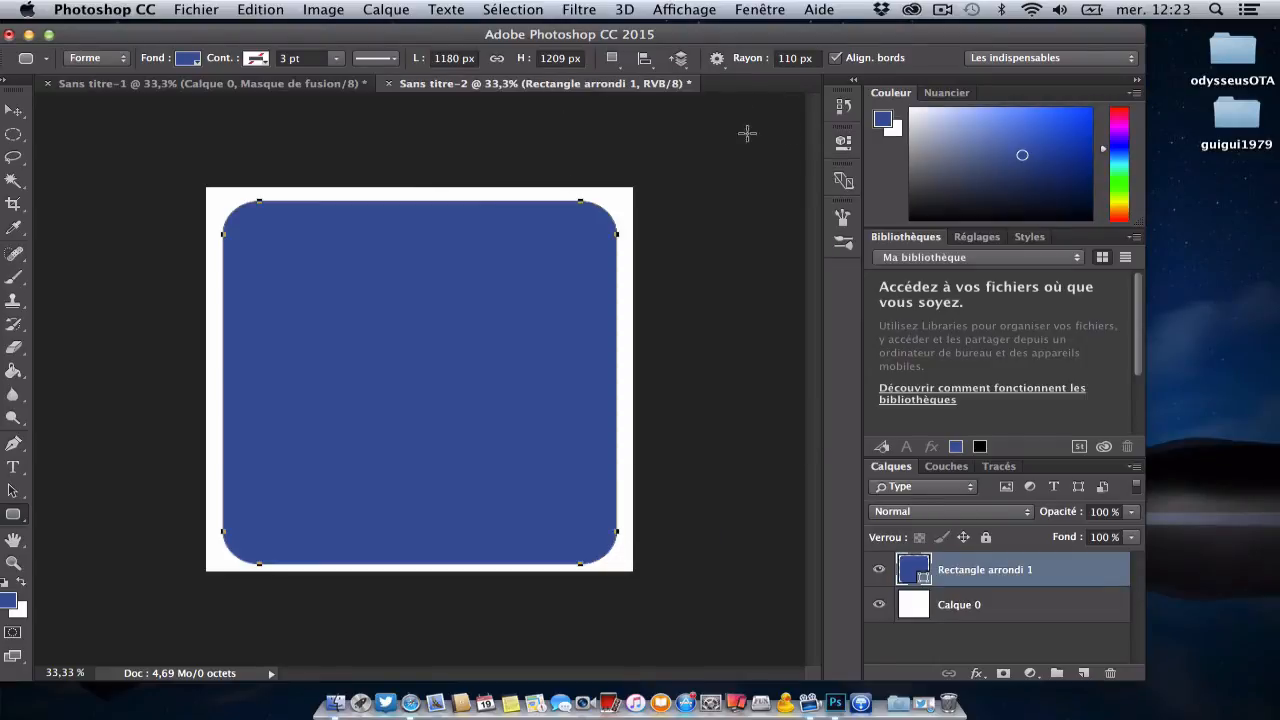
pyautogui.click(15, 111)
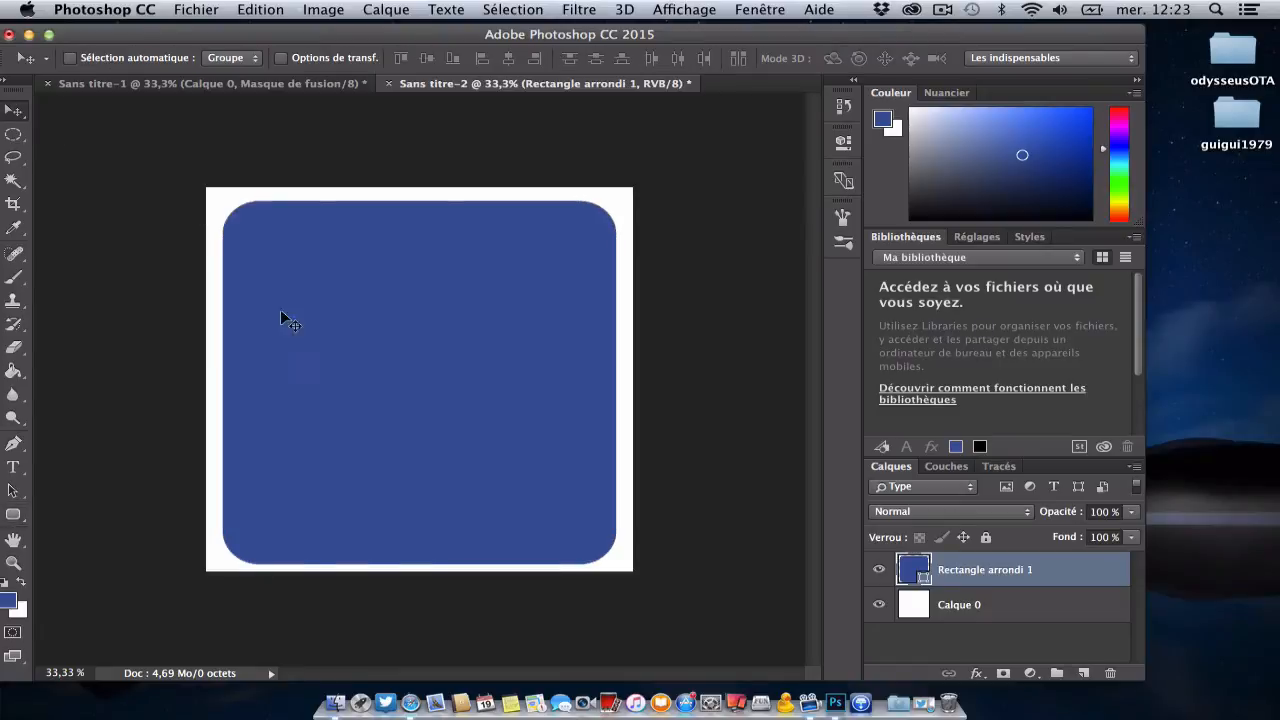
pyautogui.moveTo(467, 369); pyautogui.dragTo(463, 368)
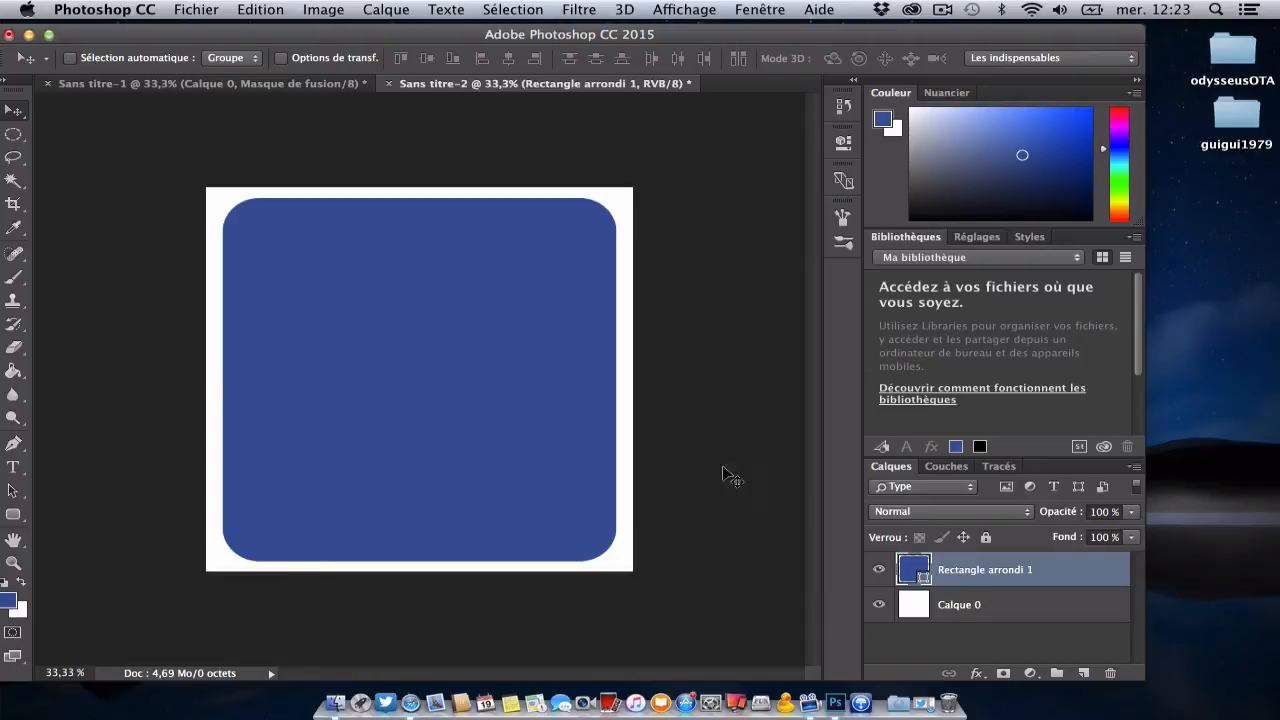
# Step: Add a gradient overlay (Incrustation en dégradé) to the rounded rectangle's layer, keeping the shape in view
pyautogui.rightClick(1012, 574)
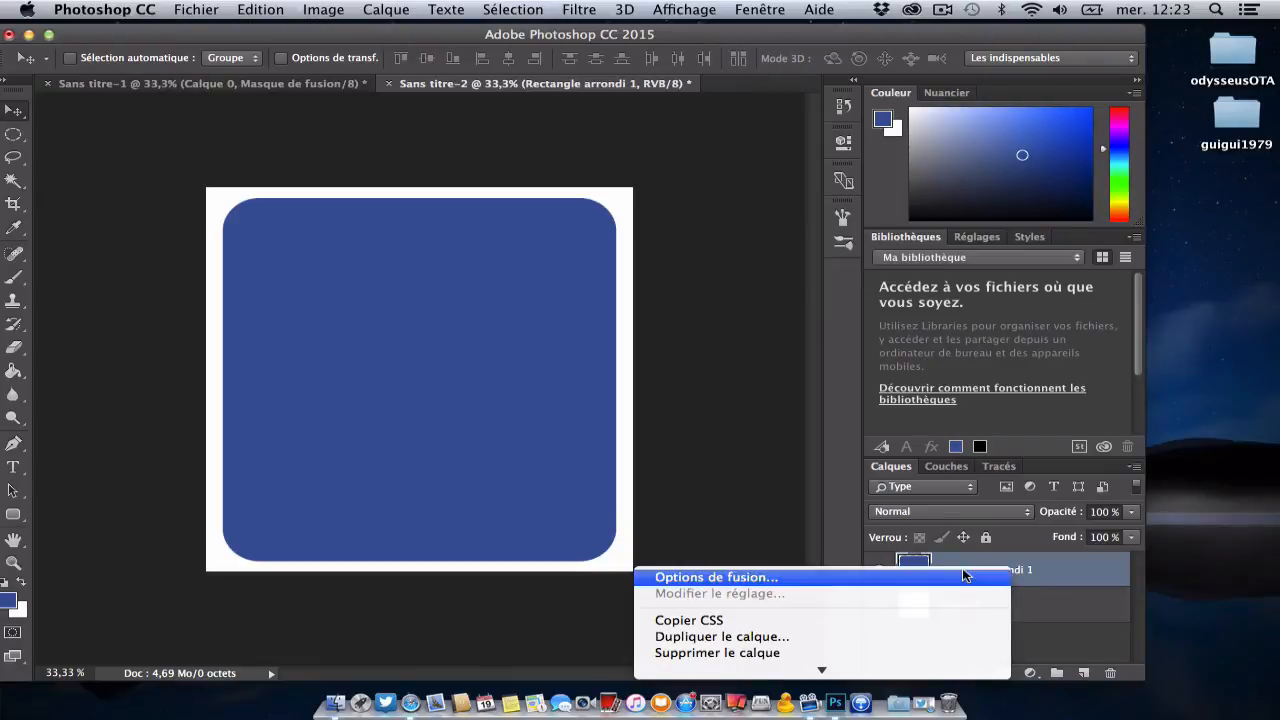
pyautogui.click(965, 577)
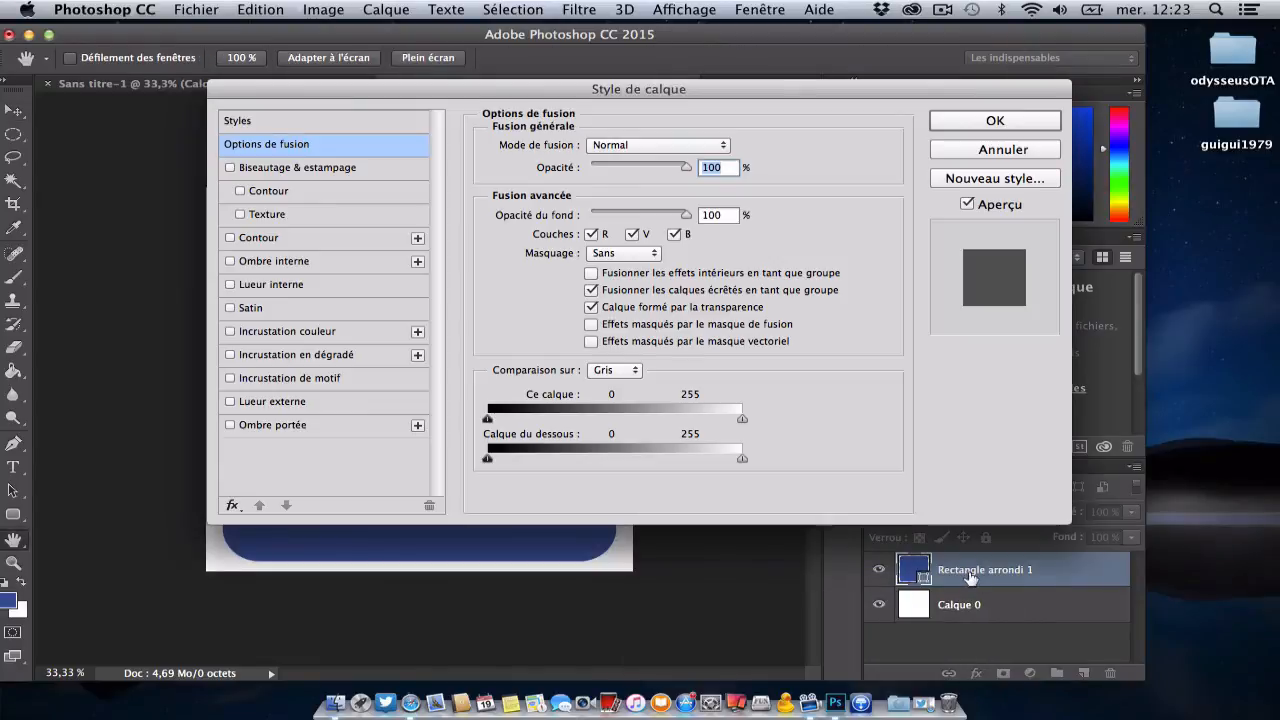
pyautogui.moveTo(303, 90); pyautogui.dragTo(677, 95)
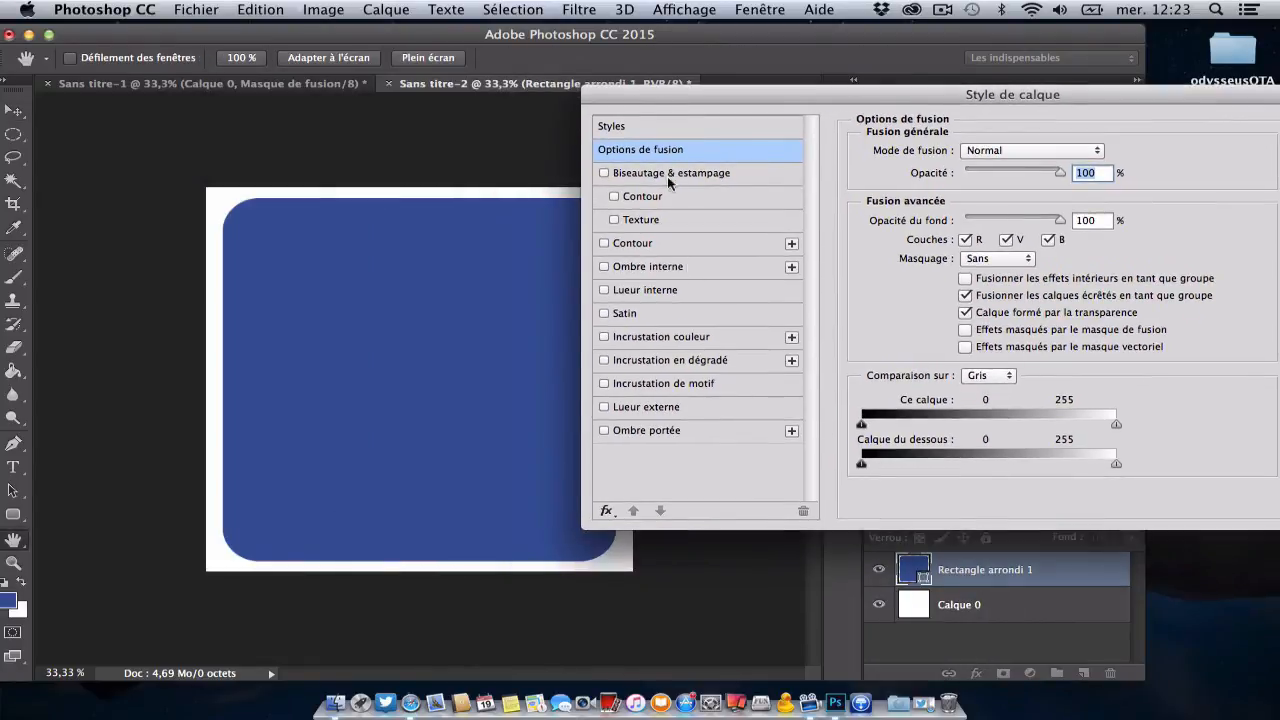
pyautogui.click(707, 360)
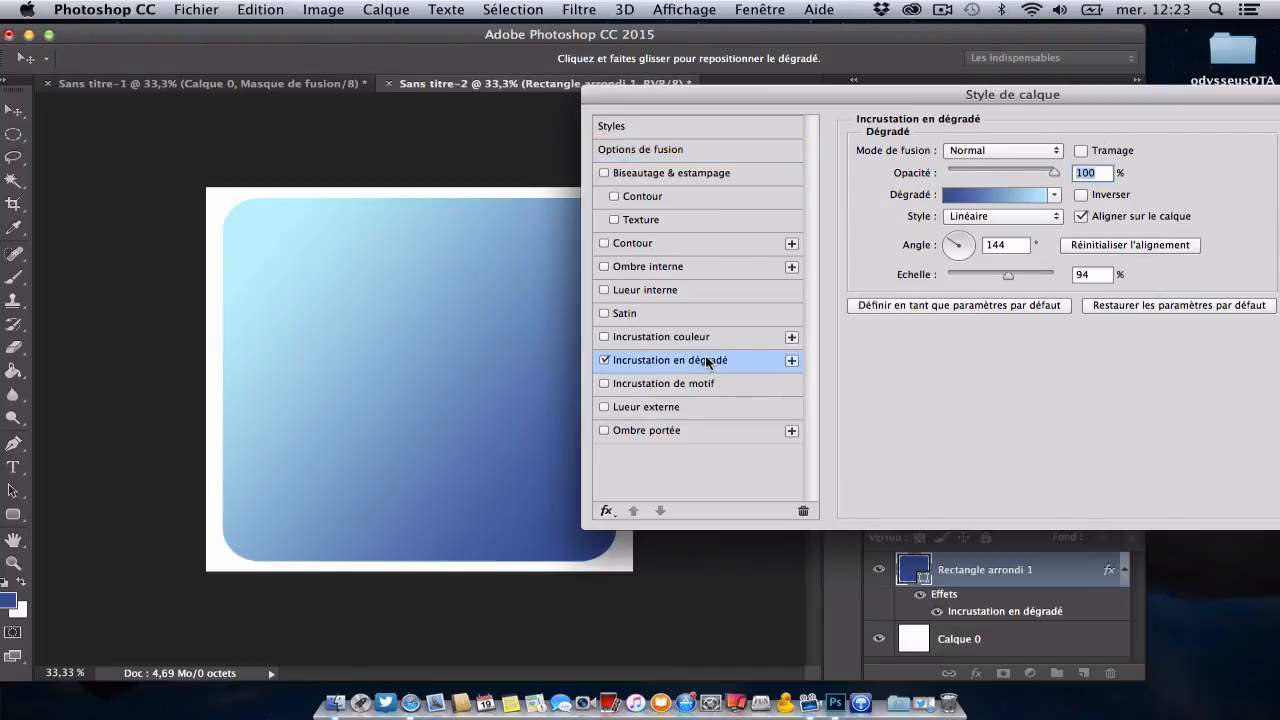
# Step: Try a colour overlay (Incrustation couleur) on the rounded rectangle in place of the gradient overlay
pyautogui.click(604, 360)
pyautogui.click(604, 337)
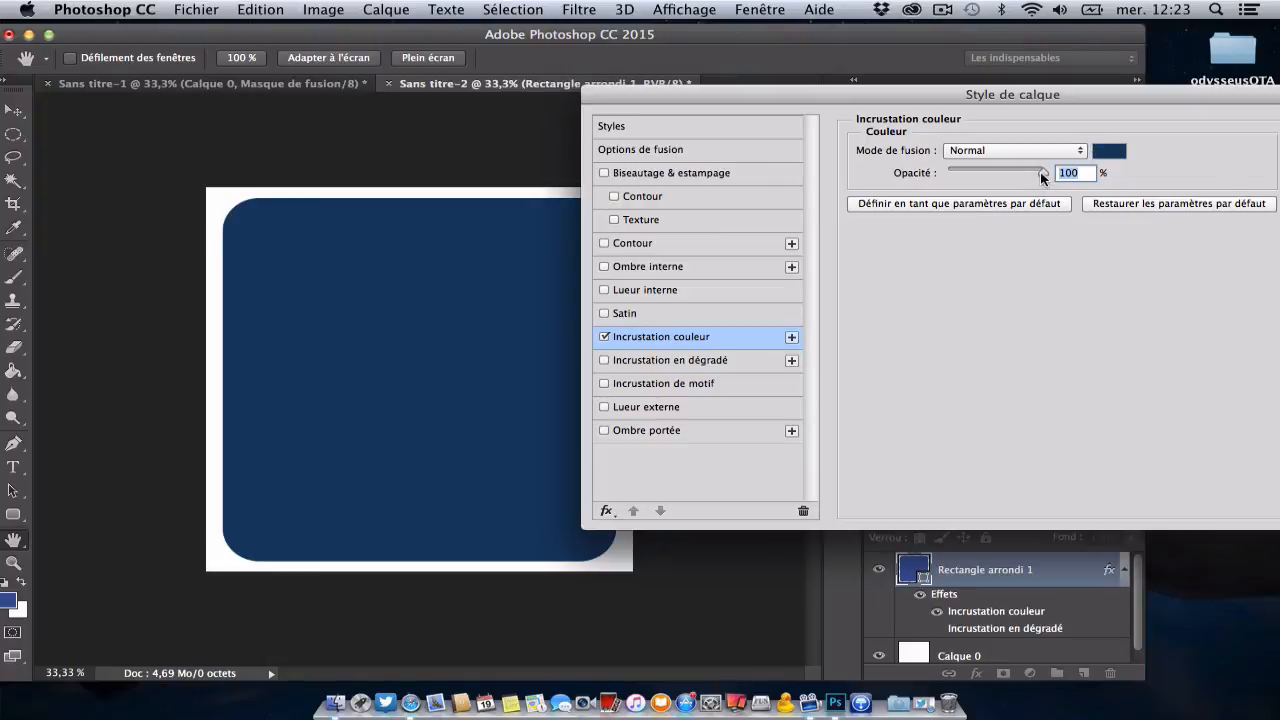
pyautogui.moveTo(1043, 175)
pyautogui.mouseDown()
pyautogui.moveTo(940, 178)
pyautogui.moveTo(1043, 176)
pyautogui.mouseUp()
pyautogui.click(604, 337)
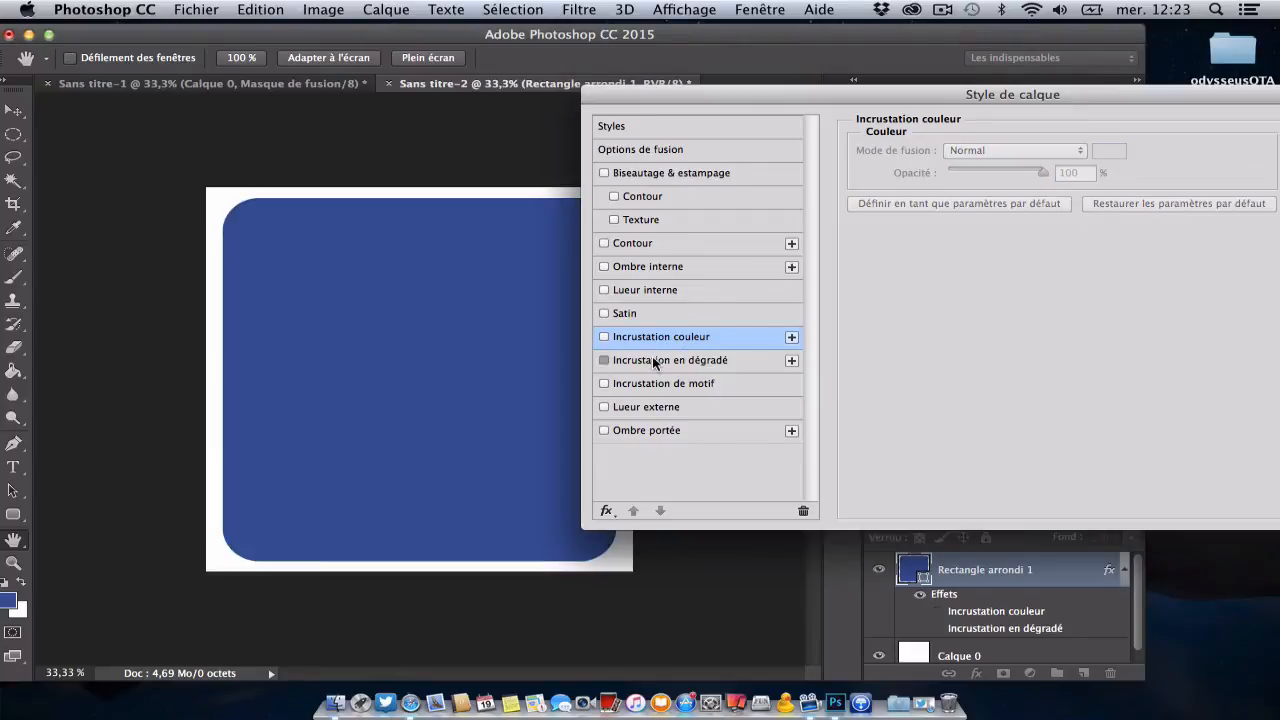
# Step: Enable the gradient overlay with the foreground-to-background preset (Premier plan -> arrière-plan)
pyautogui.click(655, 362)
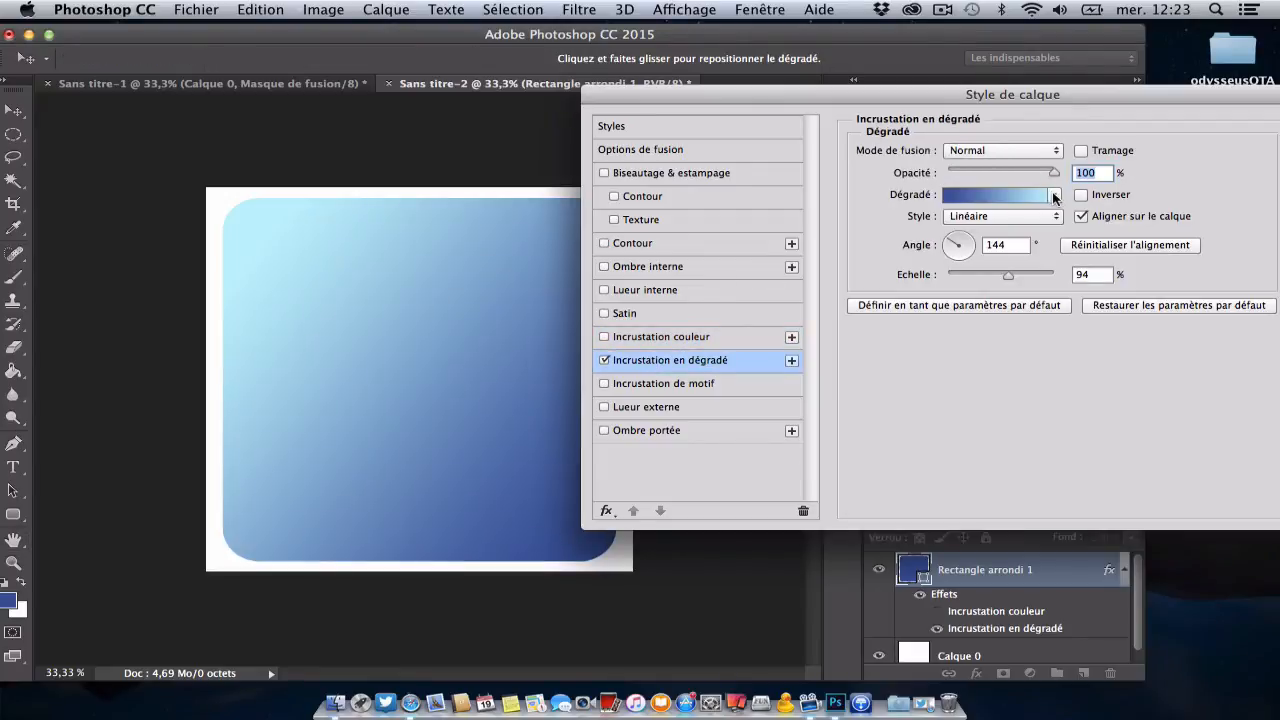
pyautogui.click(1055, 196)
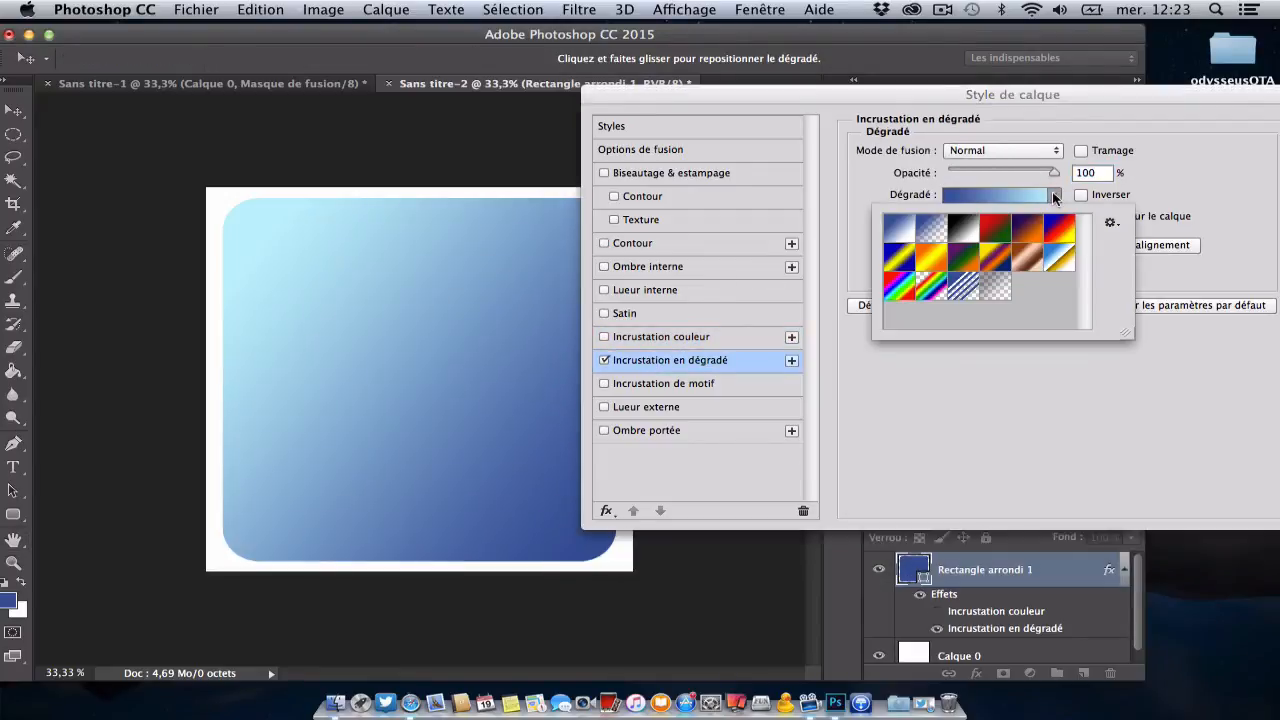
pyautogui.click(895, 236)
pyautogui.doubleClick(895, 236)
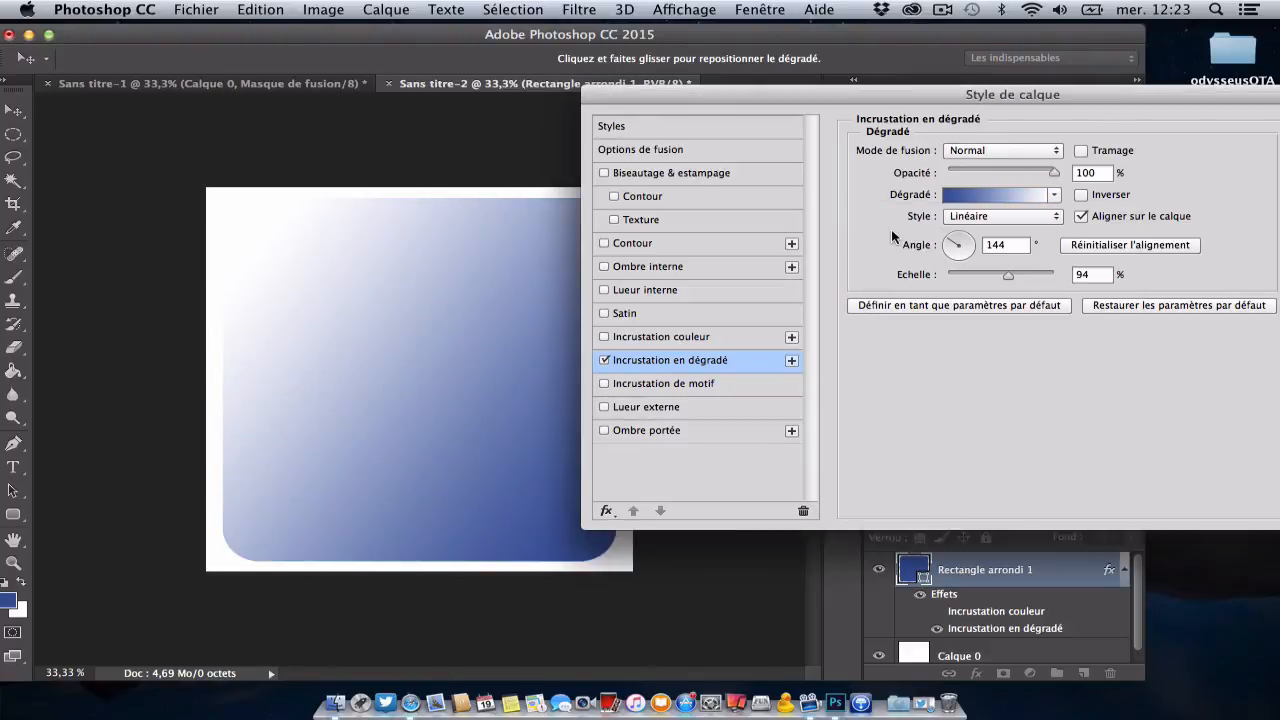
# Step: Edit the overlay's gradient and set its starting colour stop, at position 0 %, to white (ffffff)
pyautogui.click(970, 196)
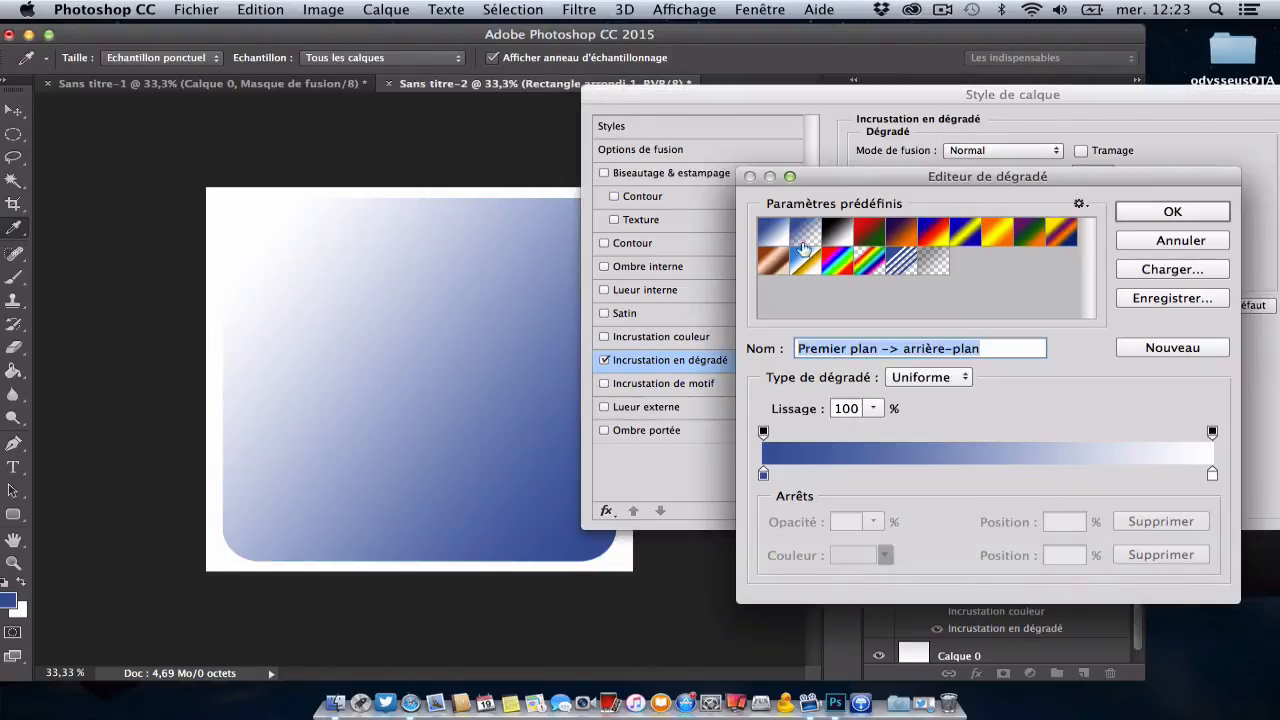
pyautogui.doubleClick(763, 474)
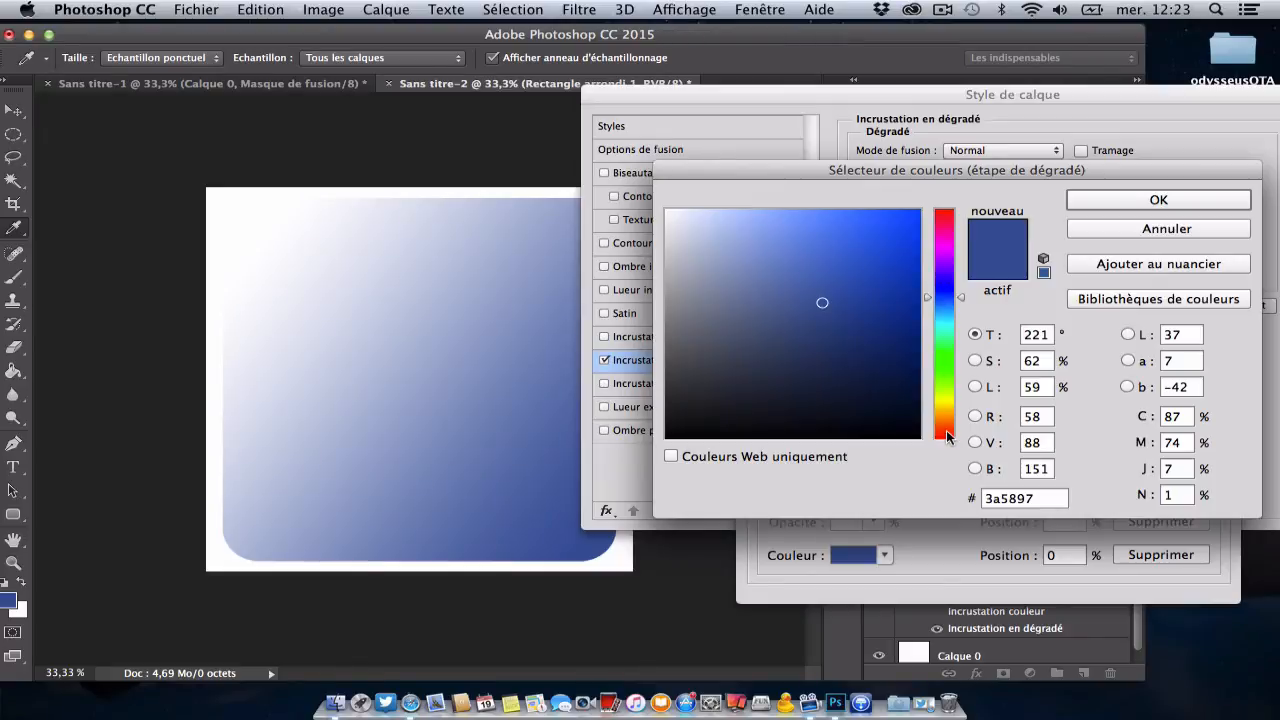
pyautogui.click(804, 291)
pyautogui.moveTo(707, 242); pyautogui.dragTo(550, 177)
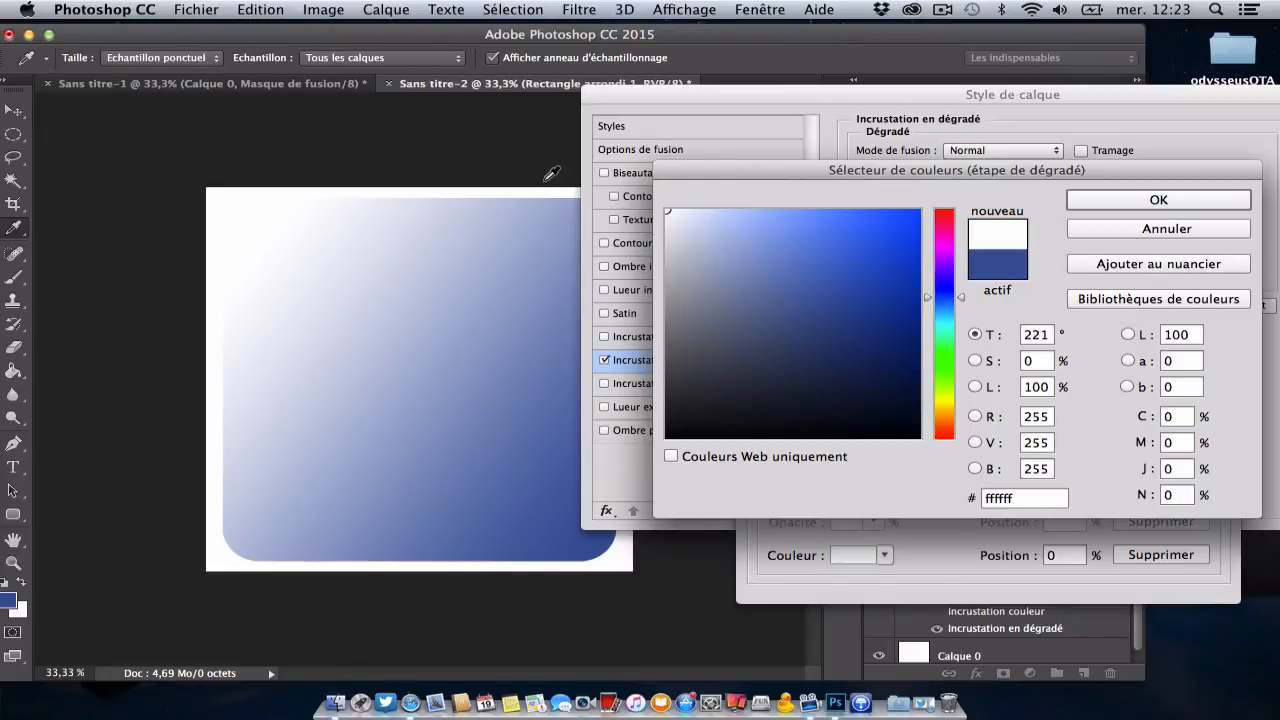
pyautogui.click(1160, 207)
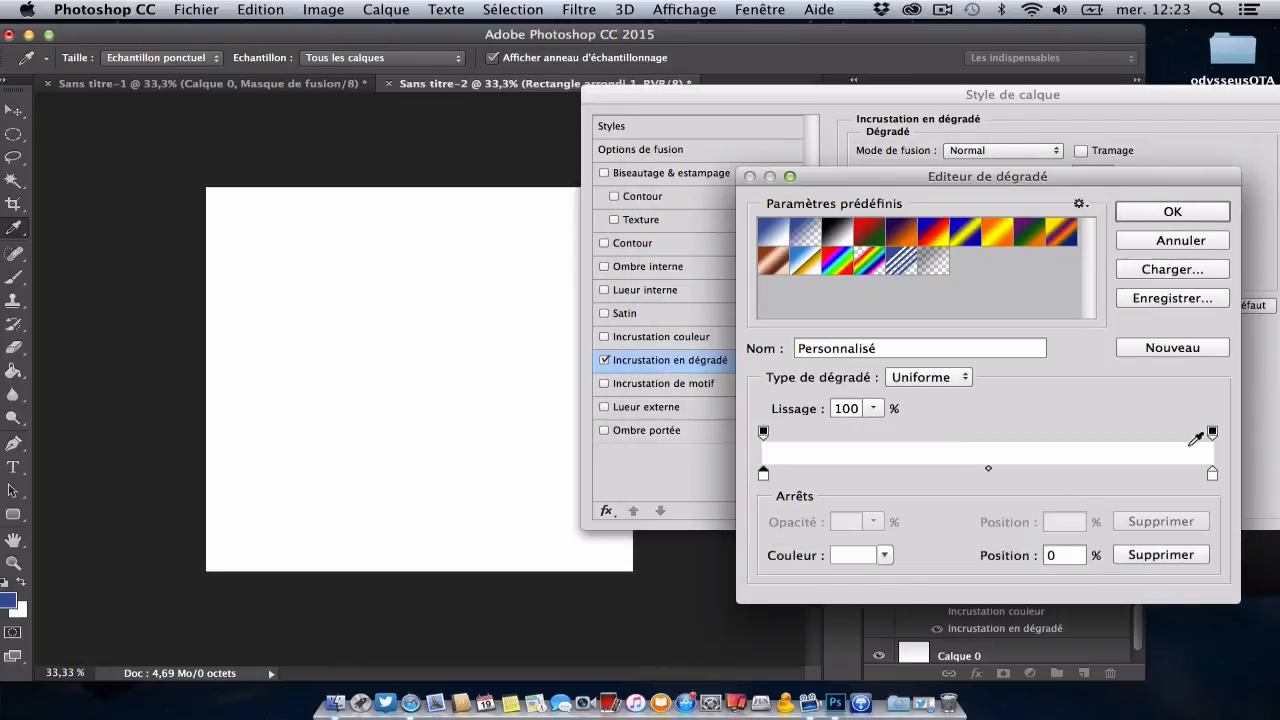
# Step: Set the gradient's end colour stop, at position 100 %, to black (000000) and accept the gradient
pyautogui.doubleClick(1212, 475)
pyautogui.moveTo(738, 333); pyautogui.dragTo(580, 471)
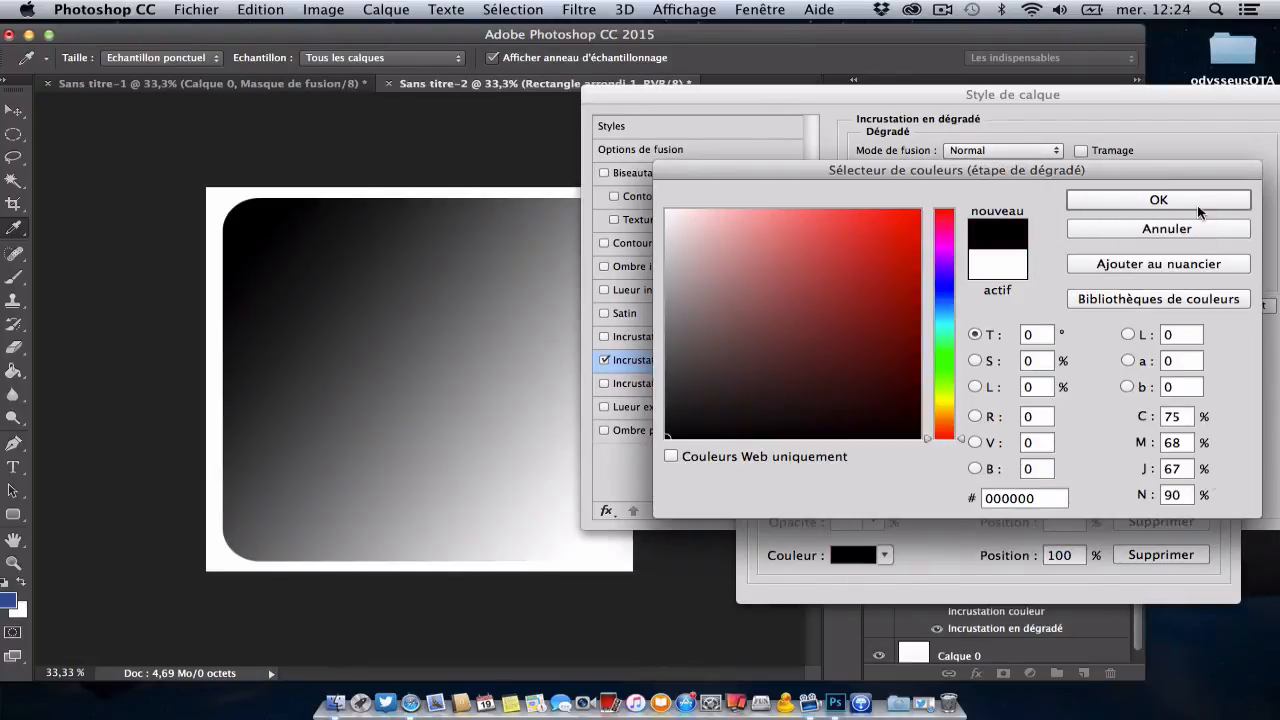
pyautogui.click(1197, 205)
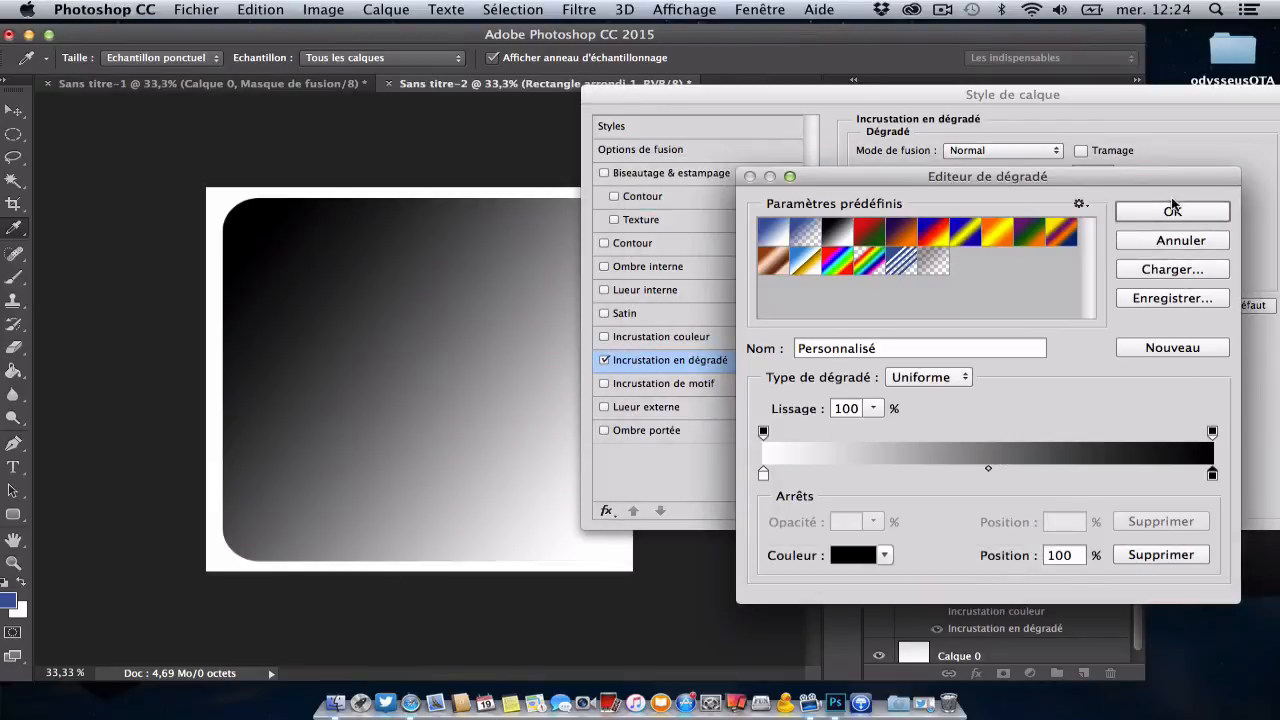
pyautogui.click(1174, 210)
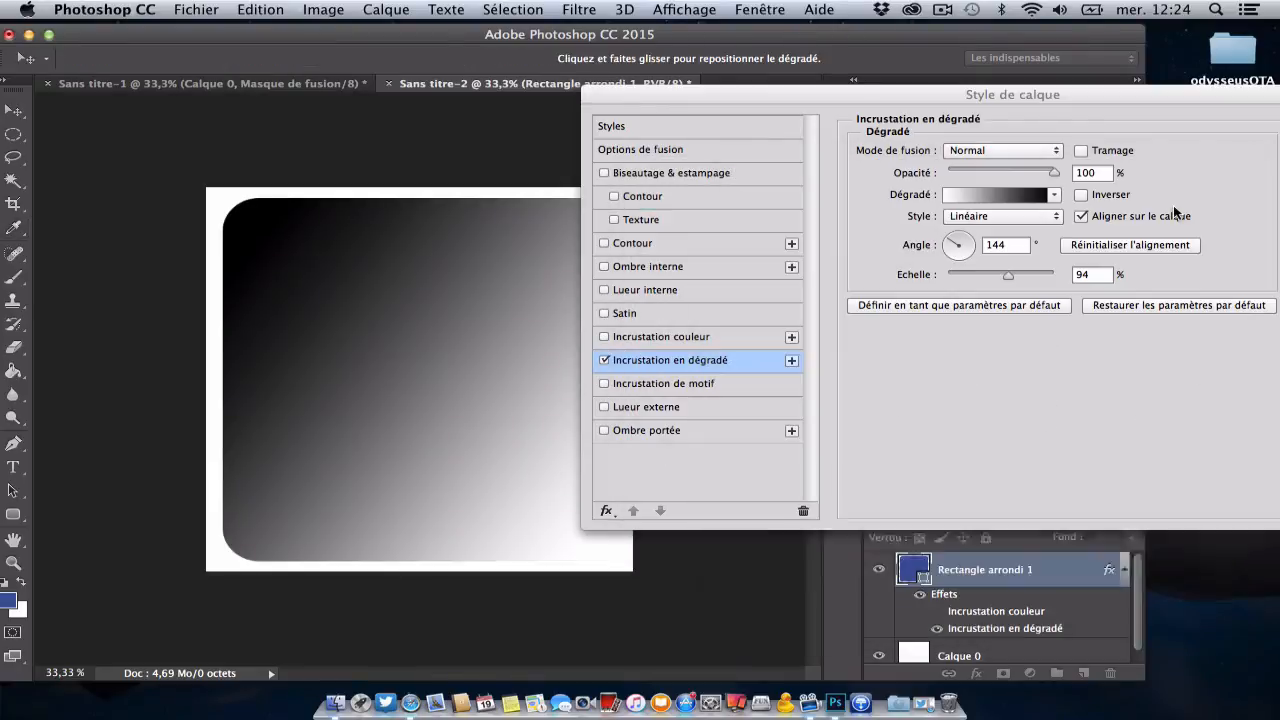
# Step: Set the gradient overlay's angle to -76° and scale to 132 %, and shift the gradient slightly upward on the shape
pyautogui.click(963, 247)
pyautogui.moveTo(963, 250); pyautogui.dragTo(960, 252)
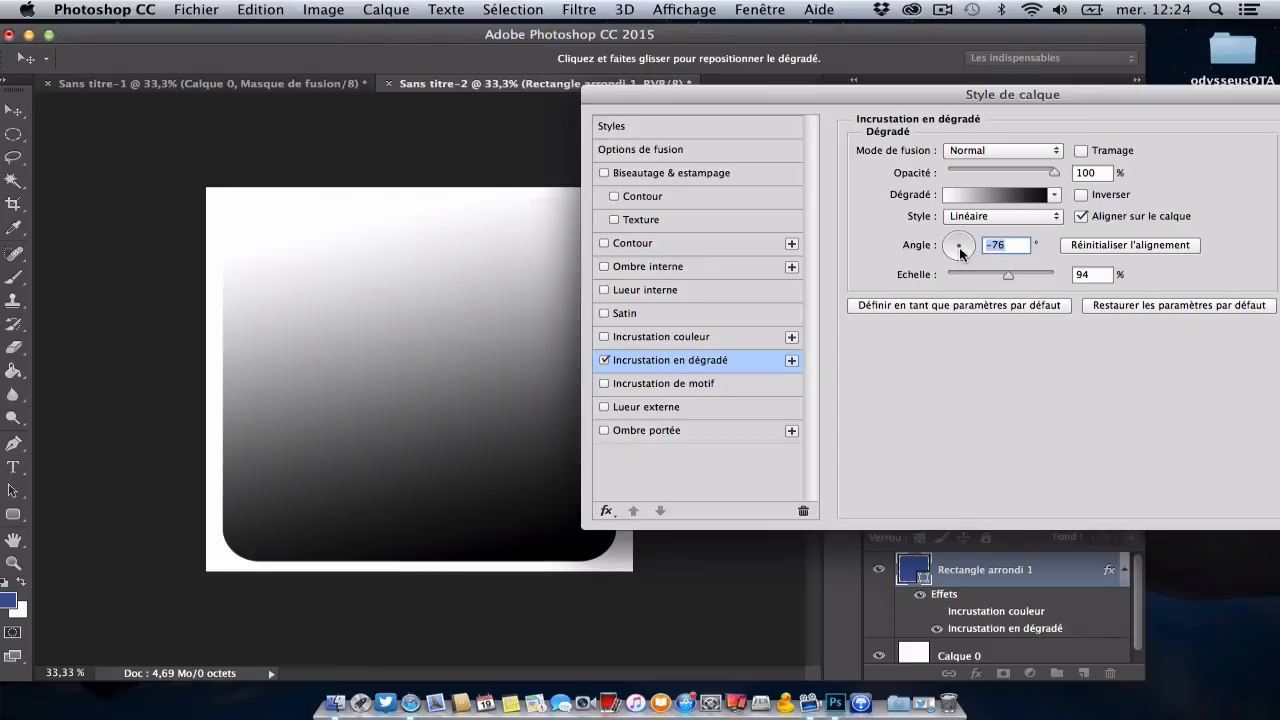
pyautogui.moveTo(800, 101); pyautogui.dragTo(915, 102)
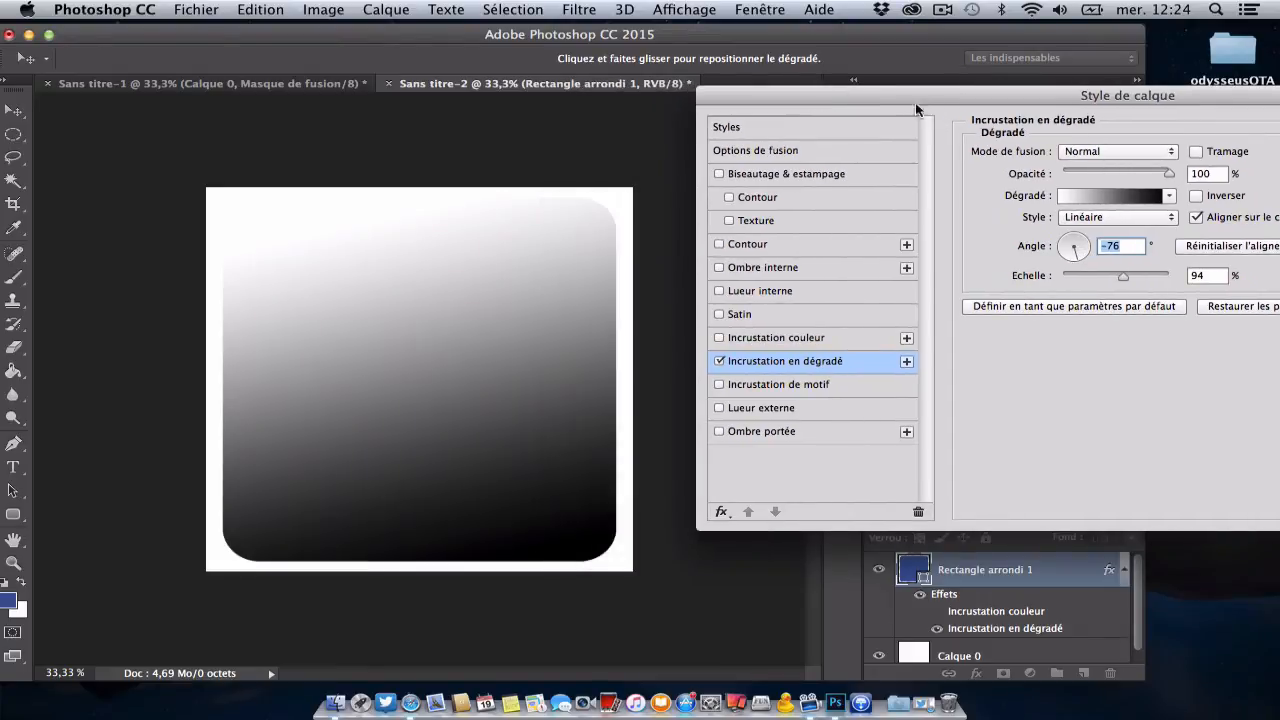
pyautogui.moveTo(1115, 276); pyautogui.dragTo(1157, 280)
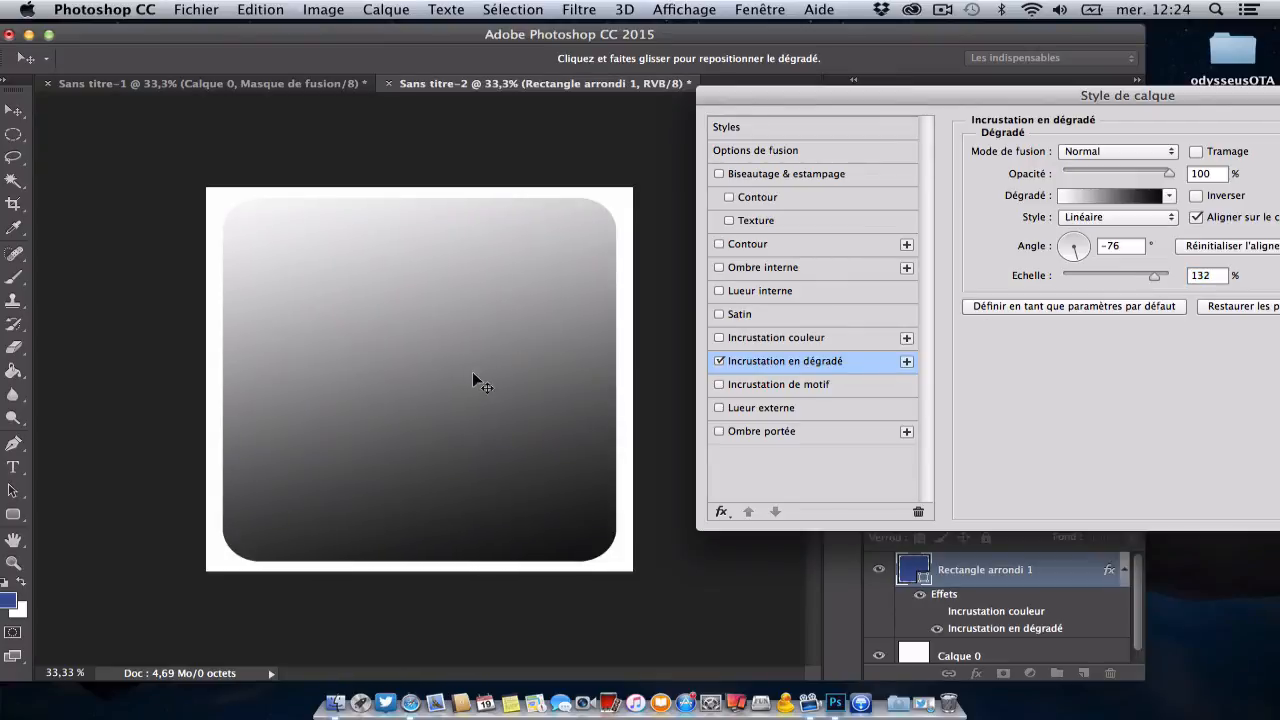
pyautogui.moveTo(474, 373)
pyautogui.mouseDown()
pyautogui.moveTo(514, 463)
pyautogui.moveTo(434, 251)
pyautogui.moveTo(482, 356)
pyautogui.mouseUp()
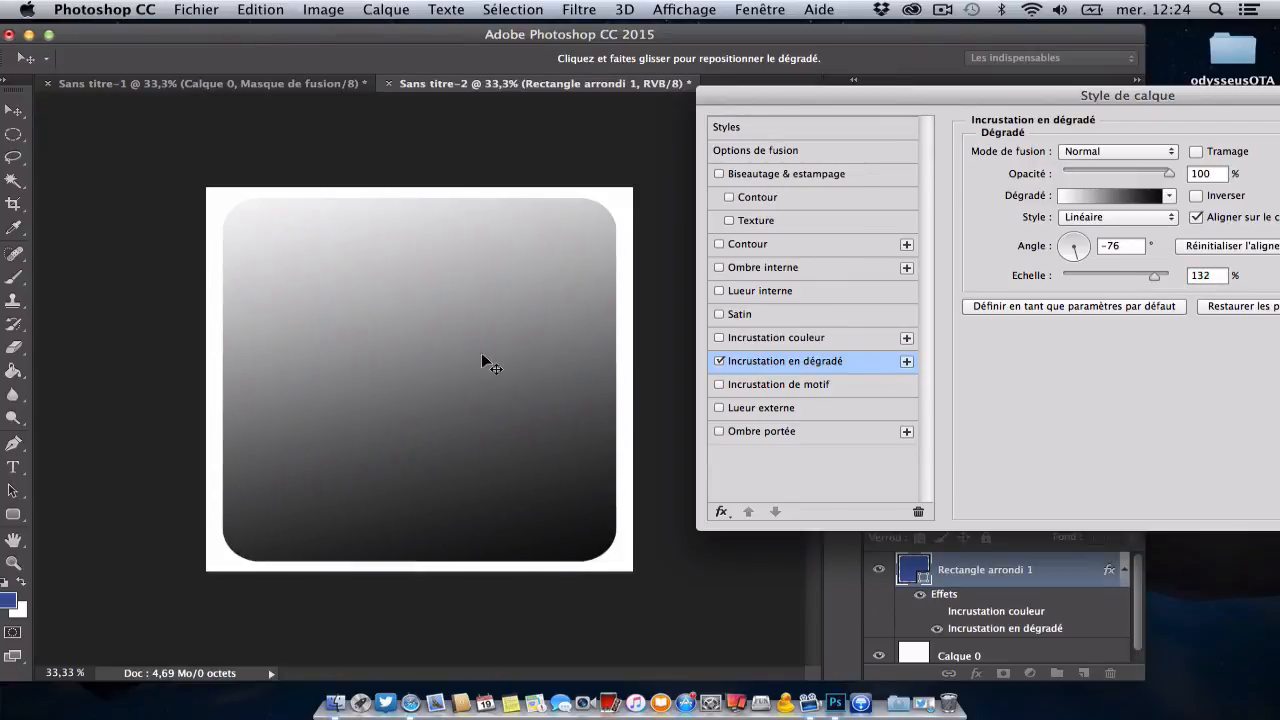
# Step: Set the gradient overlay's angle to -127° and apply the layer style
pyautogui.click(1083, 246)
pyautogui.click(1064, 242)
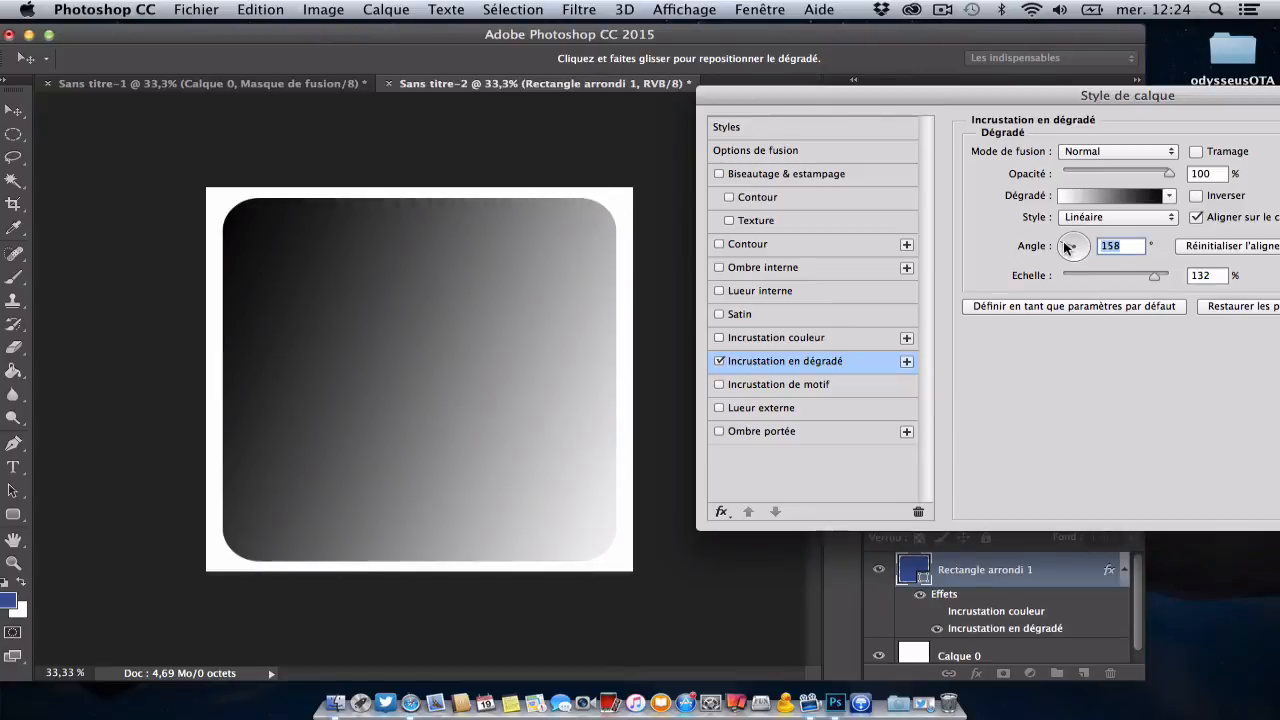
pyautogui.click(1067, 254)
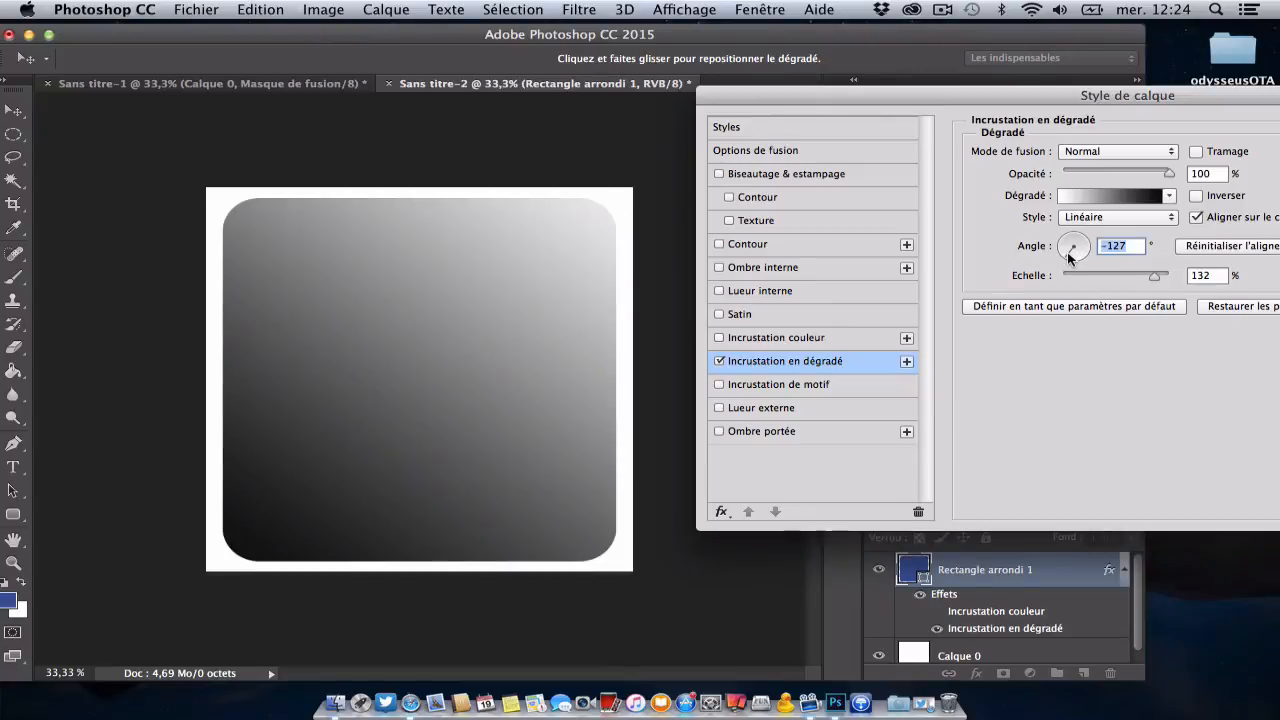
pyautogui.click(407, 416)
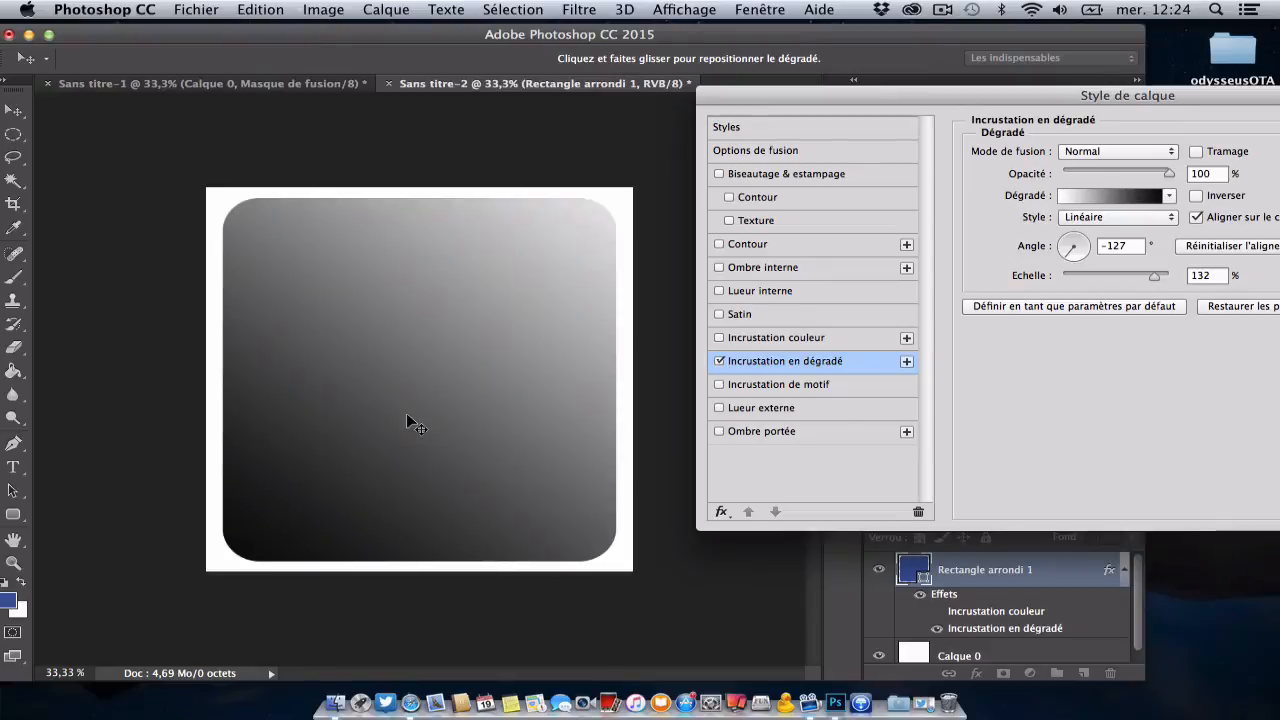
pyautogui.moveTo(982, 94); pyautogui.dragTo(717, 97)
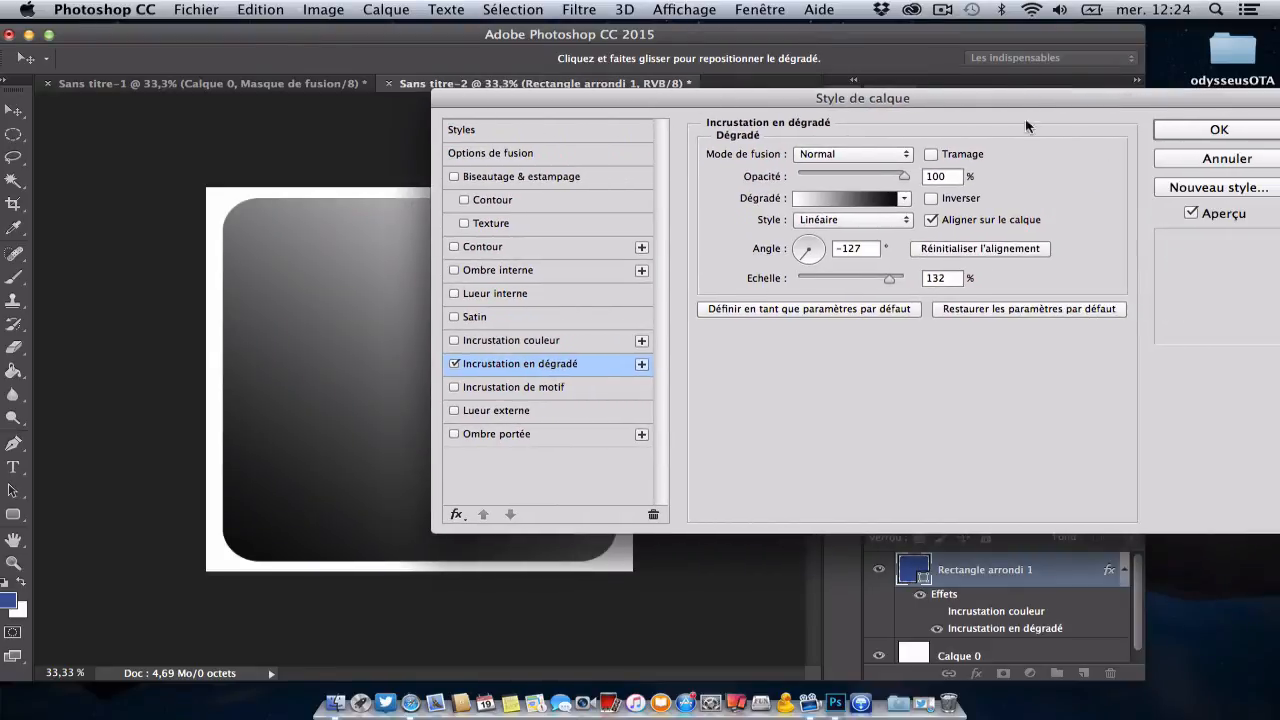
pyautogui.click(1246, 131)
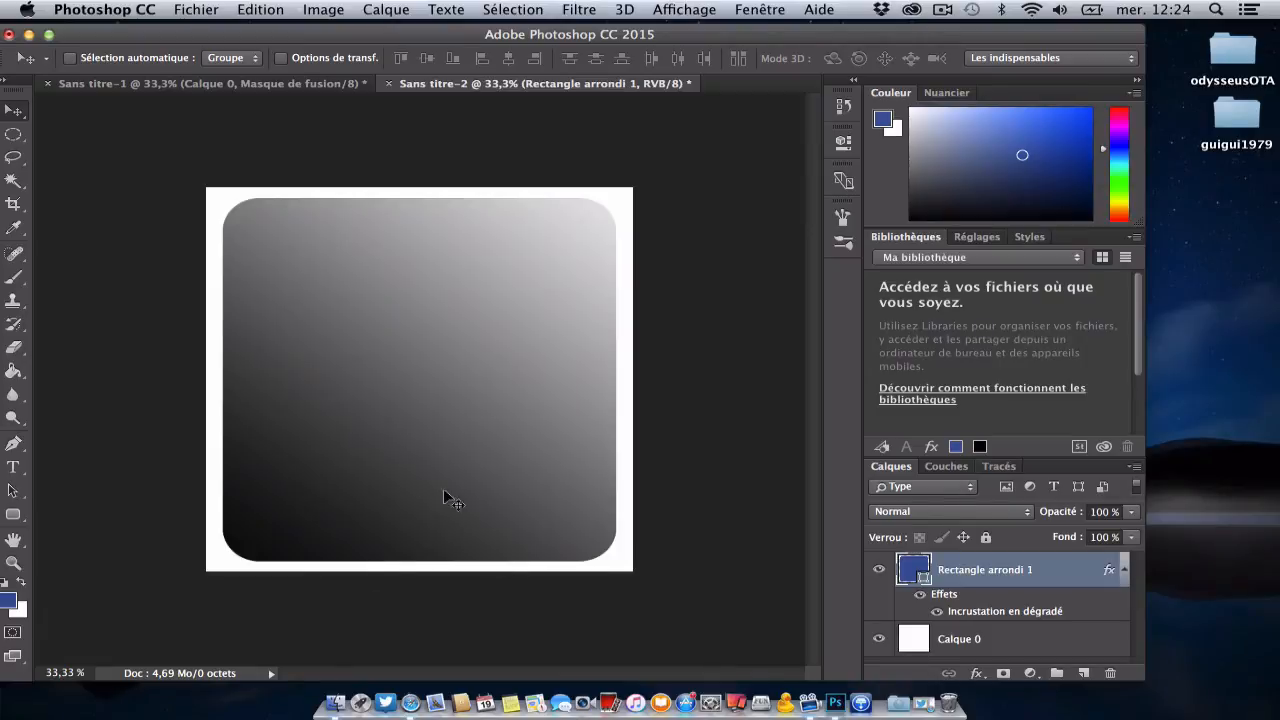
# Step: Add a stroke (Contour) effect to the rounded rectangle's layer with the fill type set to Couleur
pyautogui.rightClick(979, 577)
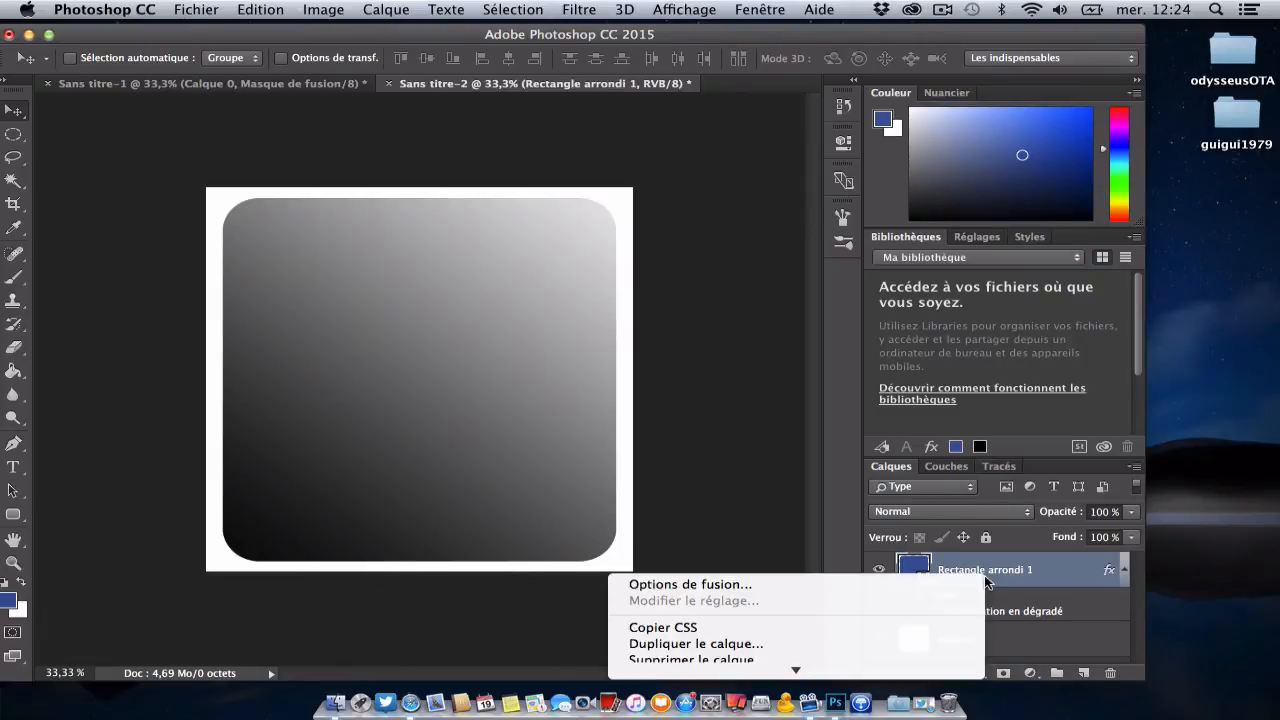
pyautogui.click(951, 582)
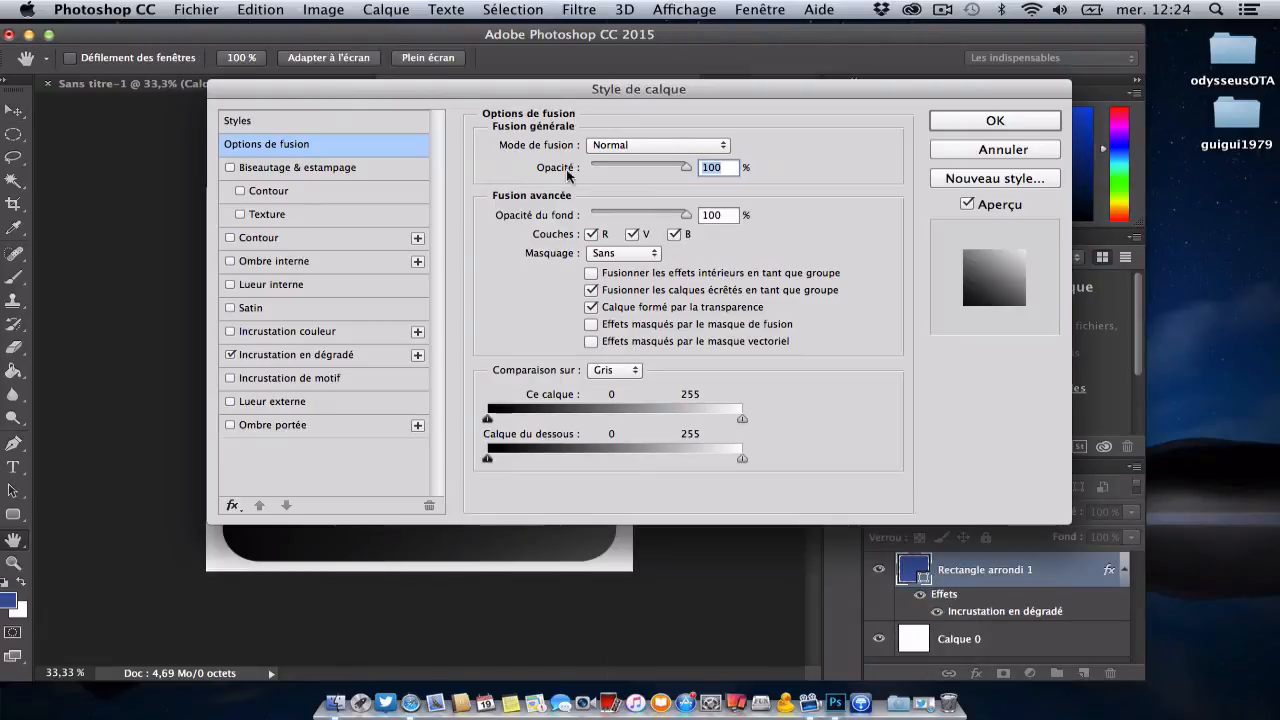
pyautogui.moveTo(700, 92); pyautogui.dragTo(908, 122)
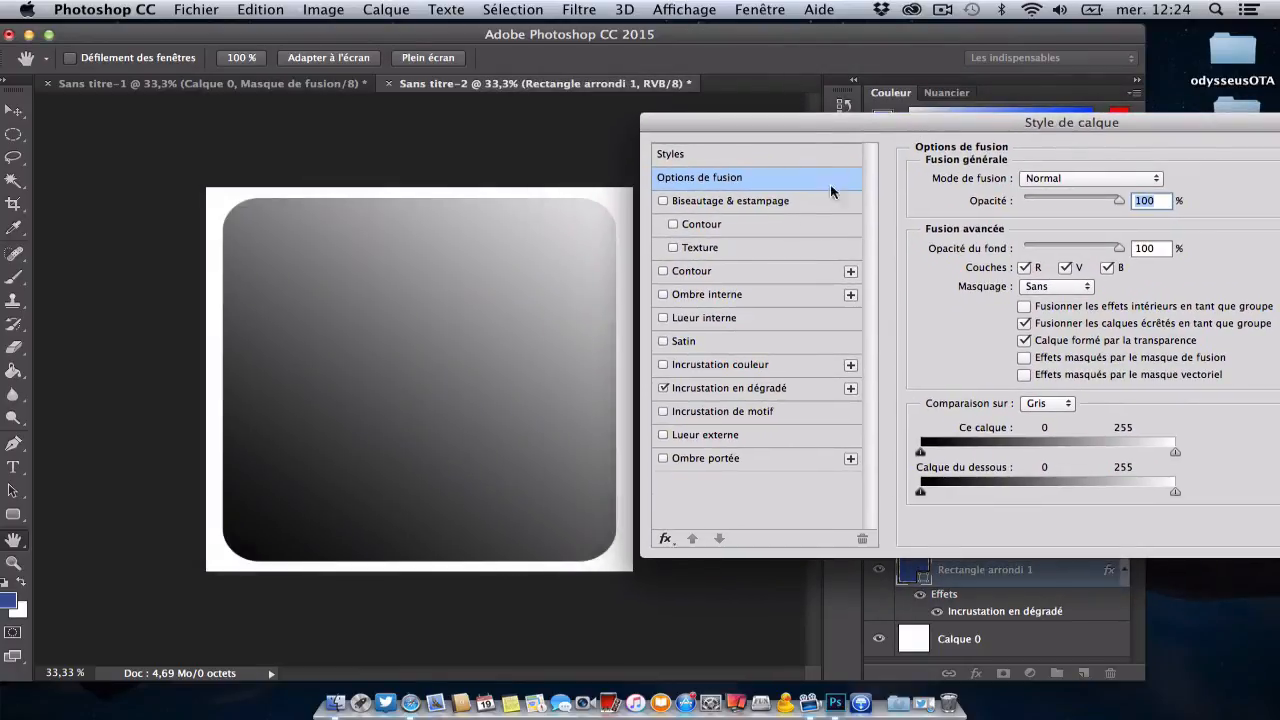
pyautogui.click(743, 270)
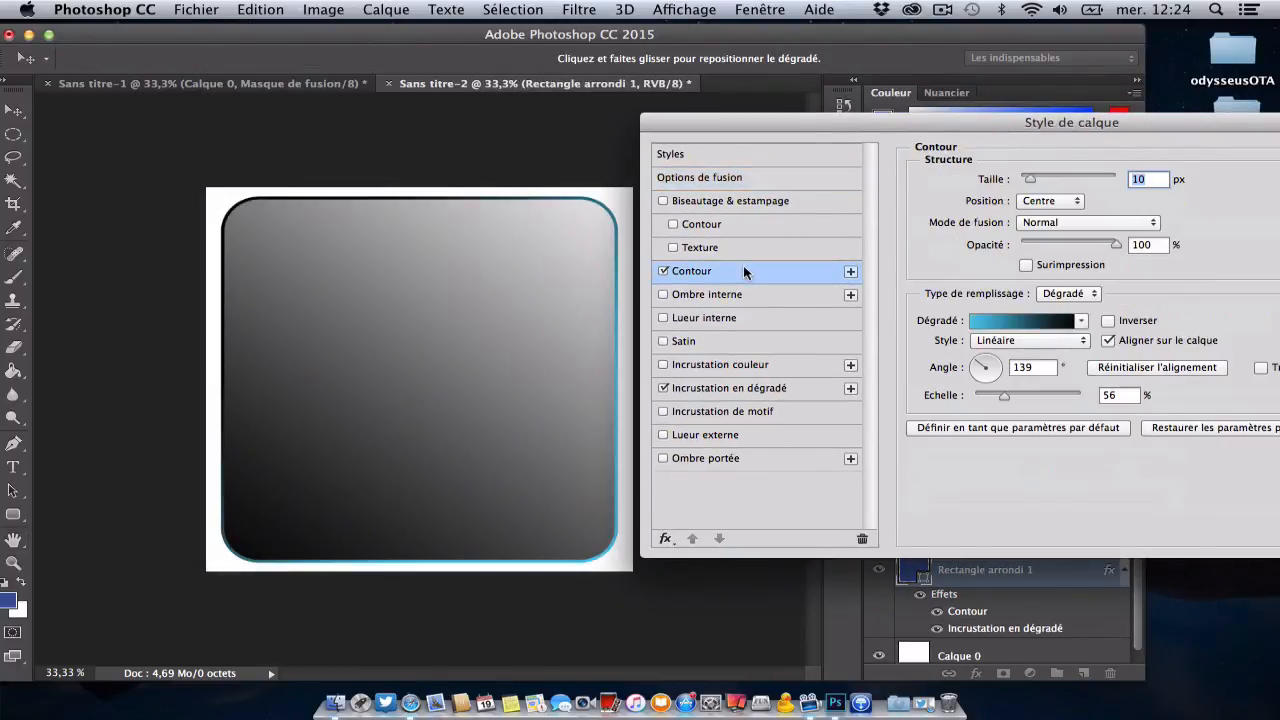
pyautogui.click(1068, 293)
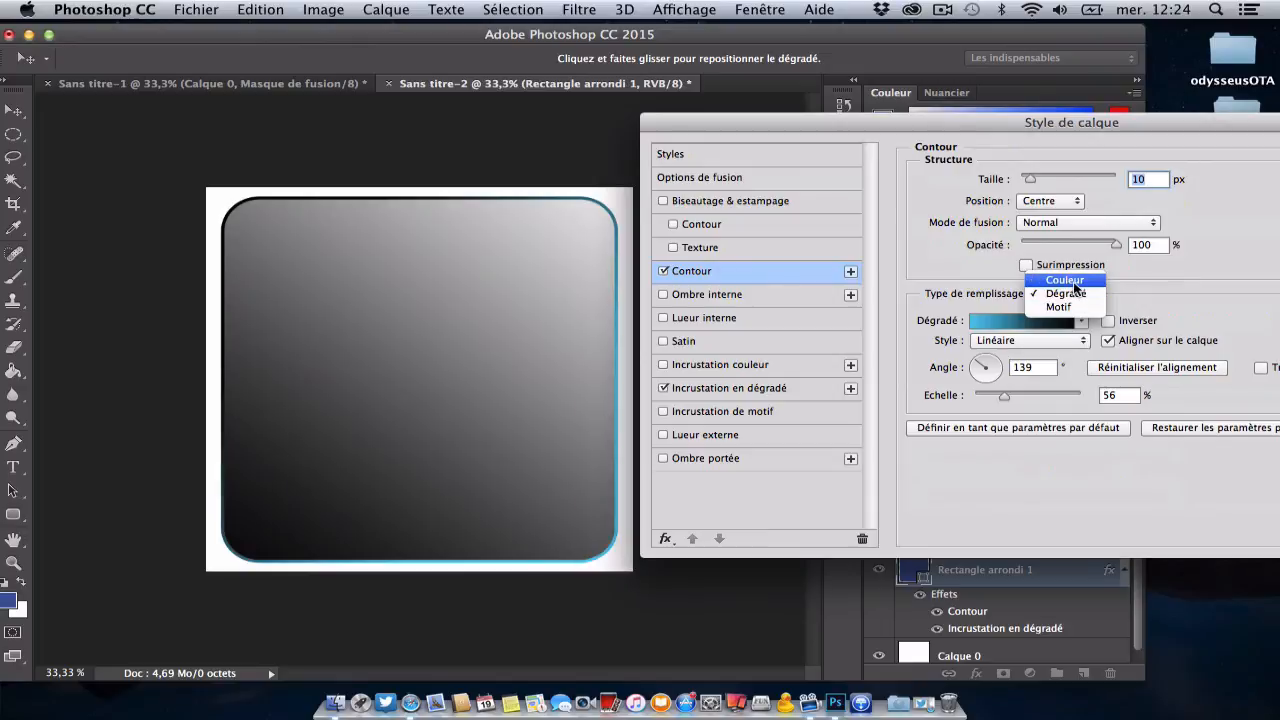
pyautogui.click(1073, 281)
# Step: Set the rounded rectangle's stroke colour to the grey-blue 94afc3 and accept the colour
pyautogui.click(985, 323)
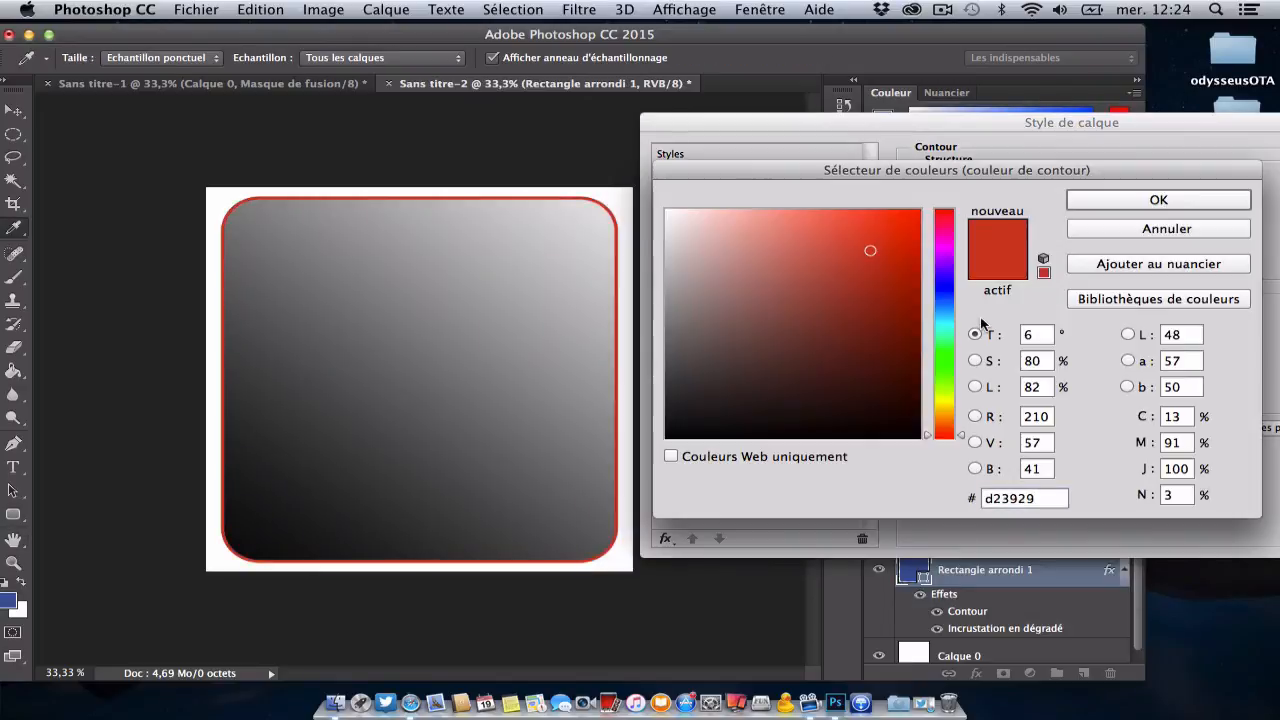
pyautogui.click(949, 353)
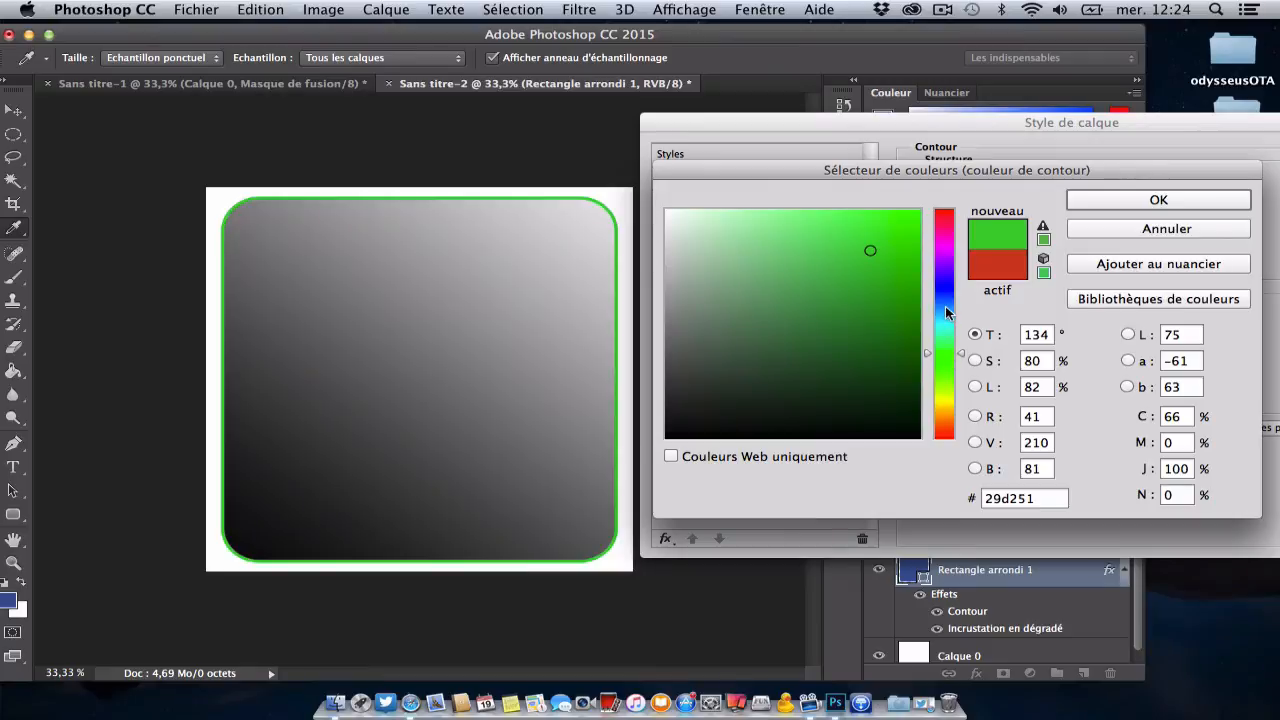
pyautogui.click(945, 309)
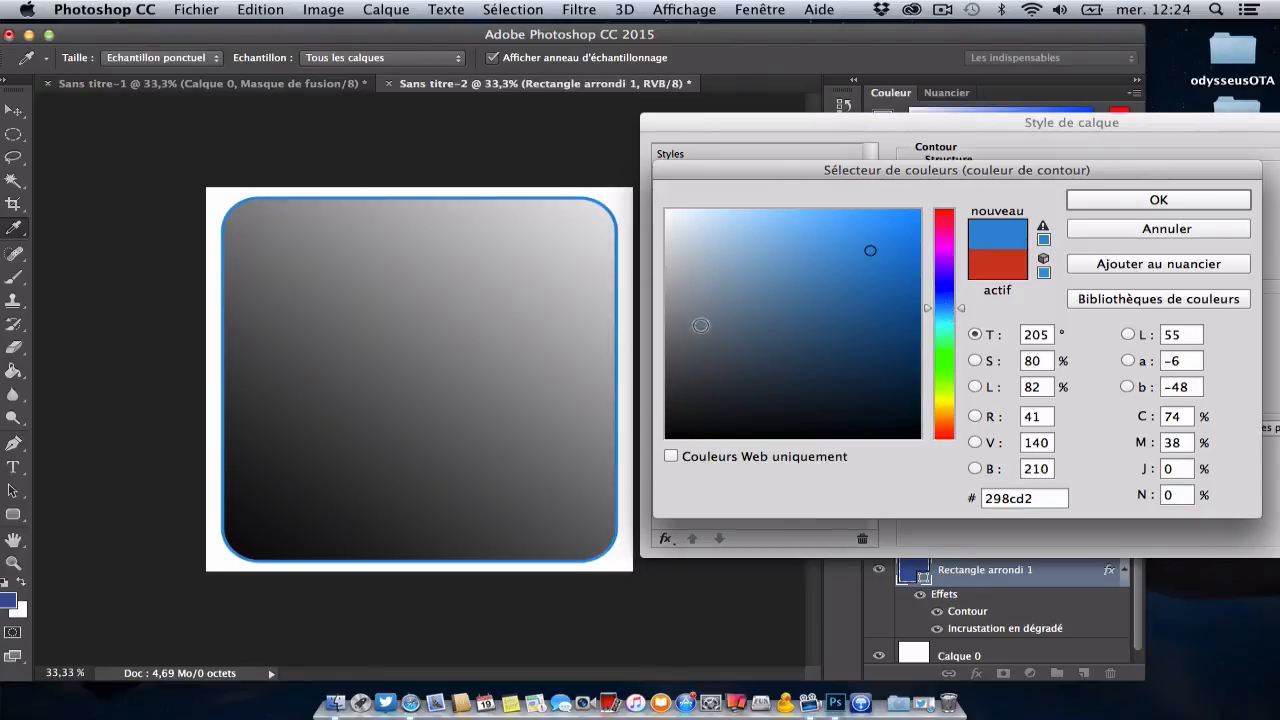
pyautogui.click(727, 316)
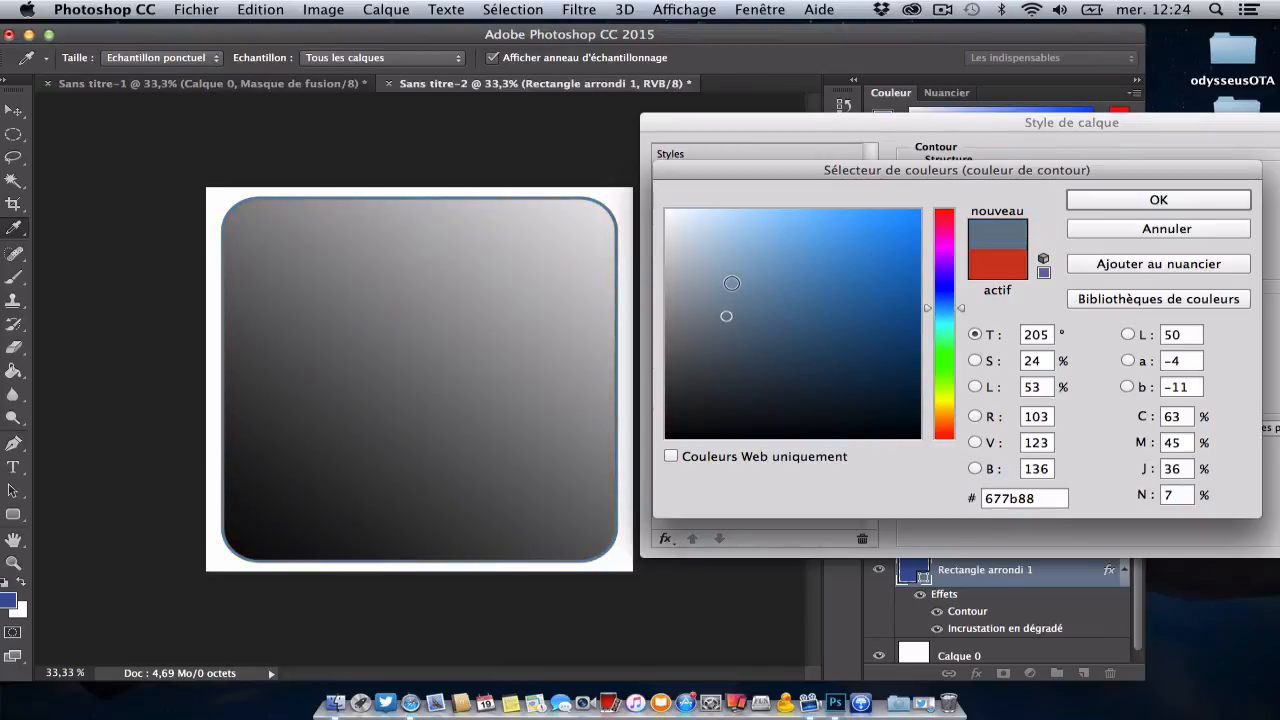
pyautogui.click(727, 263)
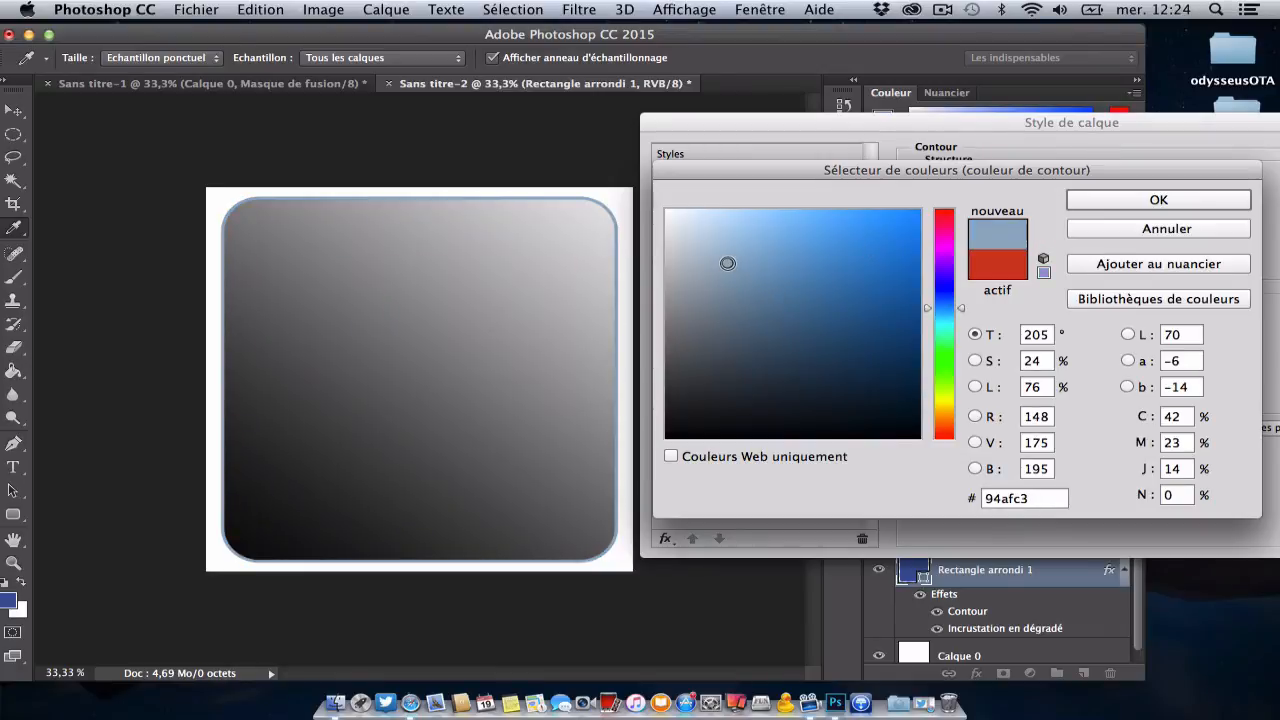
pyautogui.click(1084, 204)
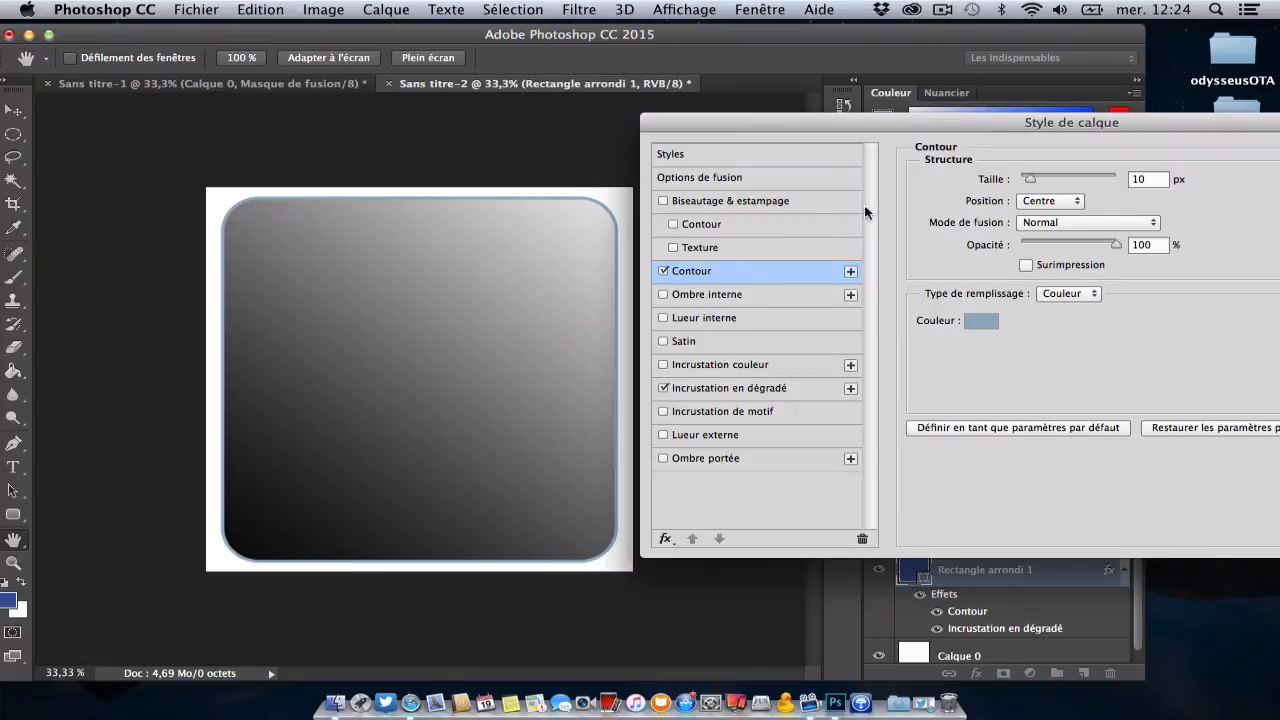
# Step: Set the rounded rectangle's stroke size to 13 px and apply the layer style
pyautogui.moveTo(1028, 180)
pyautogui.mouseDown()
pyautogui.moveTo(1053, 184)
pyautogui.moveTo(1032, 186)
pyautogui.mouseUp()
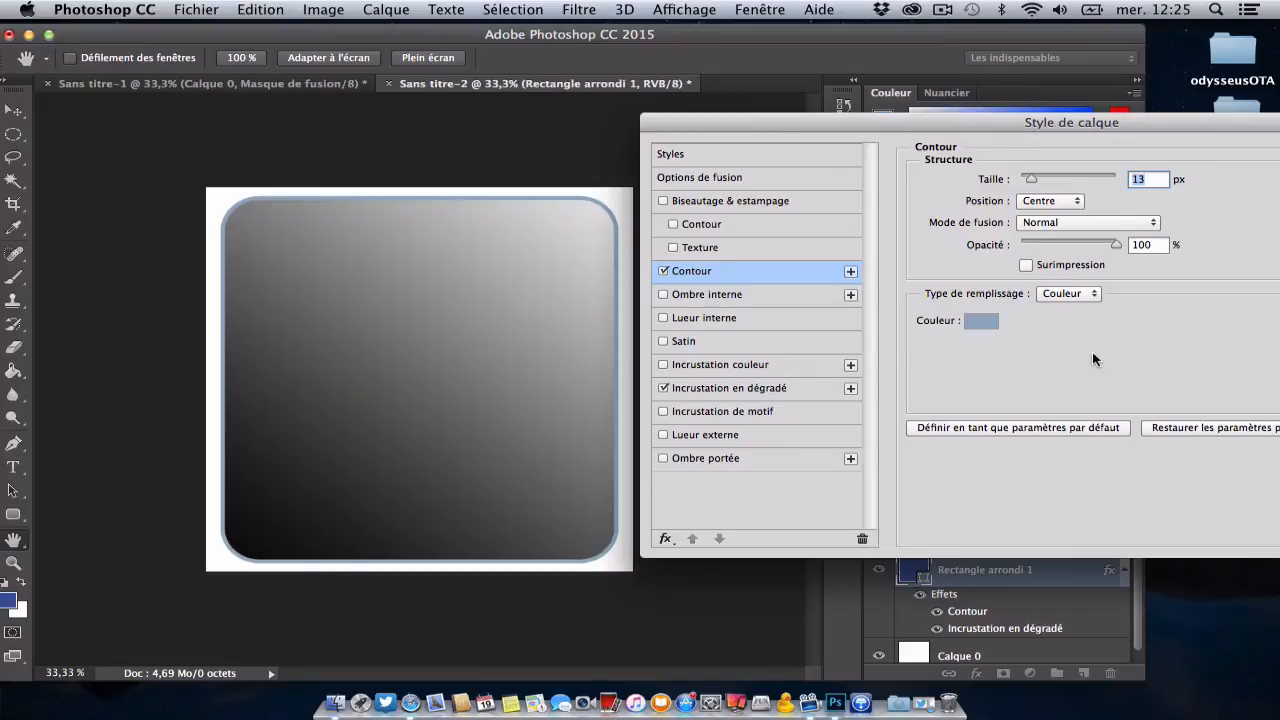
pyautogui.moveTo(927, 124); pyautogui.dragTo(737, 124)
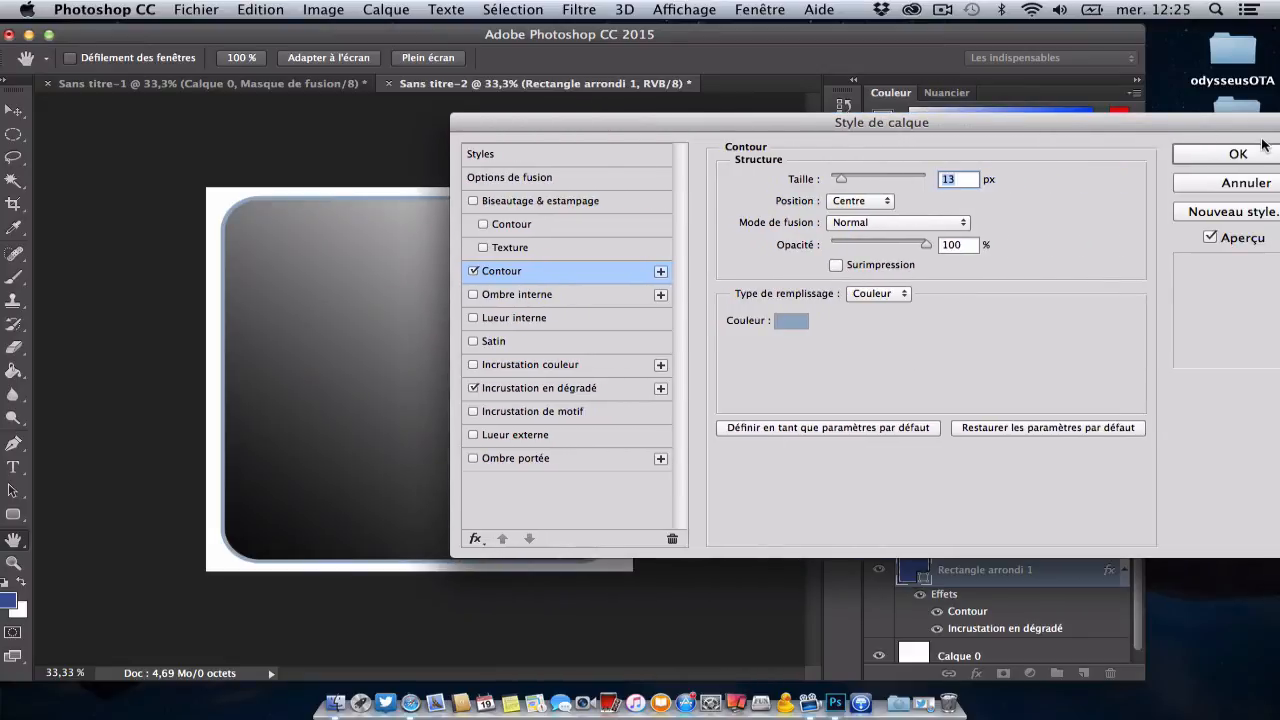
pyautogui.click(1262, 150)
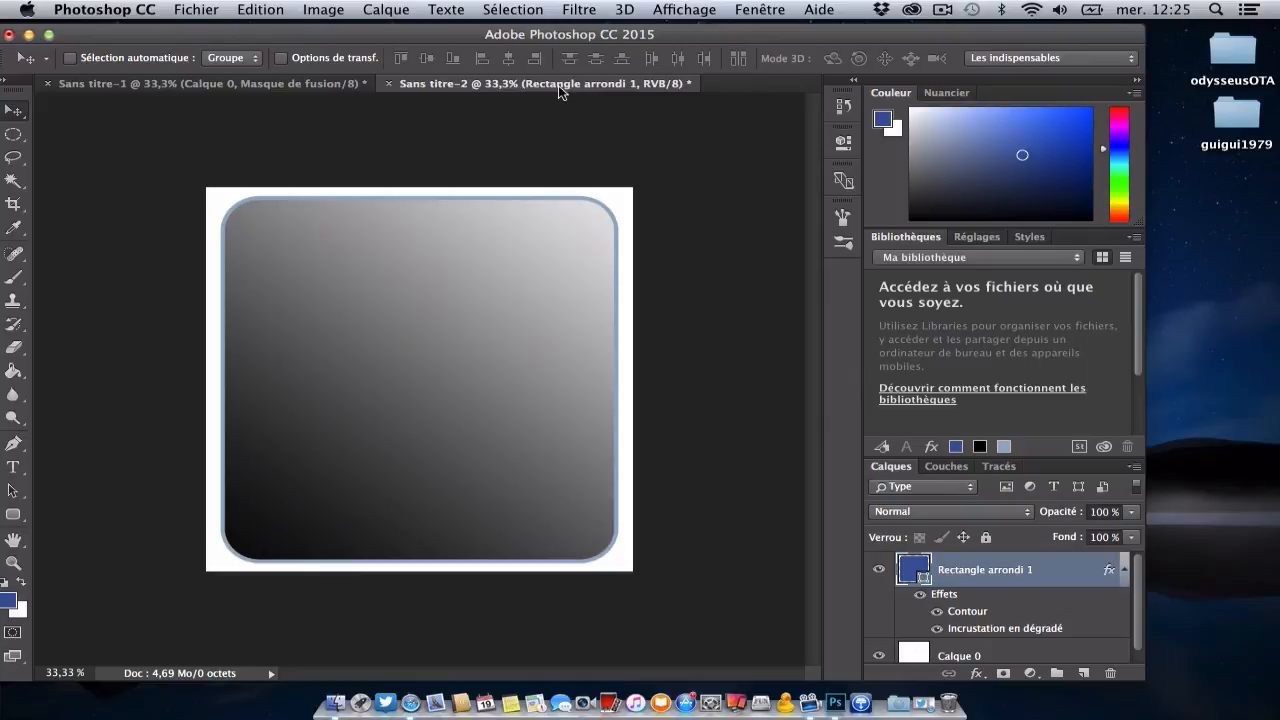
# Step: Open the downloaded Twitter logo file from the Téléchargements folder in Photoshop
pyautogui.click(895, 705)
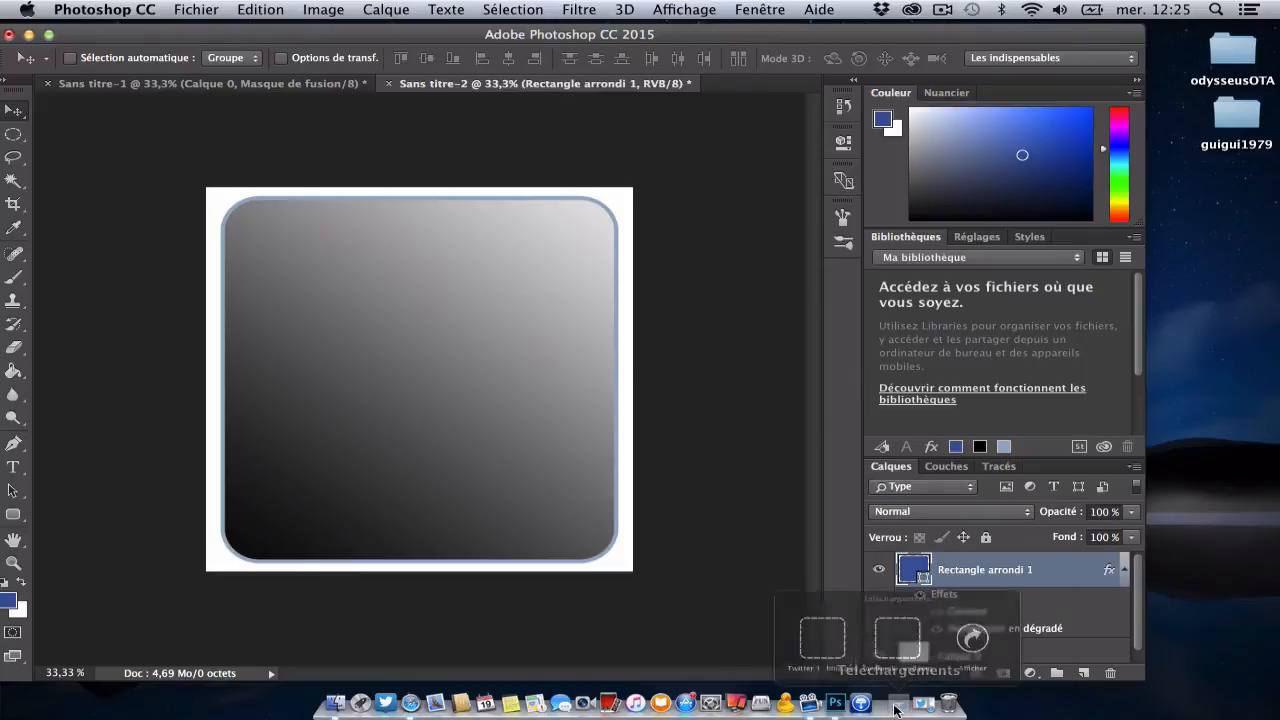
pyautogui.moveTo(745, 610); pyautogui.dragTo(835, 708)
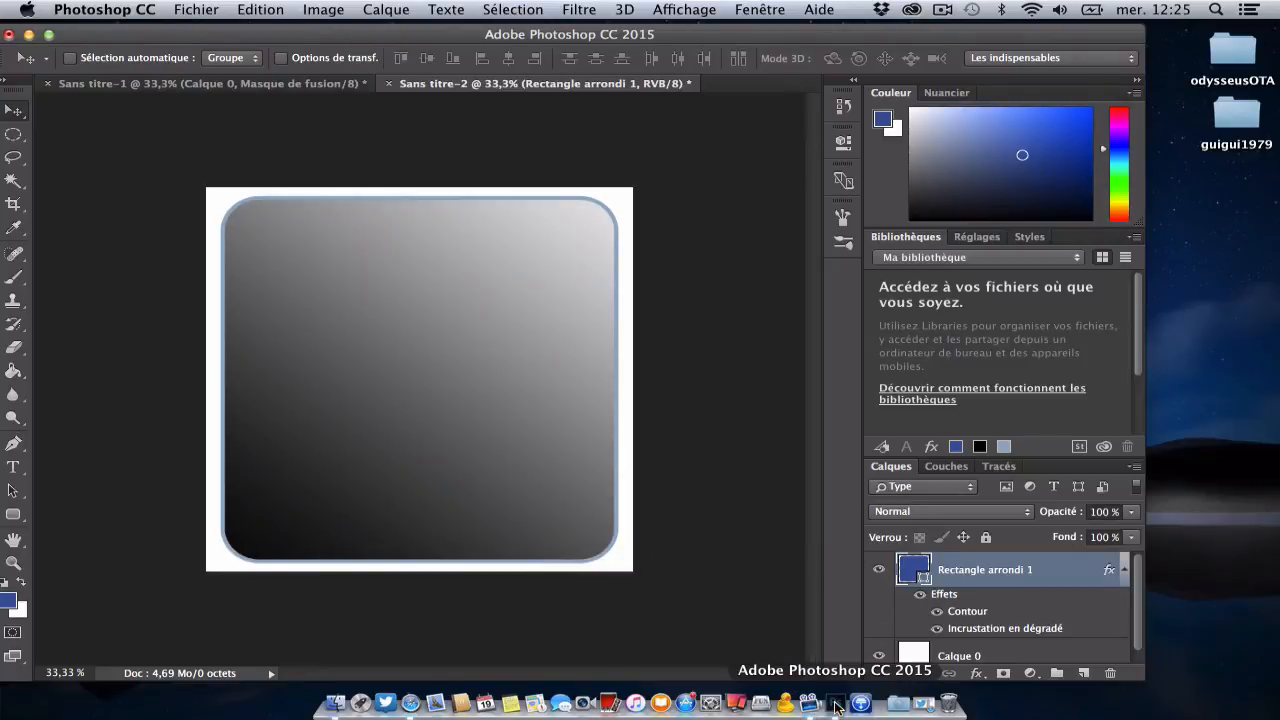
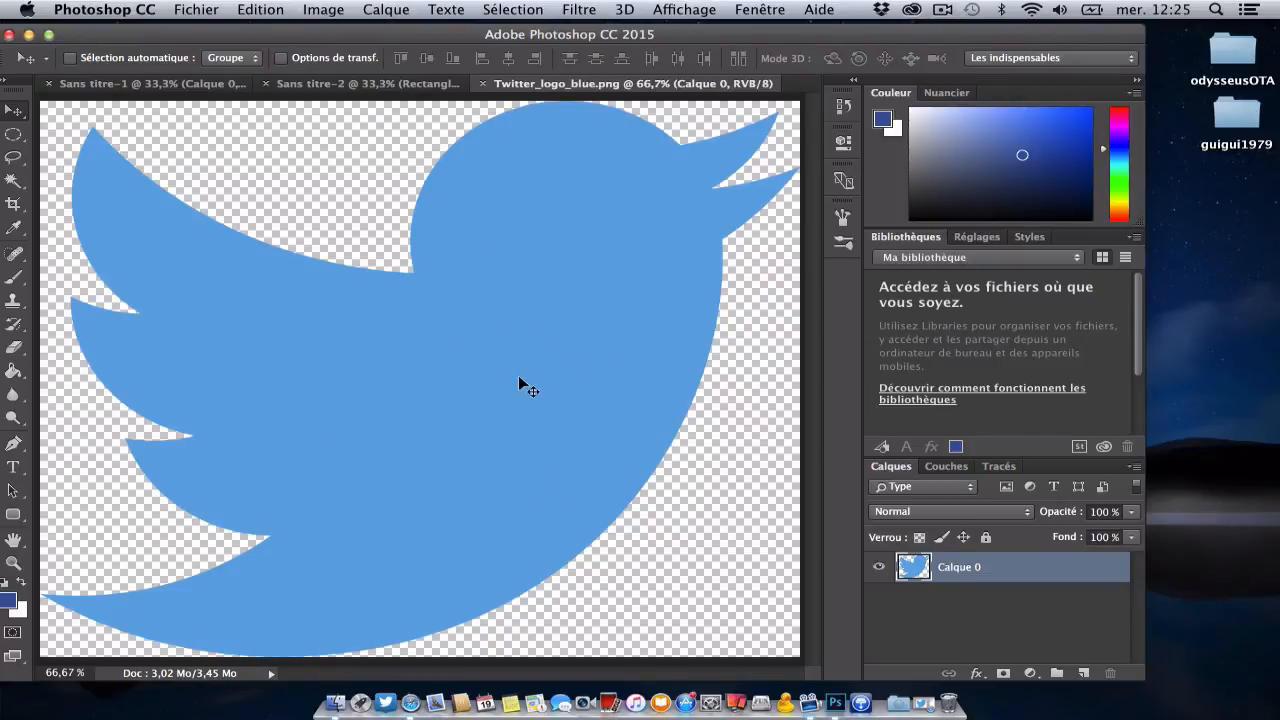
# Step: Copy the Twitter bird into the Sans titre-2 document, scale it to about 82 % and centre it on the rounded square
pyautogui.moveTo(519, 377); pyautogui.dragTo(454, 377)
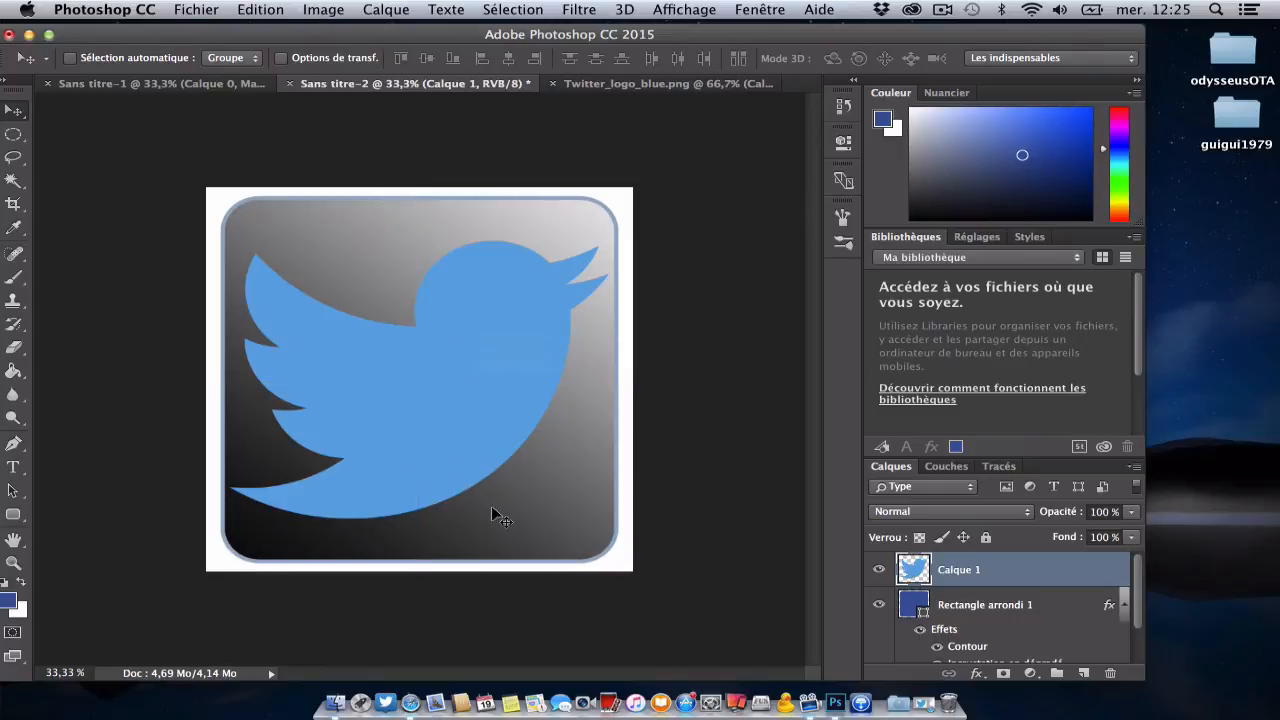
pyautogui.hotkey('ctrl', 't')
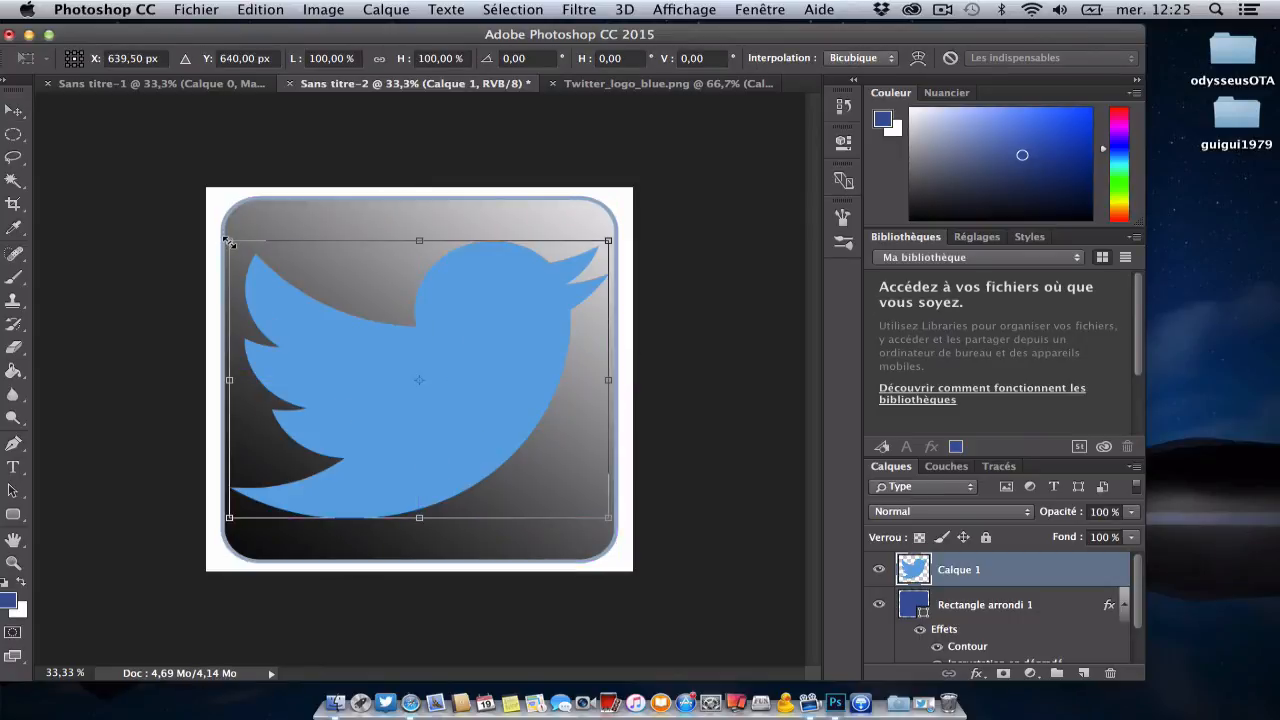
pyautogui.moveTo(229, 240); pyautogui.dragTo(288, 300)
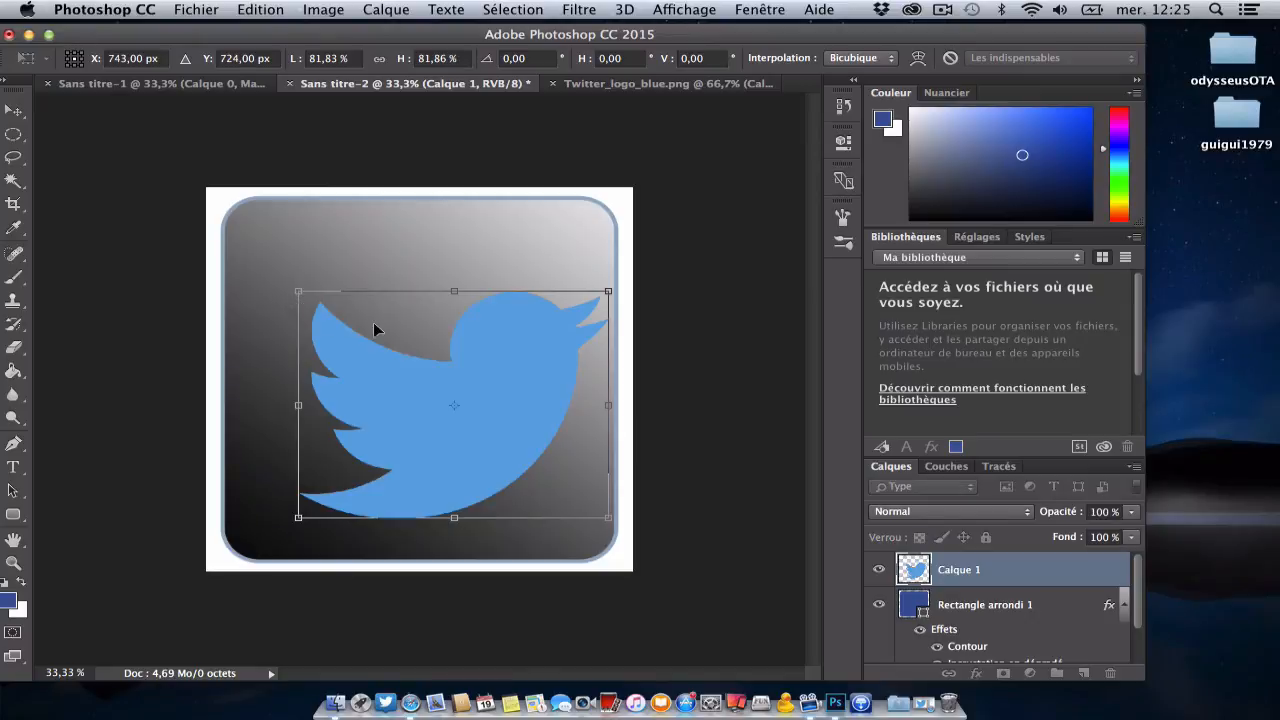
pyautogui.moveTo(374, 323); pyautogui.dragTo(345, 303)
pyautogui.press('Return')
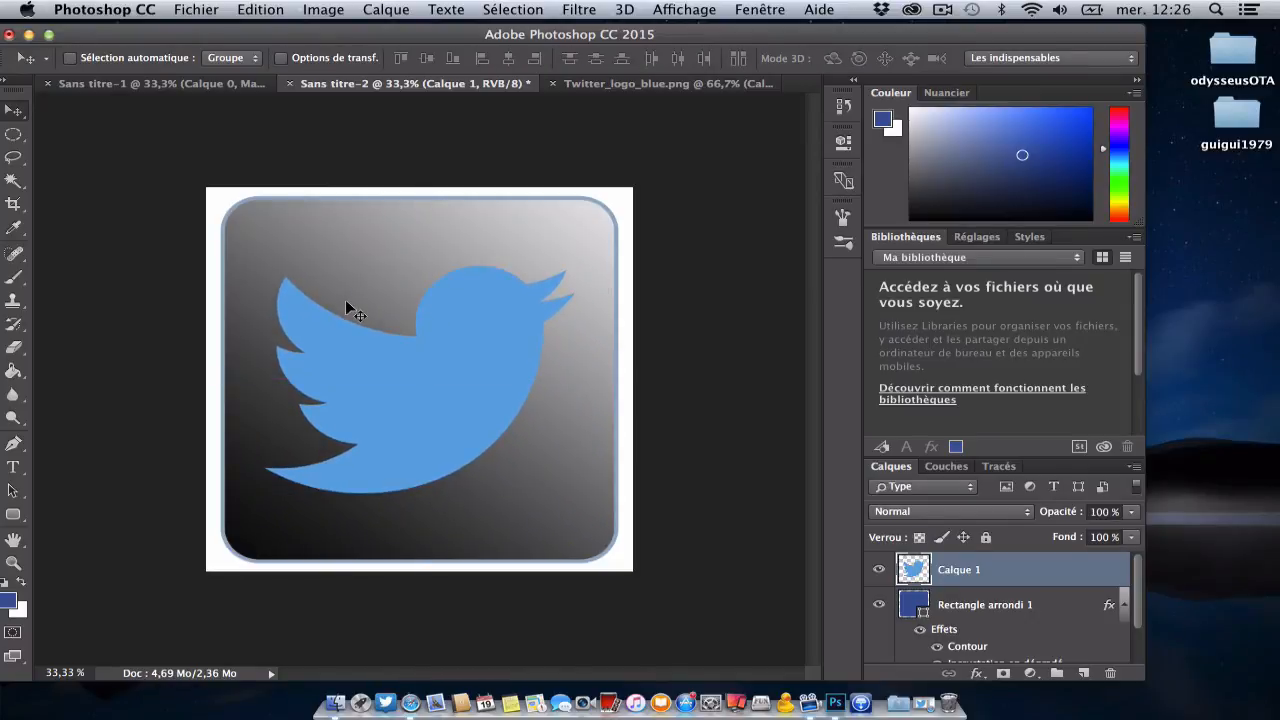
# Step: Open the blending options of the bird's layer and keep the artwork in view beside the dialog
pyautogui.rightClick(1034, 546)
pyautogui.click(1026, 572)
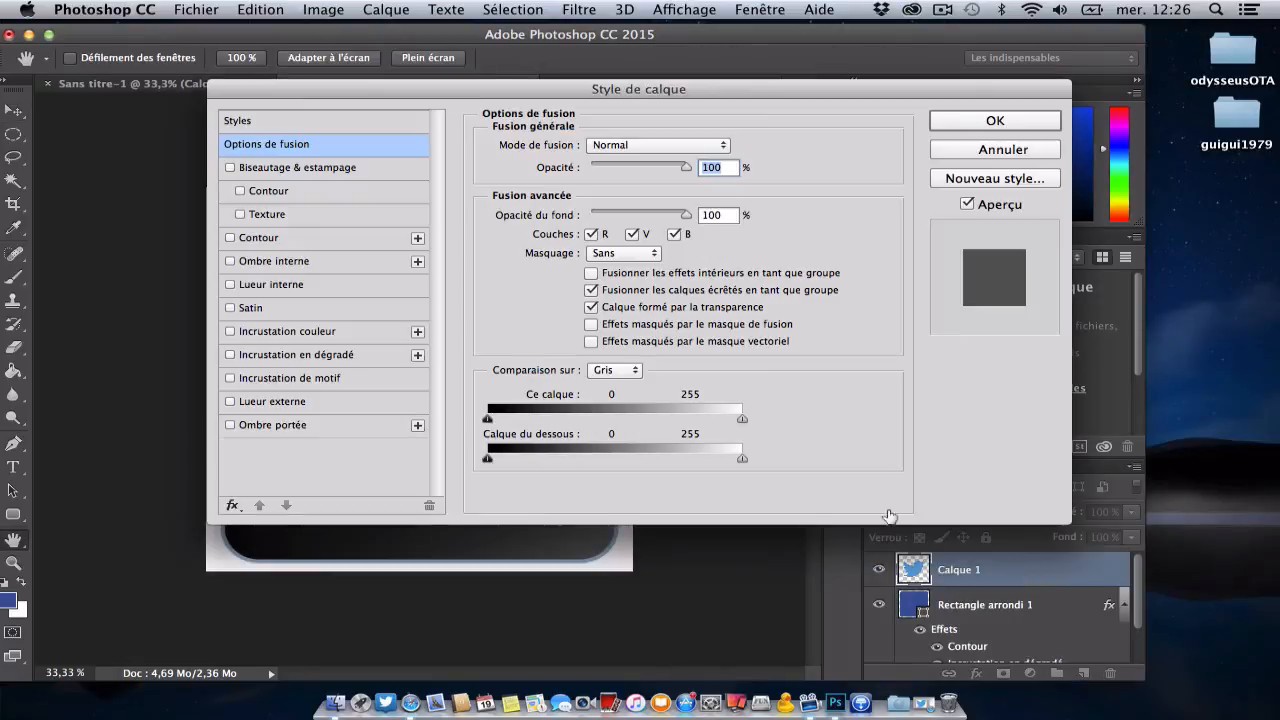
pyautogui.moveTo(617, 88); pyautogui.dragTo(950, 180)
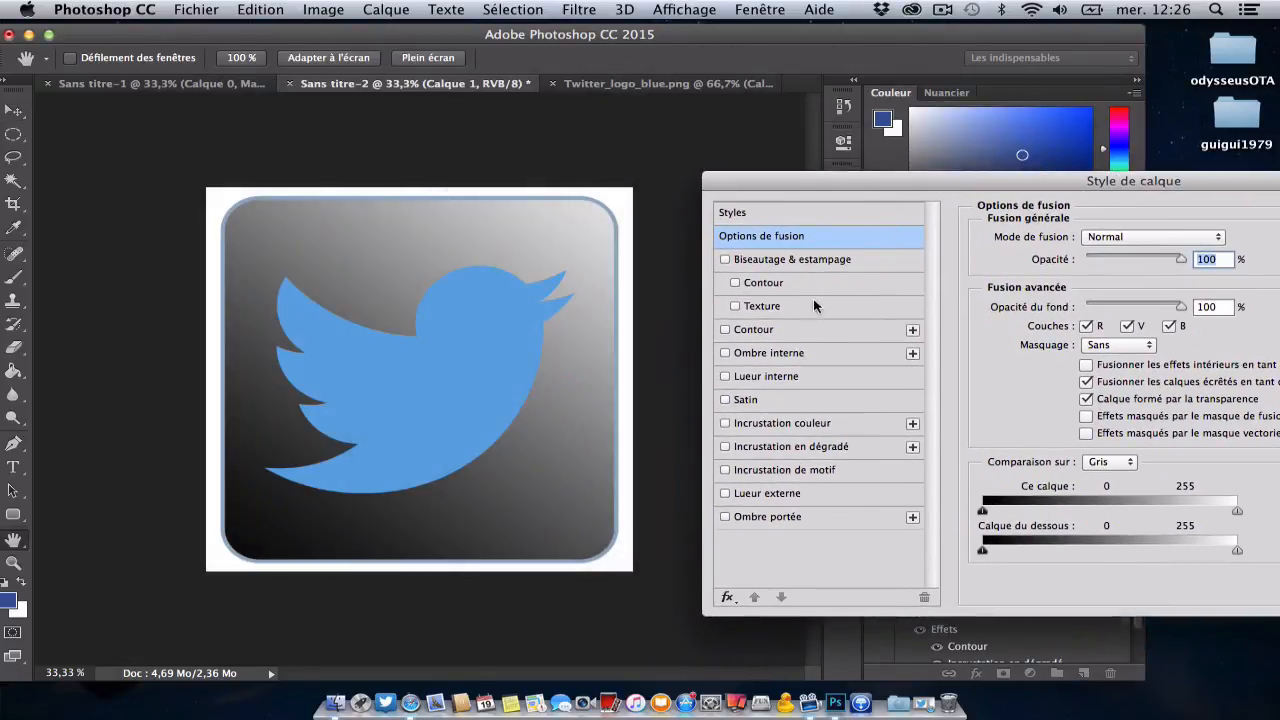
# Step: Add a white ffffff stroke (Contour) to the bird with a size of 8 px
pyautogui.click(807, 331)
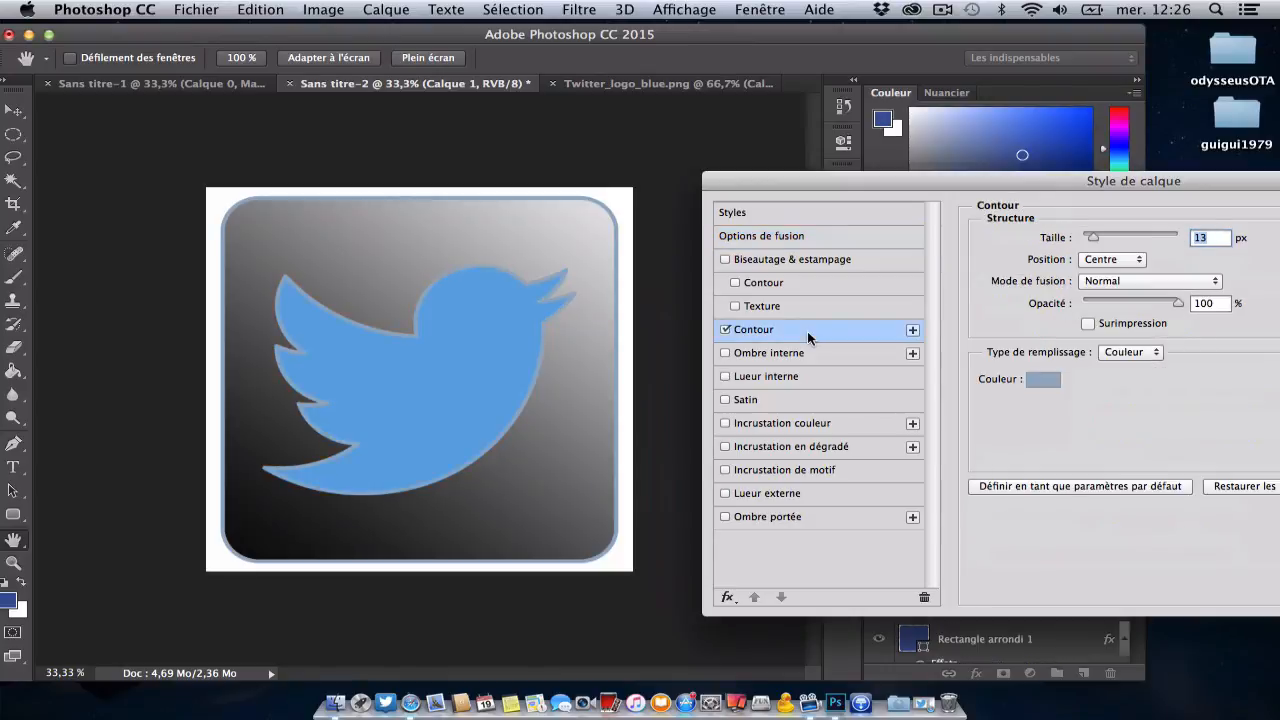
pyautogui.click(1040, 383)
pyautogui.moveTo(897, 367); pyautogui.dragTo(583, 165)
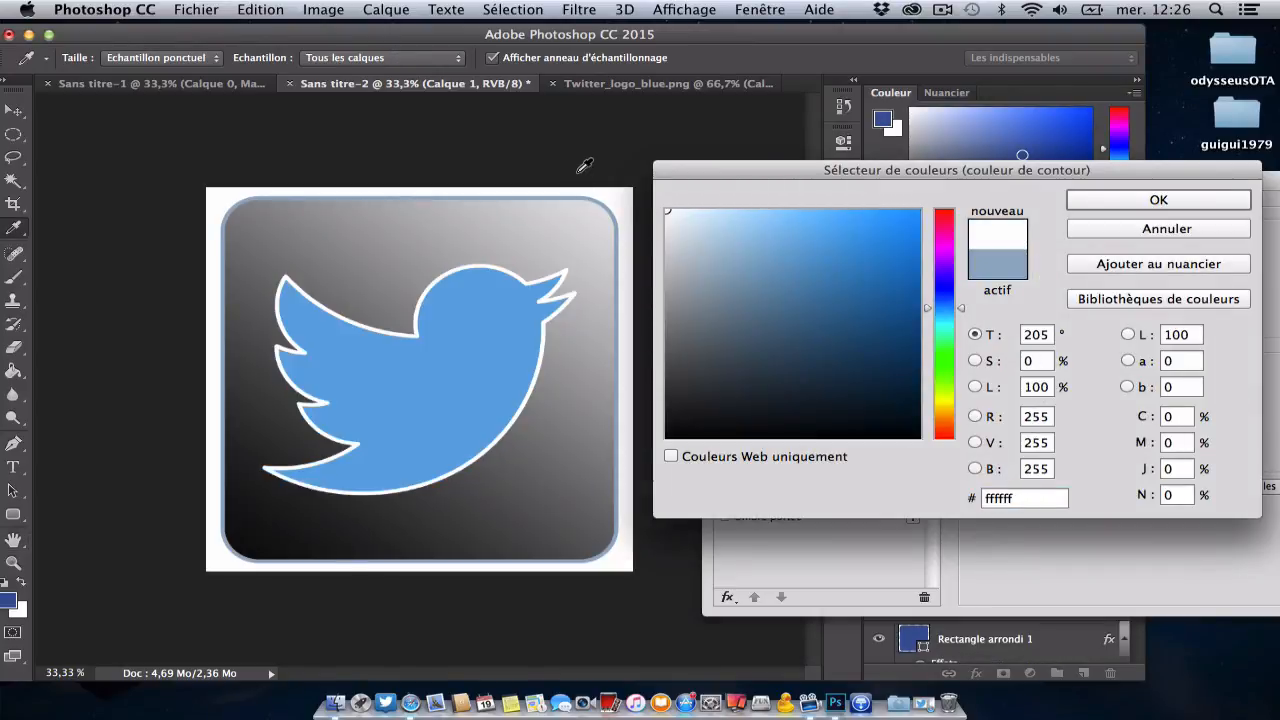
pyautogui.click(1118, 198)
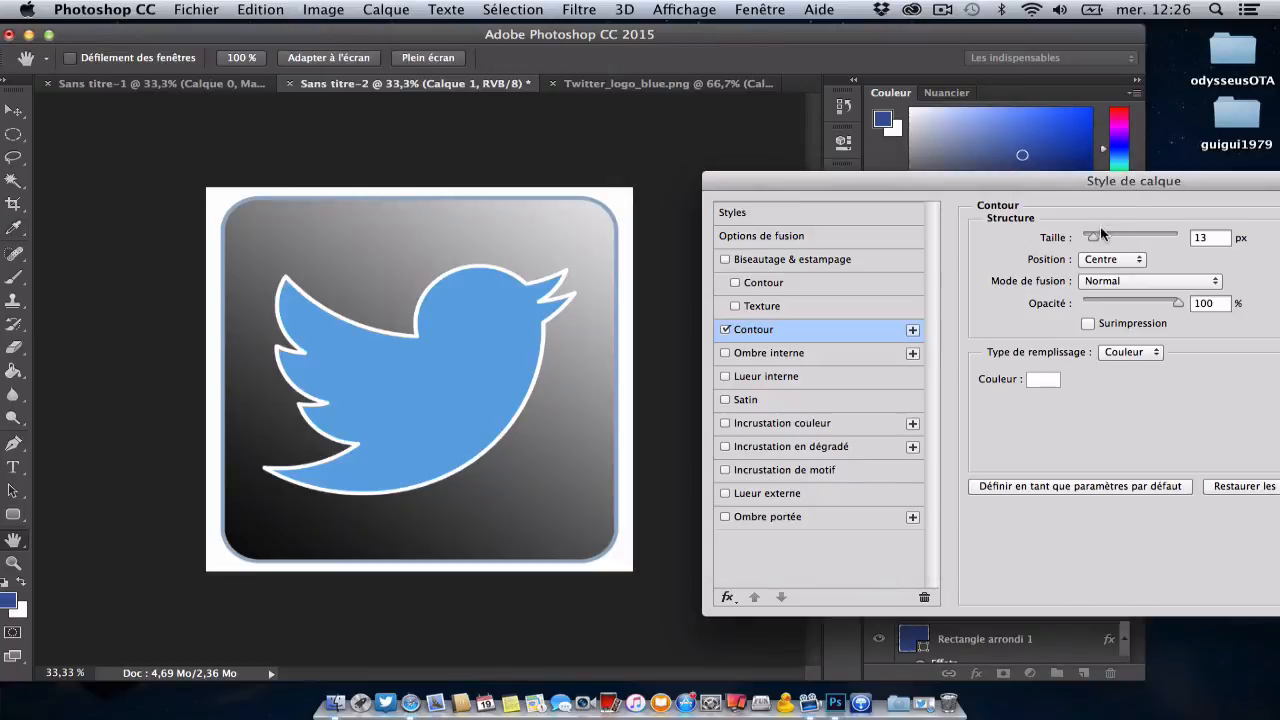
pyautogui.moveTo(1092, 236); pyautogui.dragTo(1089, 236)
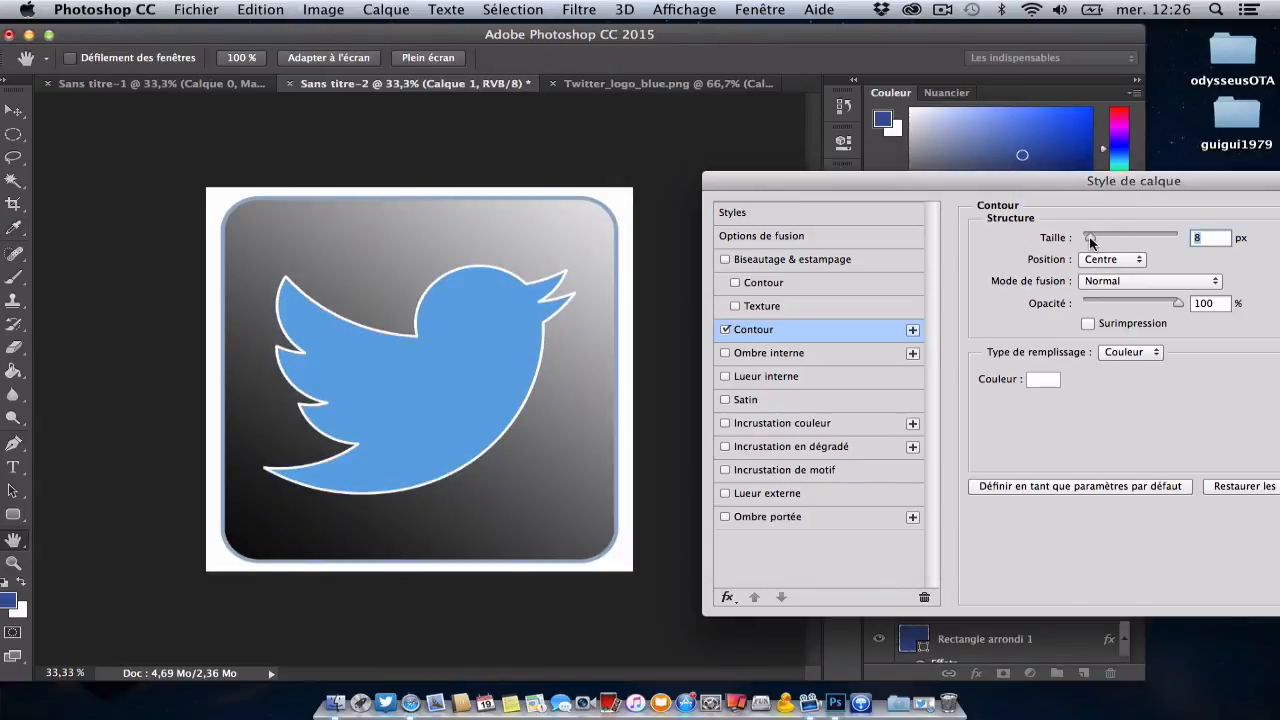
# Step: Enable the Biseautage & estampage effect on the bird and turn off its stroke
pyautogui.moveTo(1025, 184); pyautogui.dragTo(1024, 126)
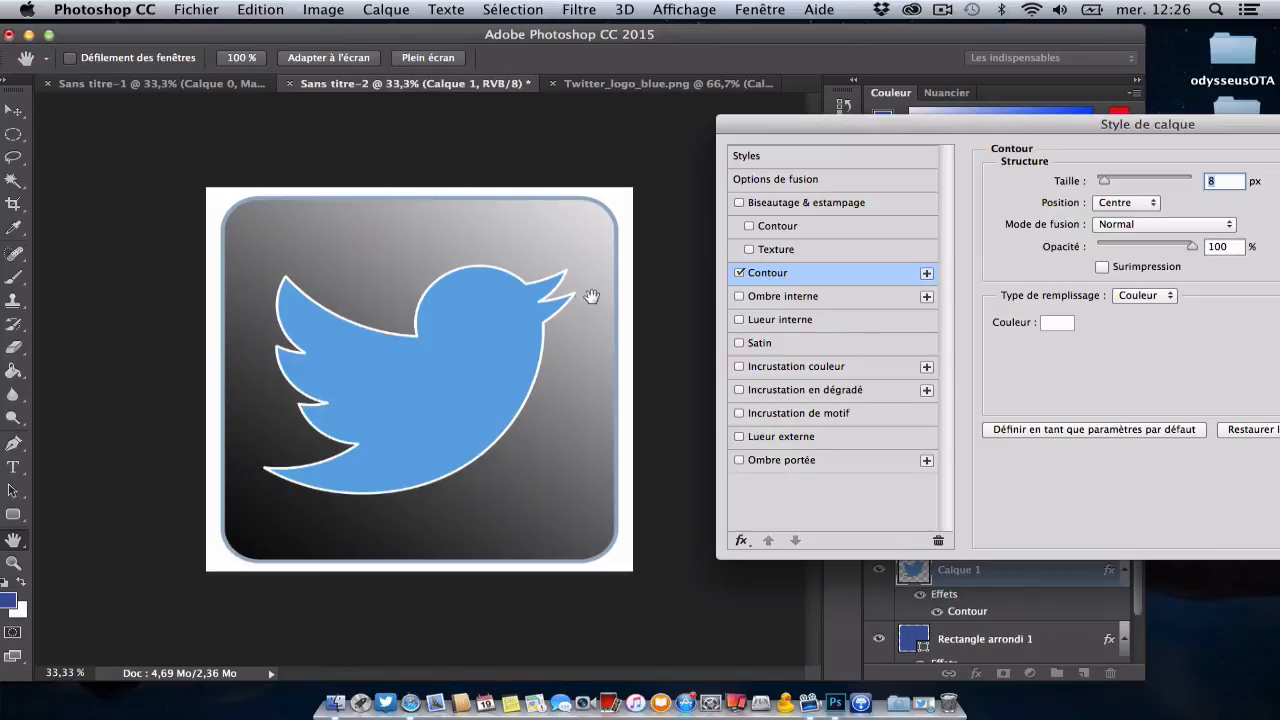
pyautogui.click(738, 203)
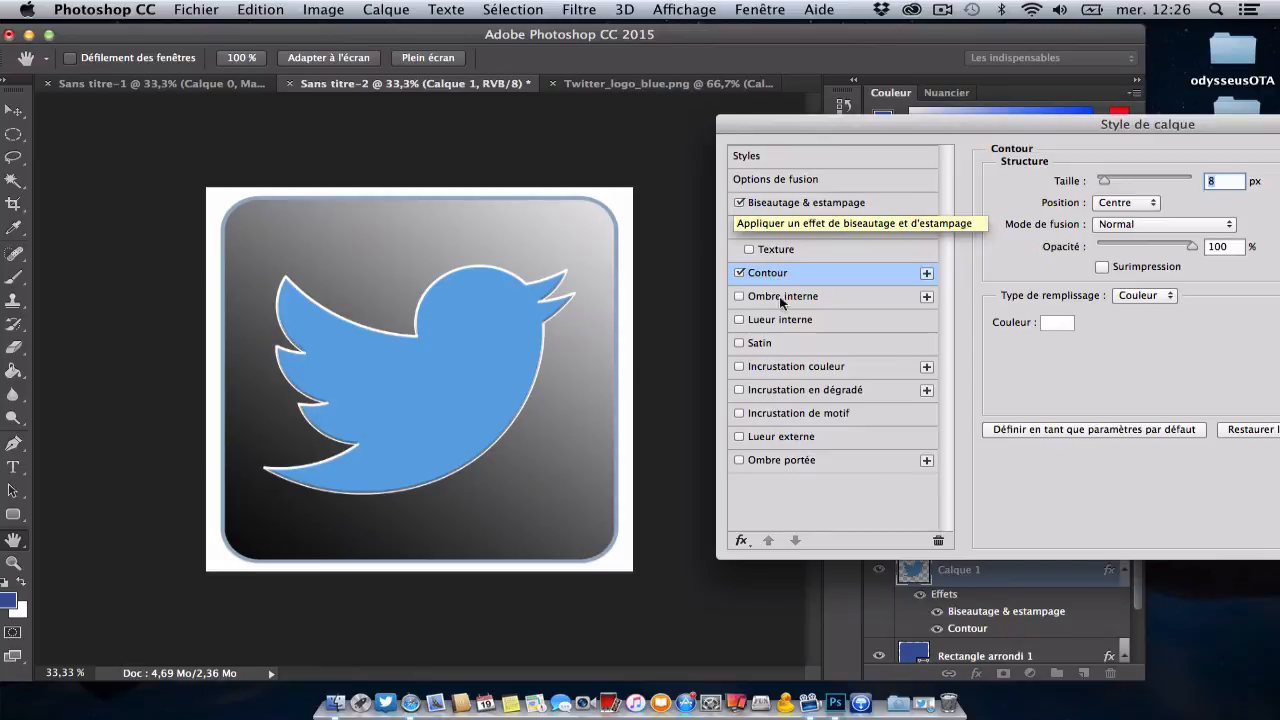
pyautogui.click(737, 272)
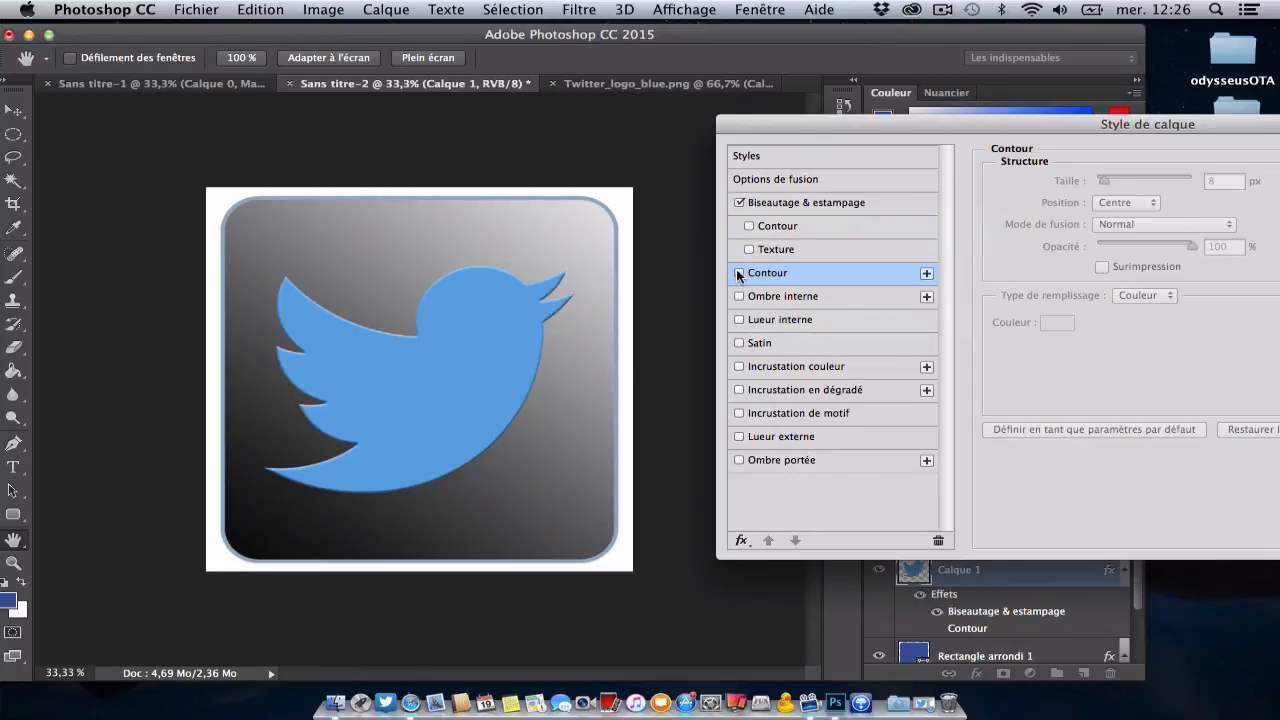
pyautogui.click(739, 203)
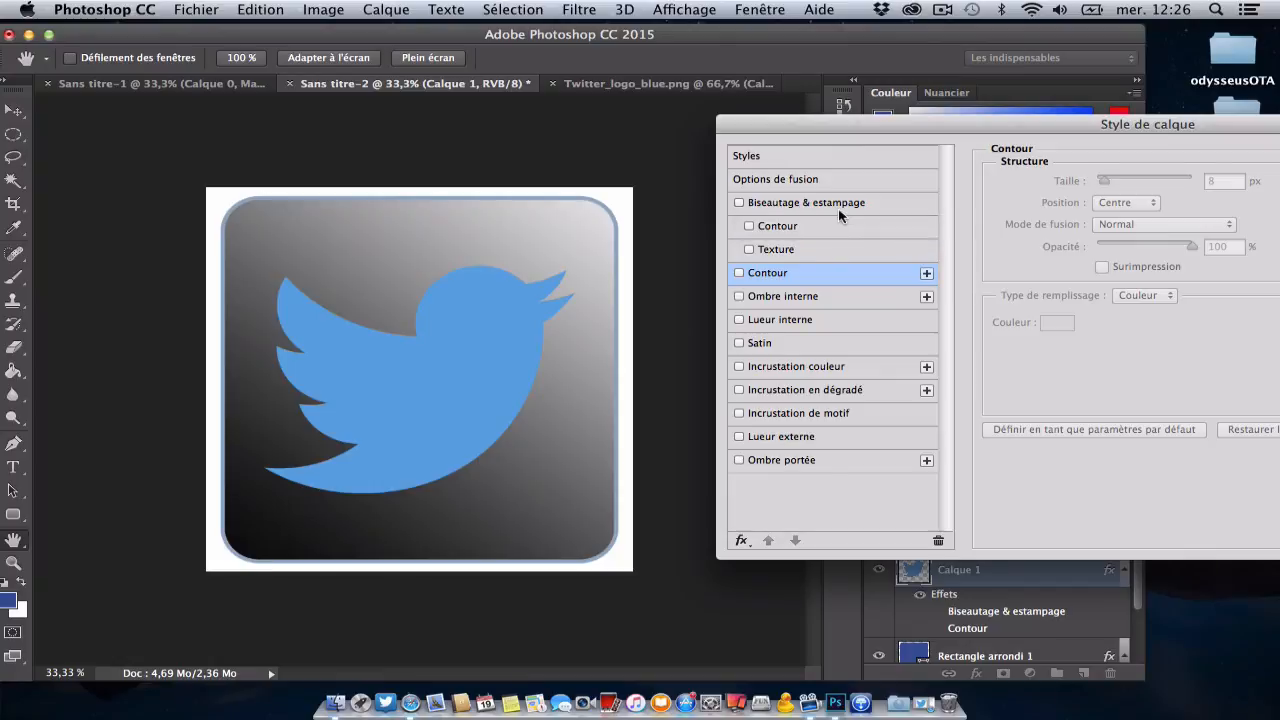
pyautogui.click(740, 202)
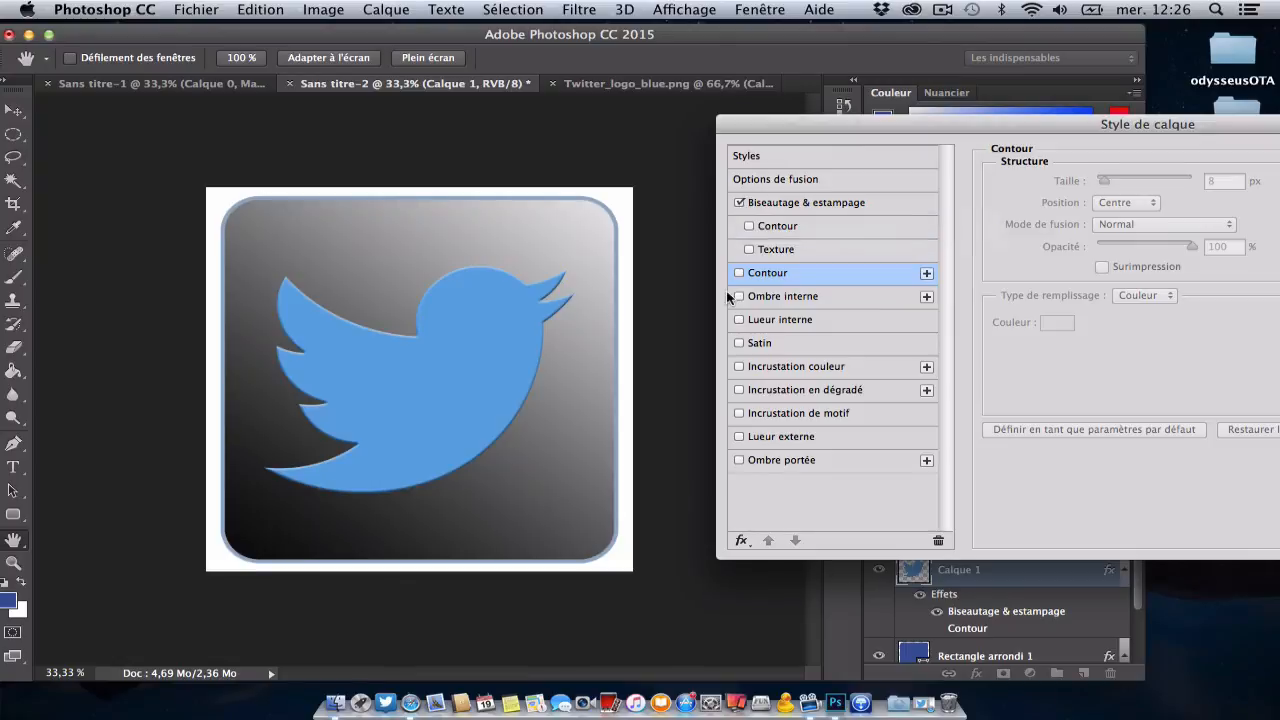
# Step: Try the bevel's Contour option with a custom curve point at 60 % input and 28 % output, and its Texture option
pyautogui.click(810, 226)
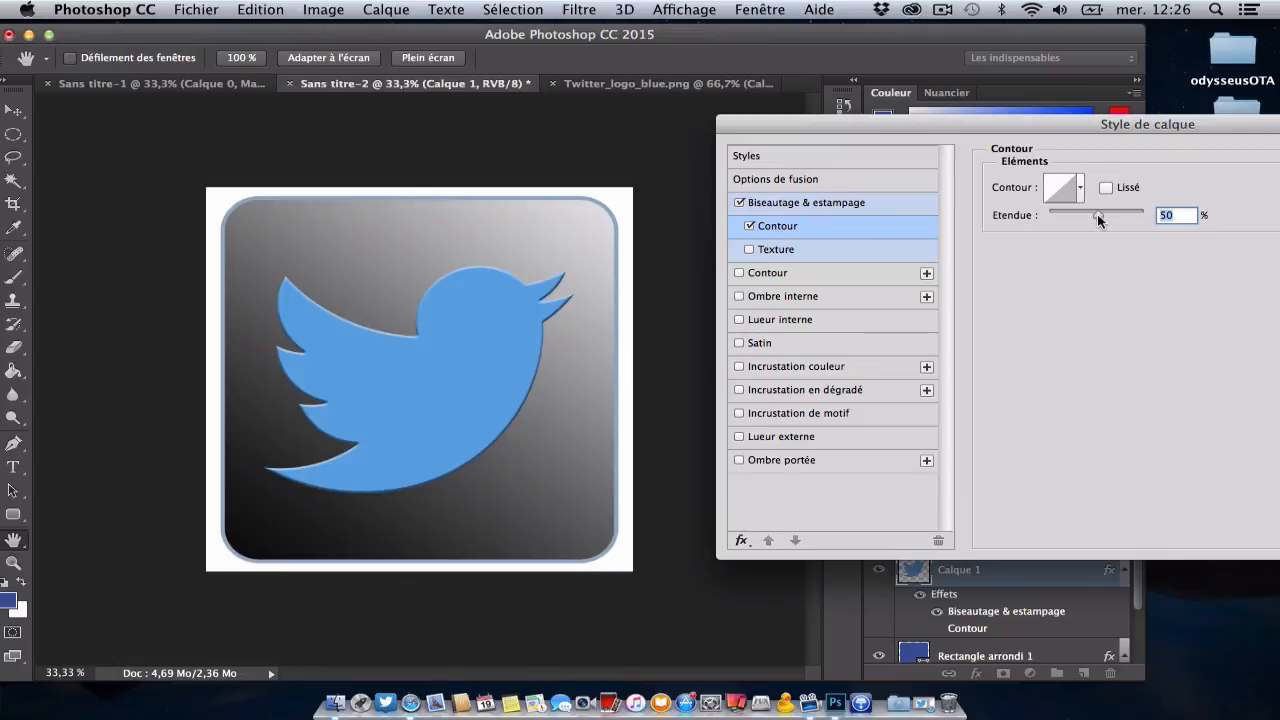
pyautogui.moveTo(1097, 214); pyautogui.dragTo(1111, 214)
pyautogui.click(1058, 190)
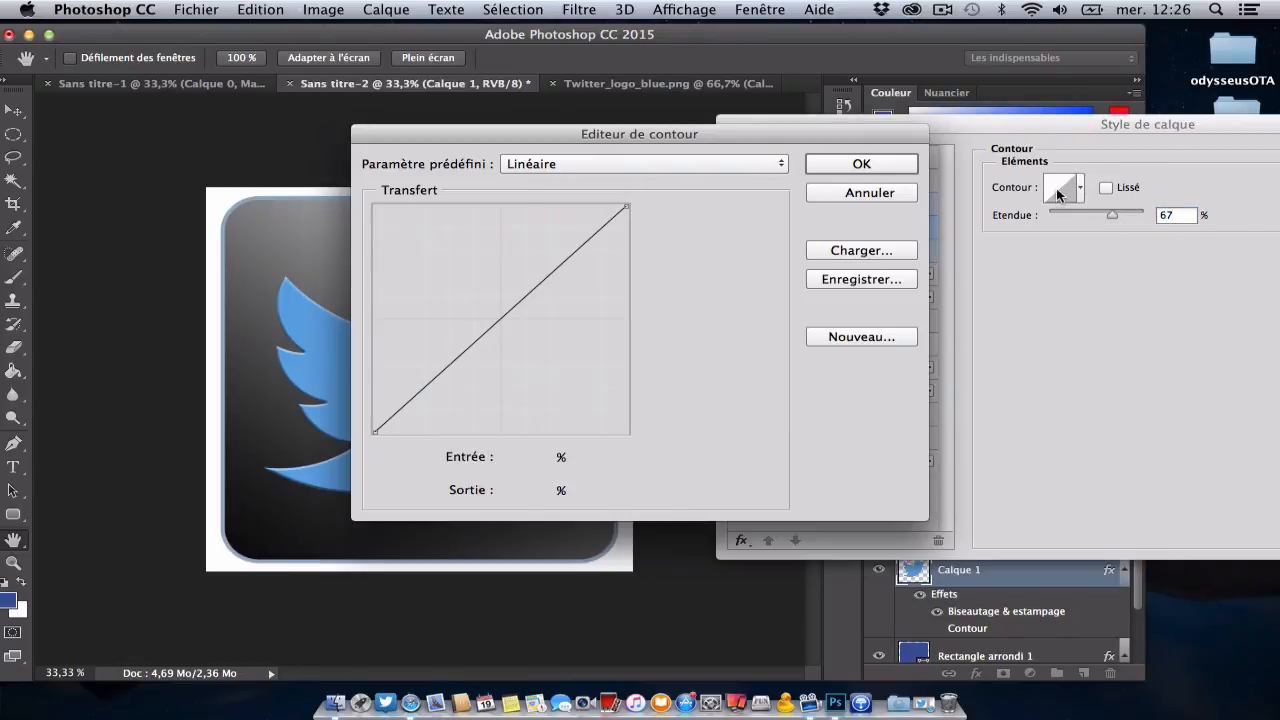
pyautogui.moveTo(489, 330); pyautogui.dragTo(526, 369)
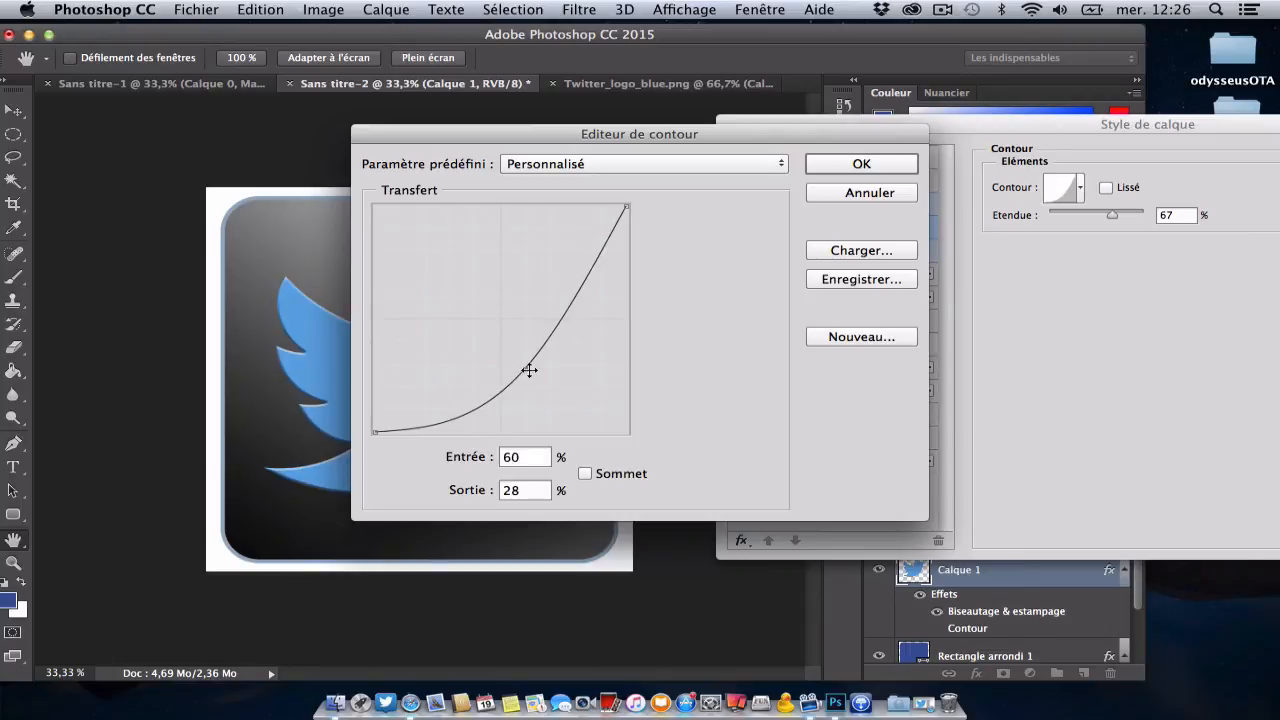
pyautogui.click(831, 171)
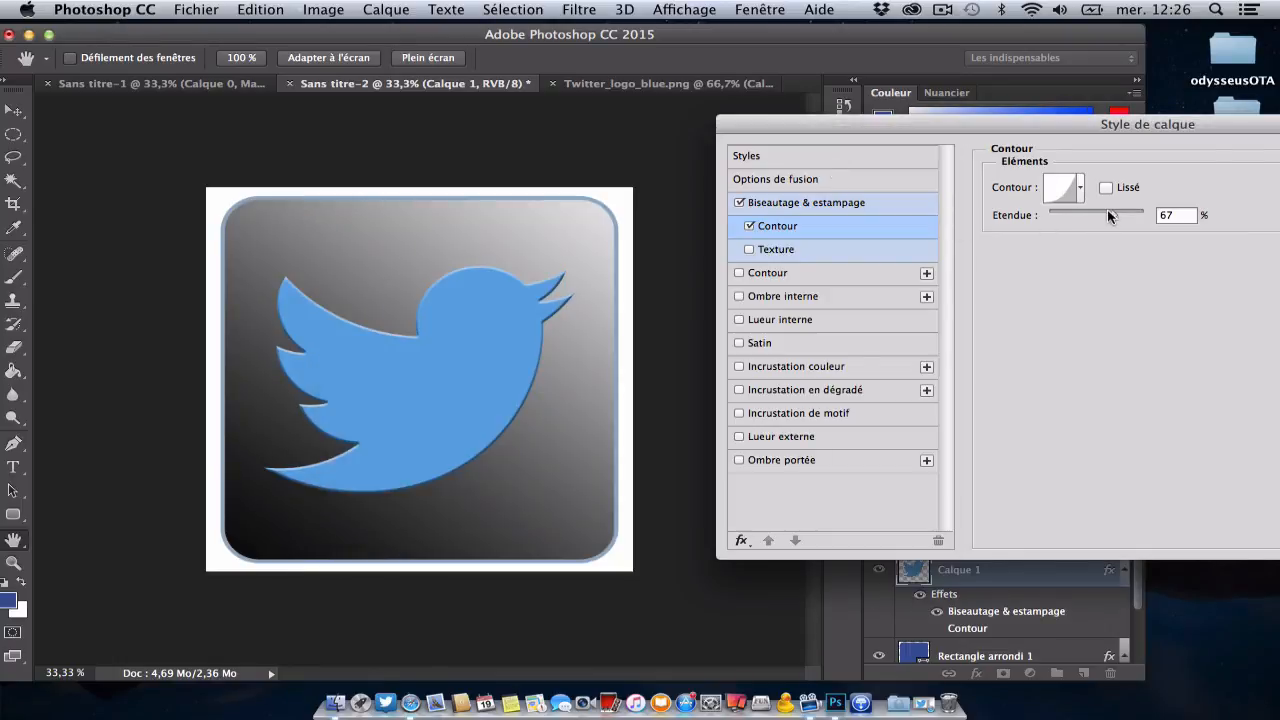
pyautogui.moveTo(1109, 216); pyautogui.dragTo(1146, 214)
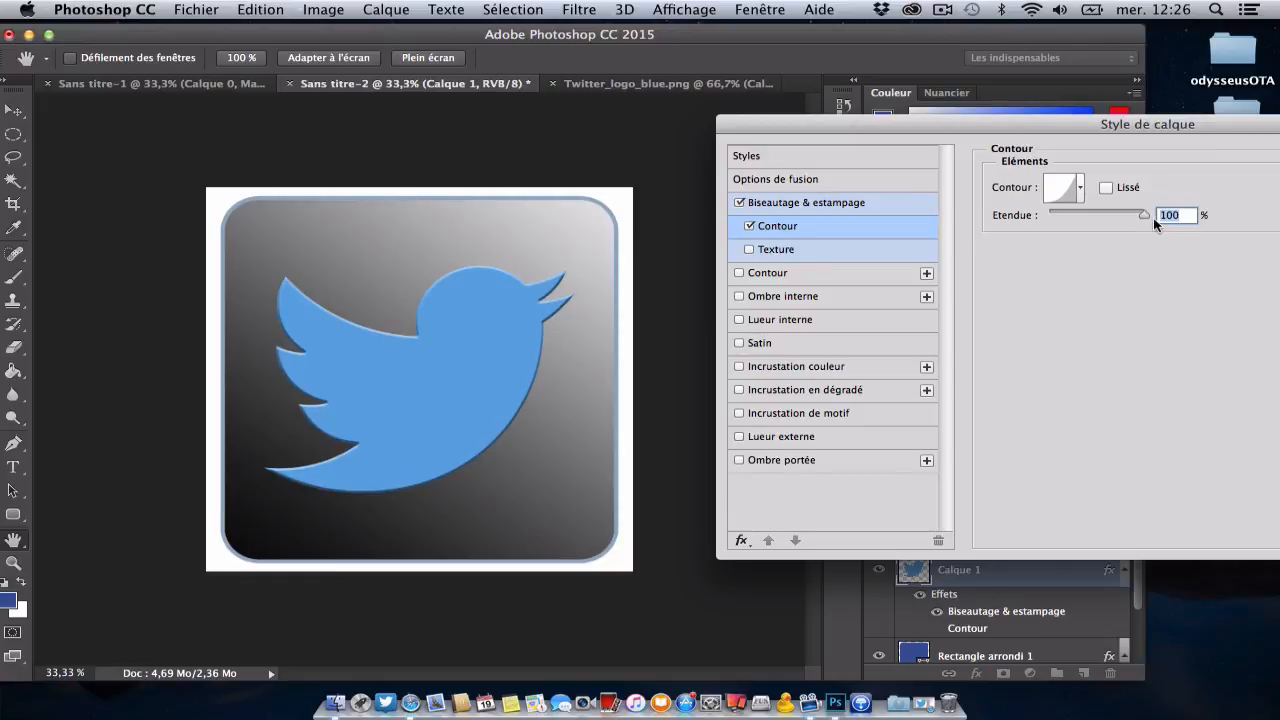
pyautogui.click(749, 226)
pyautogui.click(804, 245)
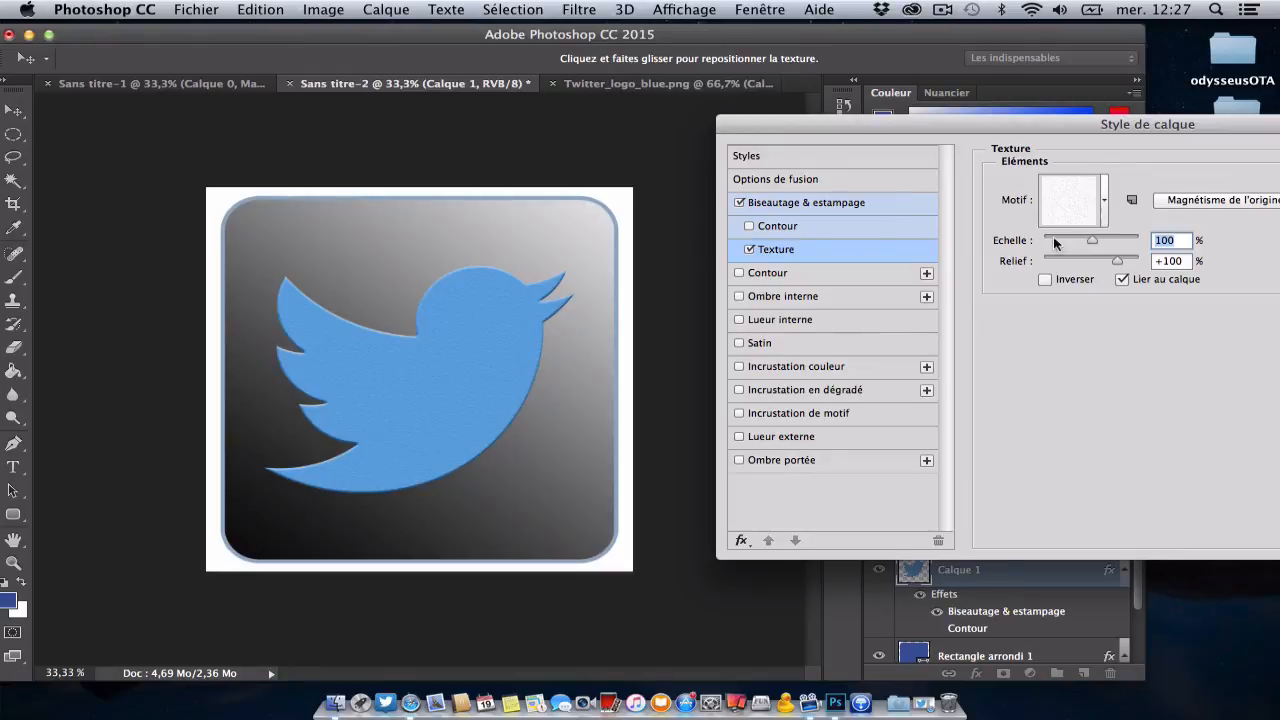
pyautogui.click(749, 249)
# Step: Set the bird's bevel to a depth of 532 %, direction Haut, size 43 px and softness (Flou) 3 px
pyautogui.click(782, 204)
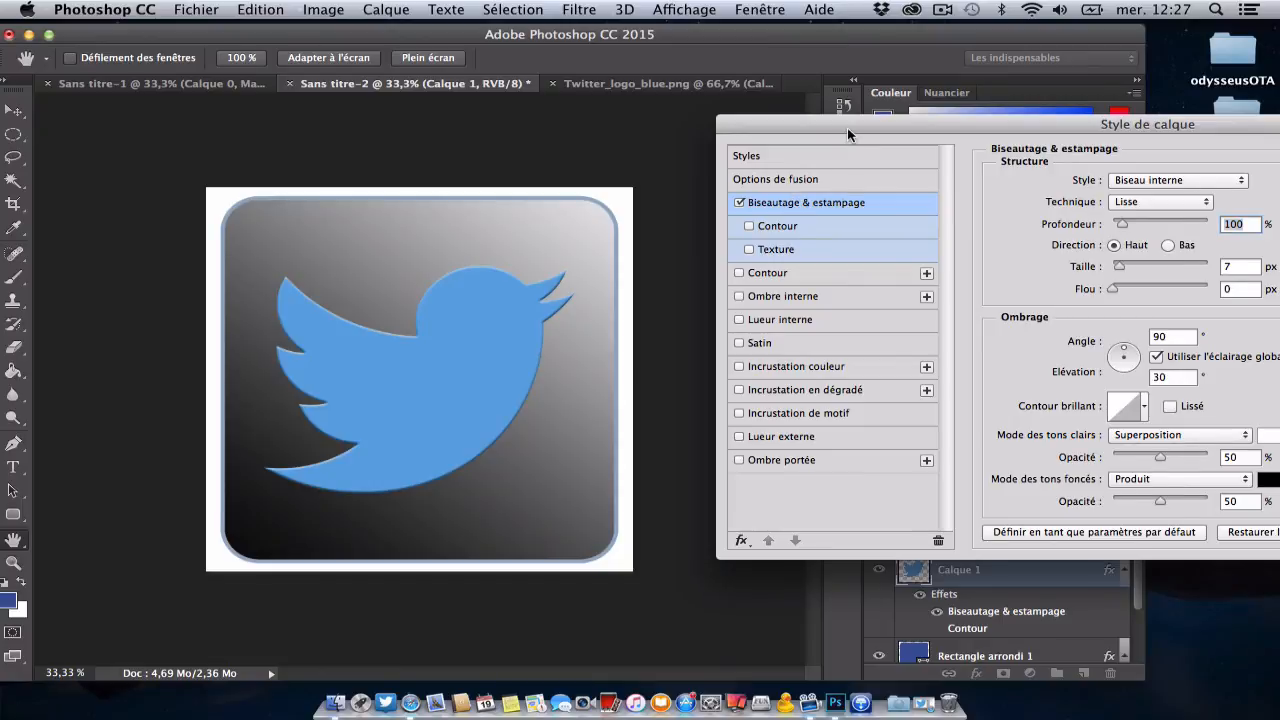
pyautogui.moveTo(847, 127); pyautogui.dragTo(774, 114)
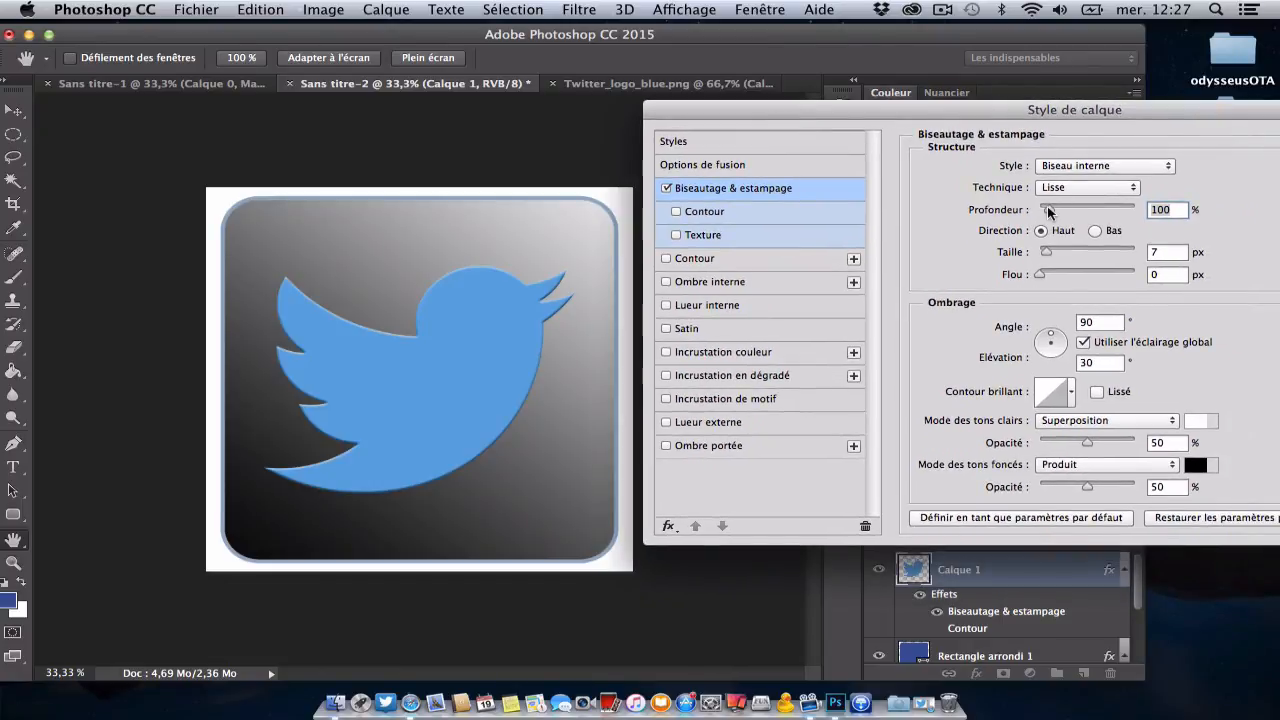
pyautogui.moveTo(1048, 212); pyautogui.dragTo(1079, 214)
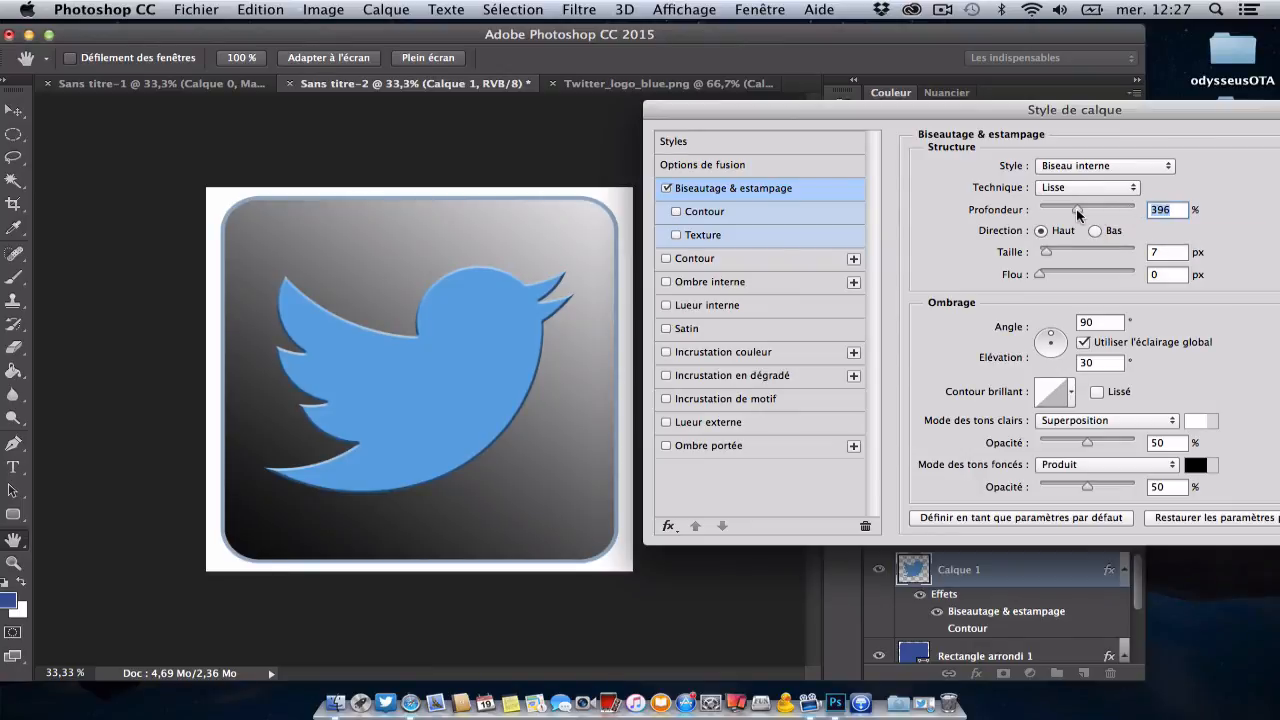
pyautogui.click(1096, 232)
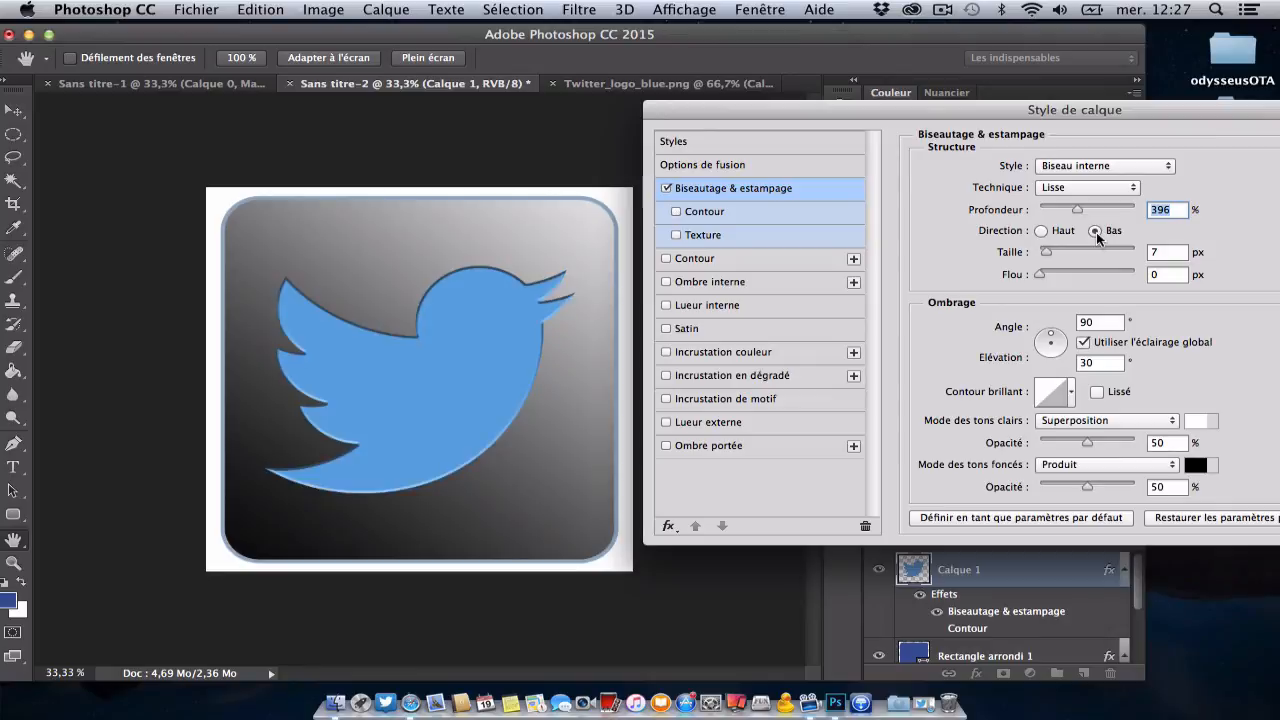
pyautogui.click(1040, 232)
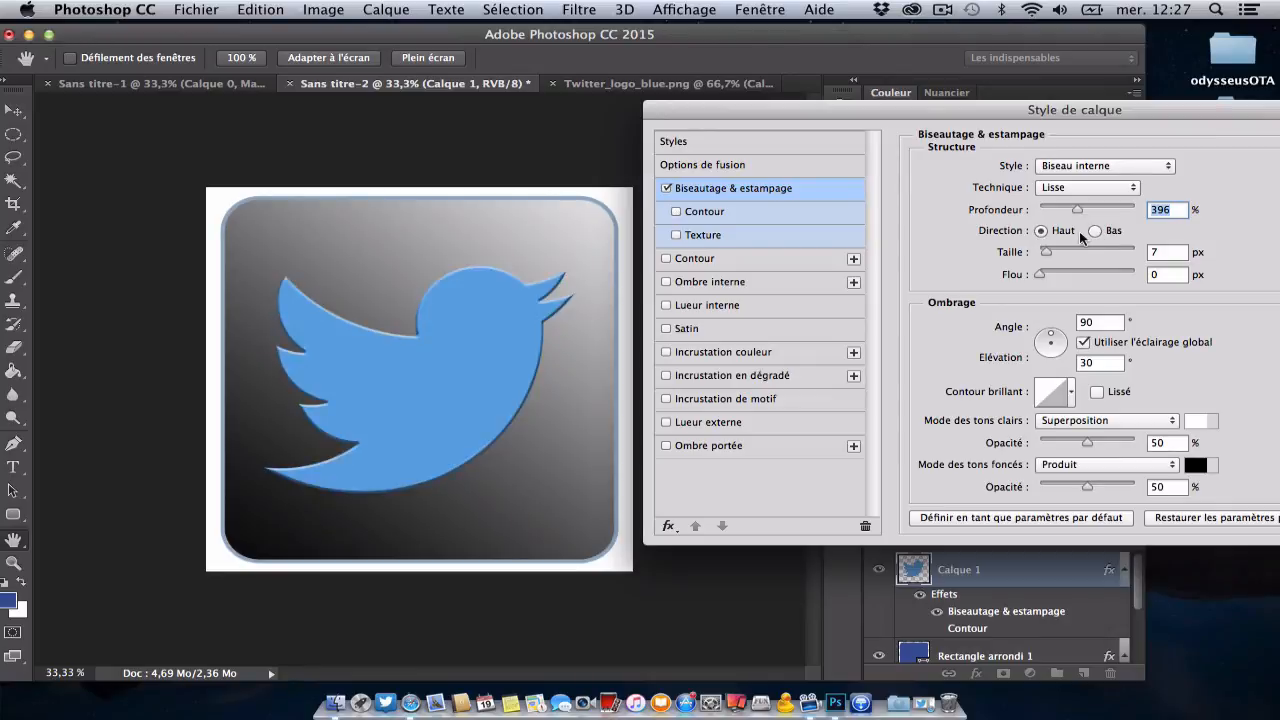
pyautogui.click(1094, 231)
pyautogui.click(1042, 232)
pyautogui.moveTo(1046, 249)
pyautogui.mouseDown()
pyautogui.moveTo(1078, 250)
pyautogui.moveTo(1055, 250)
pyautogui.moveTo(1057, 272)
pyautogui.mouseUp()
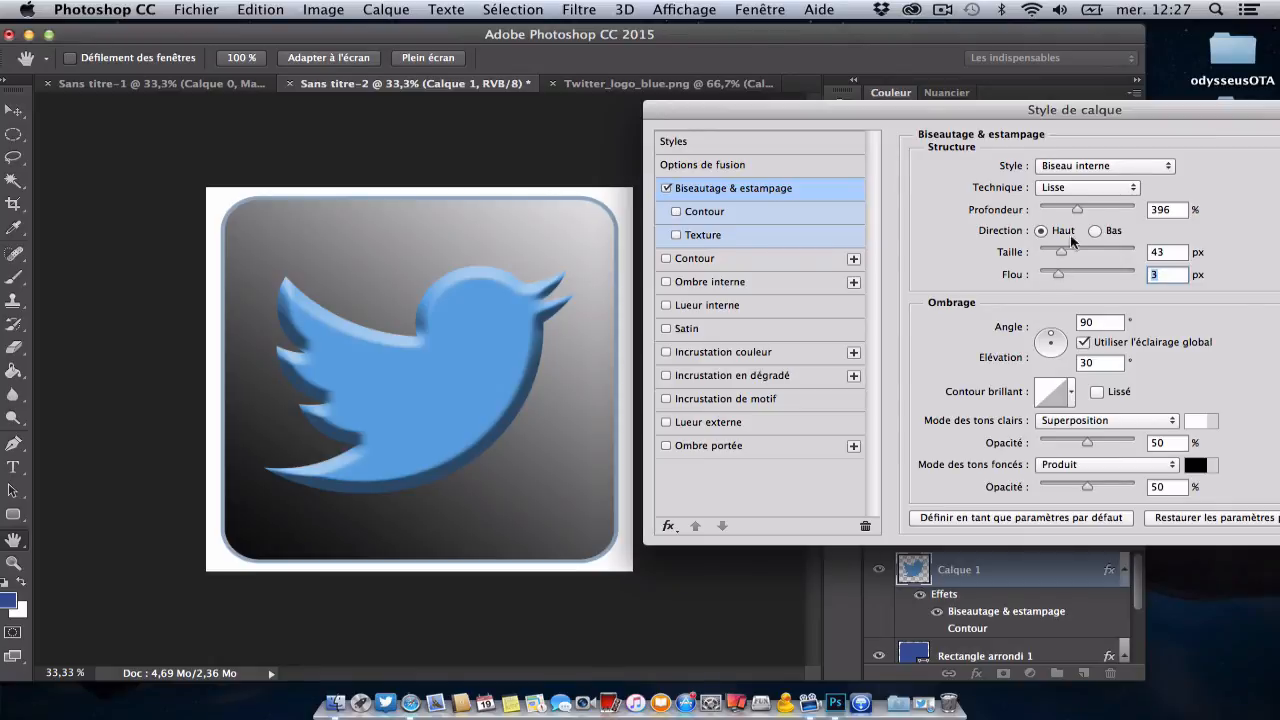
pyautogui.moveTo(1077, 207)
pyautogui.mouseDown()
pyautogui.moveTo(1052, 209)
pyautogui.moveTo(1107, 211)
pyautogui.moveTo(1088, 212)
pyautogui.mouseUp()
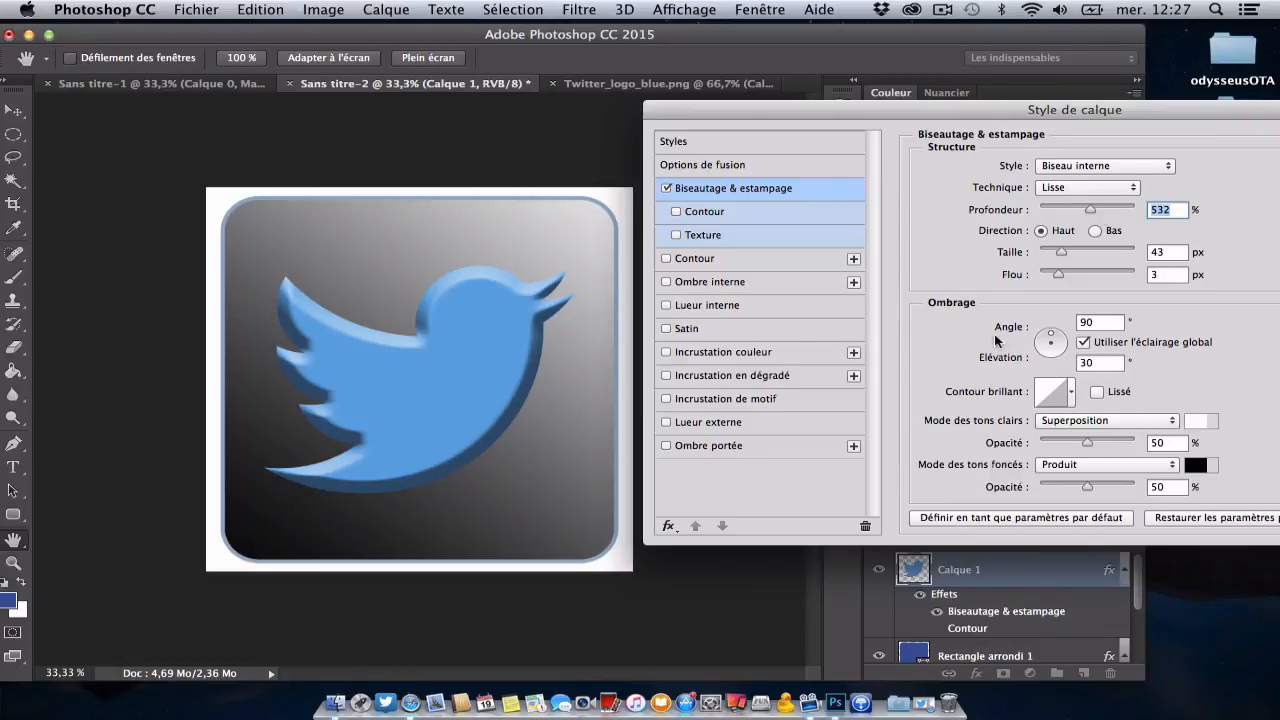
# Step: Try several light directions for the bird's bevel and set the shading to angle 95° and elevation 26°
pyautogui.click(1042, 343)
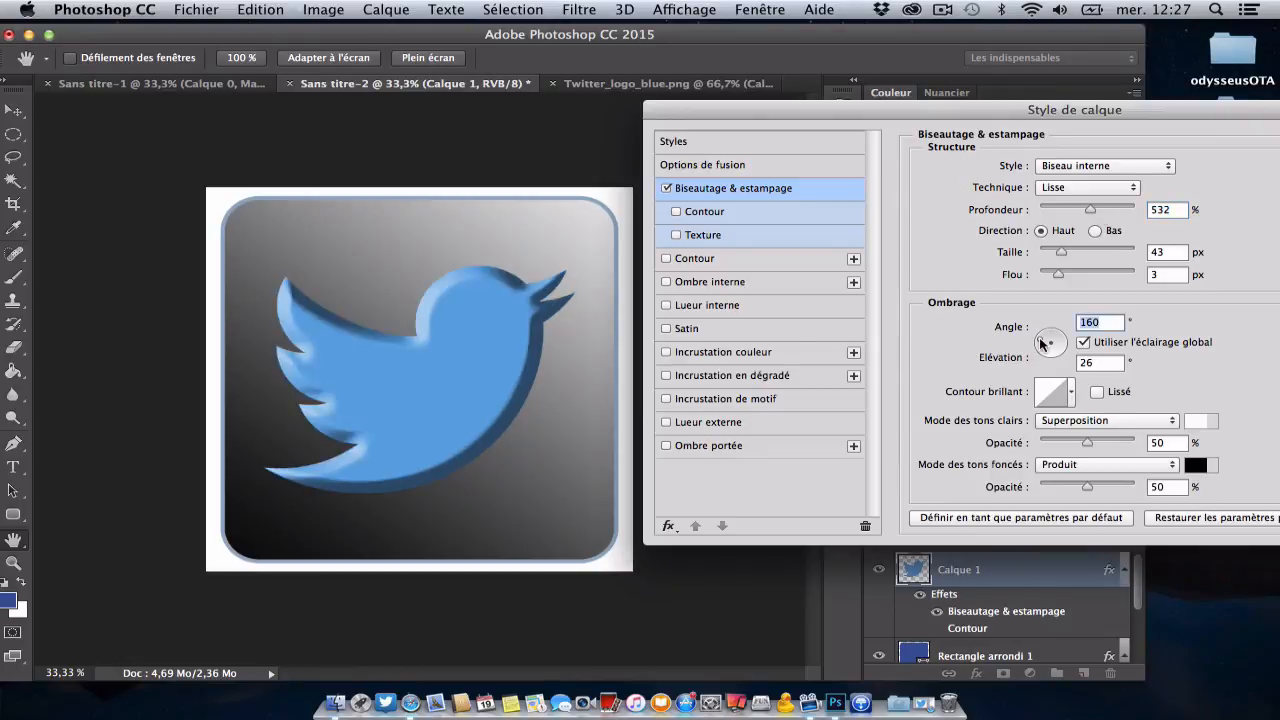
pyautogui.click(1047, 350)
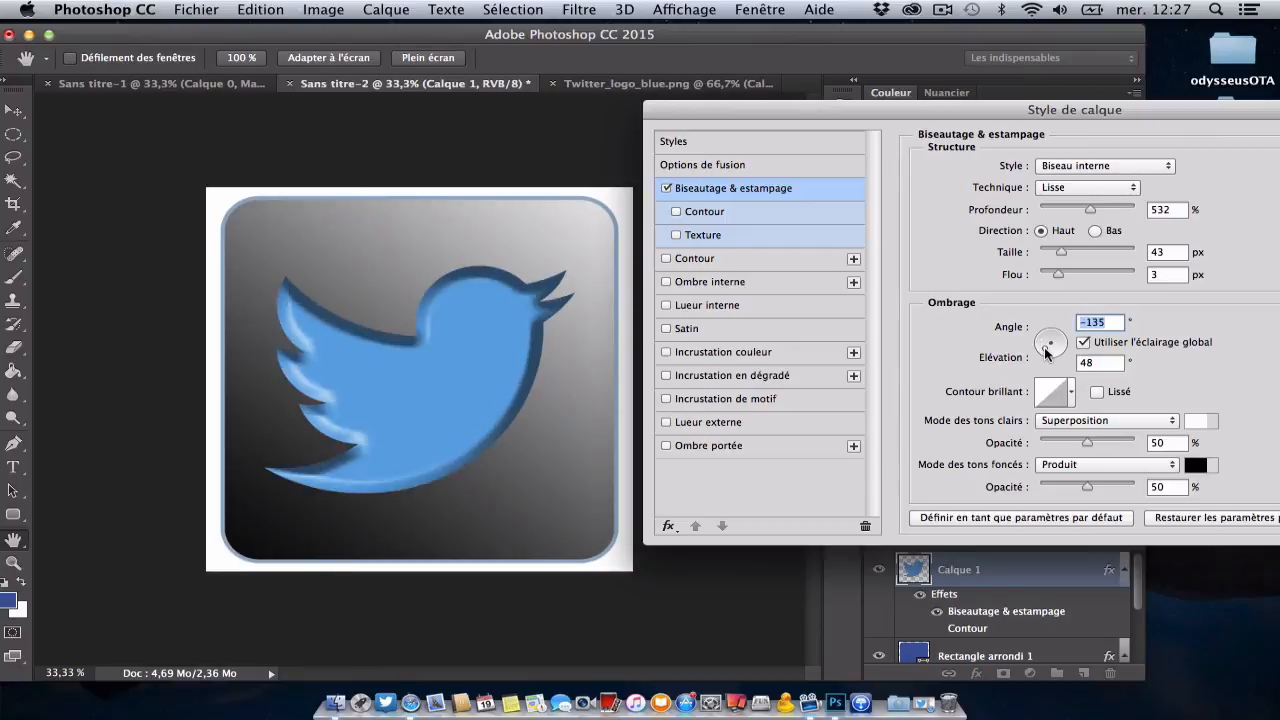
pyautogui.click(1050, 351)
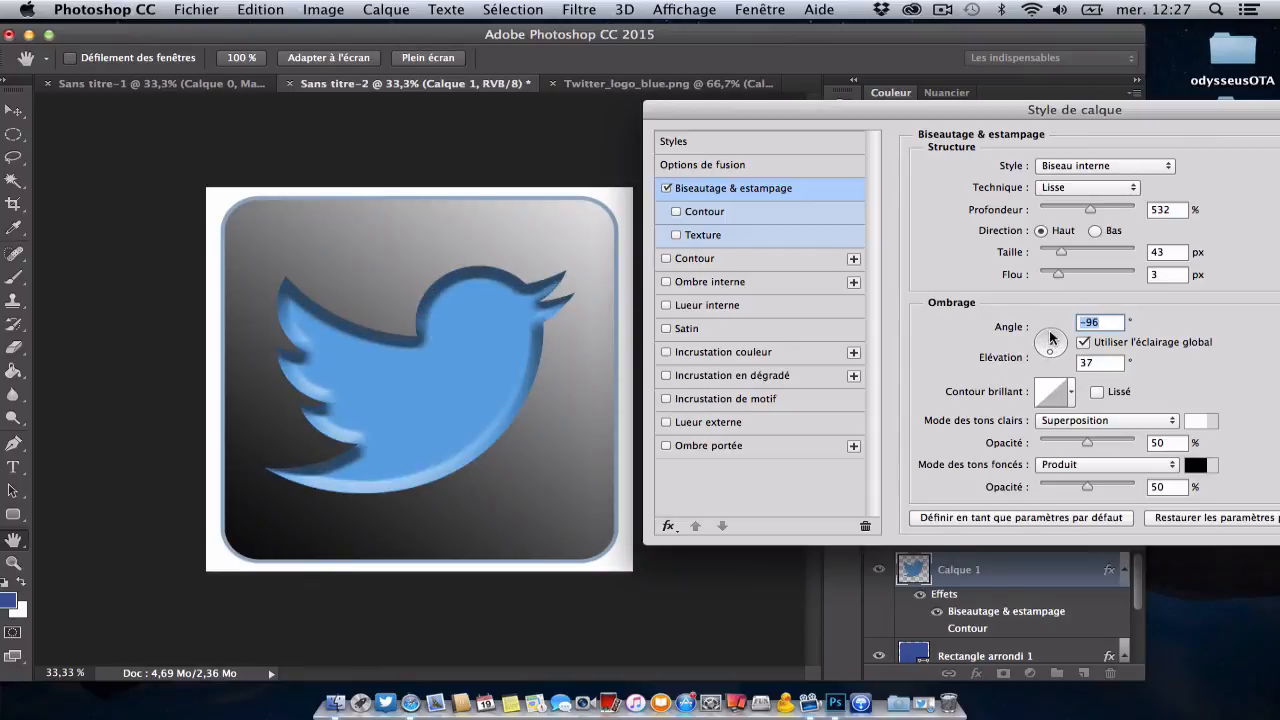
pyautogui.click(1051, 338)
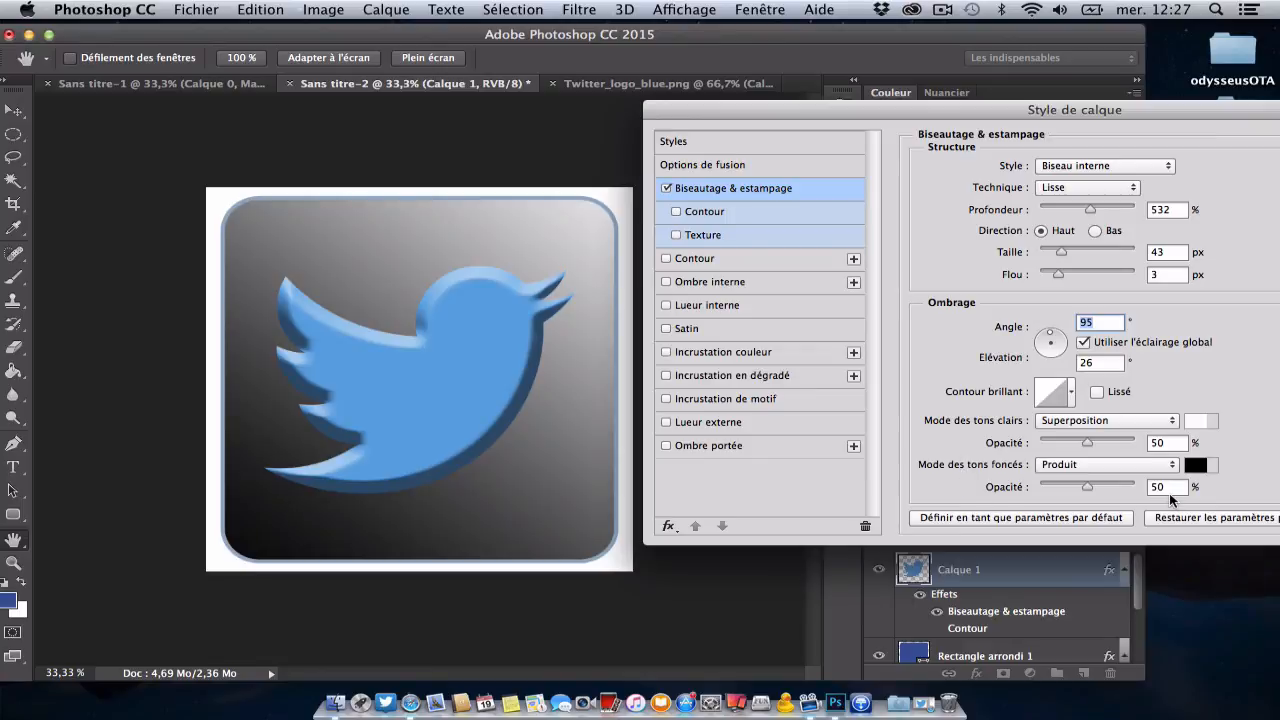
# Step: Set the bevel's dark-tone shadow colour to the deep blue 0e28a7 and accept it
pyautogui.click(1198, 464)
pyautogui.click(889, 326)
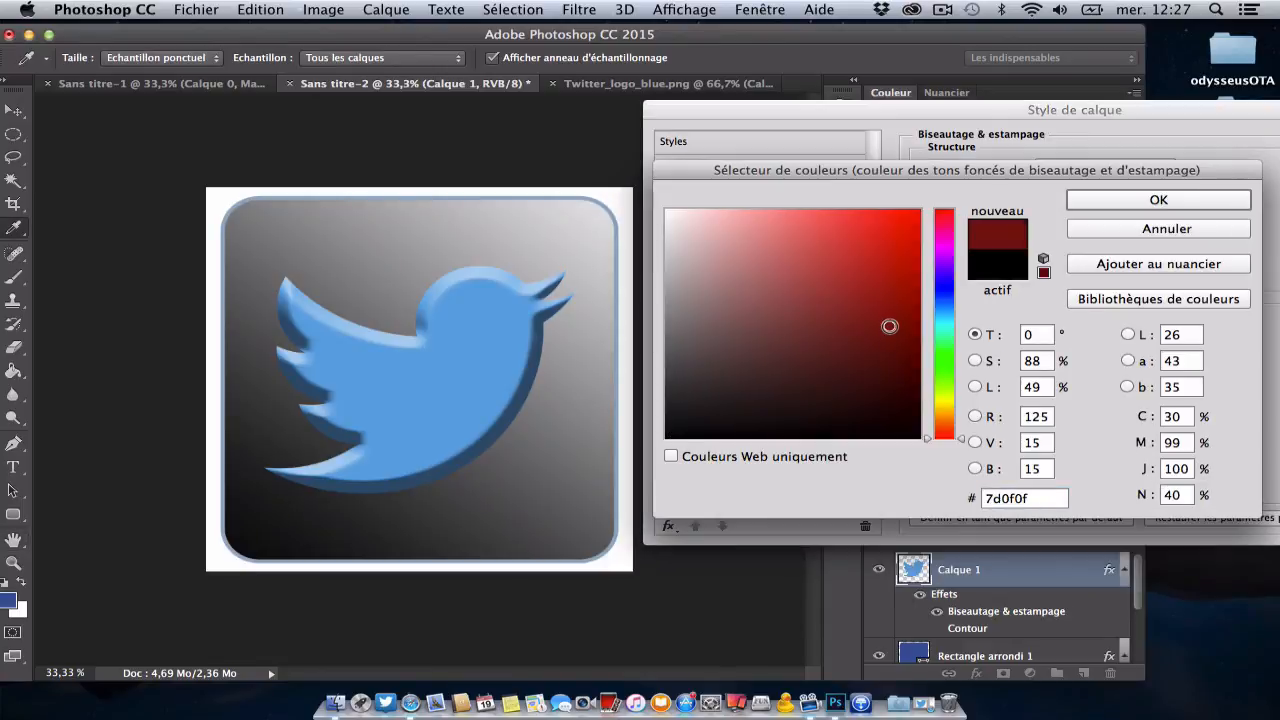
pyautogui.click(942, 291)
pyautogui.moveTo(907, 282)
pyautogui.mouseDown()
pyautogui.moveTo(891, 244)
pyautogui.moveTo(898, 288)
pyautogui.mouseUp()
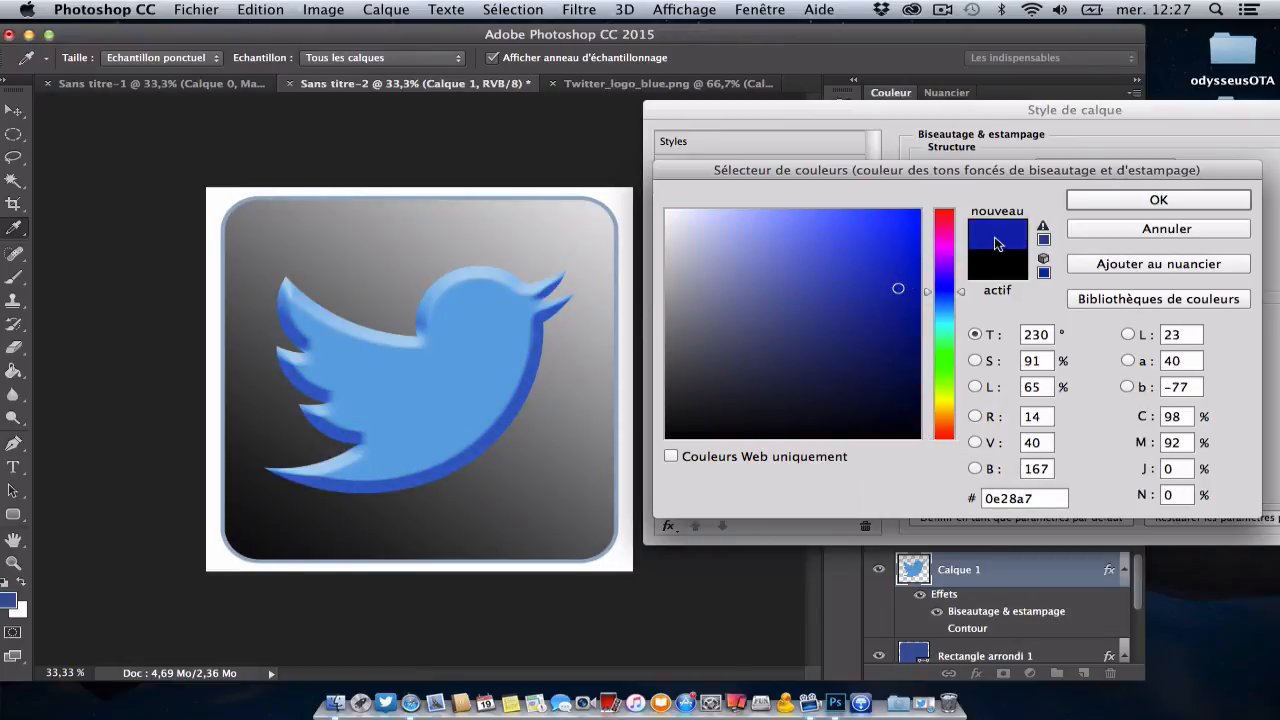
pyautogui.click(1094, 205)
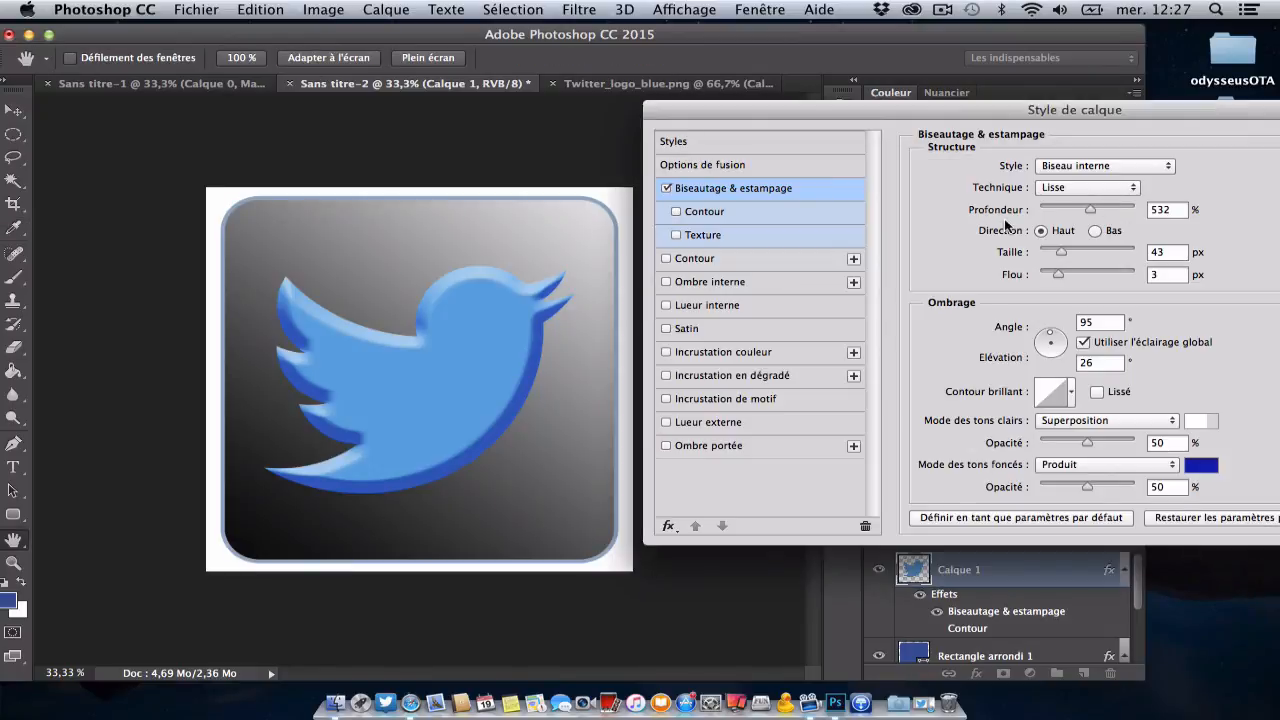
# Step: Add a drop shadow (Ombre portée) to the bird with 89 % opacity and a light angle of -167°
pyautogui.click(727, 447)
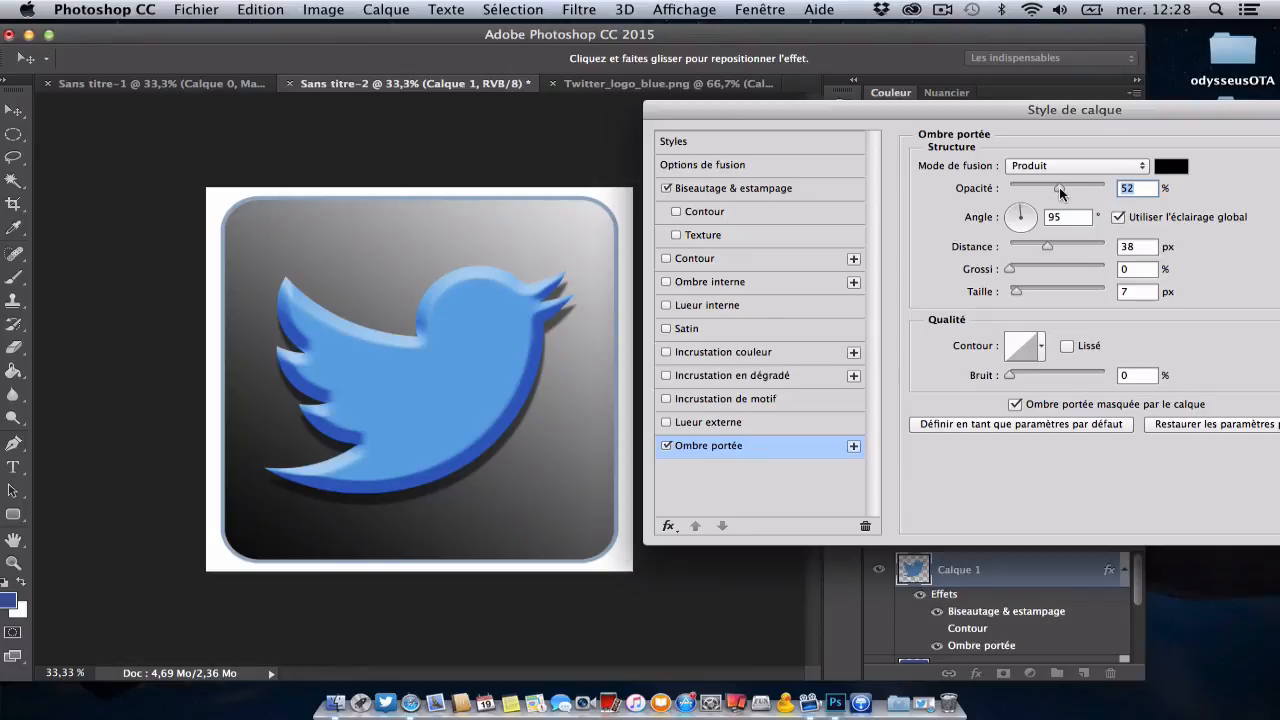
pyautogui.moveTo(1059, 187); pyautogui.dragTo(1093, 187)
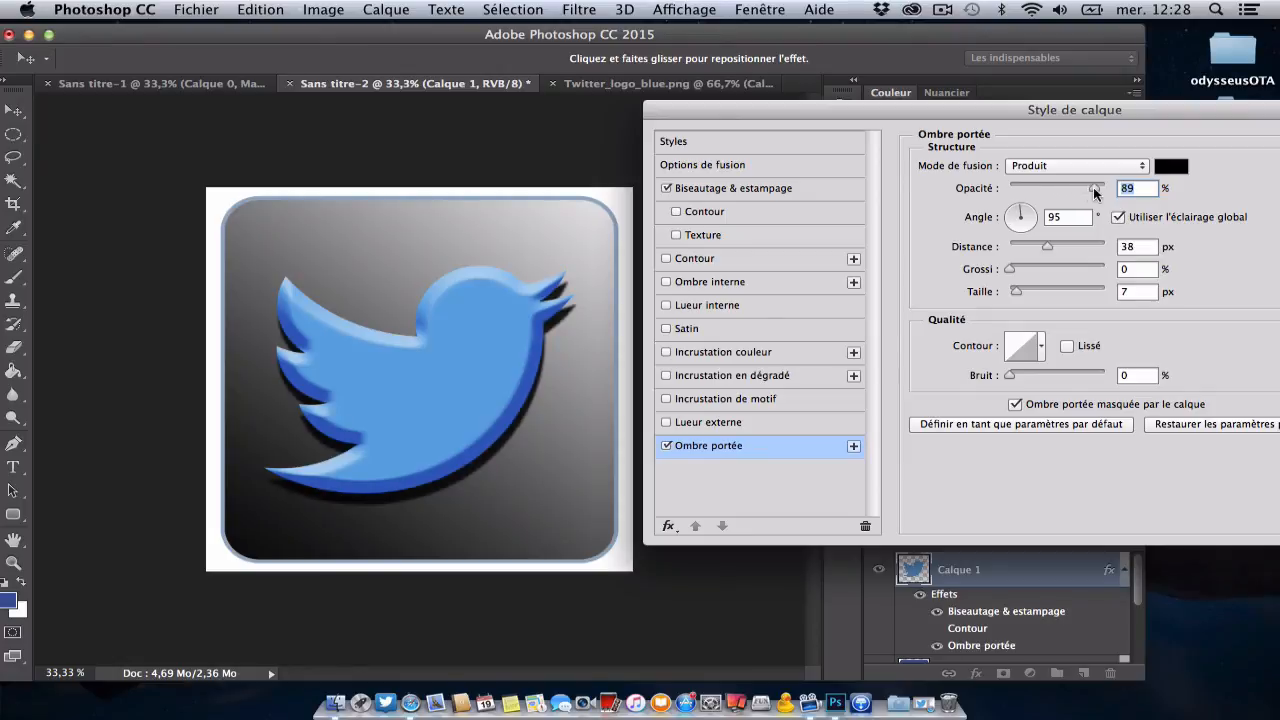
pyautogui.click(1030, 212)
pyautogui.moveTo(1030, 212); pyautogui.dragTo(1013, 224)
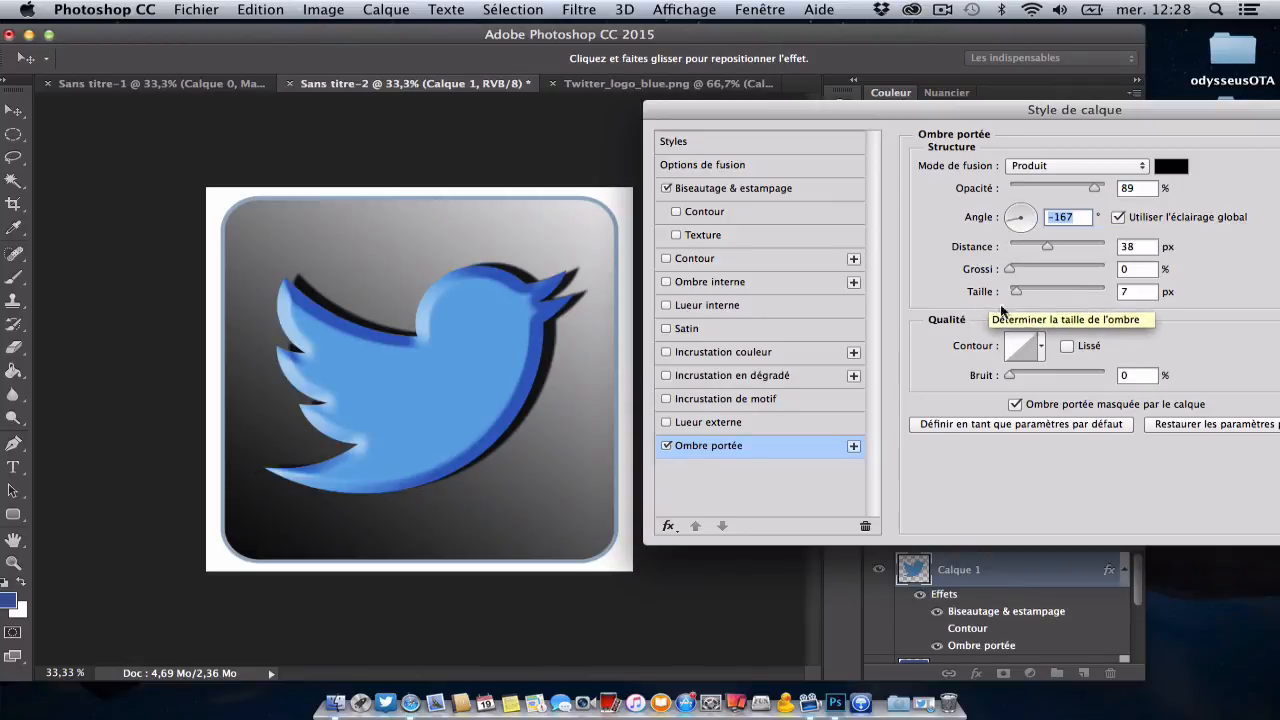
# Step: Set the bird's drop shadow to distance 50 px, spread (Grossi) 14 % and size 9 px, and accept the layer style
pyautogui.moveTo(1048, 245)
pyautogui.mouseDown()
pyautogui.moveTo(1102, 245)
pyautogui.moveTo(1046, 245)
pyautogui.moveTo(1057, 245)
pyautogui.mouseUp()
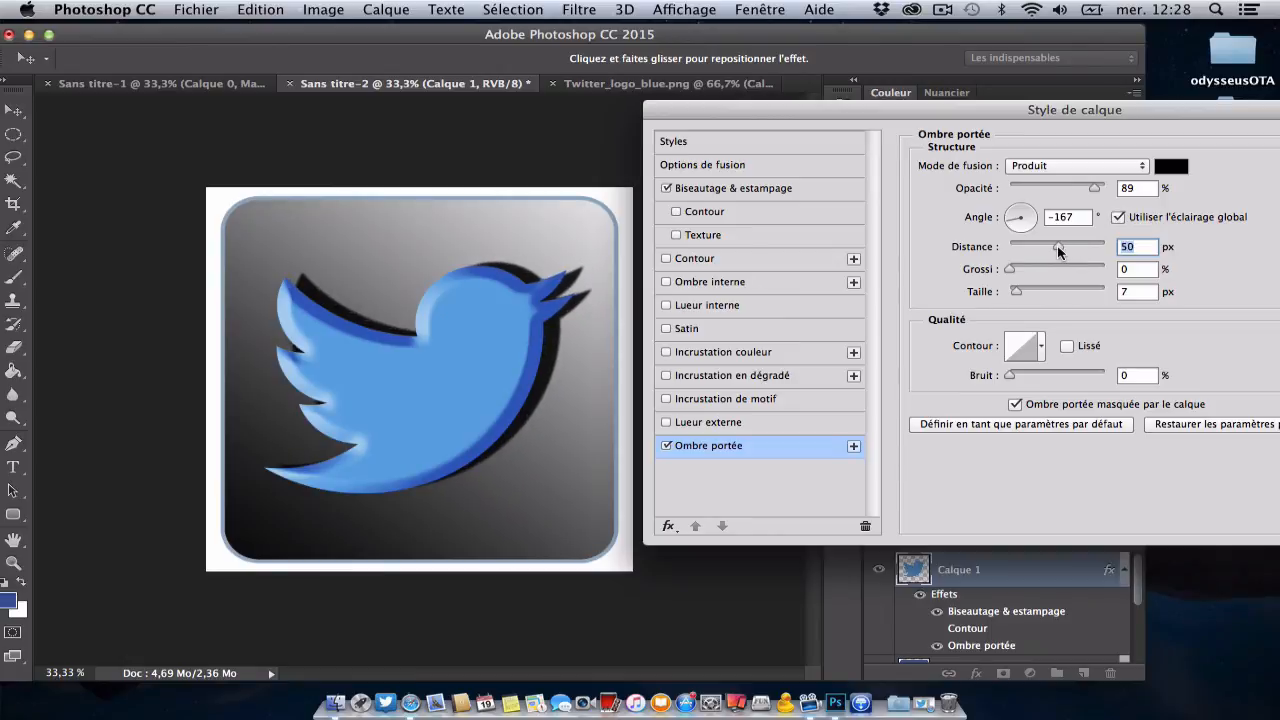
pyautogui.moveTo(1016, 292)
pyautogui.mouseDown()
pyautogui.moveTo(1041, 291)
pyautogui.moveTo(1002, 292)
pyautogui.moveTo(1020, 294)
pyautogui.mouseUp()
pyautogui.moveTo(1020, 292); pyautogui.dragTo(1021, 267)
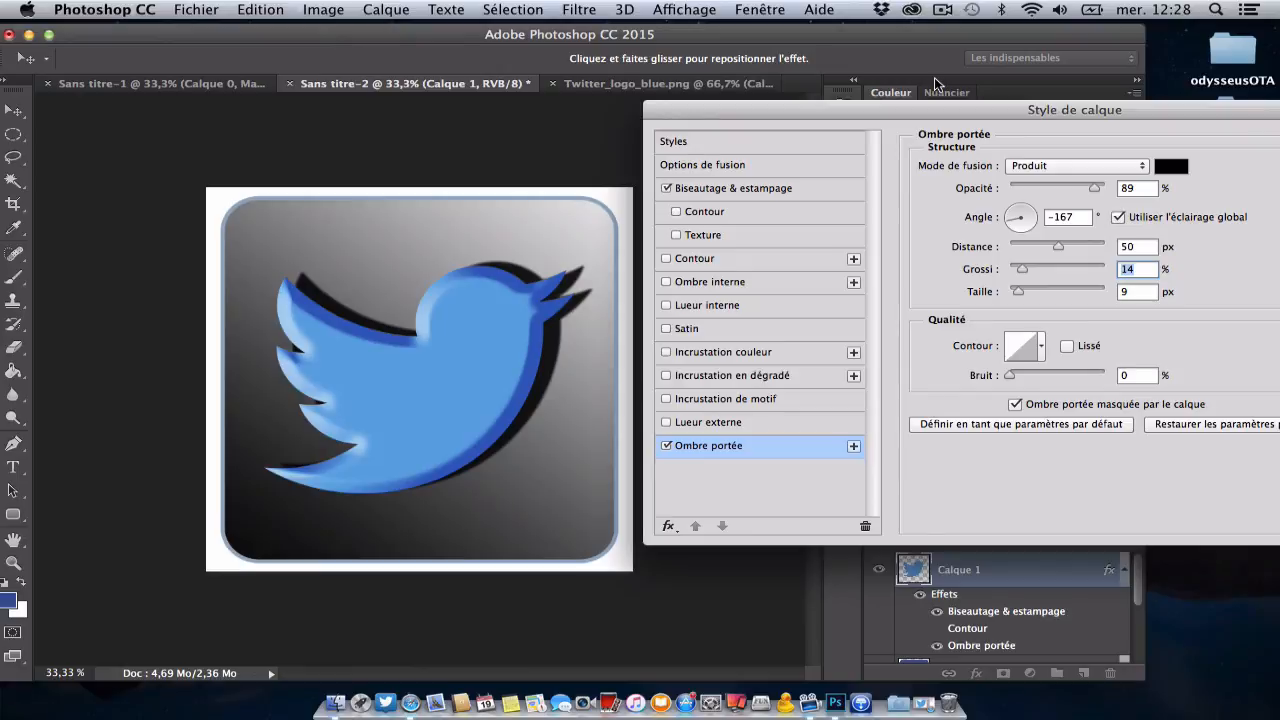
pyautogui.moveTo(904, 106); pyautogui.dragTo(646, 107)
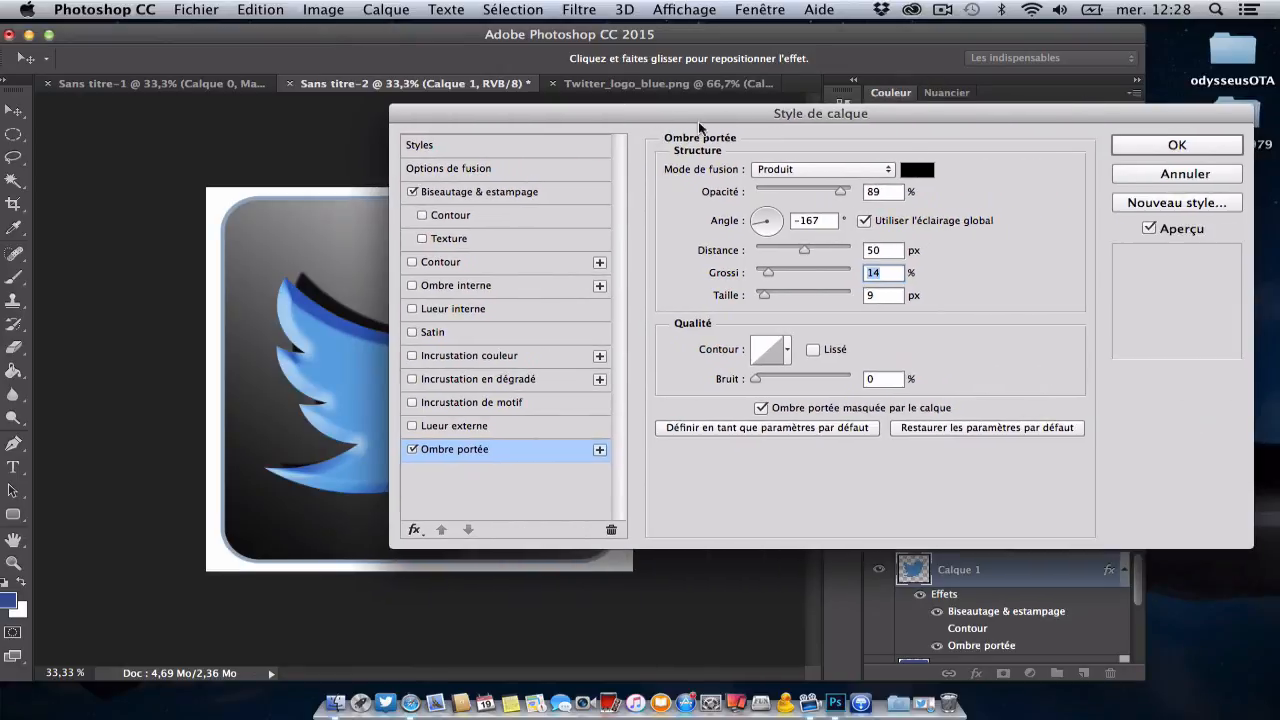
pyautogui.click(1124, 148)
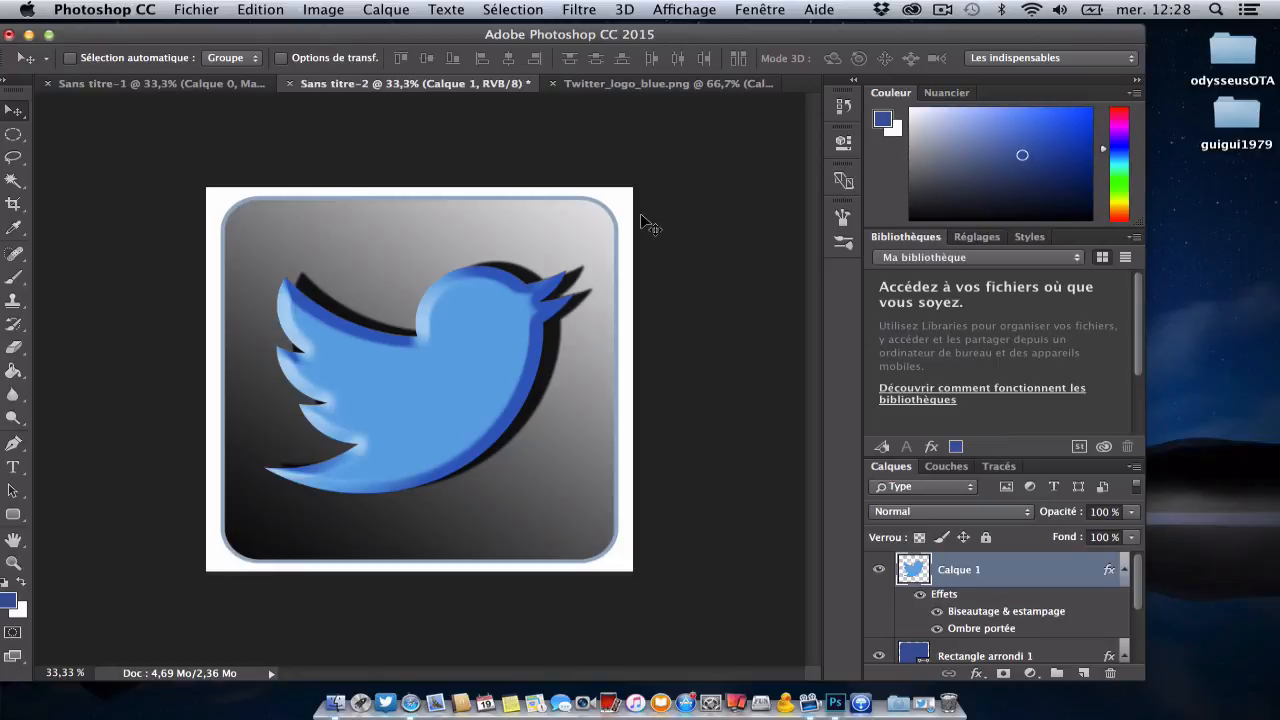
pyautogui.scroll(-5, 950, 590)
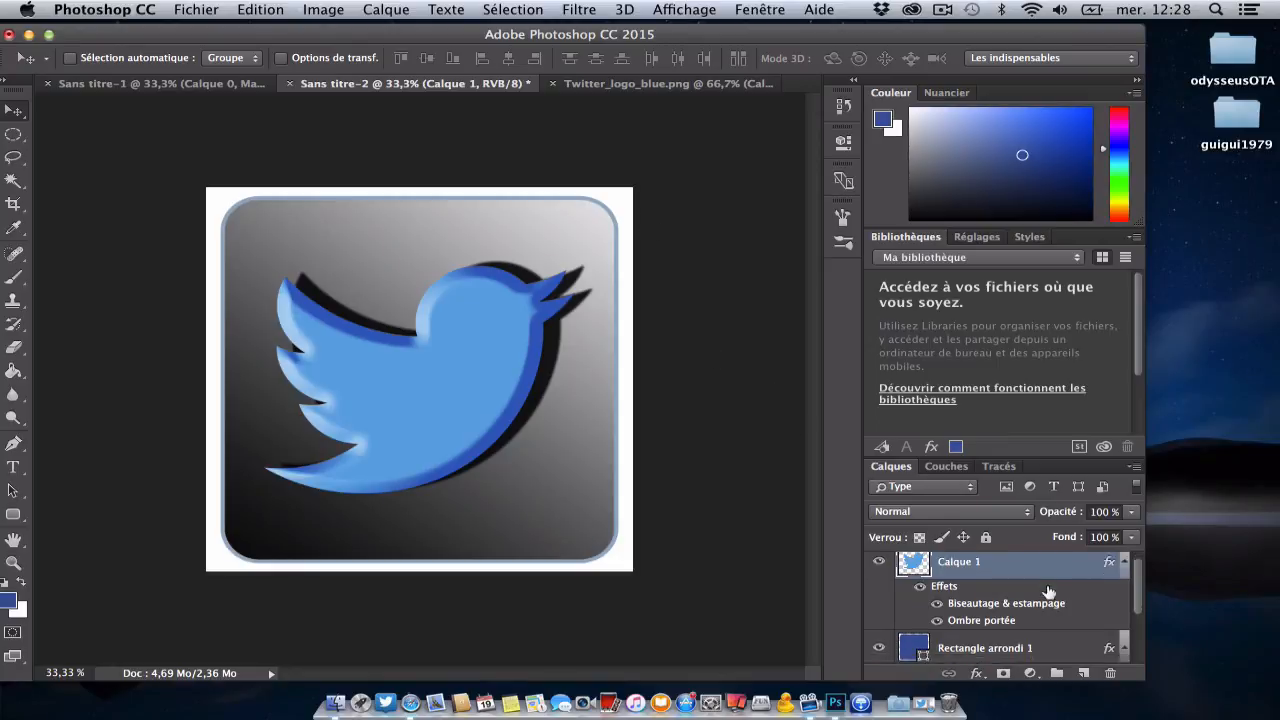
pyautogui.click(1003, 673)
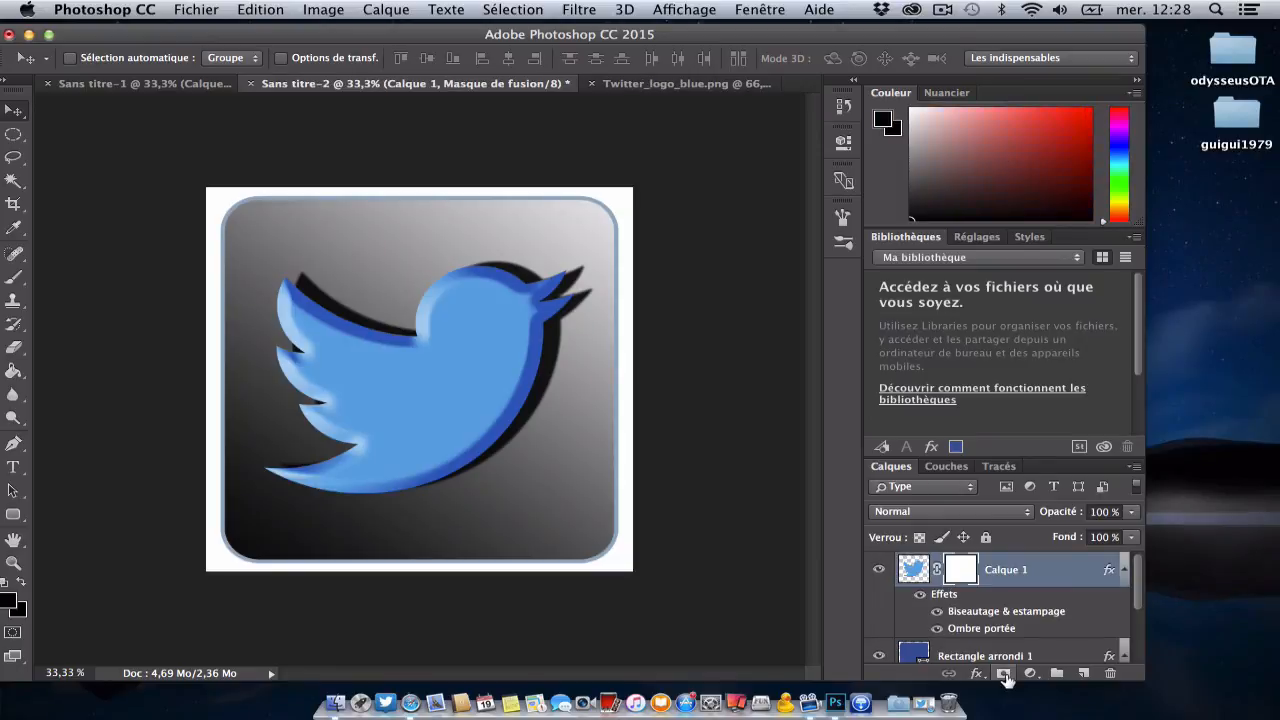
pyautogui.rightClick(966, 569)
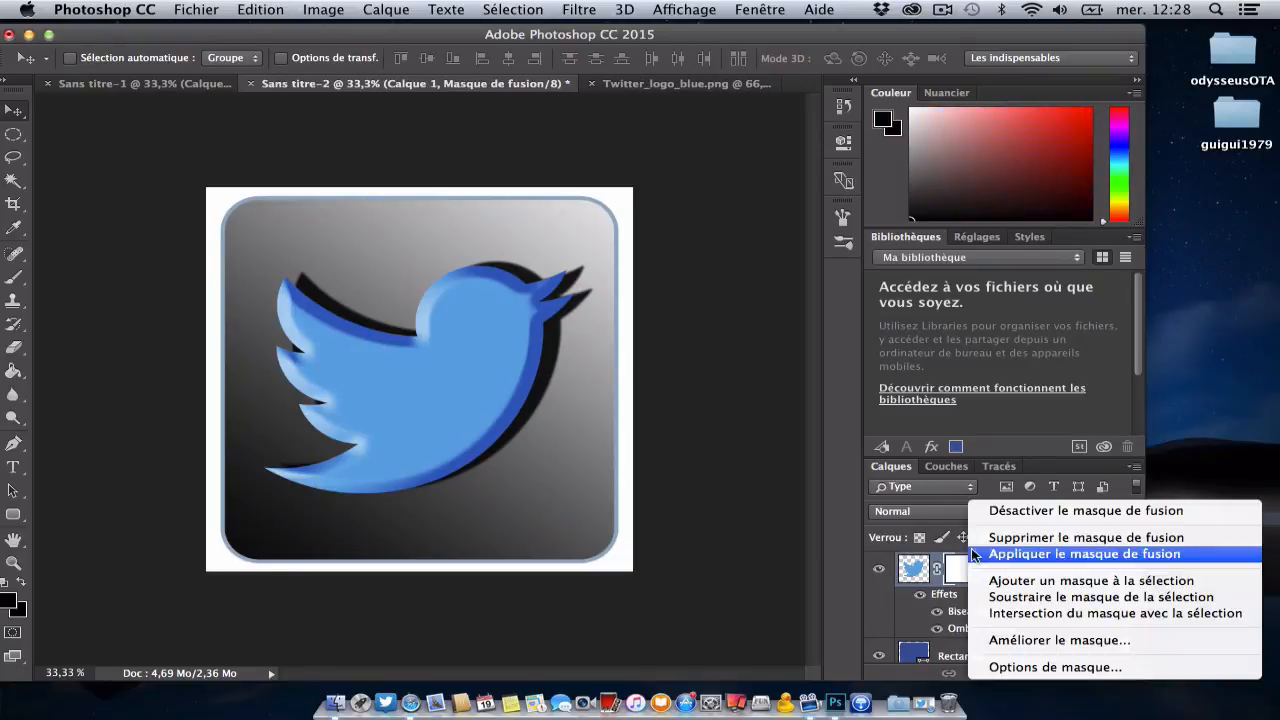
pyautogui.click(996, 540)
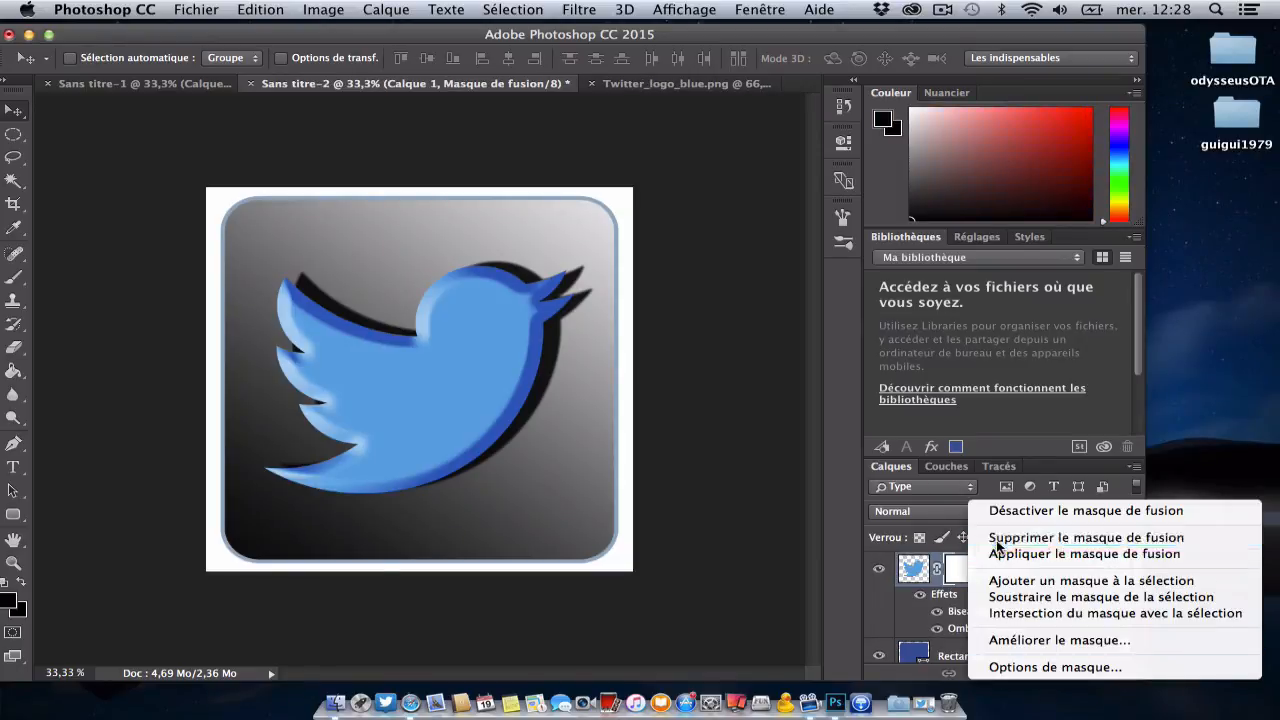
# Step: Hide the white background layer Calque 0 with a layer mask filled with black, and close the Twitter_logo_blue.png document
pyautogui.scroll(-3, 989, 599)
pyautogui.click(1000, 648)
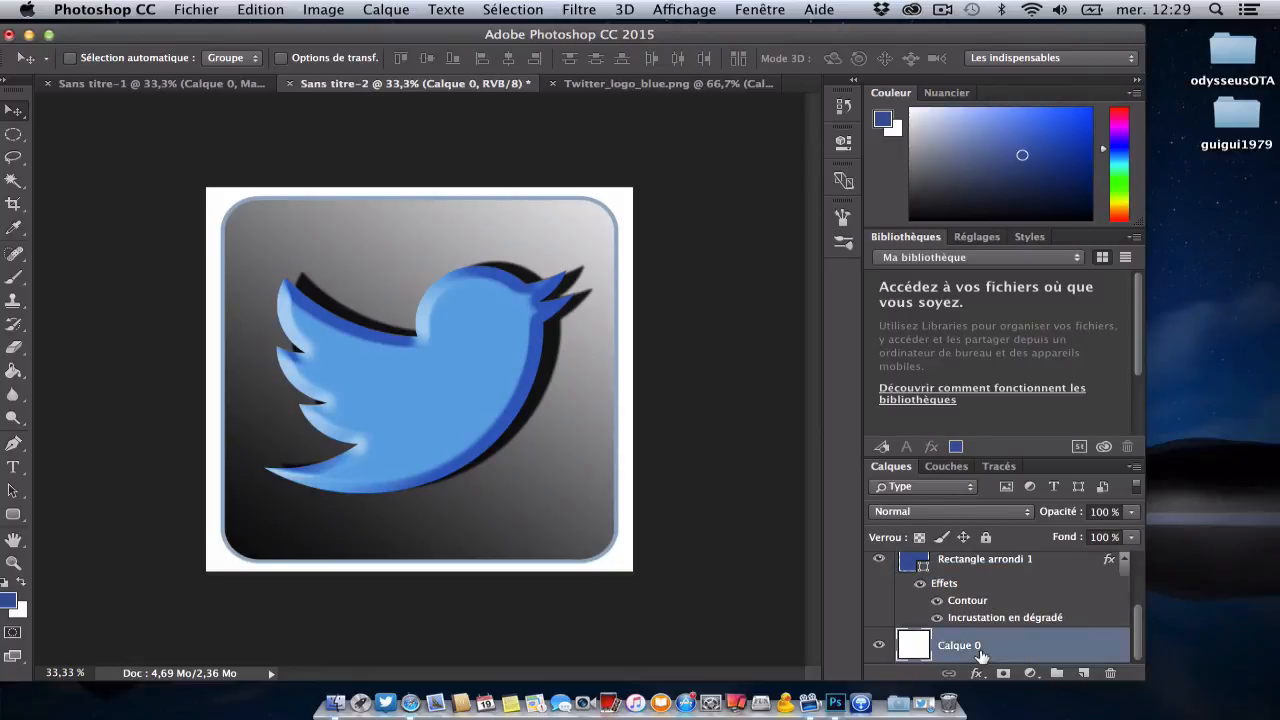
pyautogui.click(1002, 672)
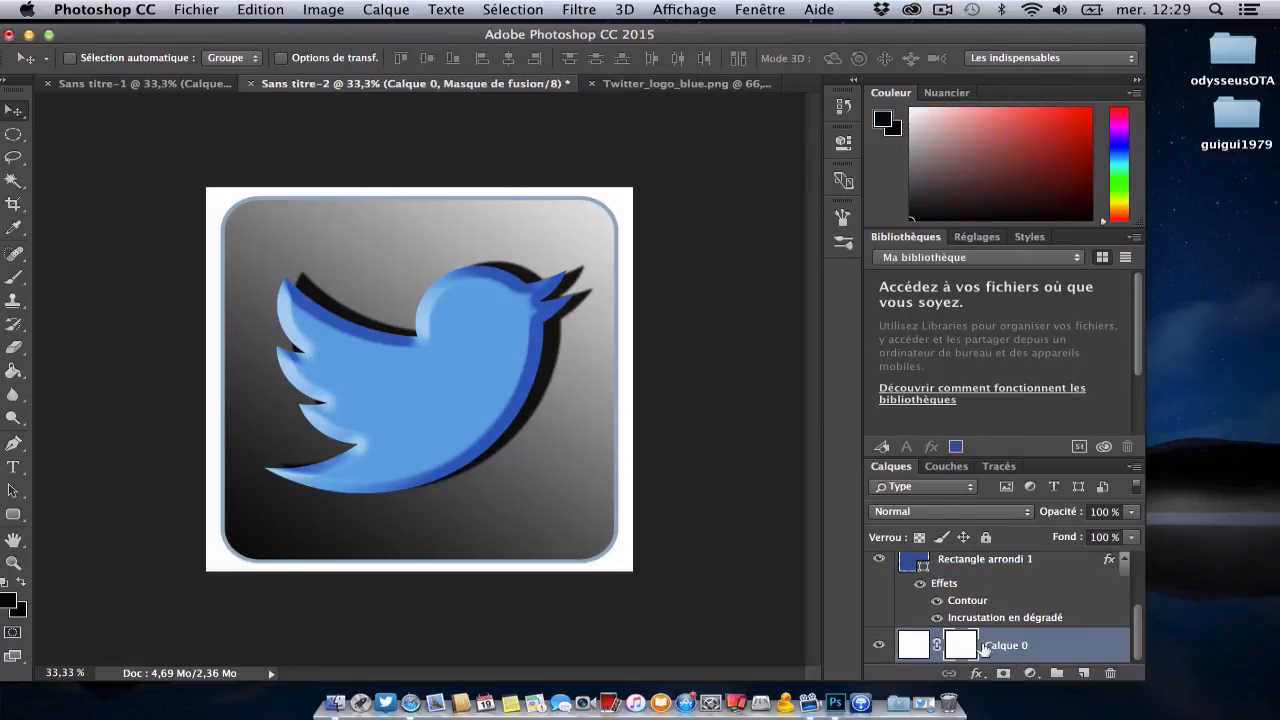
pyautogui.click(14, 370)
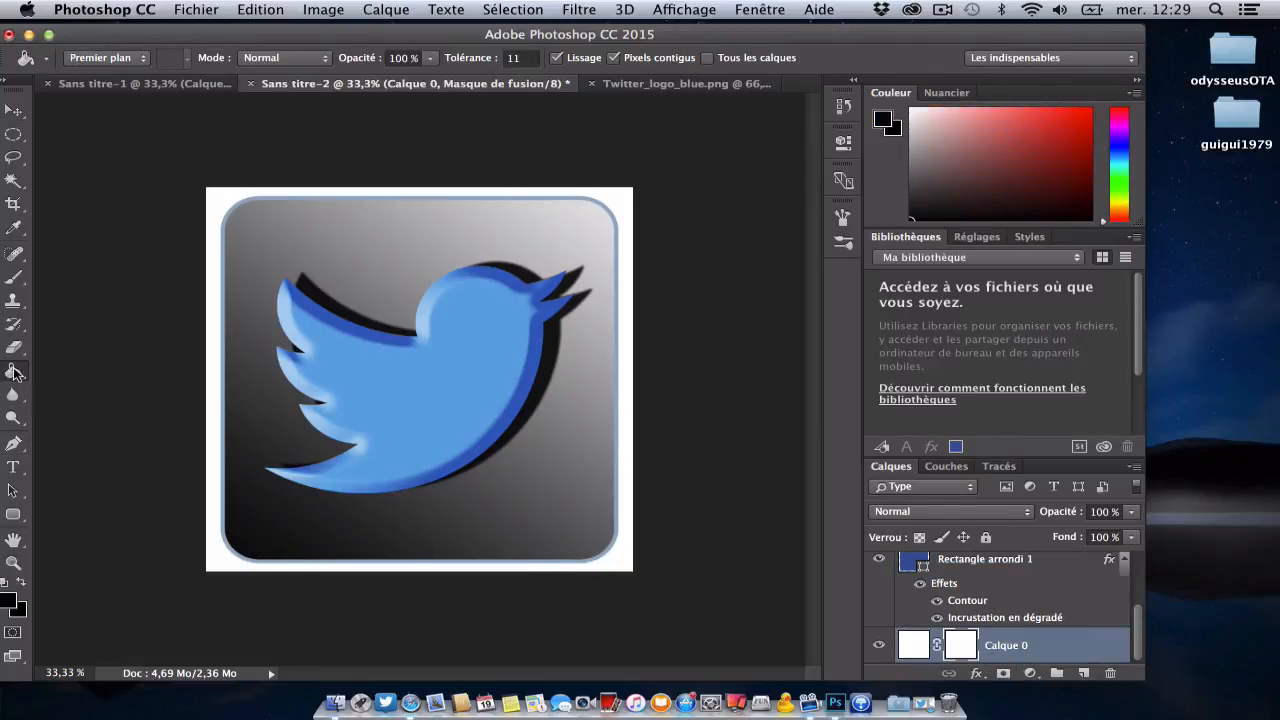
pyautogui.click(629, 567)
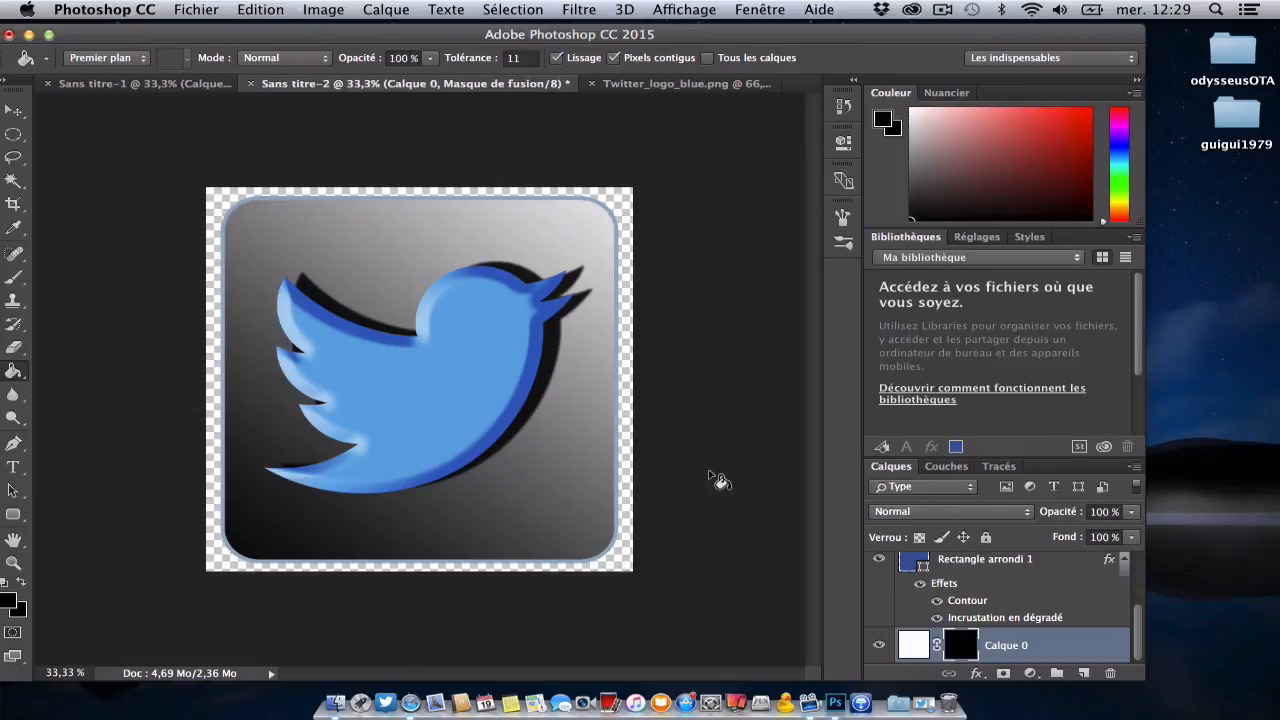
pyautogui.click(591, 83)
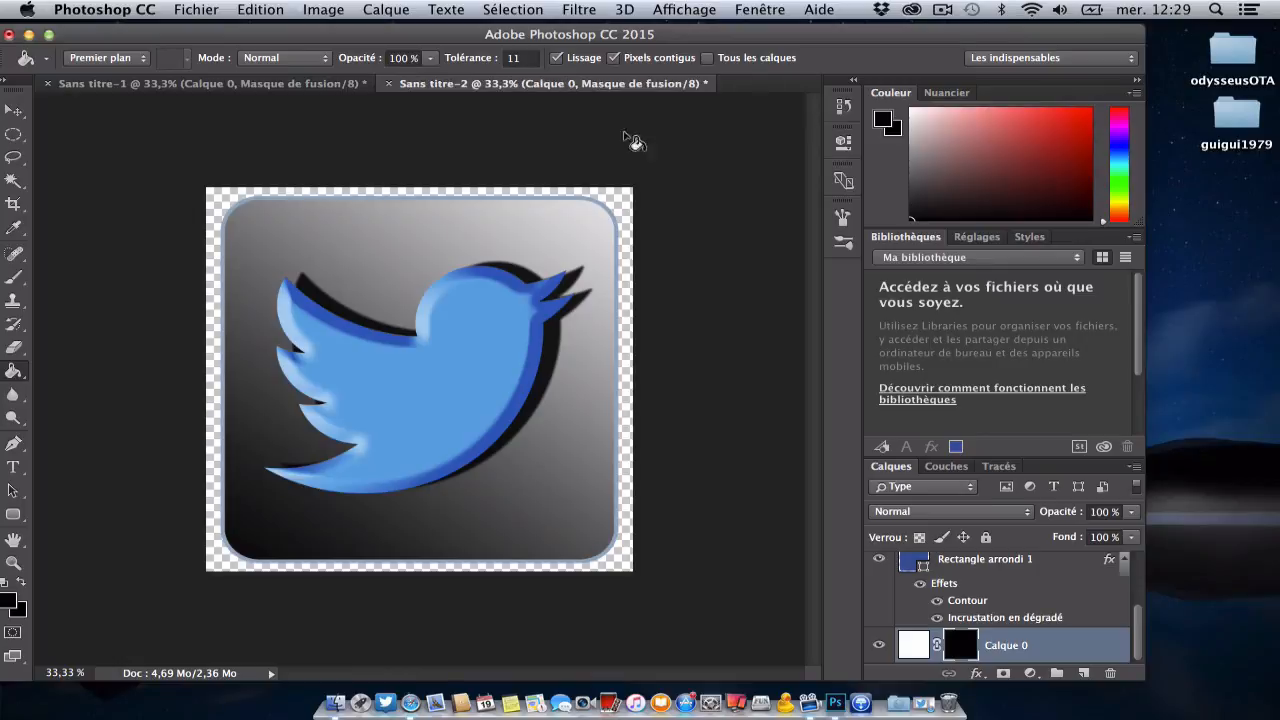
# Step: Compare the finished Facebook icon in Sans titre-1 with the Twitter icon in Sans titre-2
pyautogui.click(237, 88)
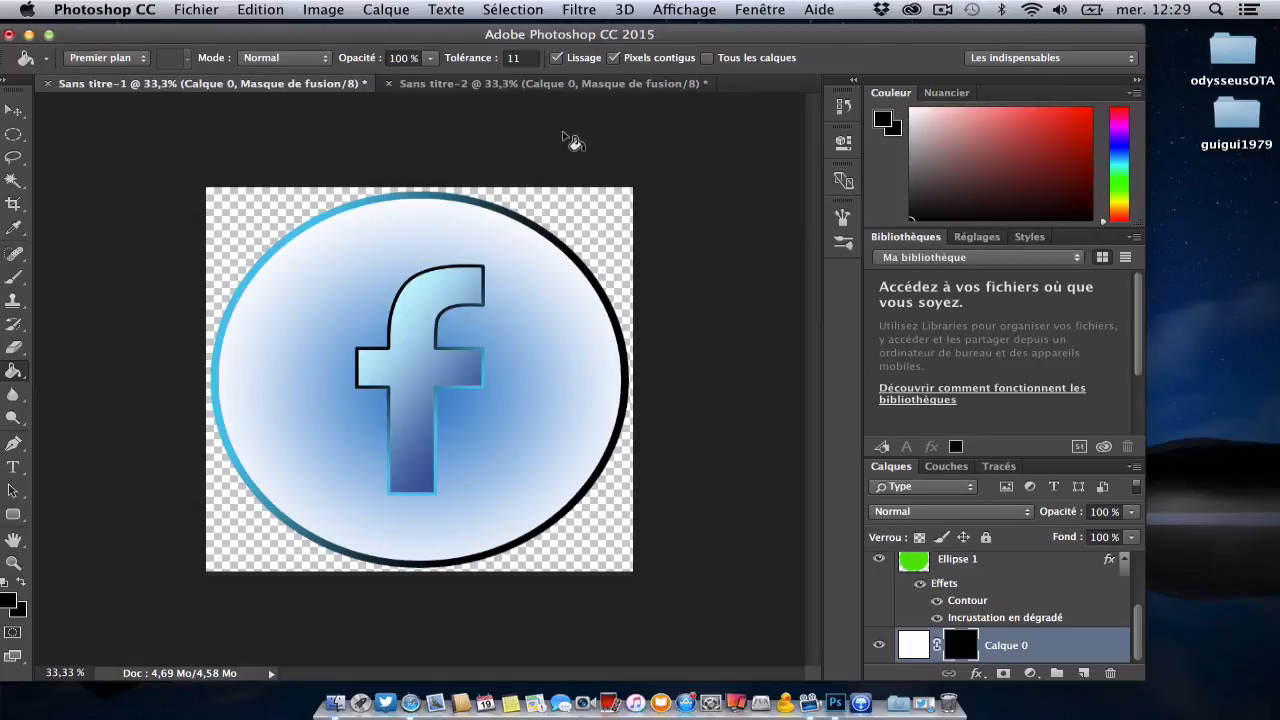
pyautogui.click(585, 88)
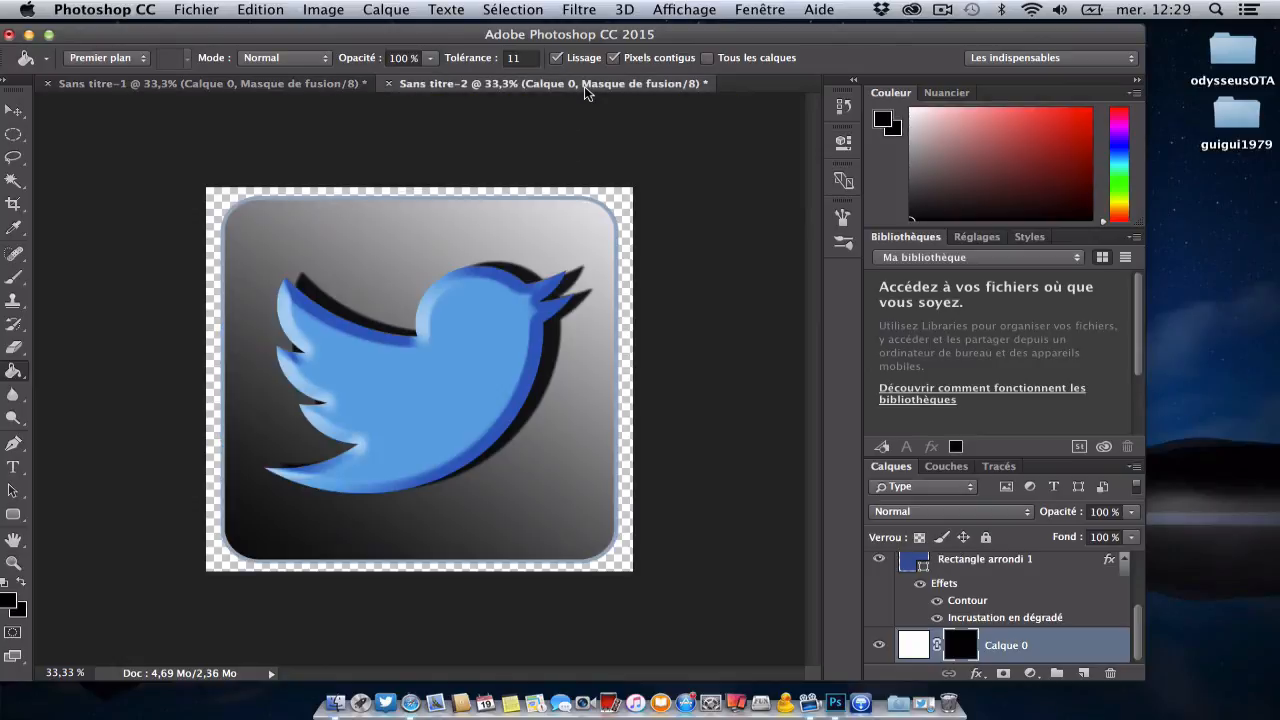
pyautogui.click(299, 88)
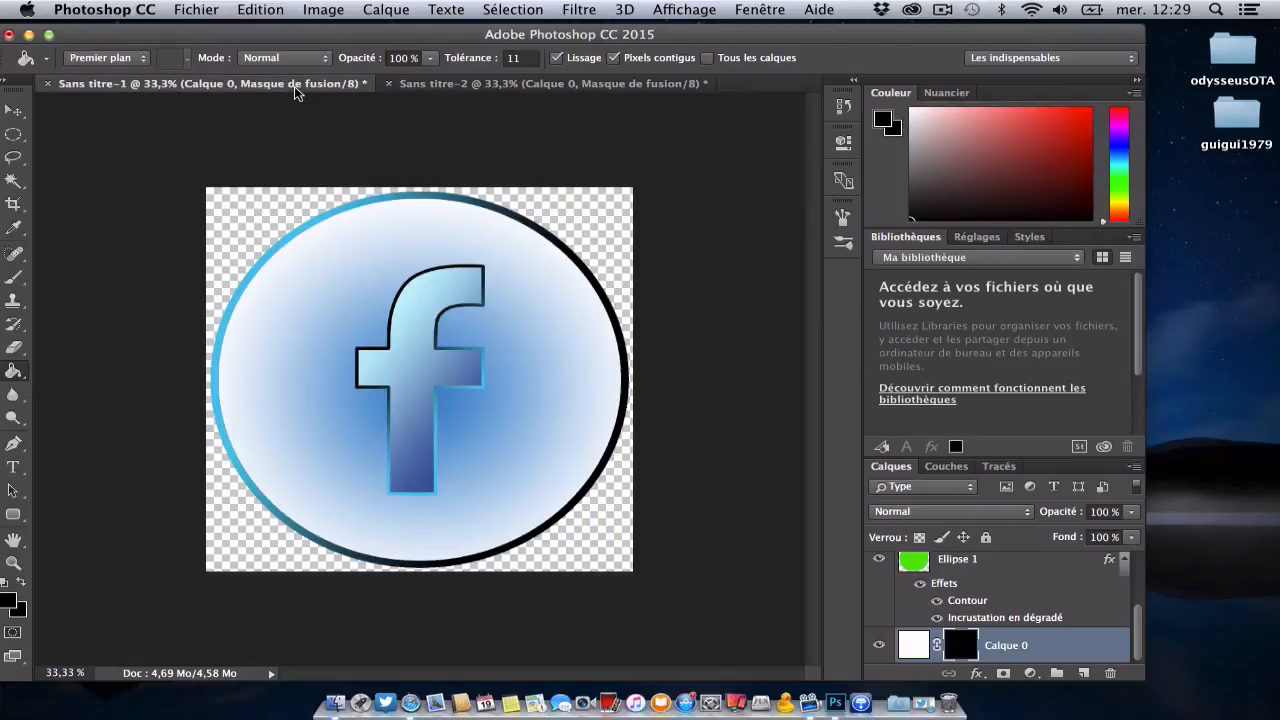
pyautogui.click(540, 88)
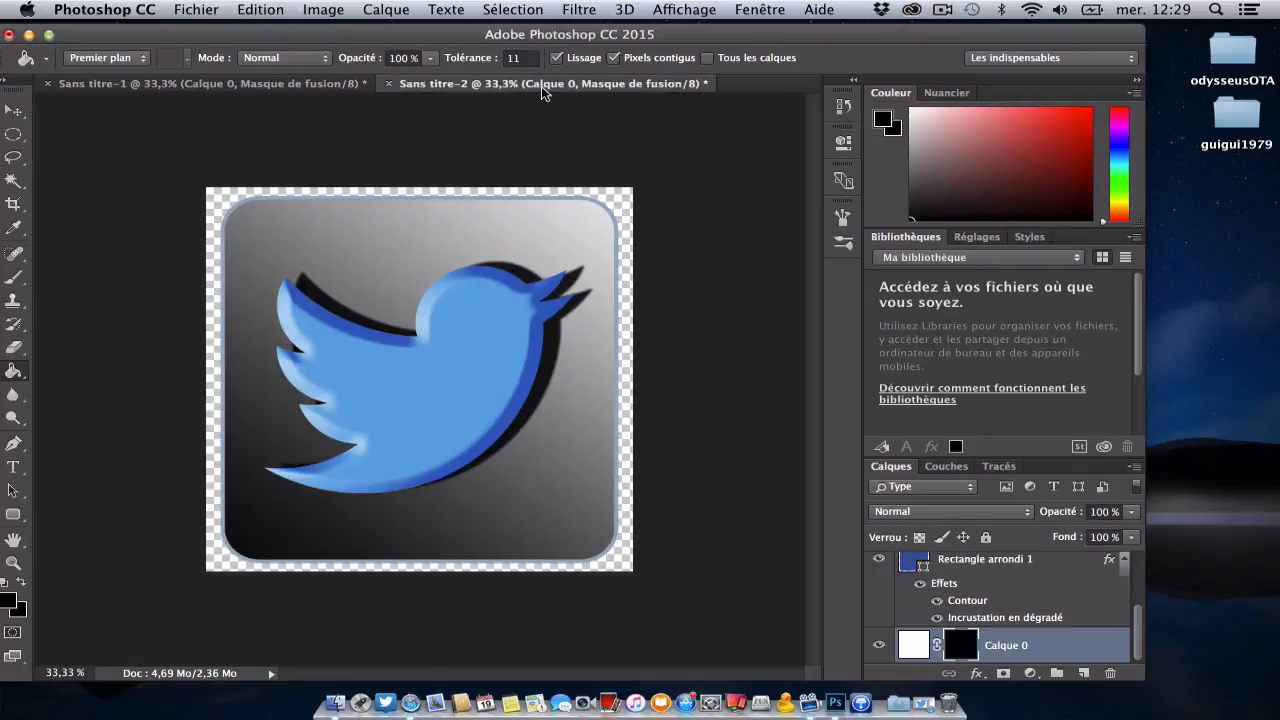
pyautogui.click(276, 88)
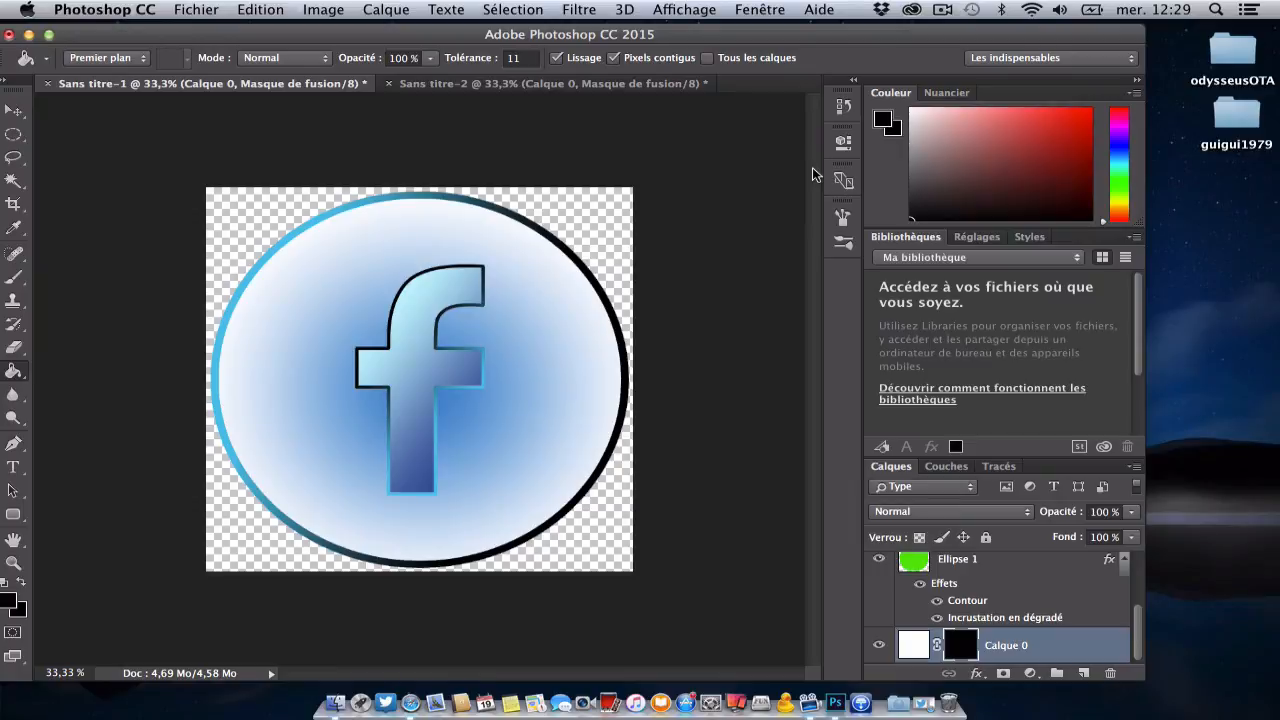
pyautogui.click(528, 90)
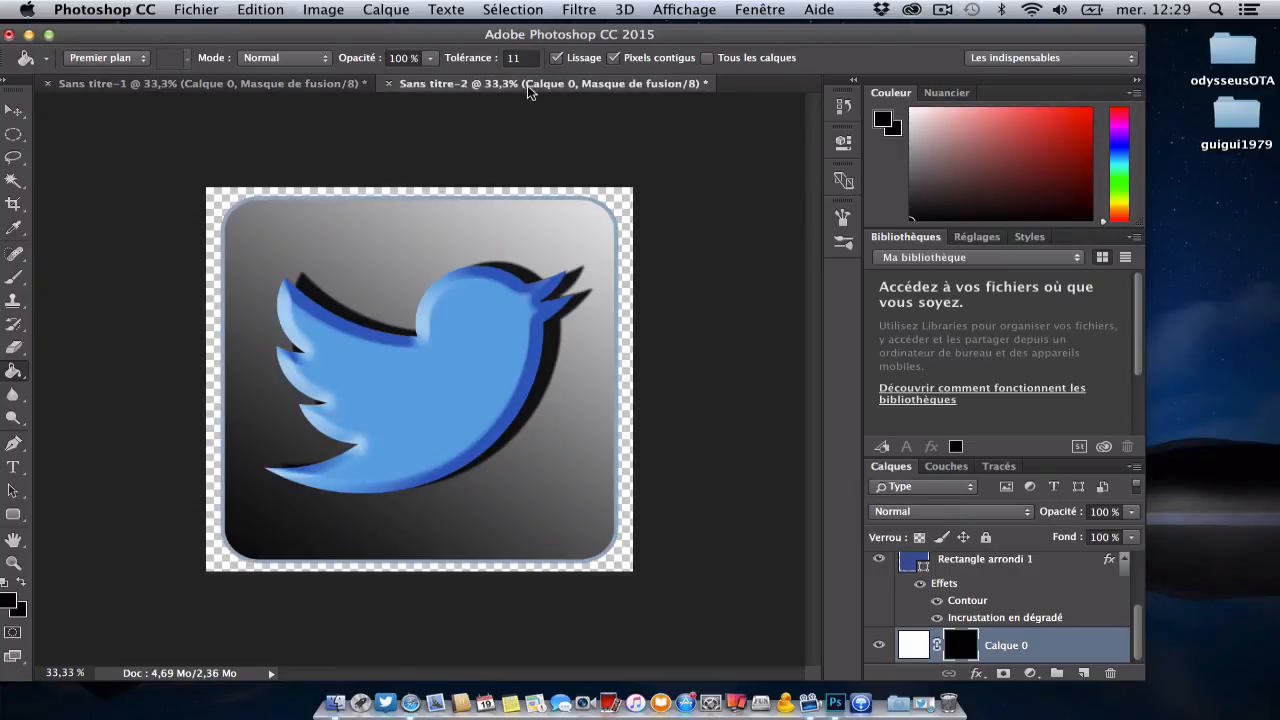